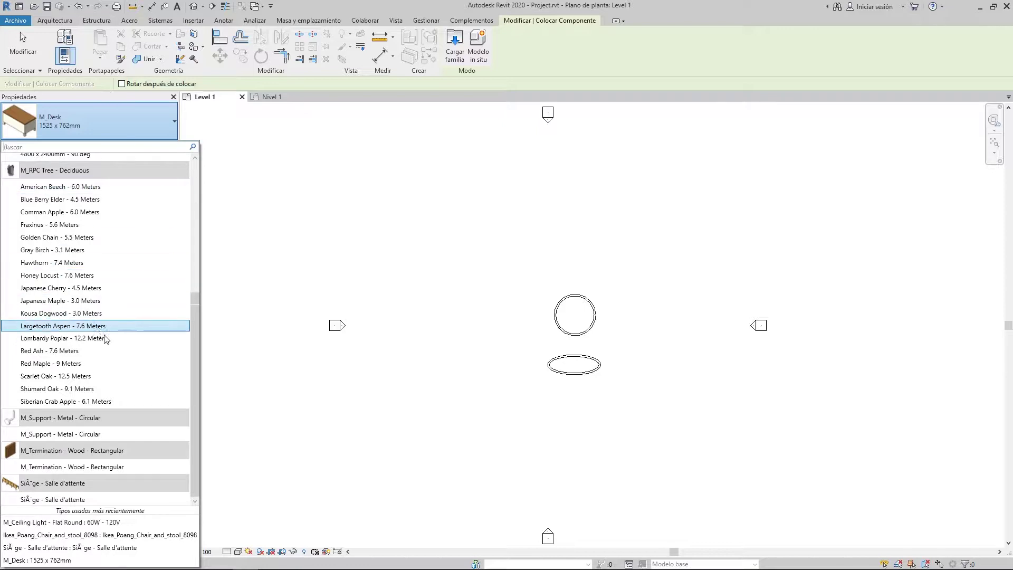
- Place an Ikea_Poang_Chair_and_stool_8098 component on Level 1, just beside the west elevation marker
scroll(194, 349, "up", 5)
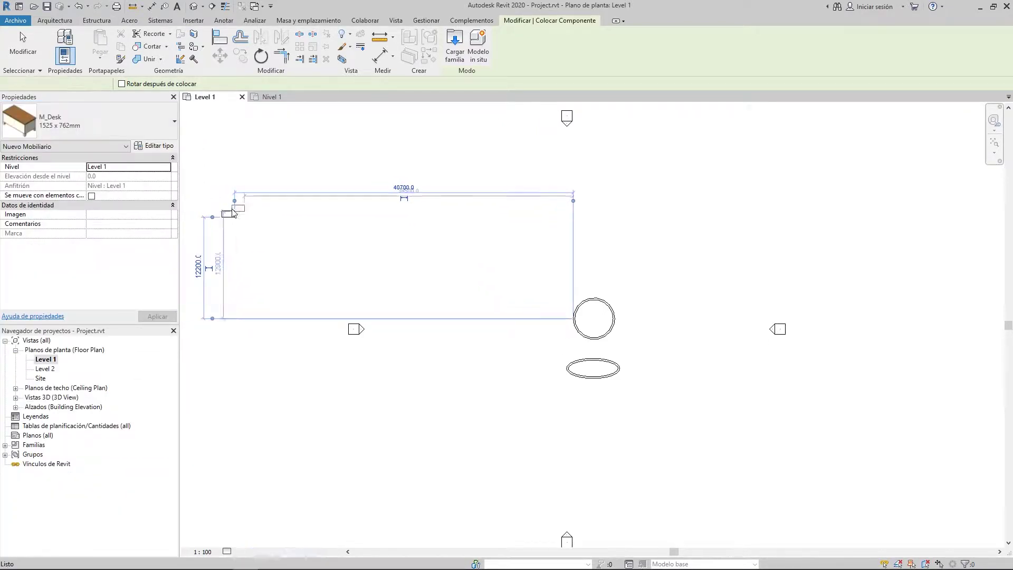
left_click(32, 126)
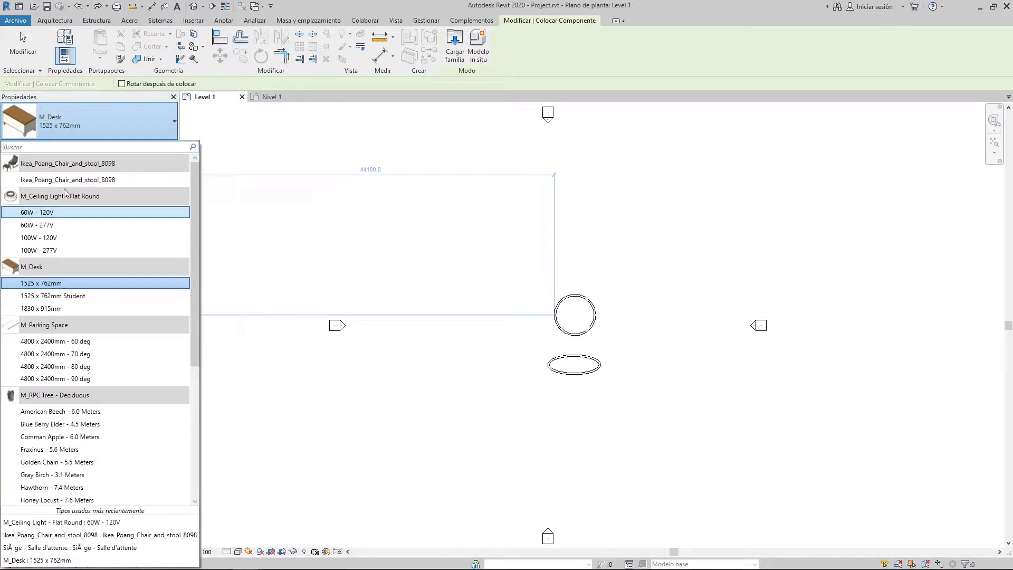
left_click(33, 181)
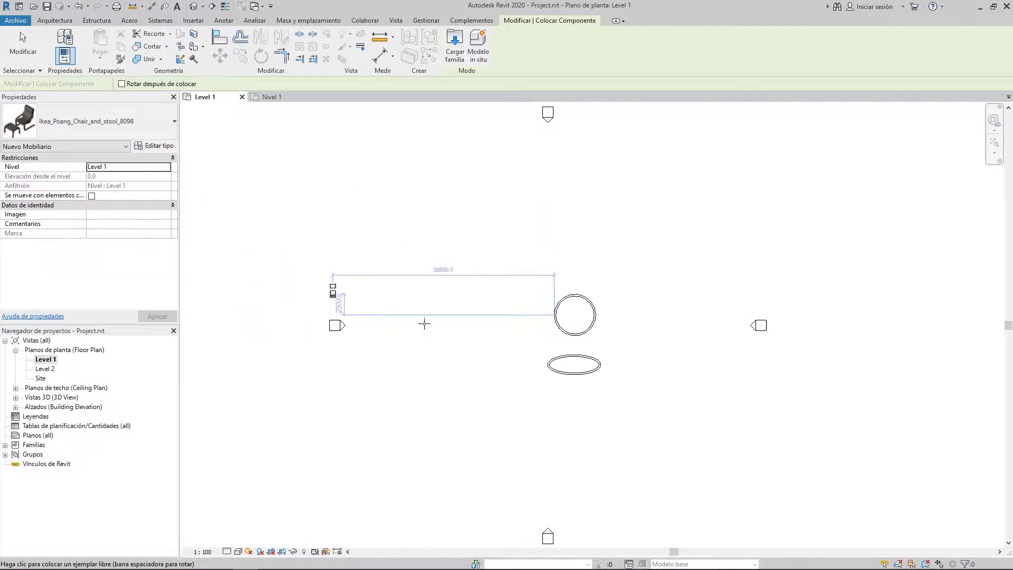
scroll(396, 338, "up", 6)
middle_click_drag(396, 339, 388, 249)
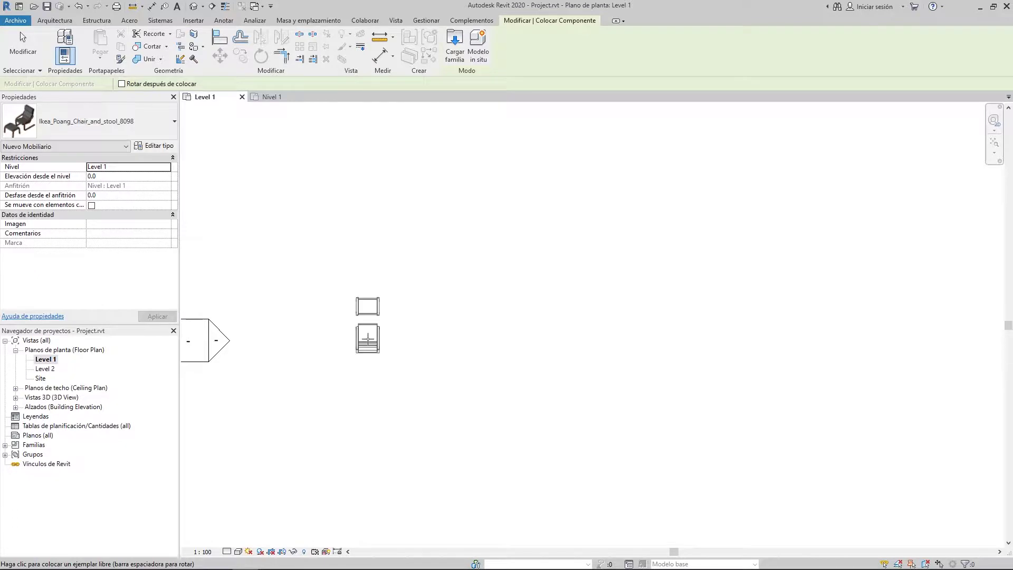
left_click(367, 334)
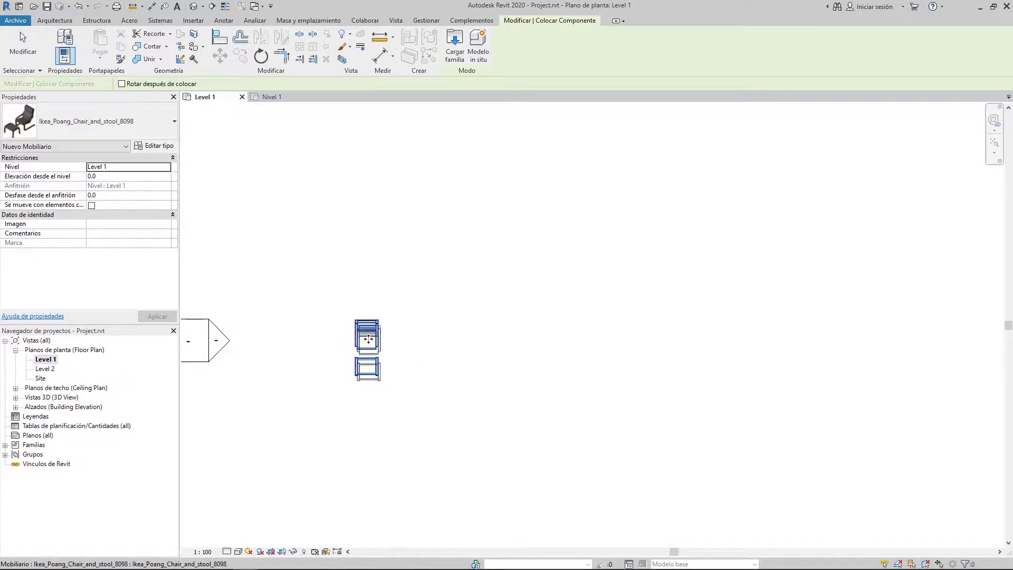
- Cycle the new chair's rotation against the upper-right arc of the circular wall so it aligns with the curve
scroll(369, 339, "down", 3)
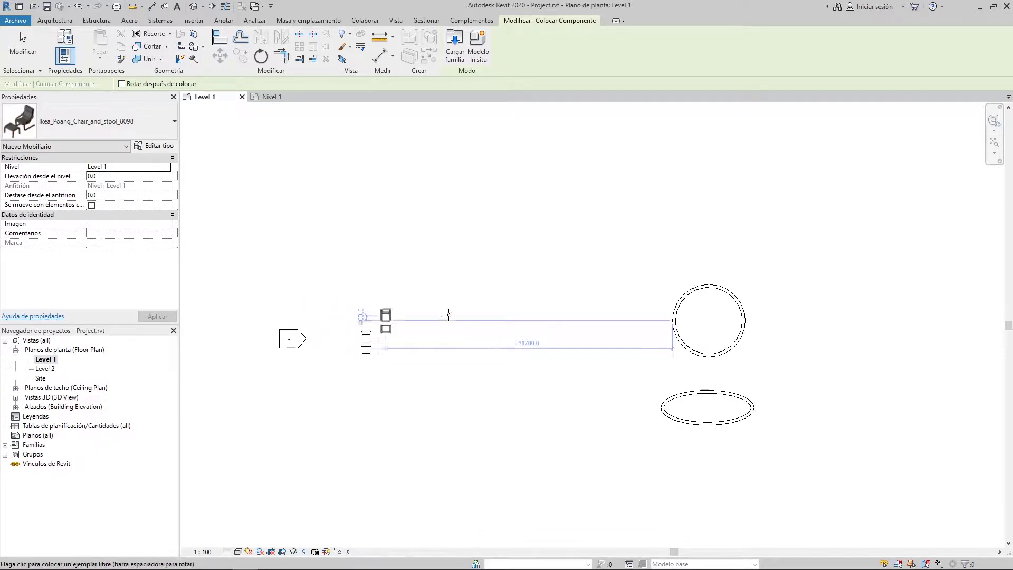
middle_click_drag(593, 334, 418, 294)
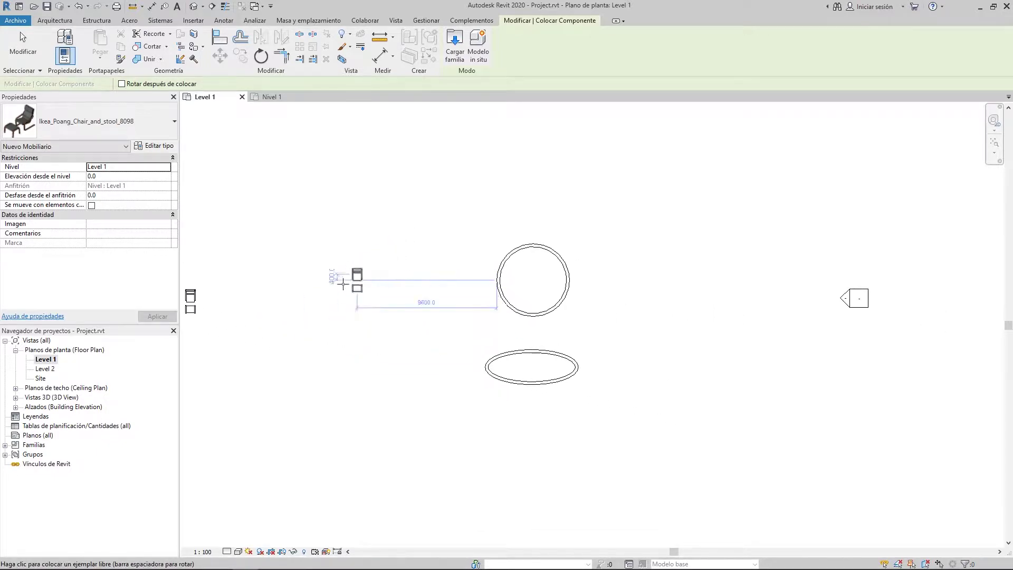
scroll(538, 280, "up", 5)
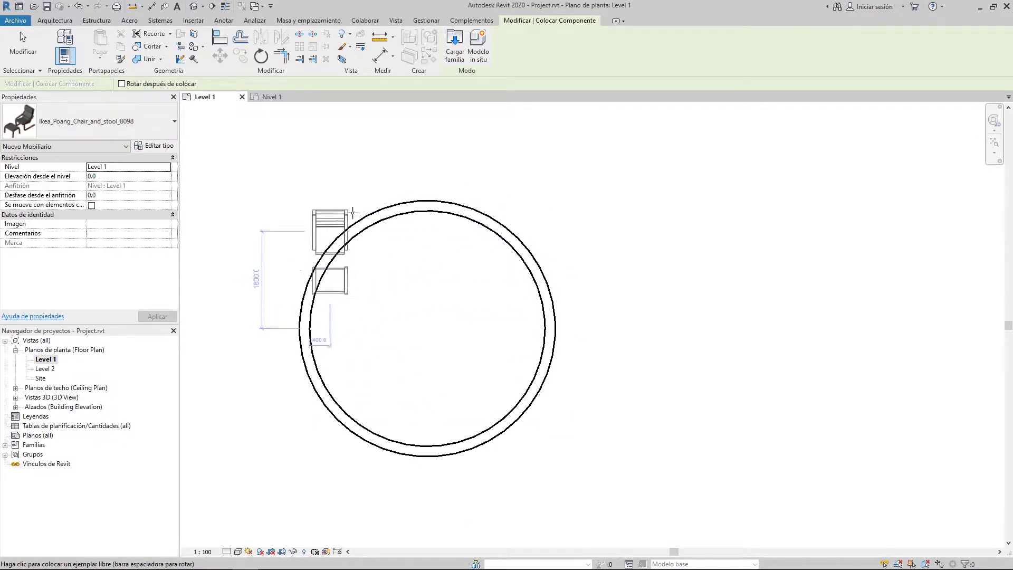
scroll(503, 226, "up", 1)
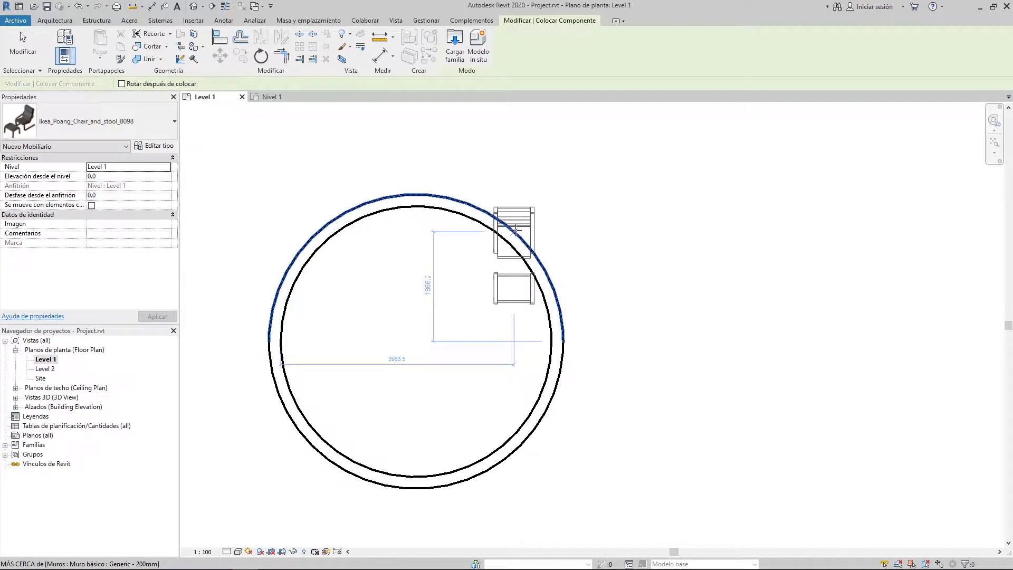
key("space")
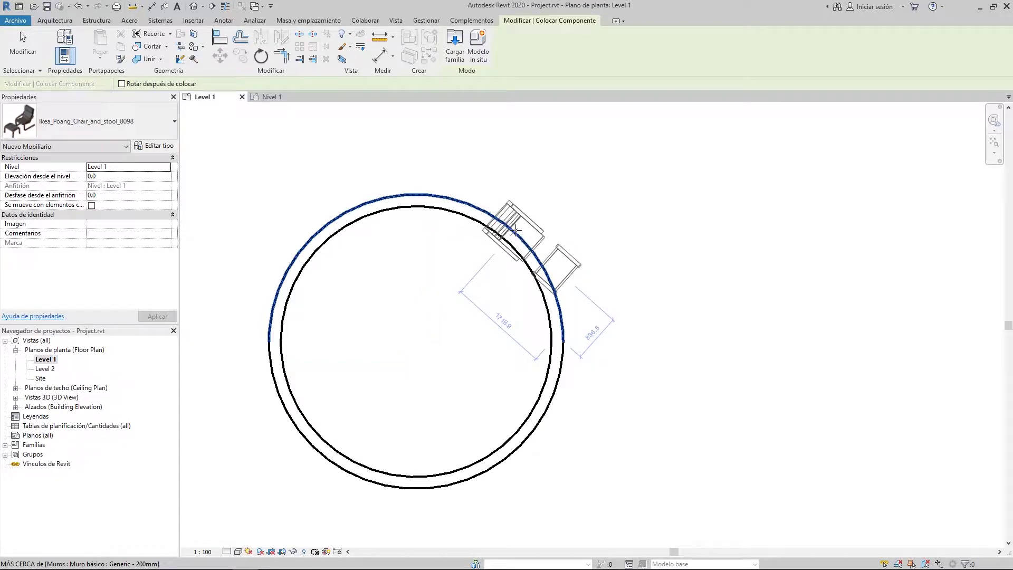
key("space")
key("space")
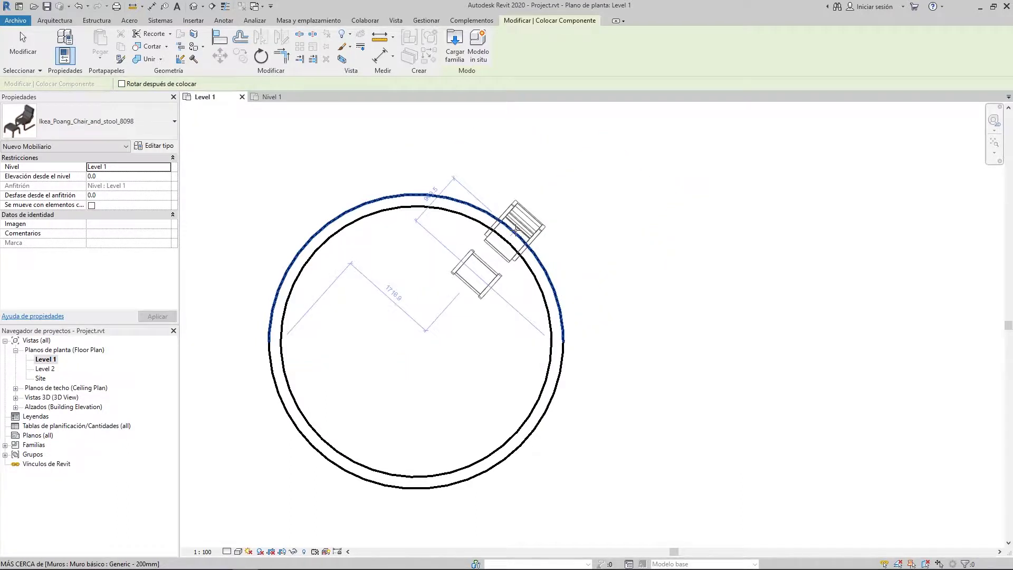
key("space")
key("space")
key("space")
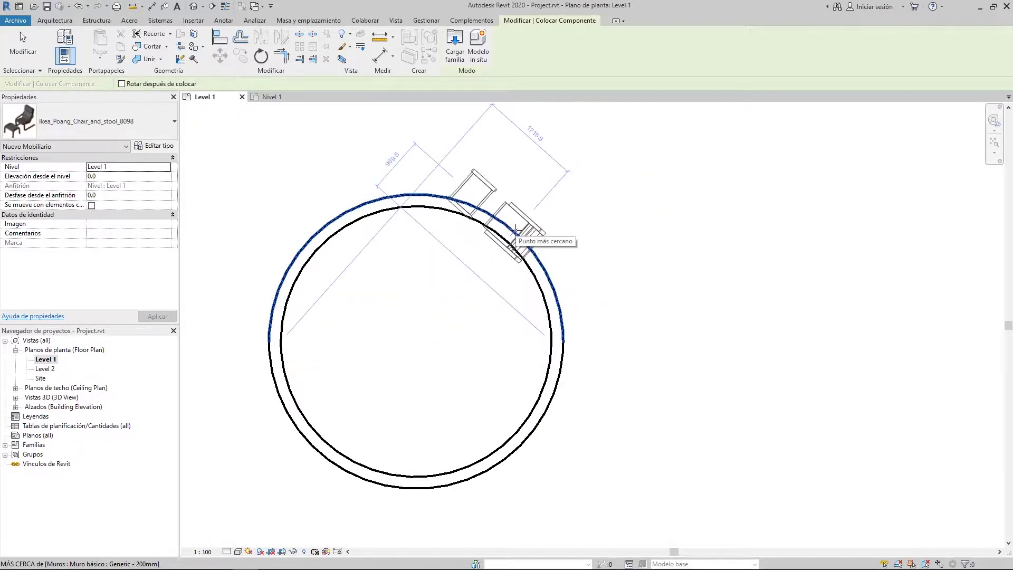
key("space")
key("space")
key("space")
key("space")
key("space")
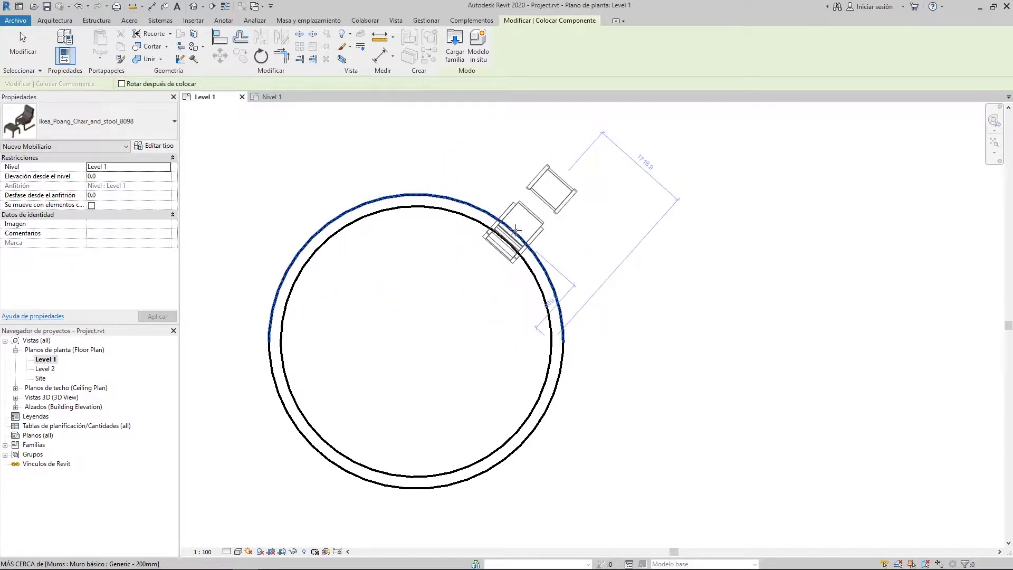
key("space")
key("space")
key("space")
key("space")
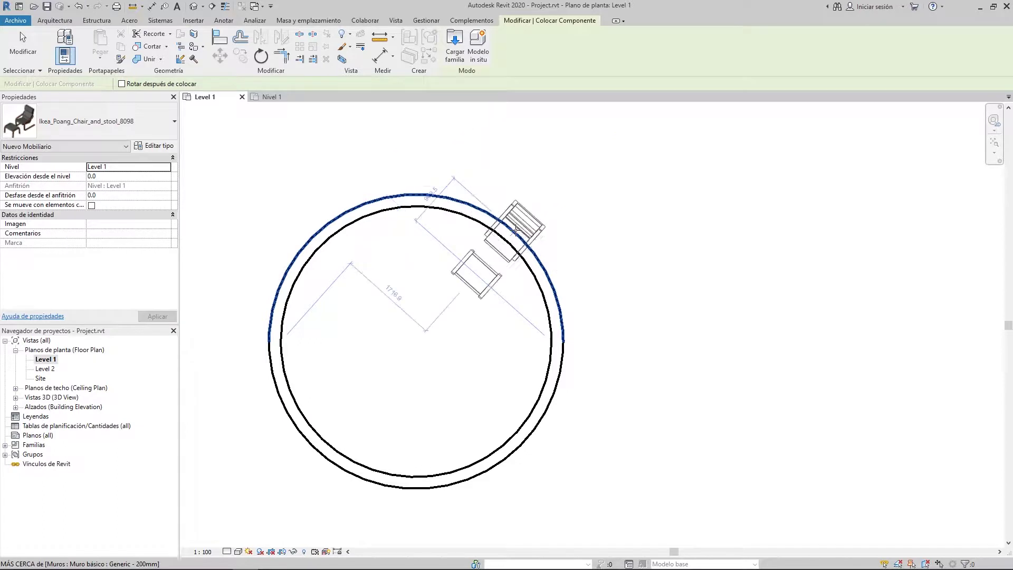
key("space")
key("space")
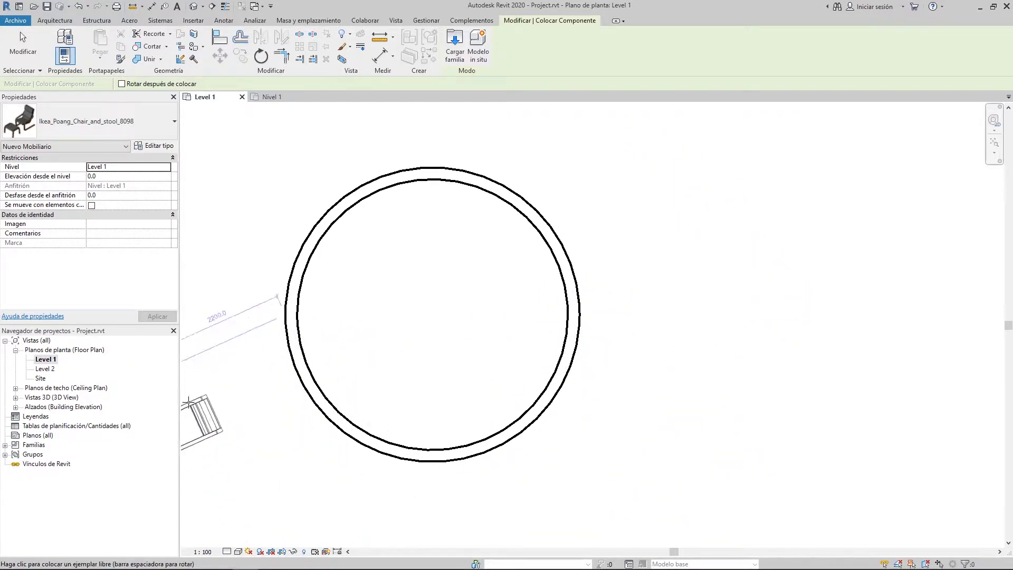
- Place the angled chair just outside the circular wall on its east side, facing away from it, and end placement
scroll(243, 174, "down", 2)
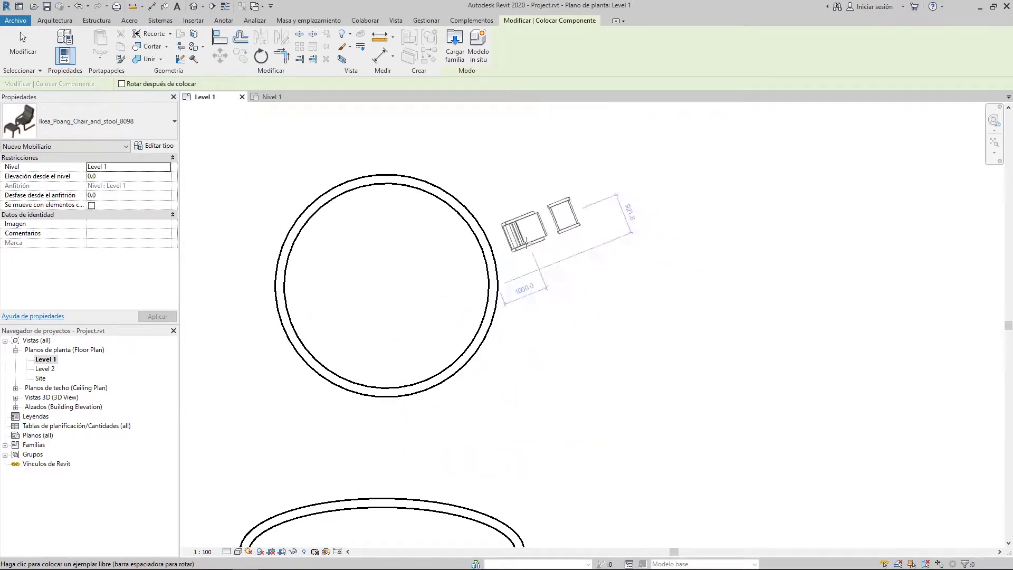
left_click(530, 265)
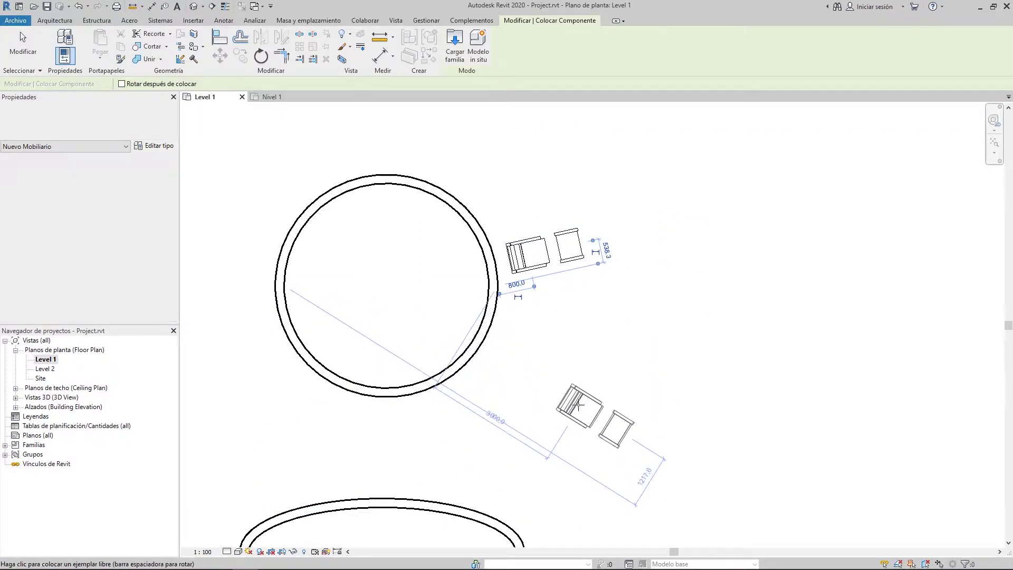
middle_click_drag(578, 405, 593, 291)
key("Escape")
key("Escape")
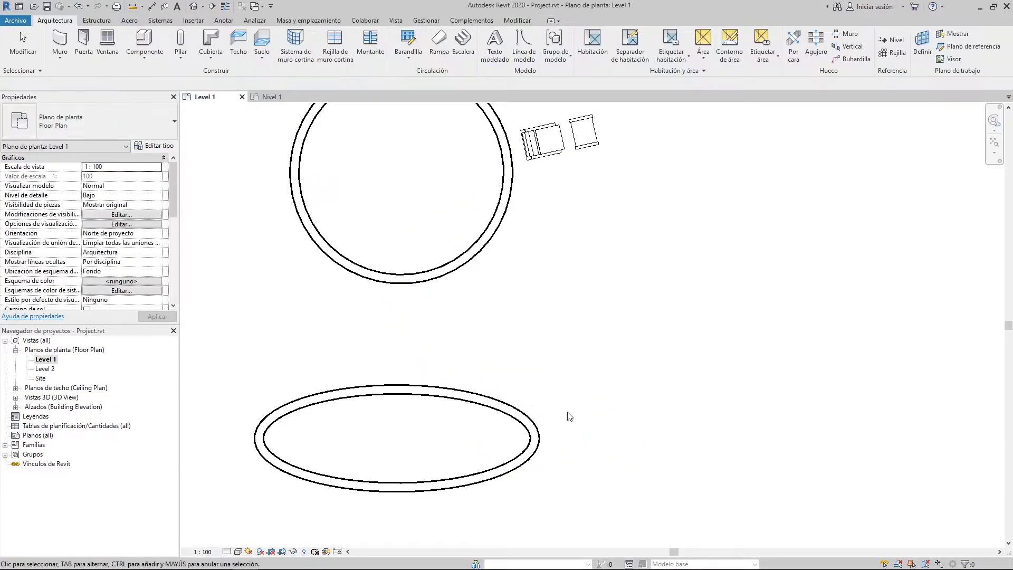
middle_click_drag(492, 149, 501, 202)
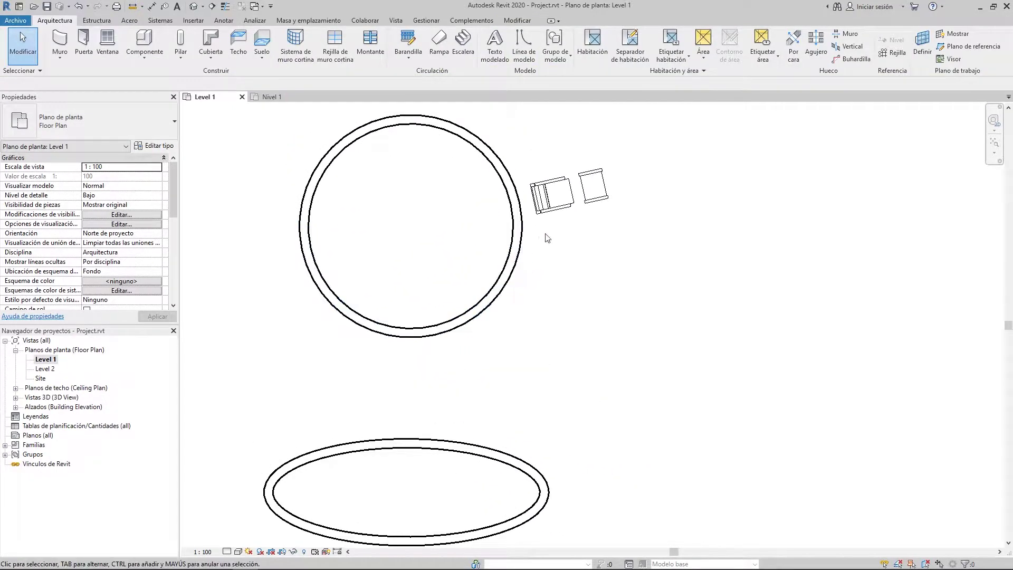
left_click(143, 40)
middle_click_drag(519, 422, 520, 350)
scroll(522, 358, "up", 3)
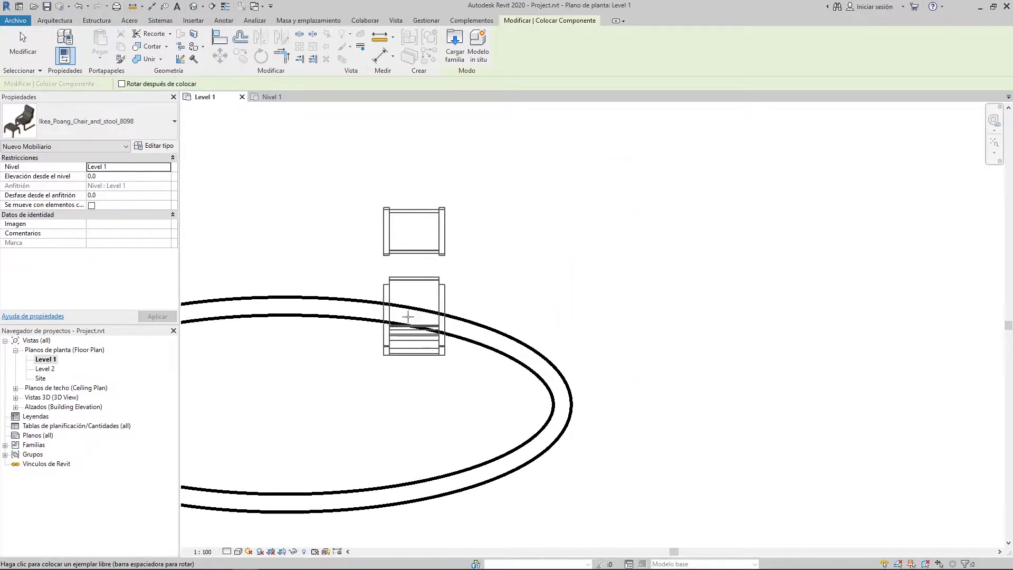
key("space")
key("space")
key("space")
key("space")
key("space")
scroll(520, 338, "down", 4)
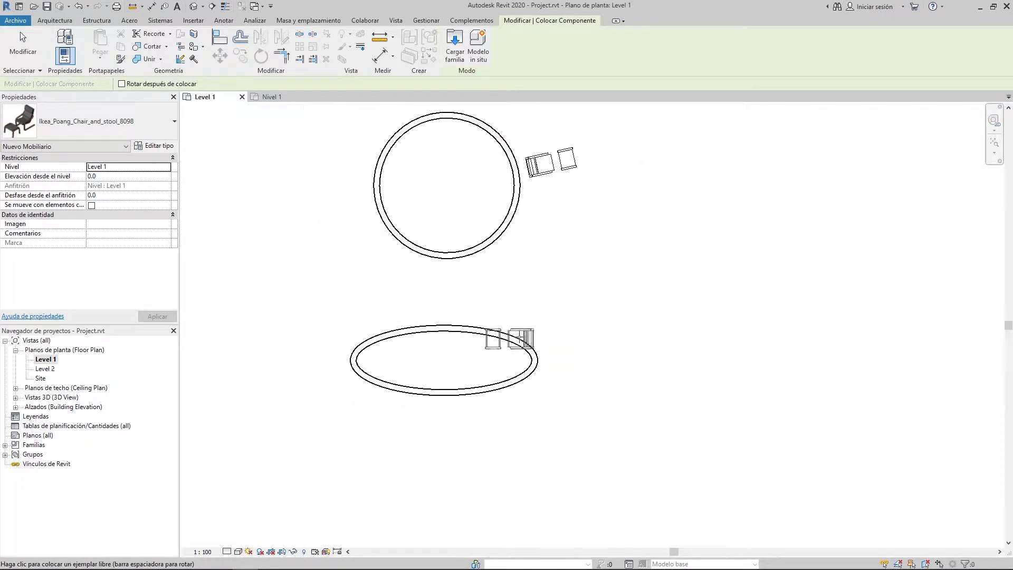
key("Escape")
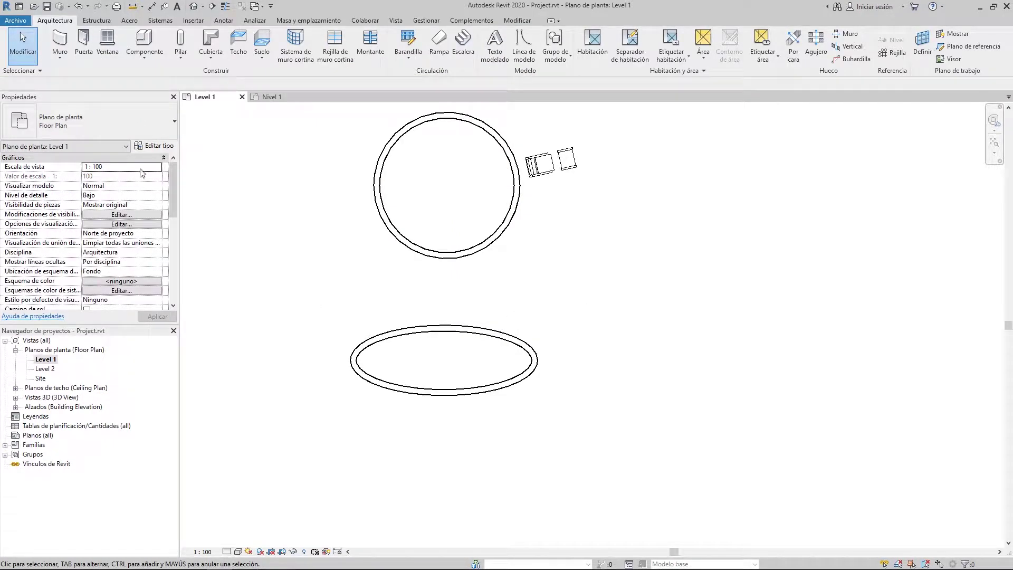
- Start placing a new component using the SiÃ¨ge - Salle d'attente waiting-room seating type
left_click(144, 41)
left_click(121, 128)
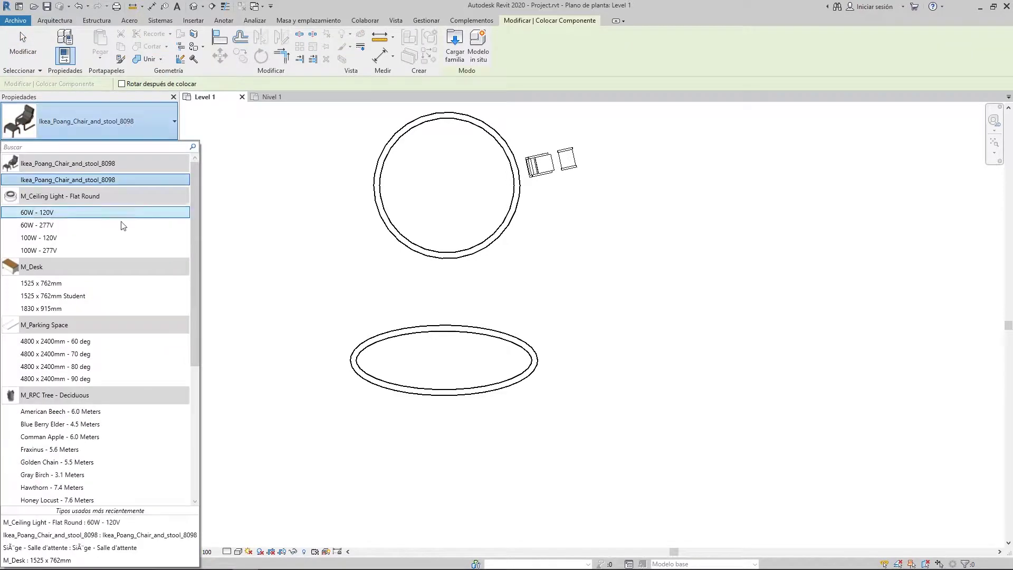
scroll(122, 236, "down", 10)
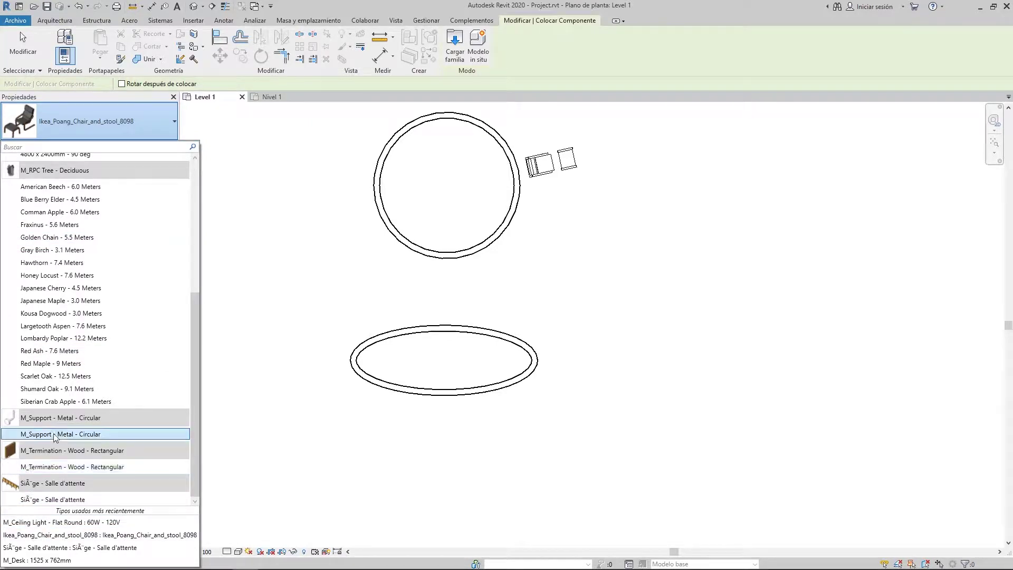
left_click(40, 500)
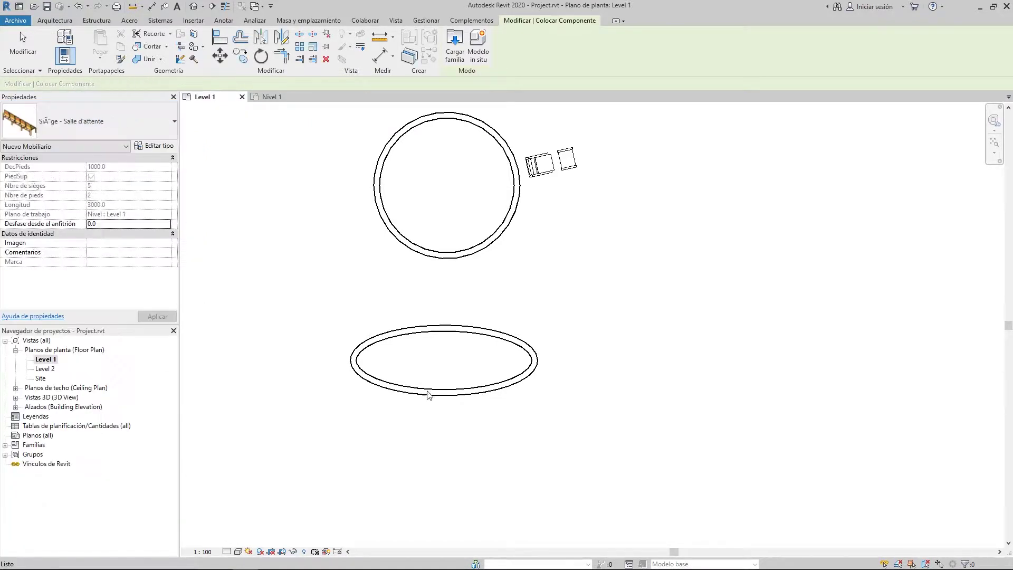
middle_click_drag(574, 324, 468, 315)
scroll(400, 301, "up", 2)
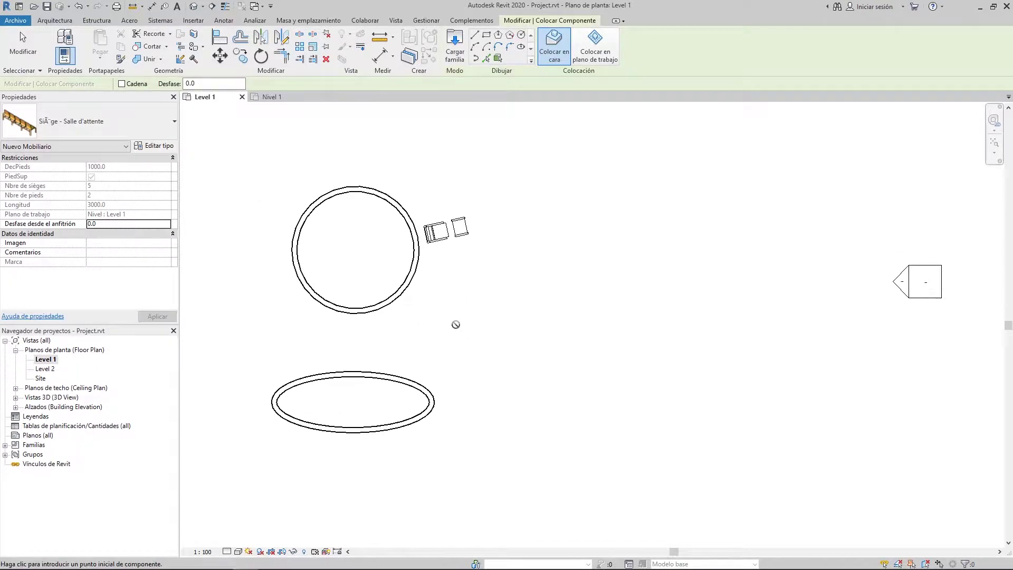
scroll(414, 359, "up", 2)
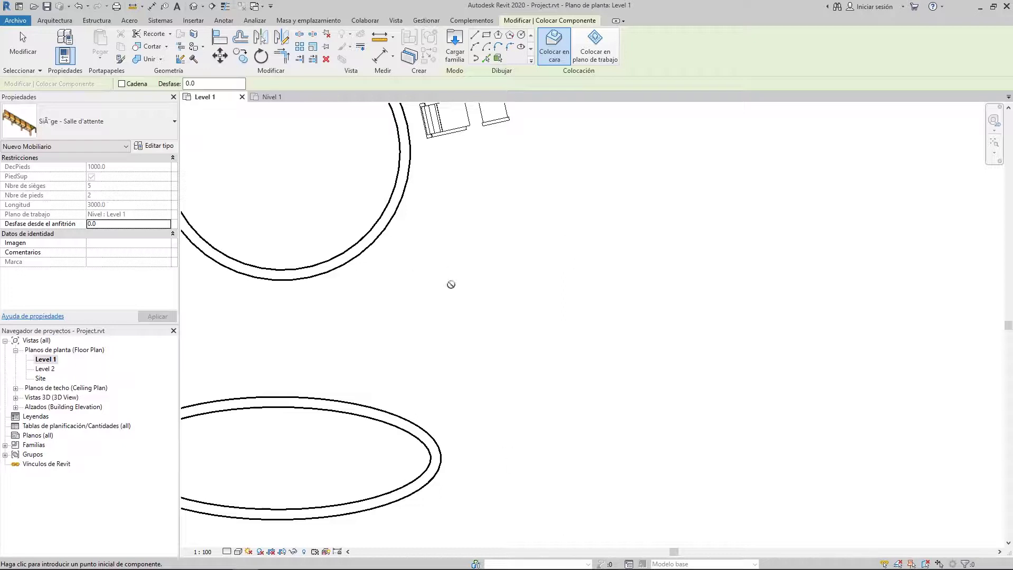
- Place a horizontal waiting-room seating row 3800 mm long on the Level 1 work plane, between the circular and elliptical walls
left_click(600, 57)
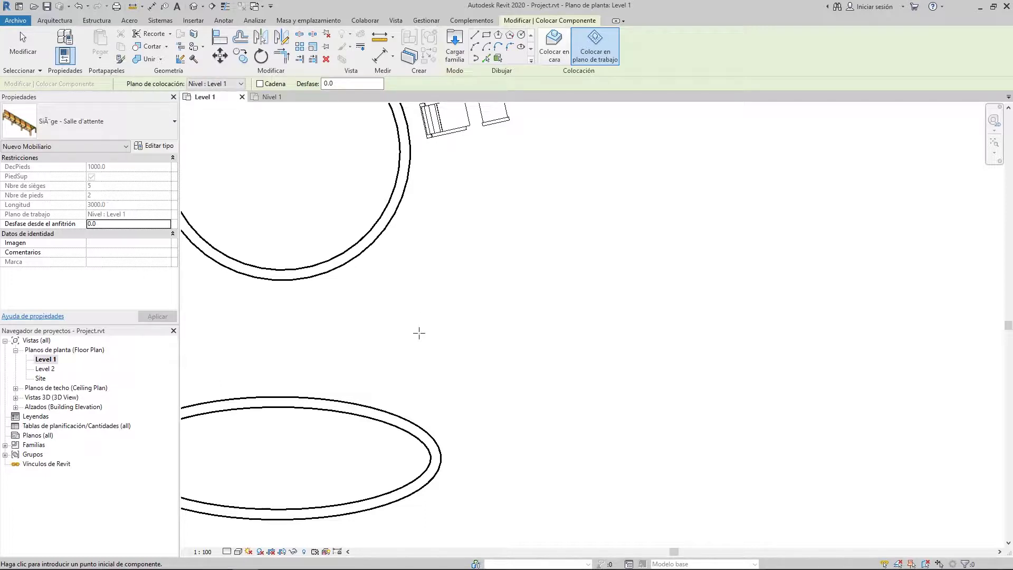
left_click(552, 52)
scroll(444, 317, "up", 2)
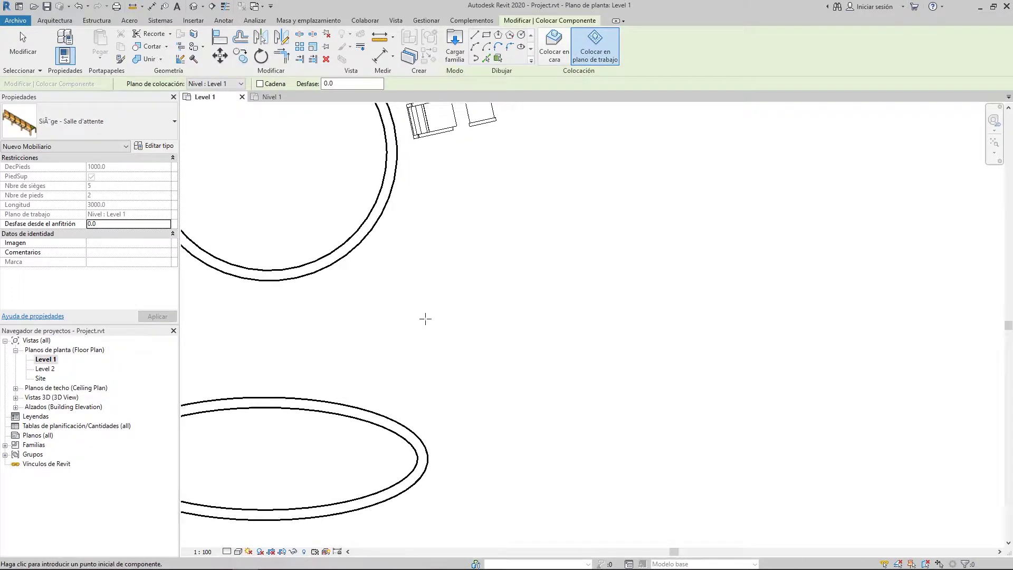
left_click(297, 351)
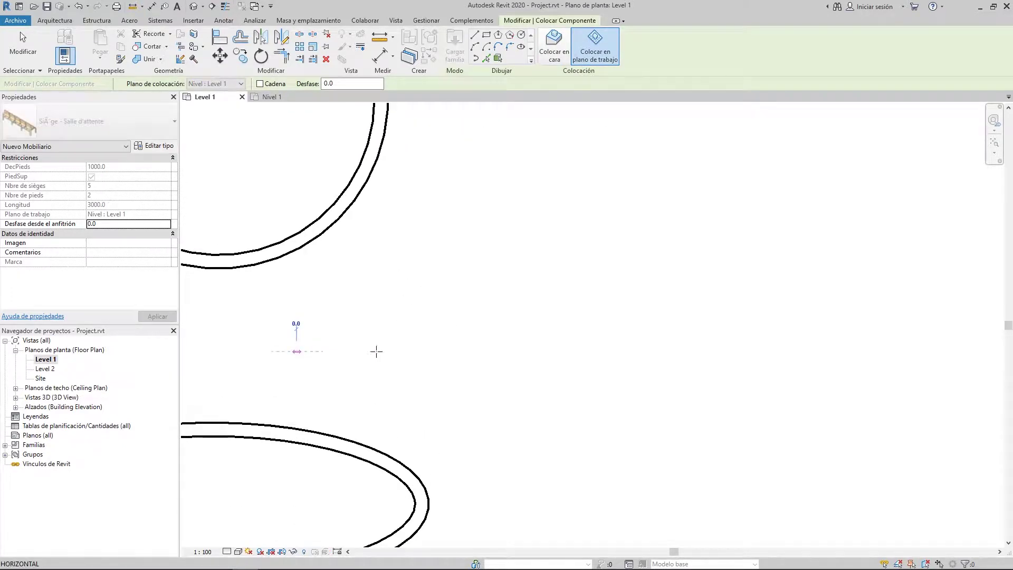
left_click(553, 351)
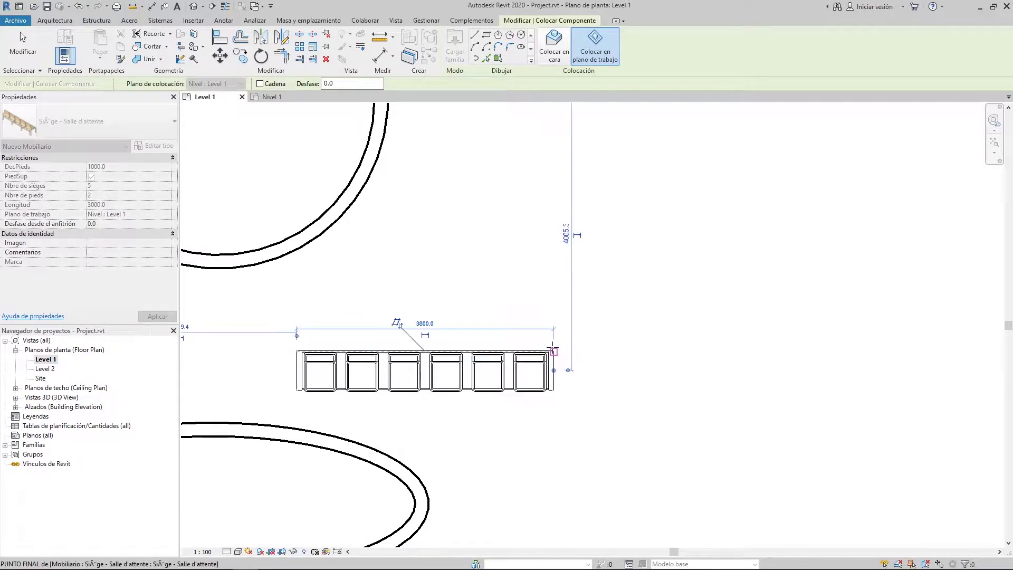
scroll(467, 345, "up", 3)
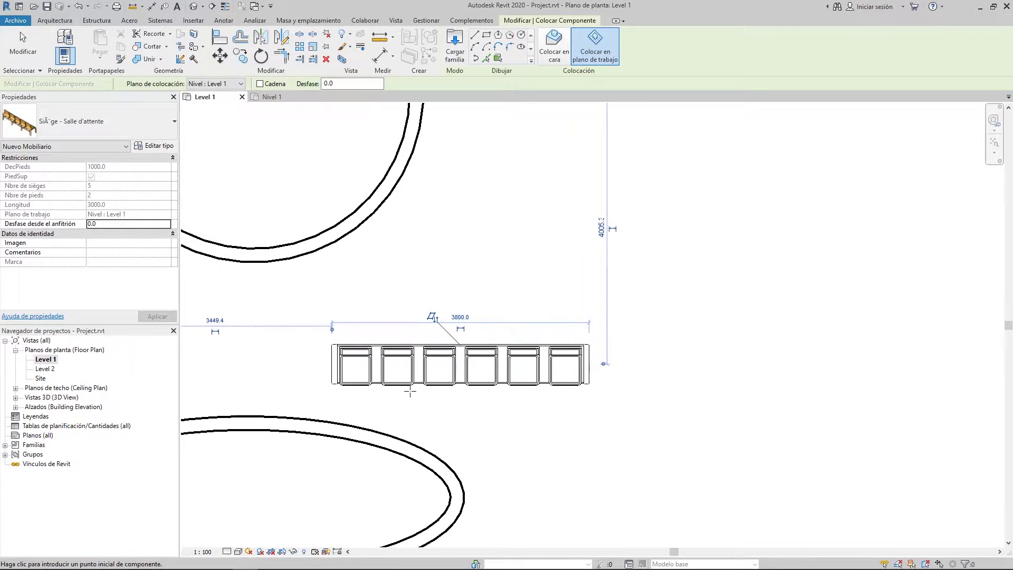
key("Escape")
key("Escape")
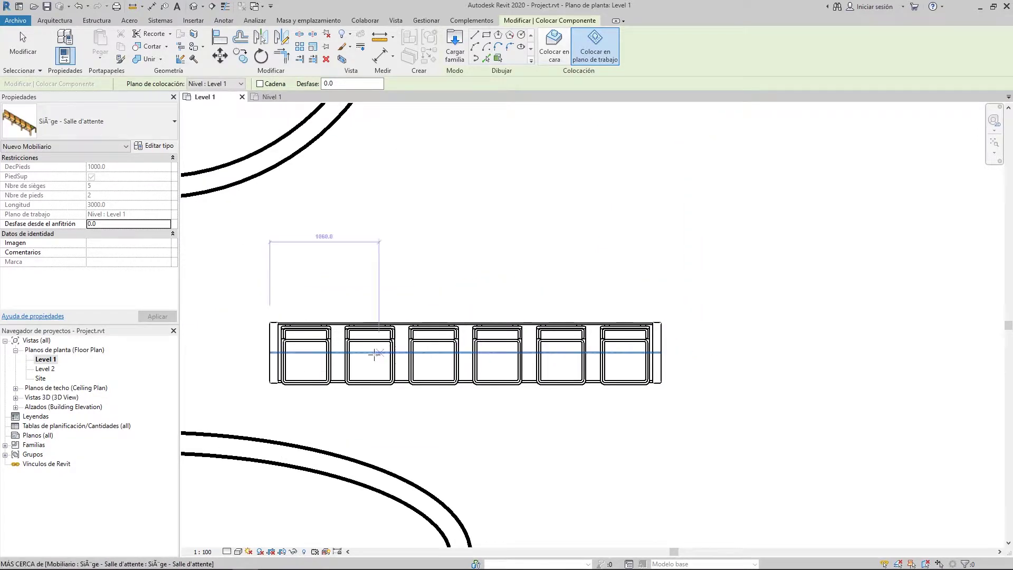
- Select the waiting-room seating row and examine its length, seat count and leg properties
left_click(435, 373)
scroll(435, 374, "up", 2)
scroll(318, 309, "up", 1)
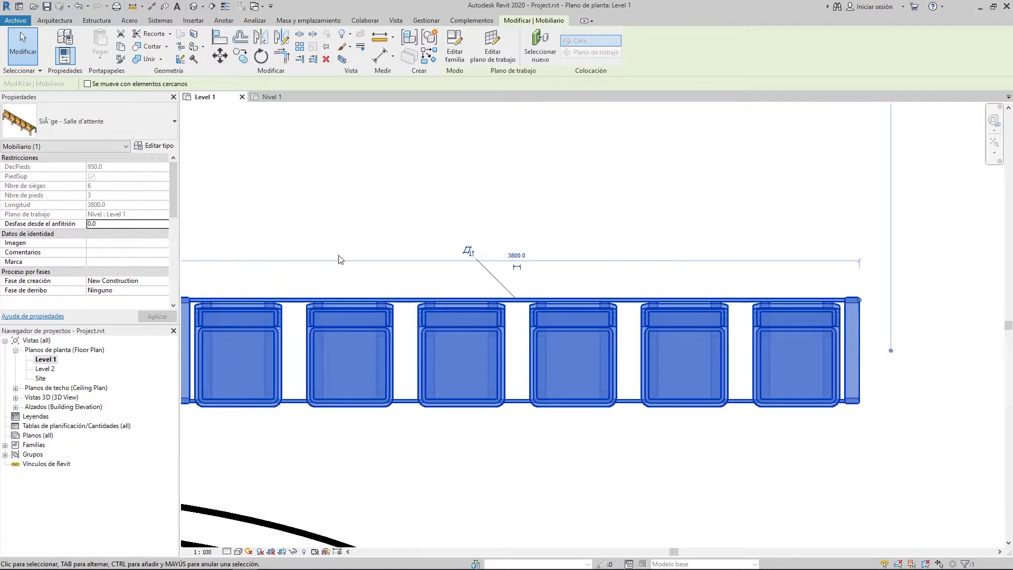
left_click(339, 258)
scroll(341, 259, "down", 2)
middle_click_drag(362, 285, 363, 307)
left_click(349, 329)
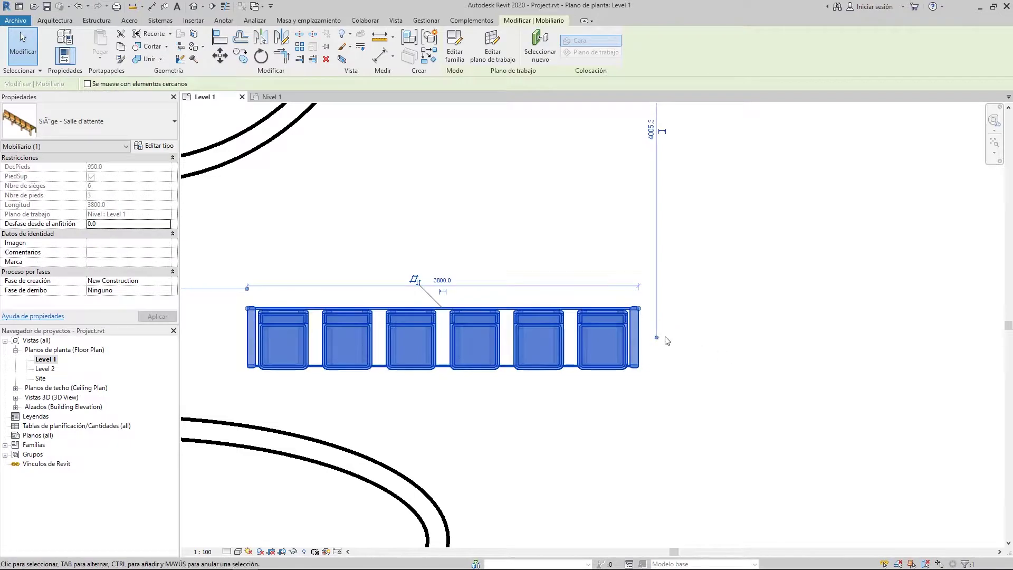
- Stretch the waiting-room seating row's east end up to the northeast, making the row 9600 mm long and angled
scroll(475, 327, "down", 4)
scroll(517, 362, "up", 1)
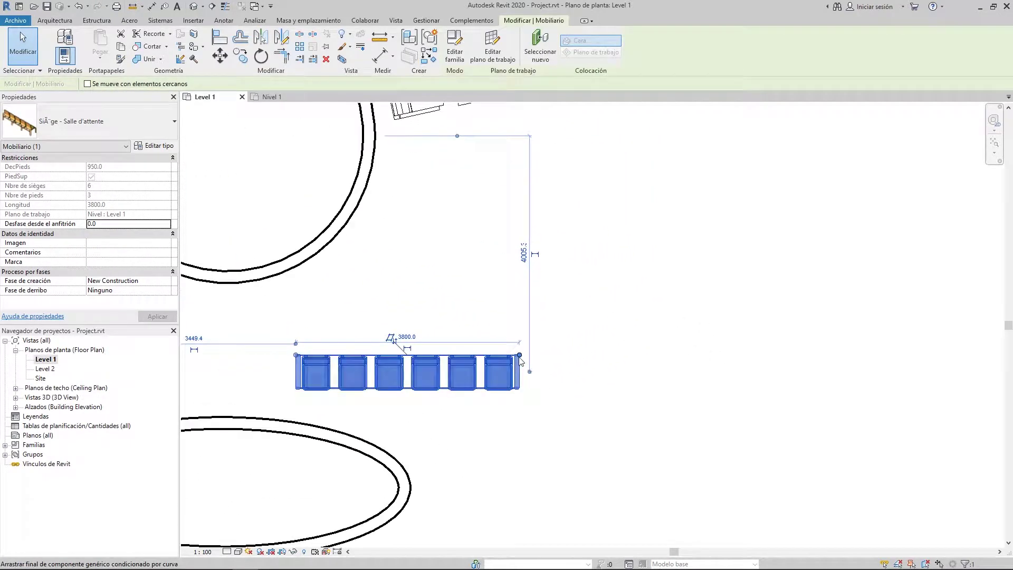
left_click_drag(519, 356, 764, 195)
left_click_drag(829, 172, 830, 172)
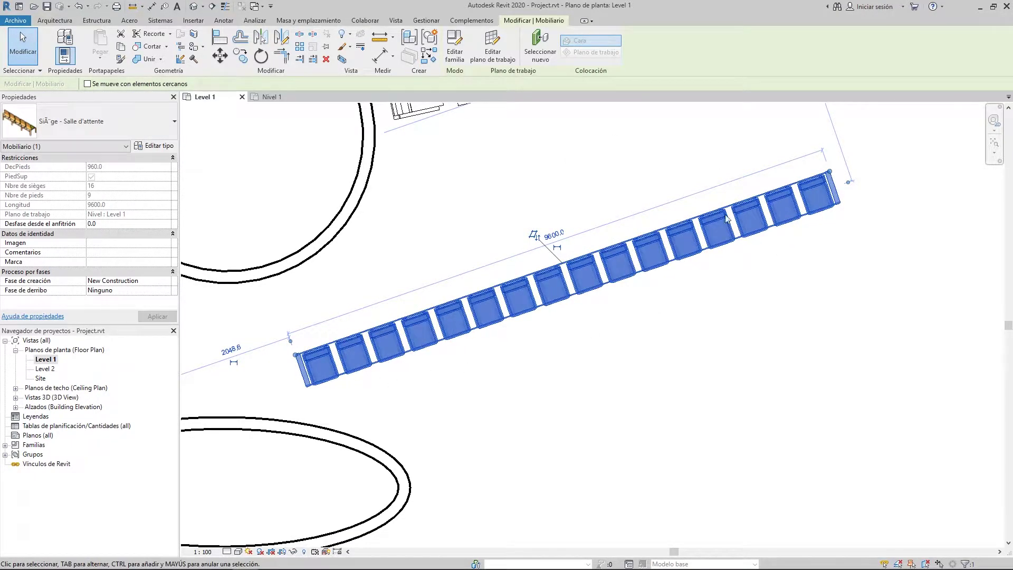
- Open the 3D view, focus on the extended seating row and set the visual style to Sombreado
left_click(193, 9)
scroll(706, 415, "up", 7)
middle_click_drag(706, 414, 624, 312, "shift")
scroll(437, 227, "up", 2)
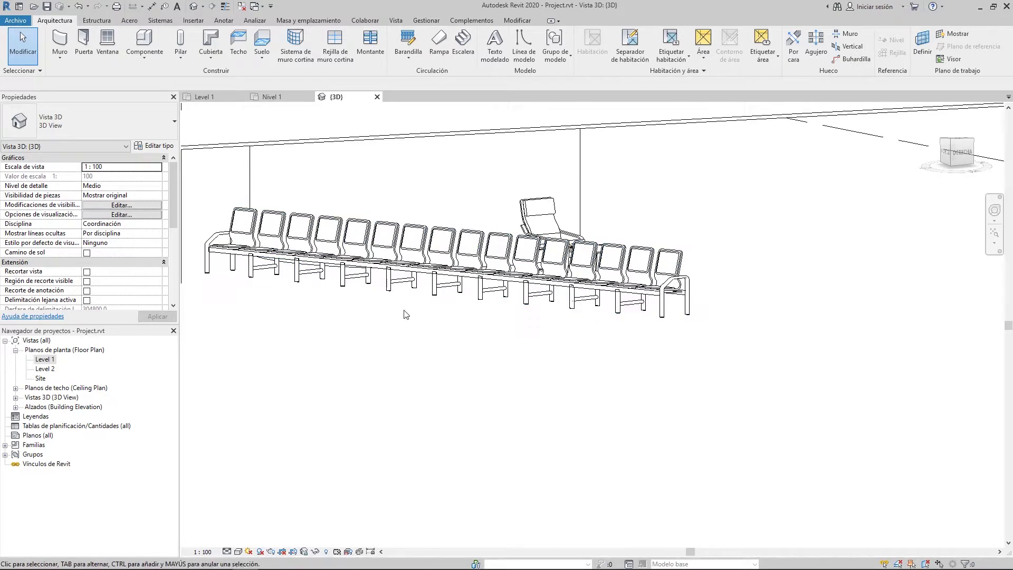
scroll(406, 314, "up", 3)
left_click(239, 551)
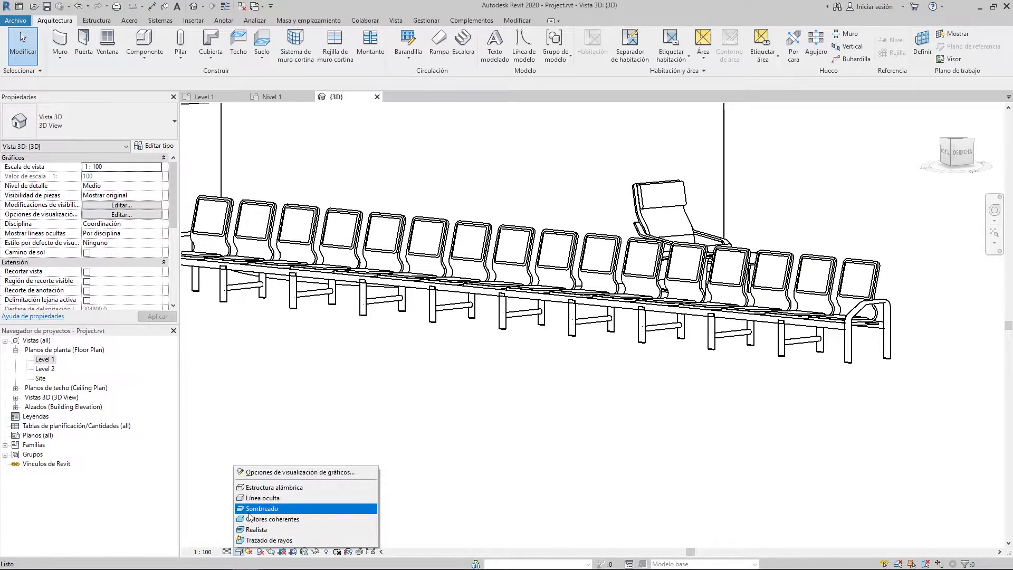
left_click(249, 513)
middle_click_drag(442, 362, 445, 378, "shift")
- Return to the Level 1 floor plan, start a new component and browse the family library to the Iluminación > Arquitectónica > Interno folder
left_click(203, 97)
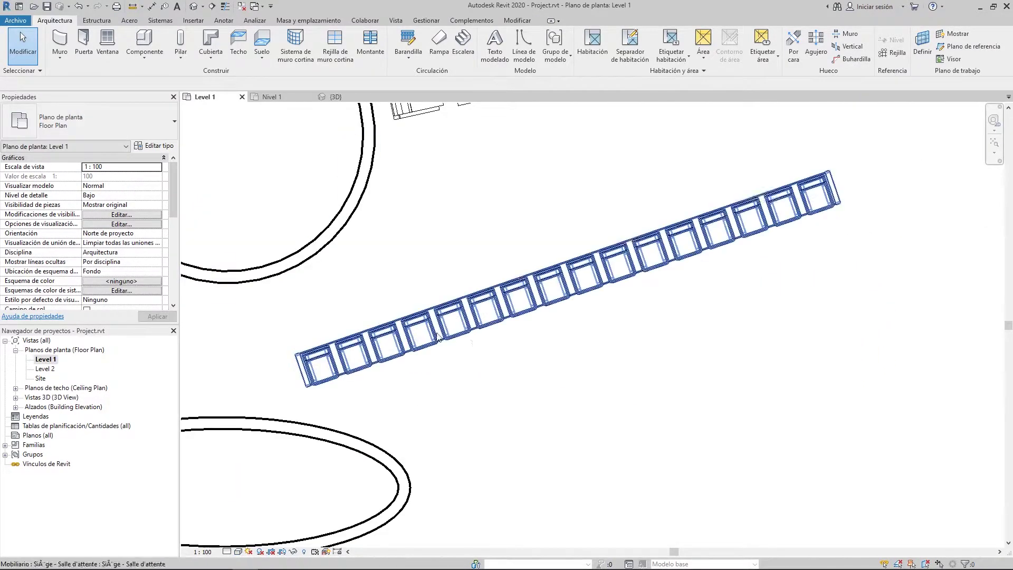
scroll(437, 337, "down", 8)
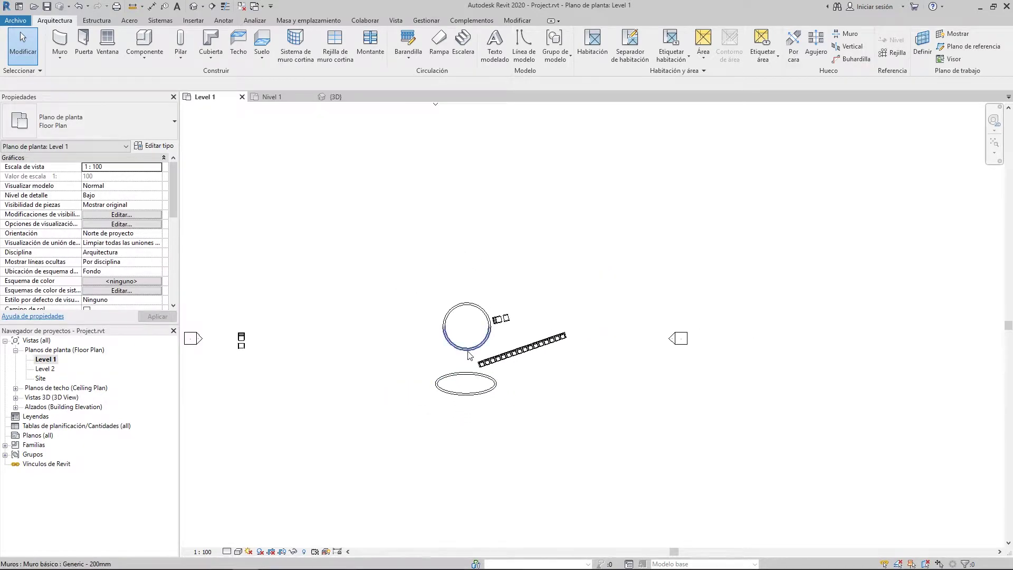
scroll(469, 355, "down", 1)
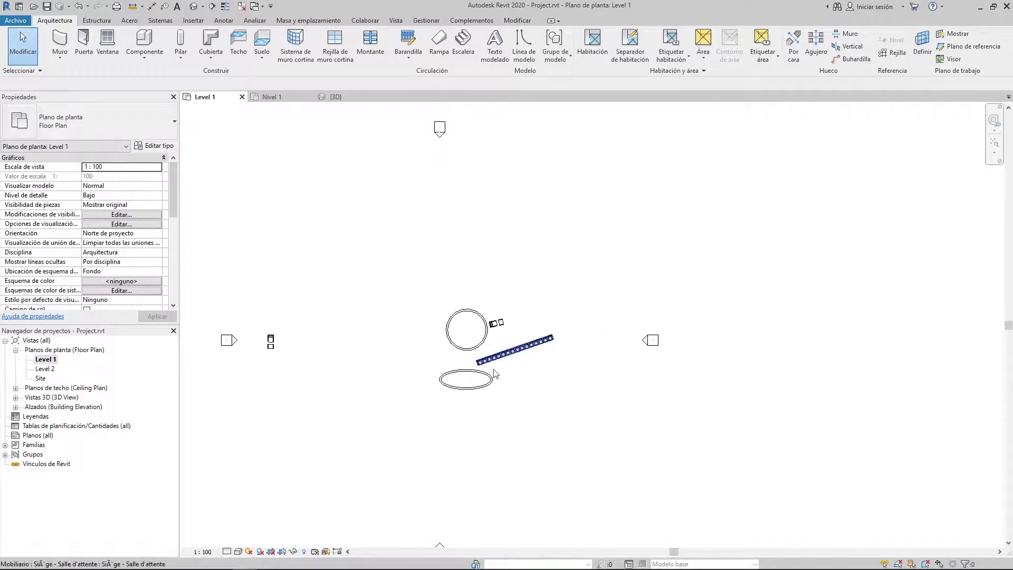
scroll(427, 436, "up", 3)
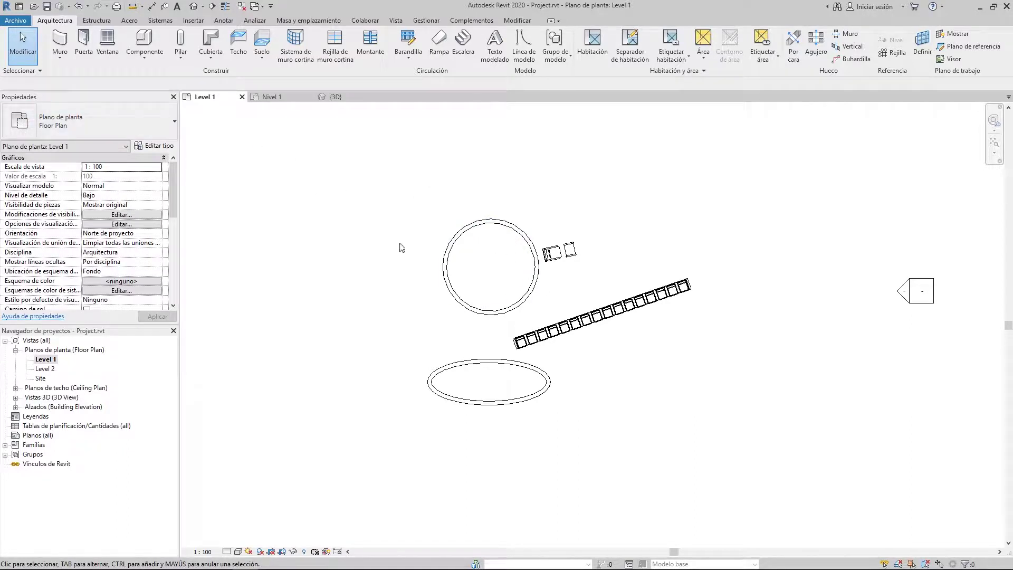
left_click(144, 38)
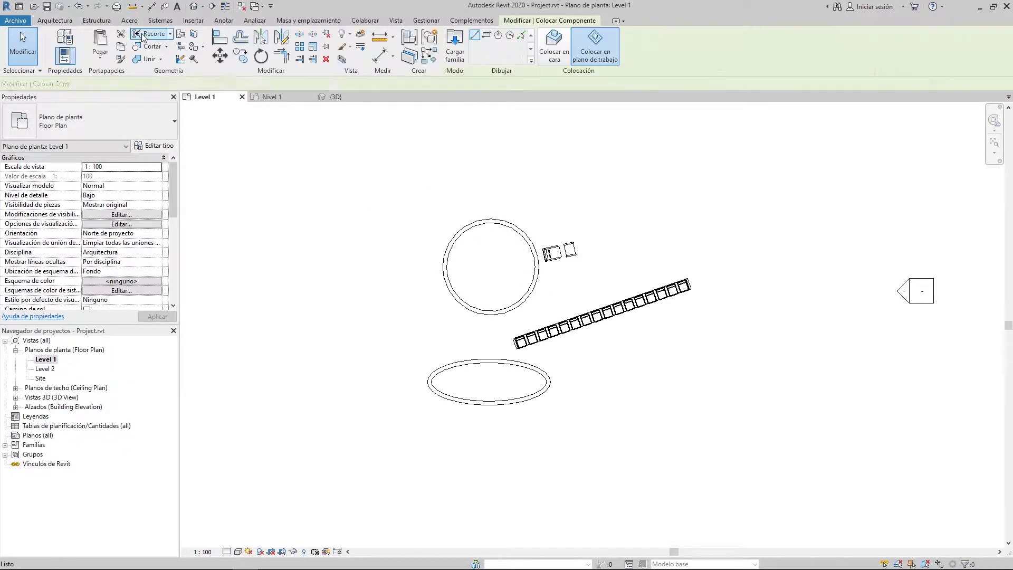
left_click(463, 58)
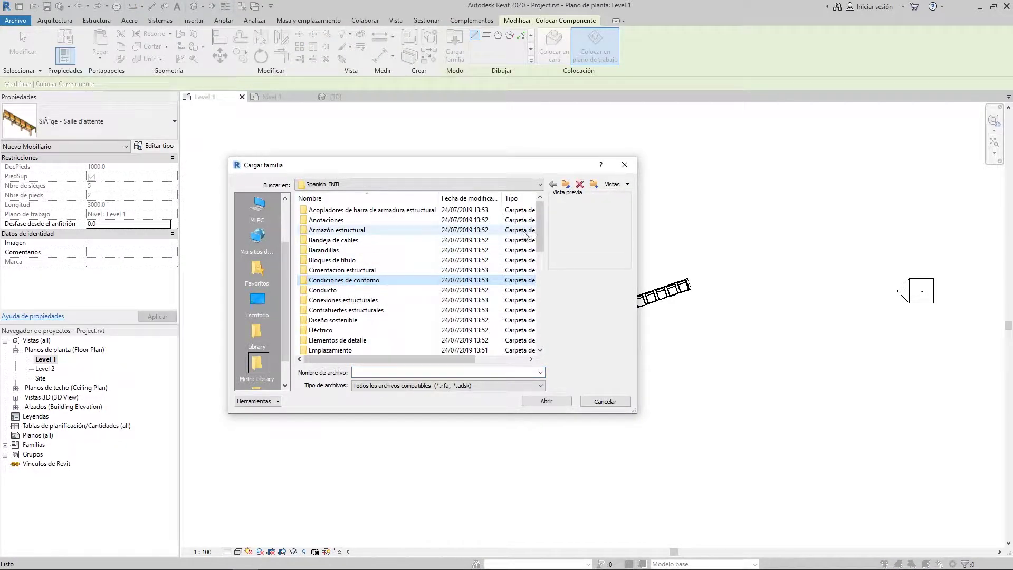
scroll(370, 237, "down", 6)
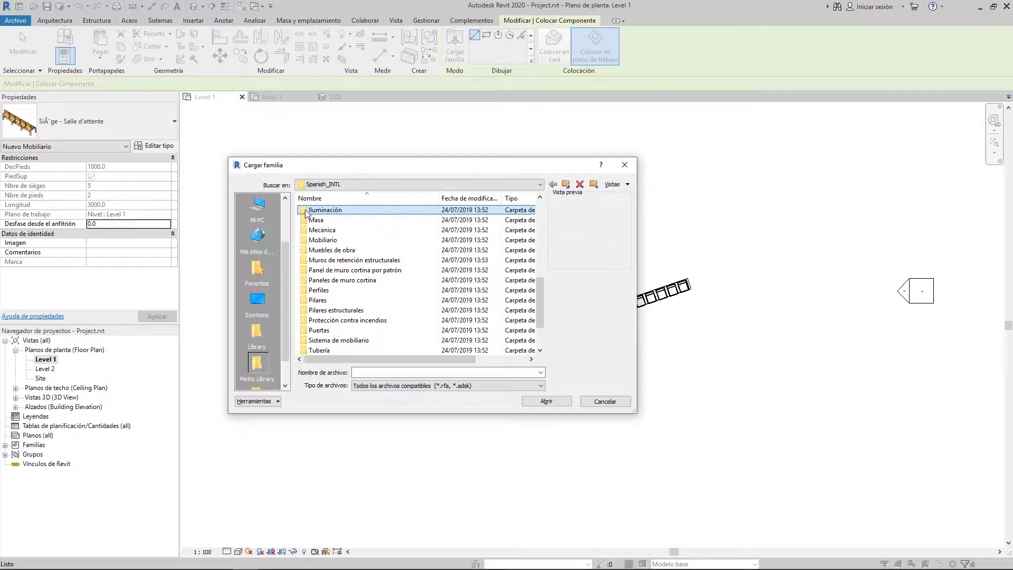
double_click(341, 219)
double_click(327, 211)
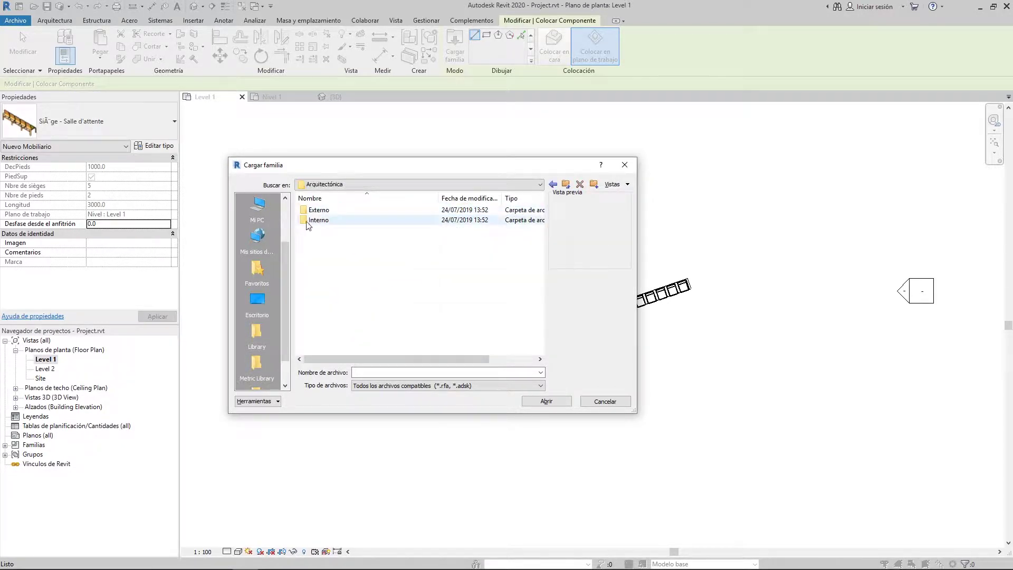
double_click(319, 221)
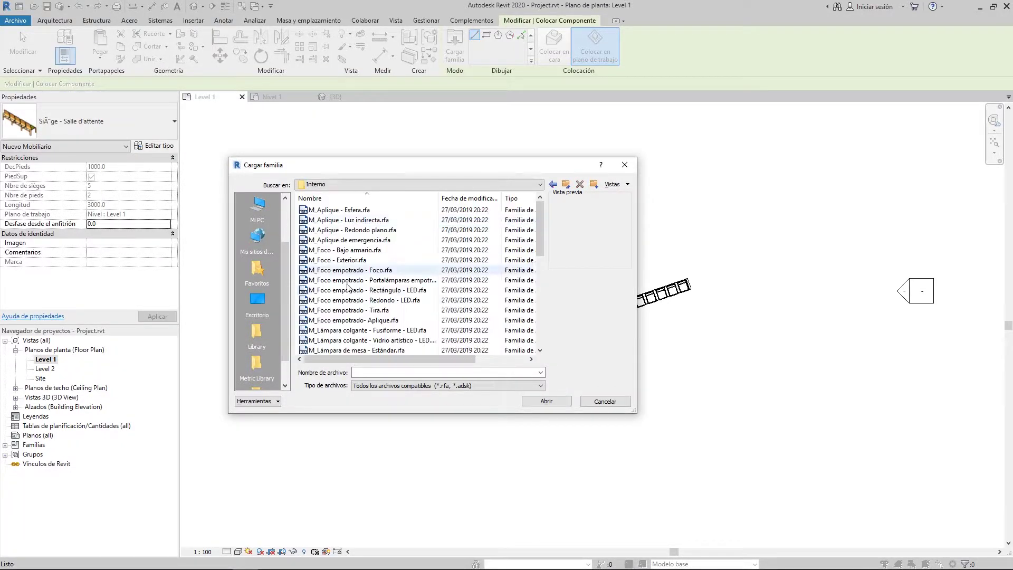
- Preview several interior lighting families and load M_Luz de techo - Cuadro lineal.rfa
left_click(331, 241)
scroll(338, 247, "down", 1)
scroll(339, 250, "up", 1)
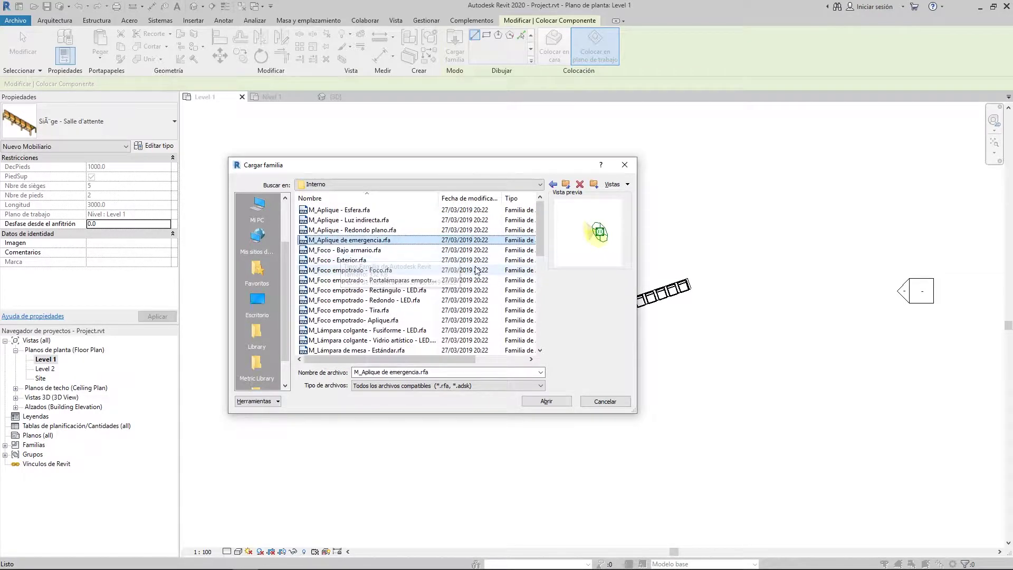
scroll(425, 288, "down", 1)
scroll(406, 285, "down", 2)
left_click(380, 281)
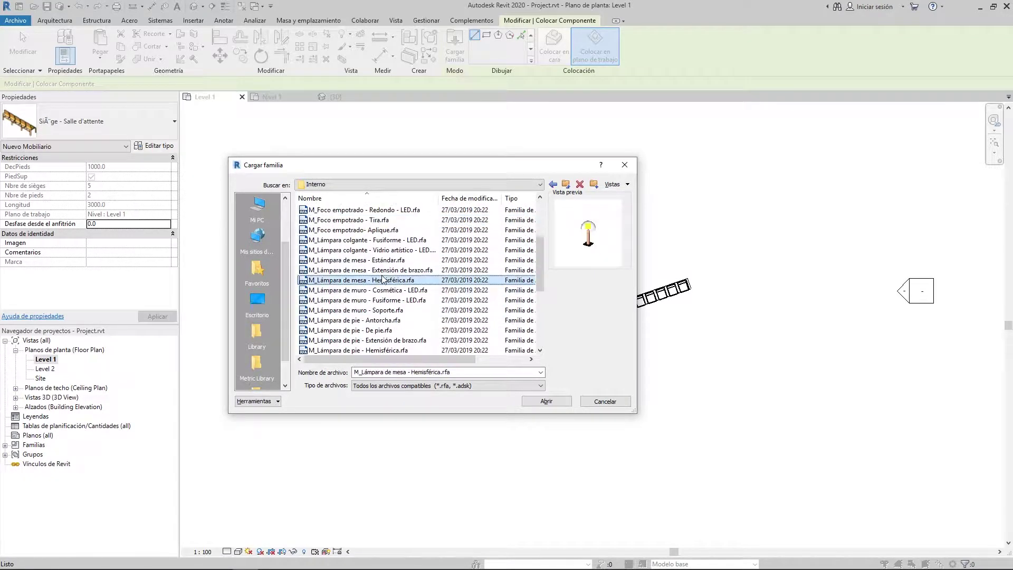
scroll(372, 284, "down", 5)
left_click(362, 293)
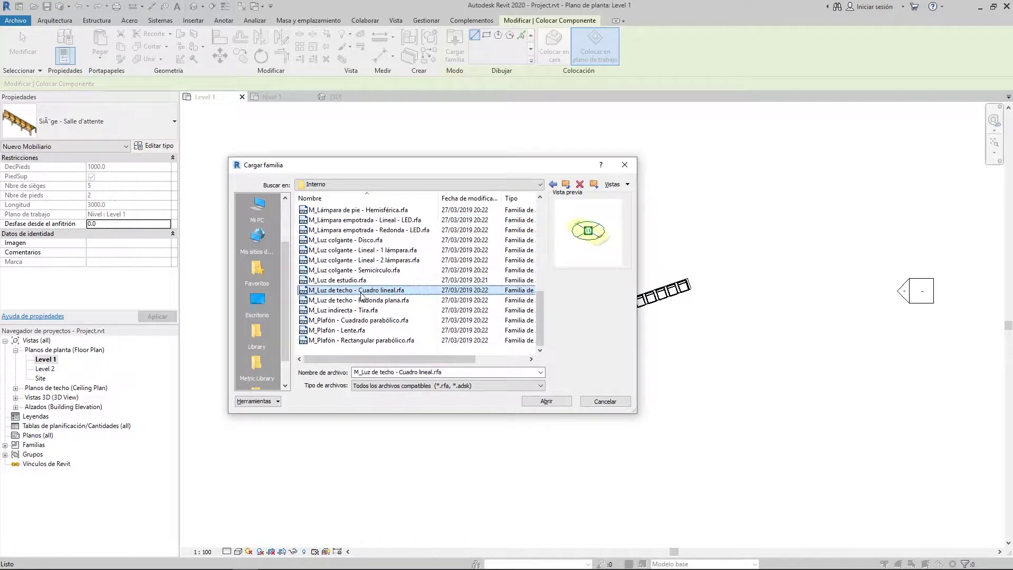
left_click(336, 281)
left_click(336, 290)
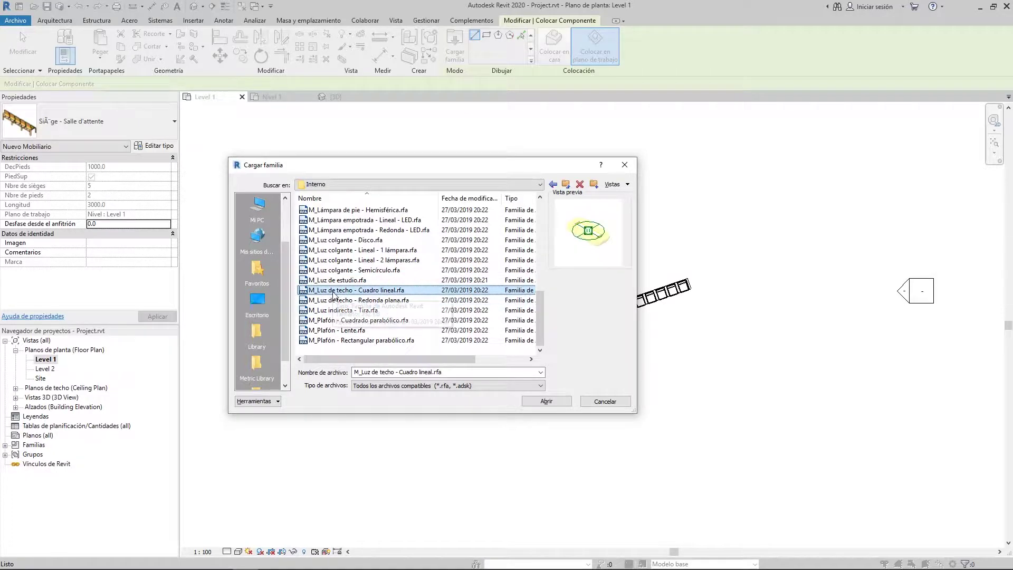
double_click(333, 290)
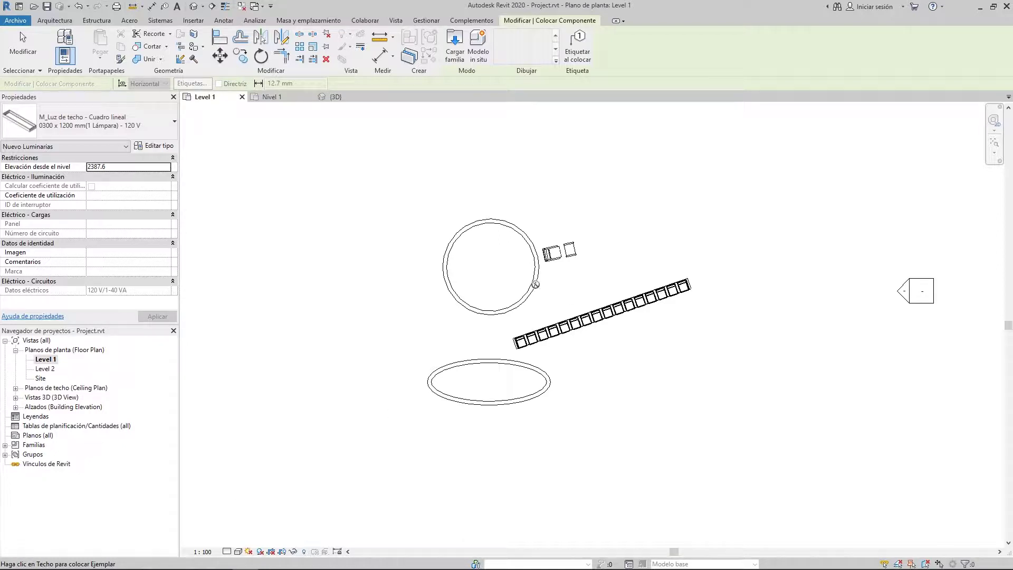
- End light placement in the floor plan and open the Level 1 ceiling plan
left_click(16, 388)
key("Escape")
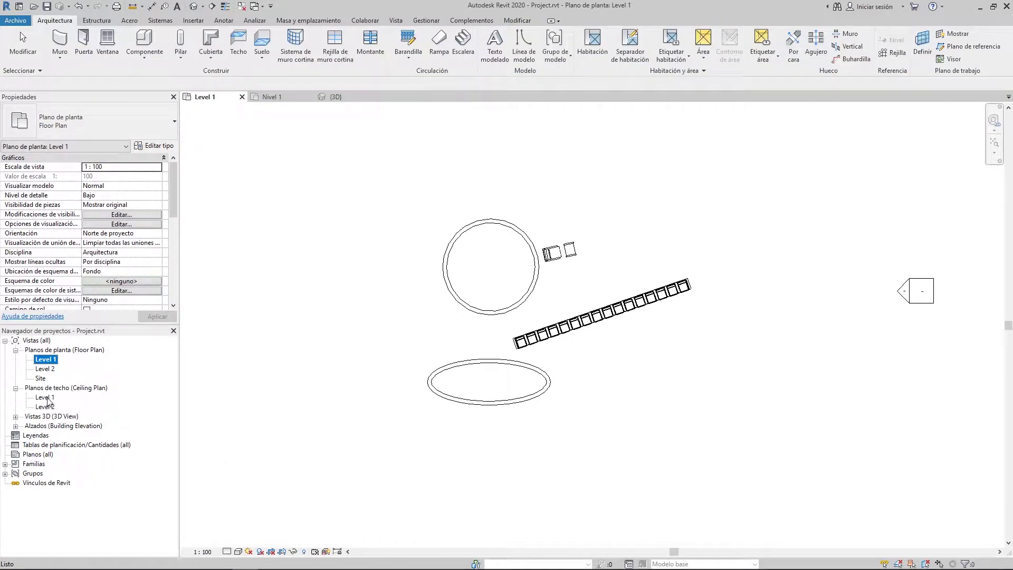
double_click(50, 398)
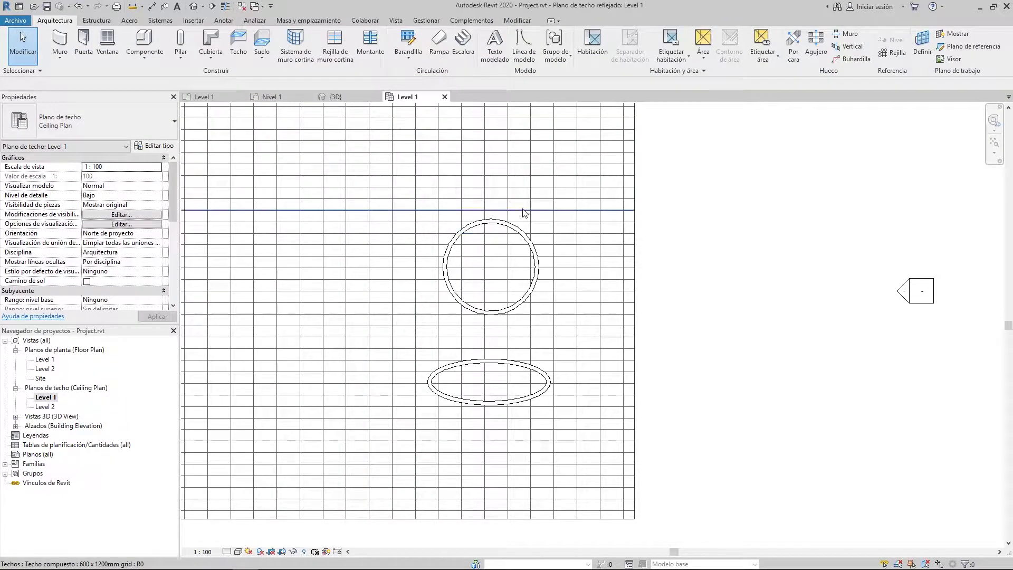
- Place five 0300 x 1200 mm M_Luz de techo - Cuadro lineal lights in a column west of the circular and elliptical walls
left_click(144, 43)
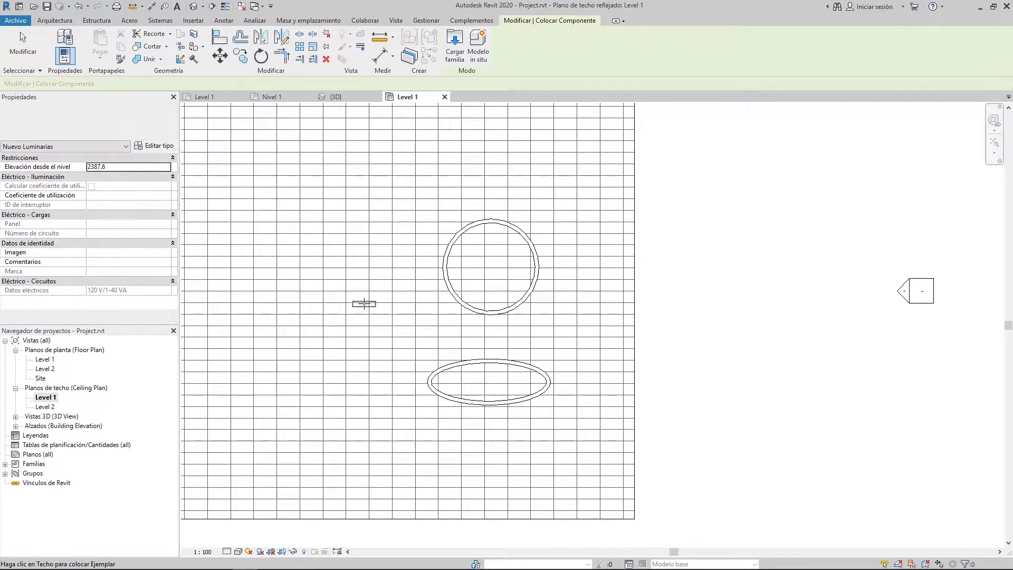
left_click(360, 264)
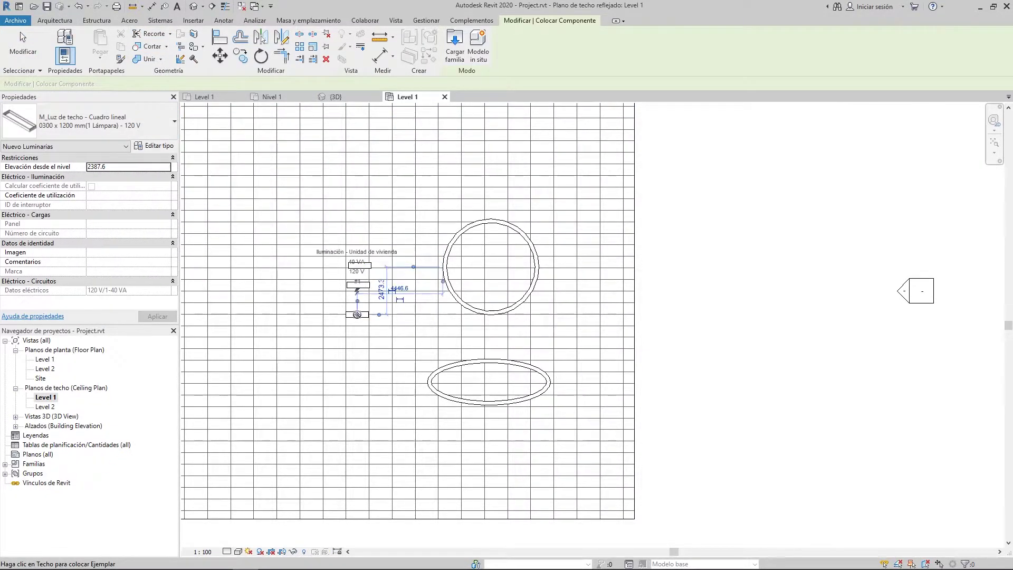
left_click(358, 346)
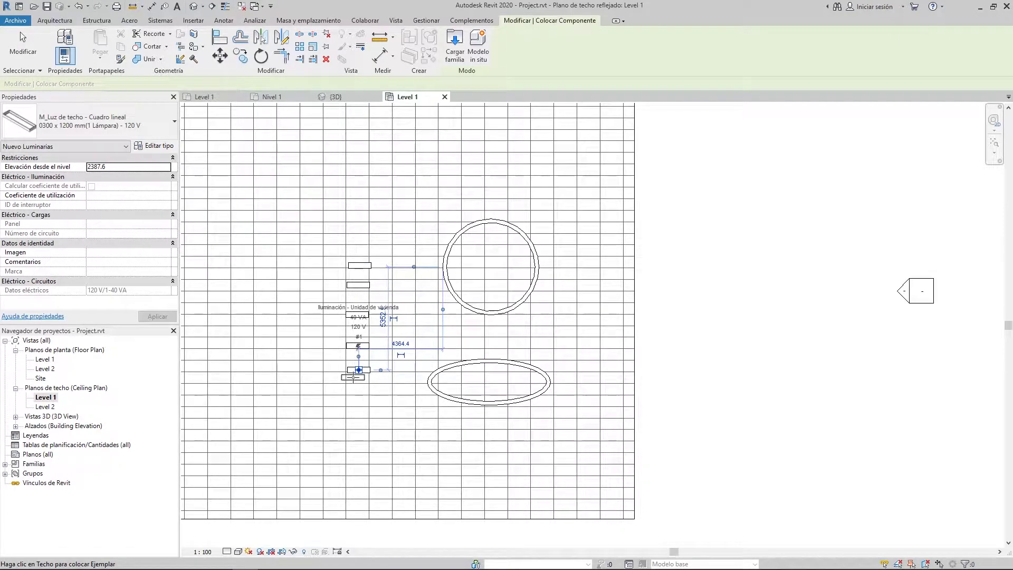
scroll(343, 341, "up", 3)
key("Escape")
key("Escape")
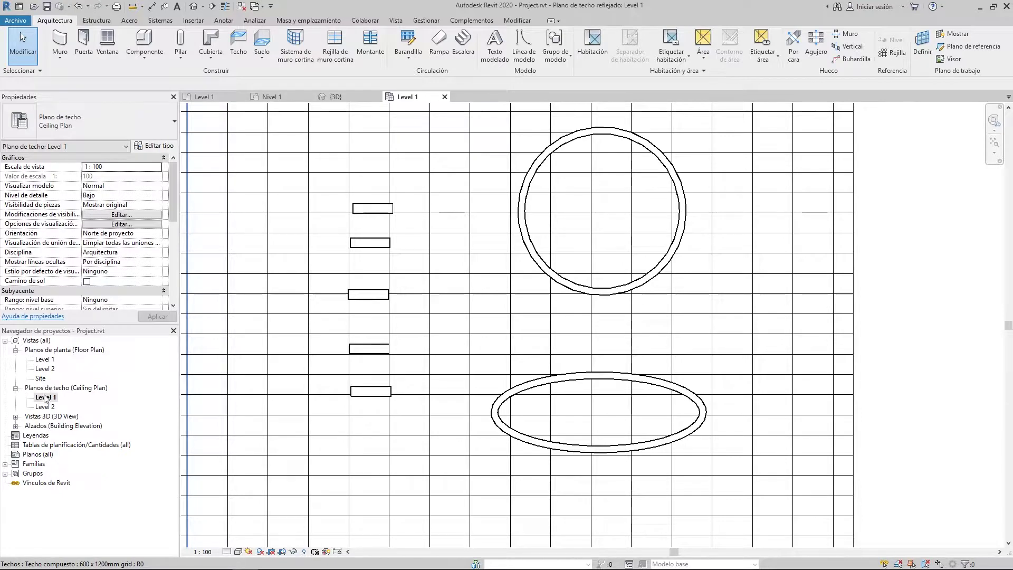
- Examine the placed ceiling lights in the Level 1 ceiling plan and in the 3D view
middle_click_drag(415, 307, 543, 305)
scroll(540, 300, "down", 5)
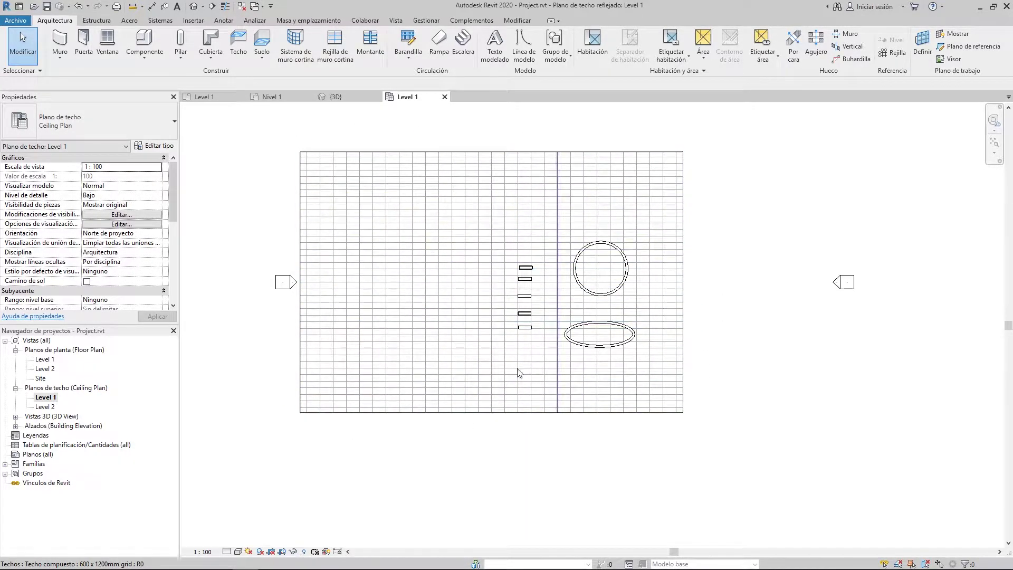
scroll(557, 245, "up", 2)
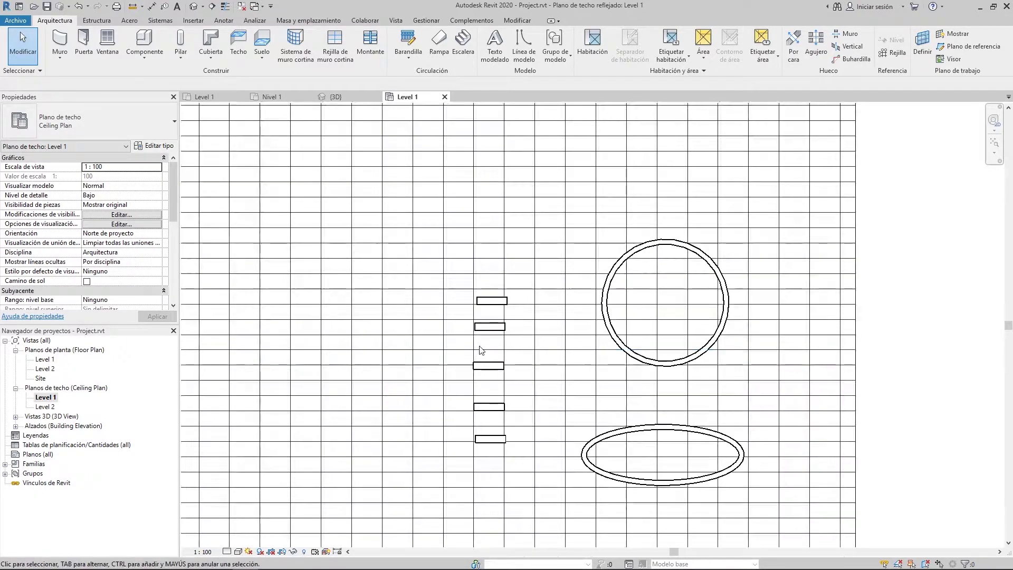
scroll(575, 327, "down", 2)
scroll(575, 406, "up", 2)
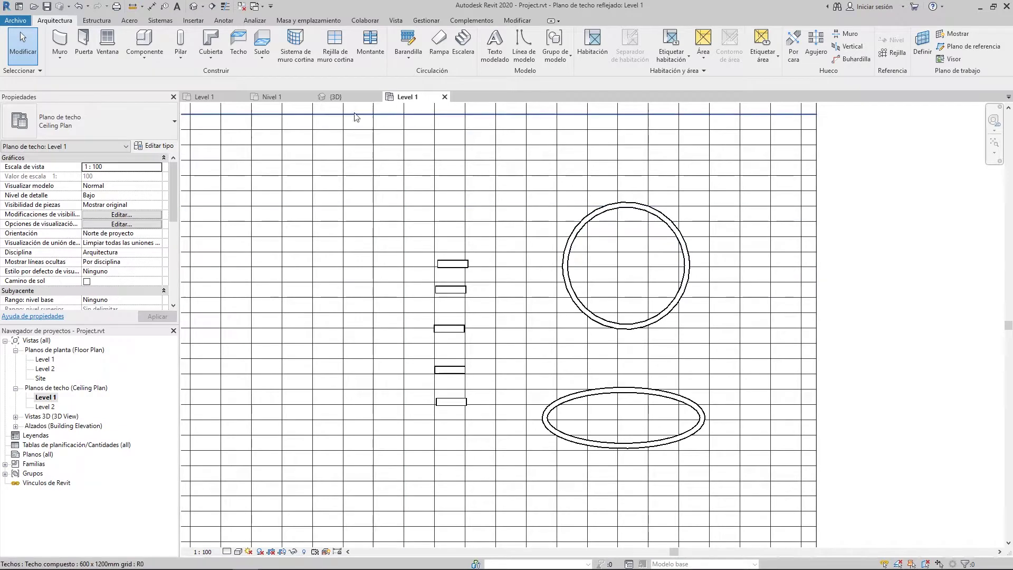
left_click(329, 97)
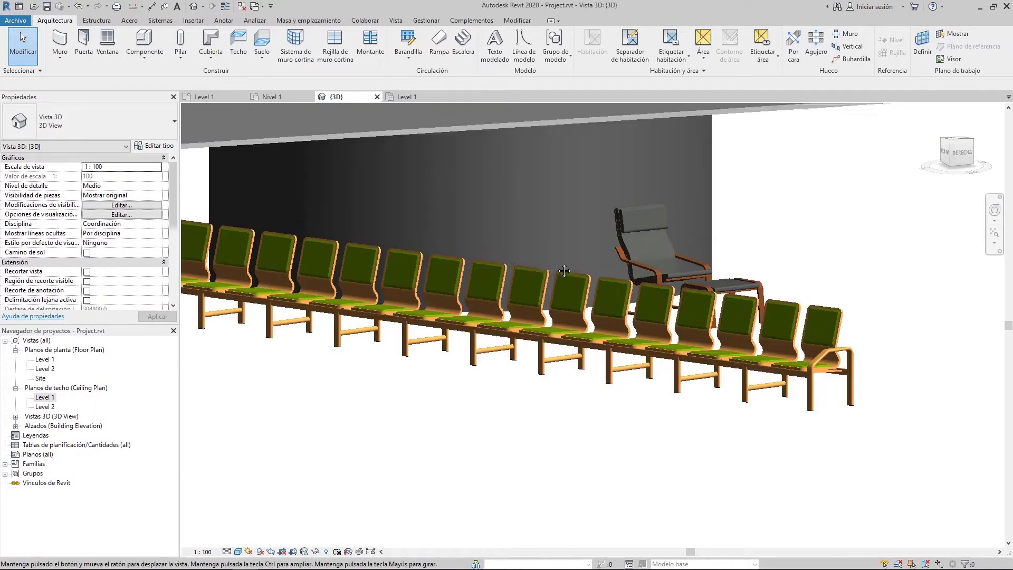
scroll(518, 274, "down", 3)
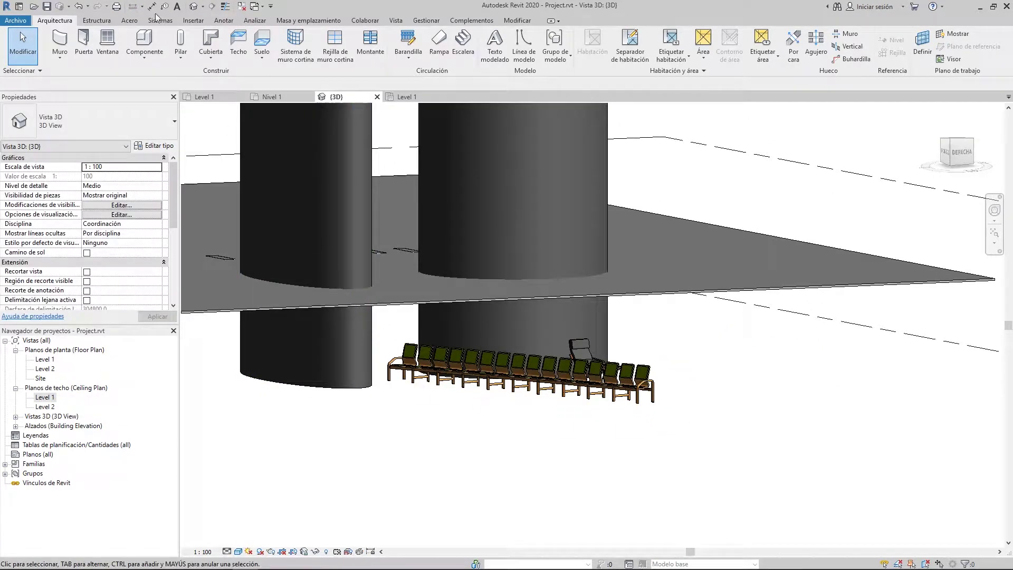
- Open the Level 1 floor plan and review the Component and Door placement commands without placing anything
left_click(203, 96)
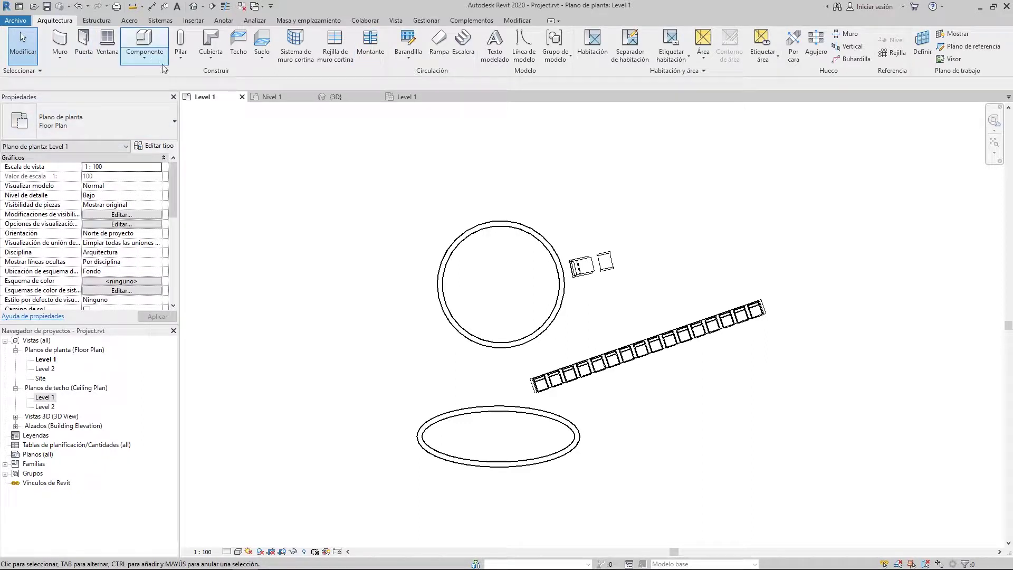
left_click(132, 47)
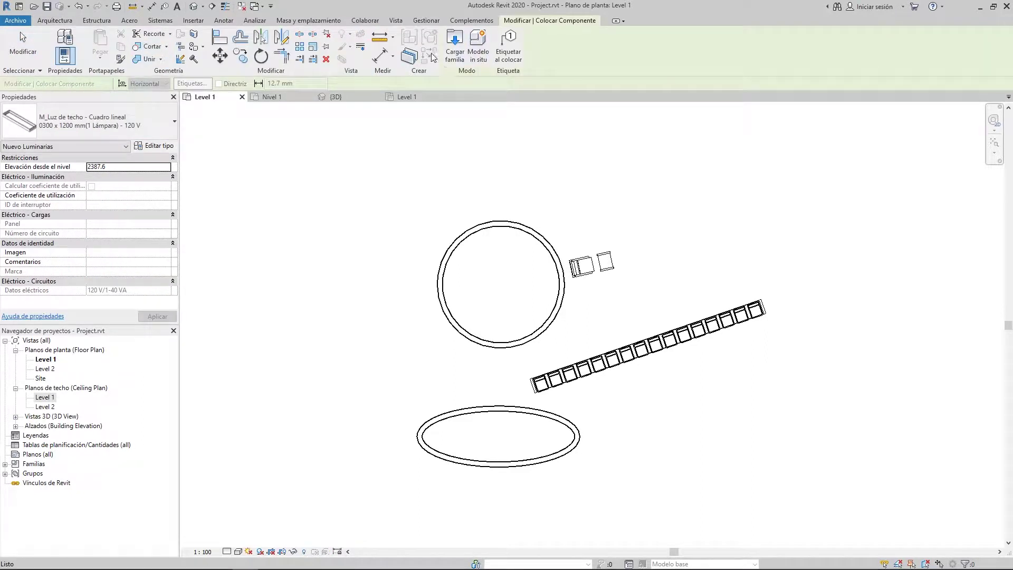
left_click(55, 20)
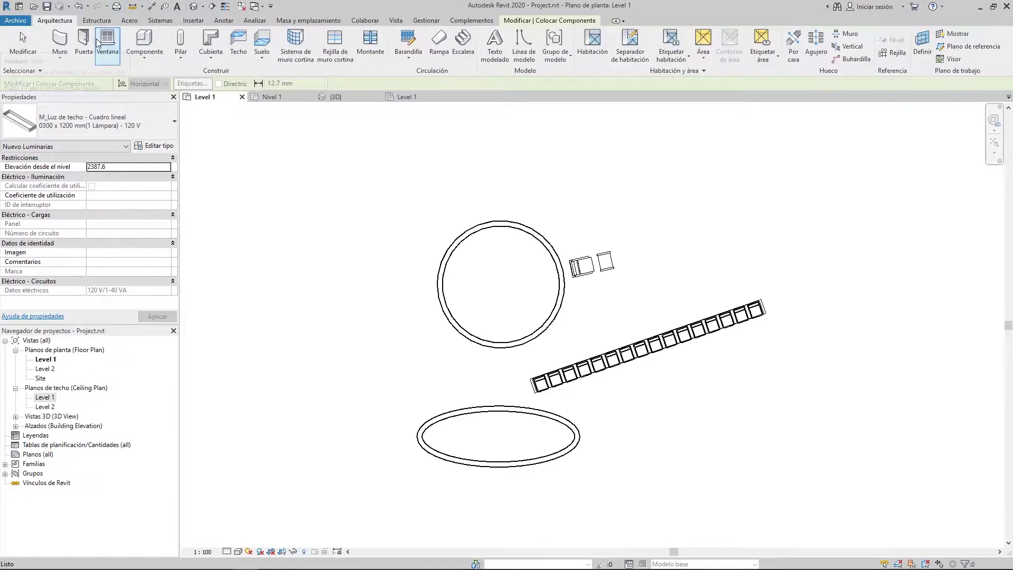
left_click(83, 38)
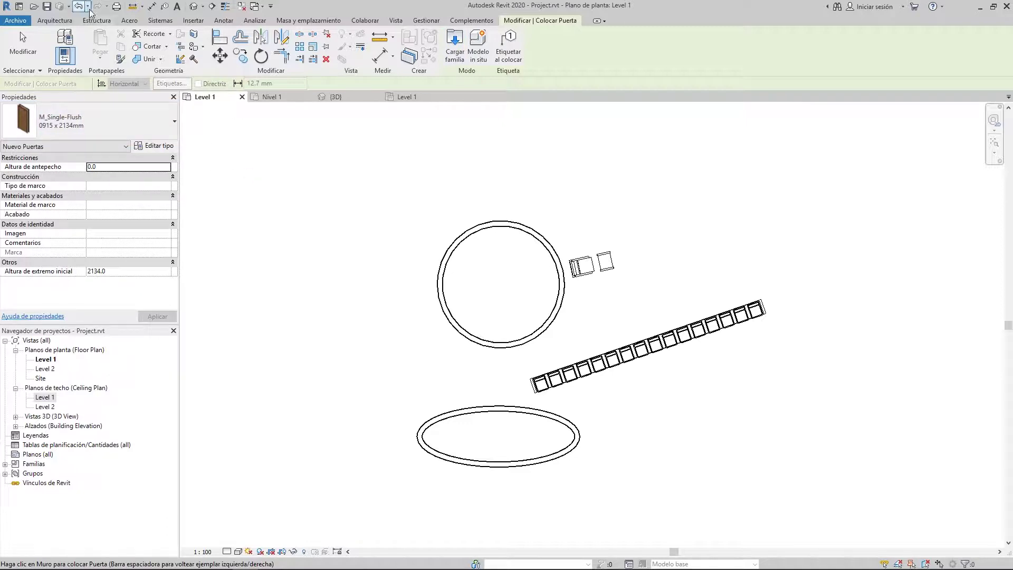
left_click(55, 20)
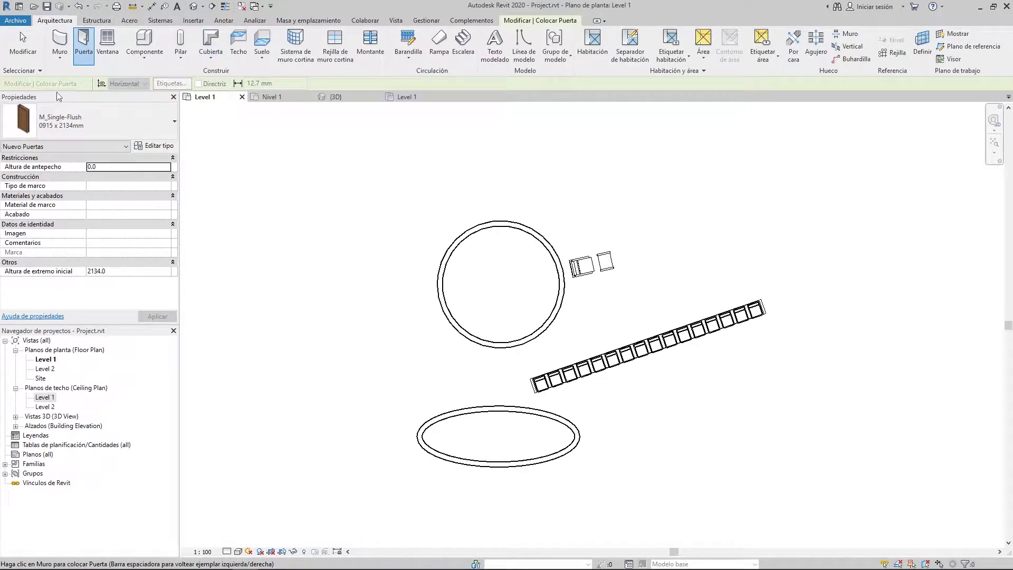
left_click(85, 49)
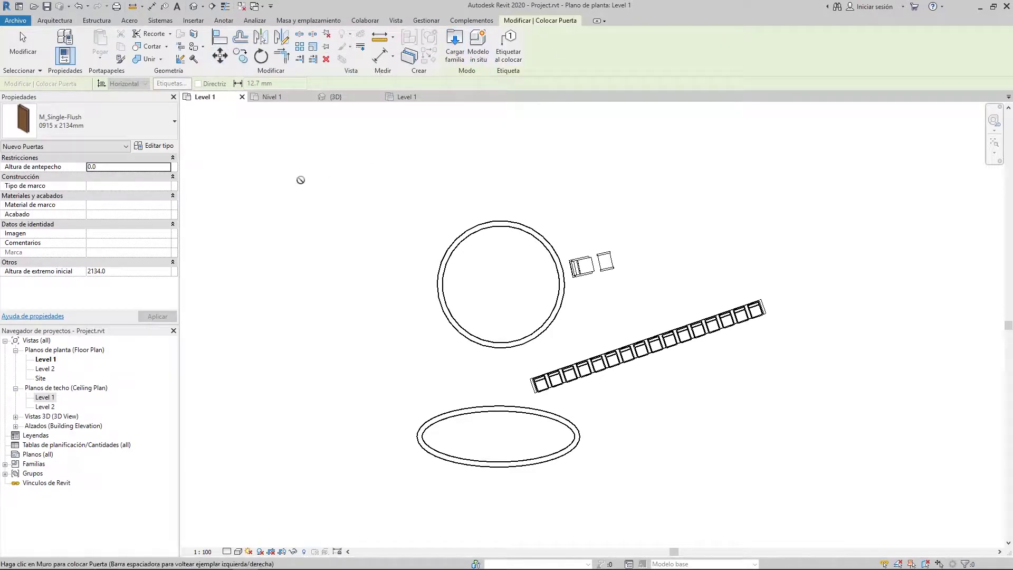
left_click(189, 22)
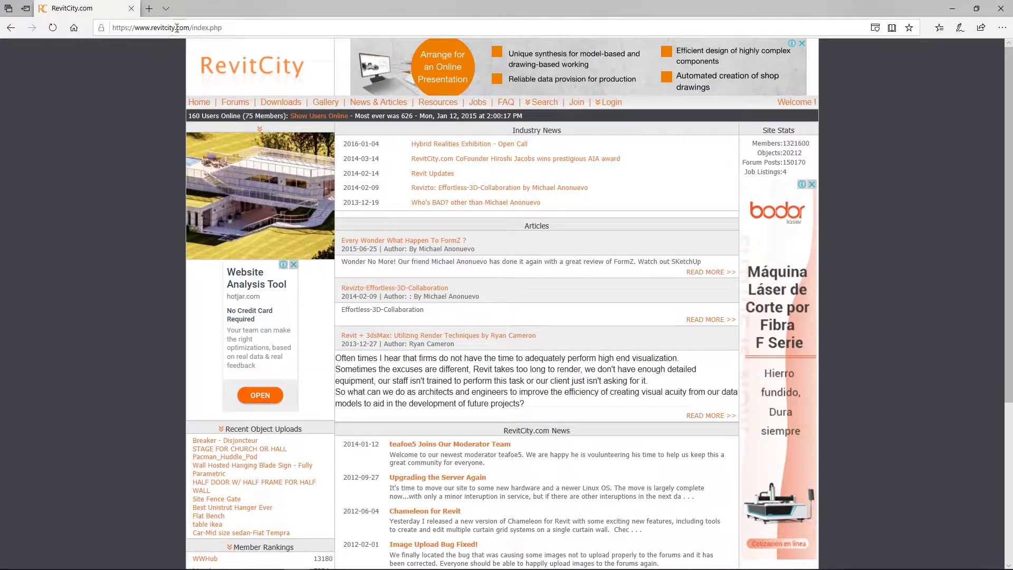
left_click(177, 28)
left_click(181, 28)
left_click(922, 293)
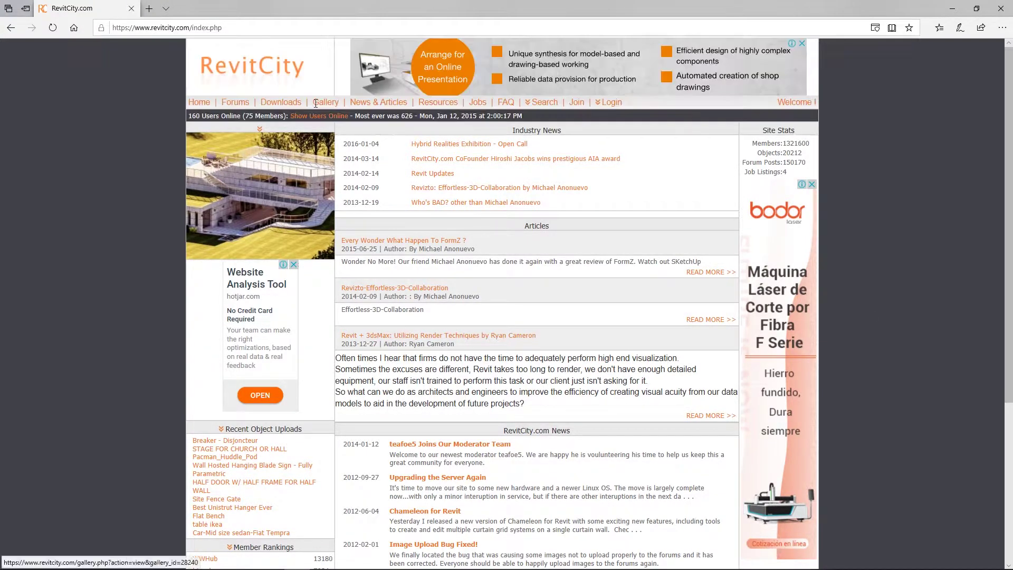
scroll(539, 309, "down", 3)
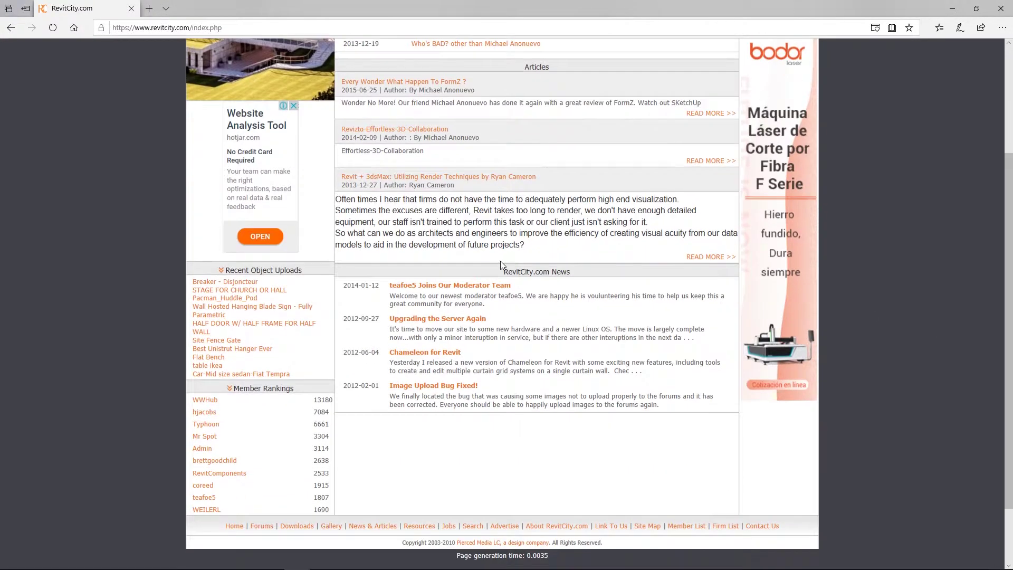
scroll(500, 261, "up", 3)
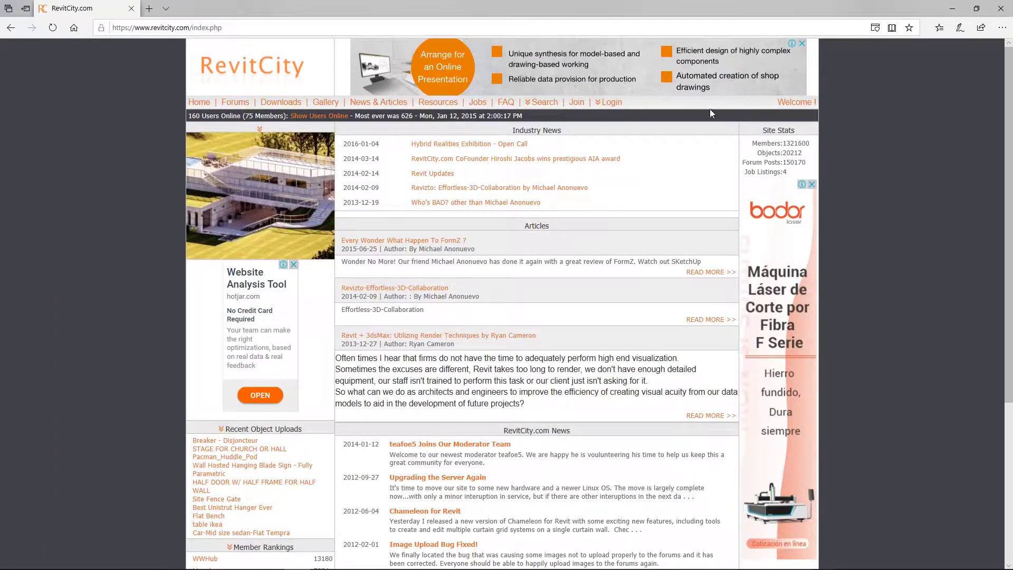
- Search the RevitCity downloads for "chair", browse the resulting families, and return to Revit
left_click(556, 105)
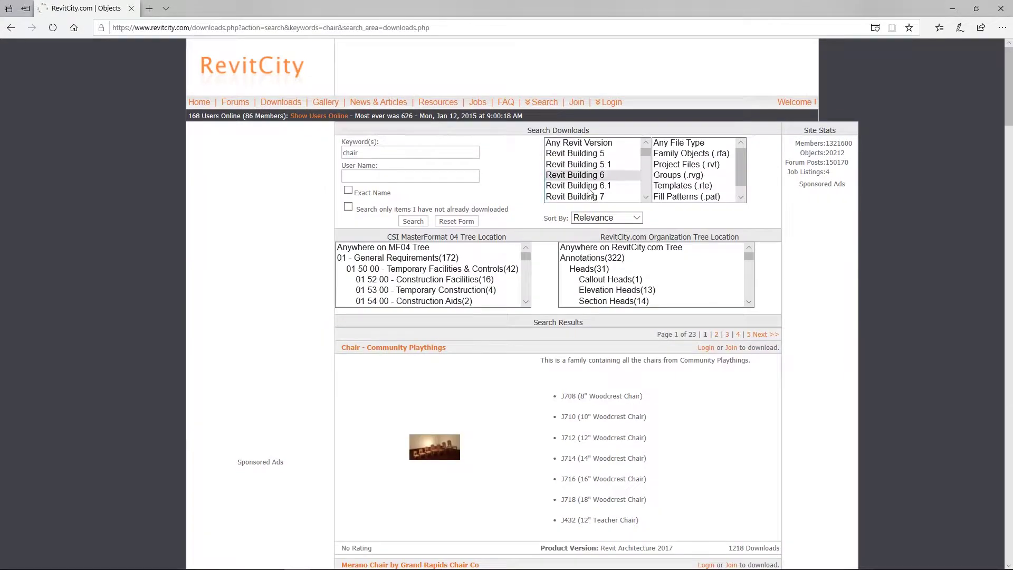
scroll(770, 370, "down", 5)
scroll(770, 370, "down", 7)
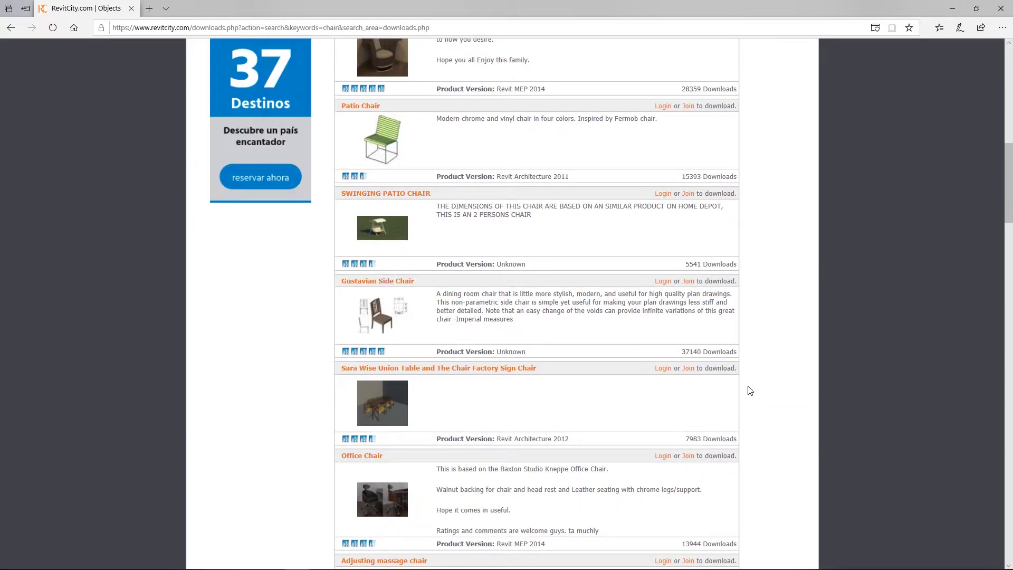
scroll(744, 398, "down", 7)
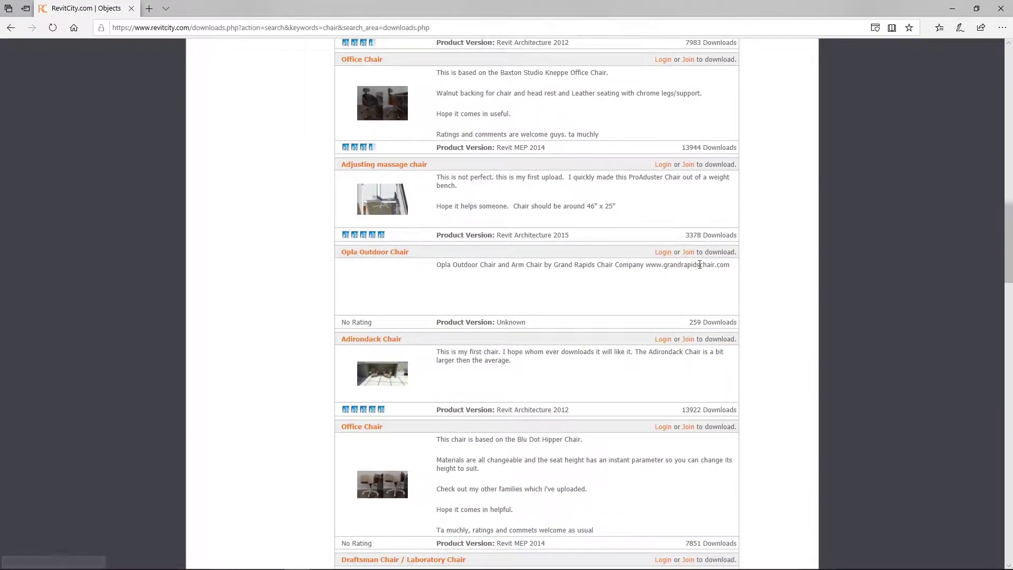
scroll(688, 269, "up", 20)
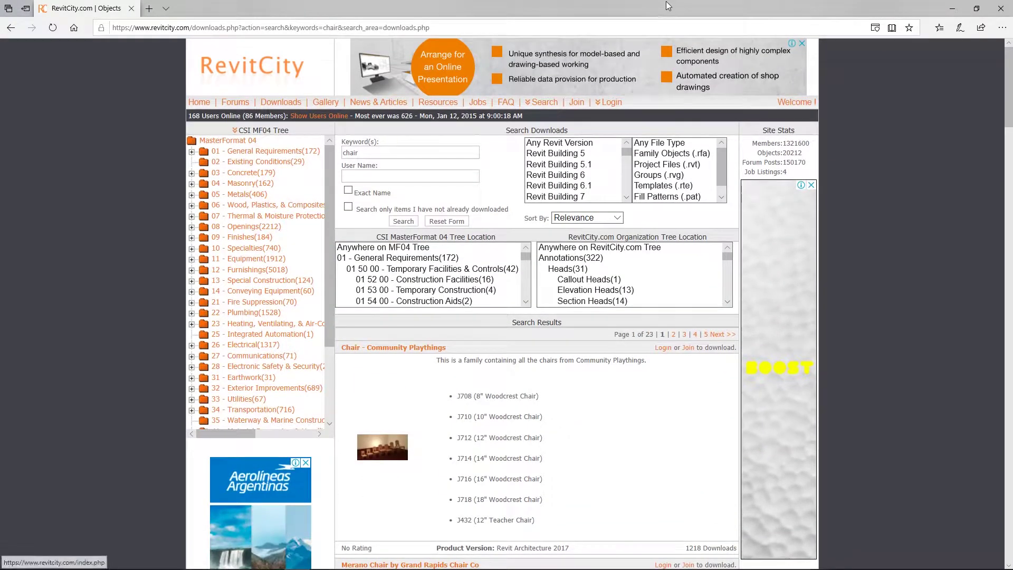
left_click(959, 6)
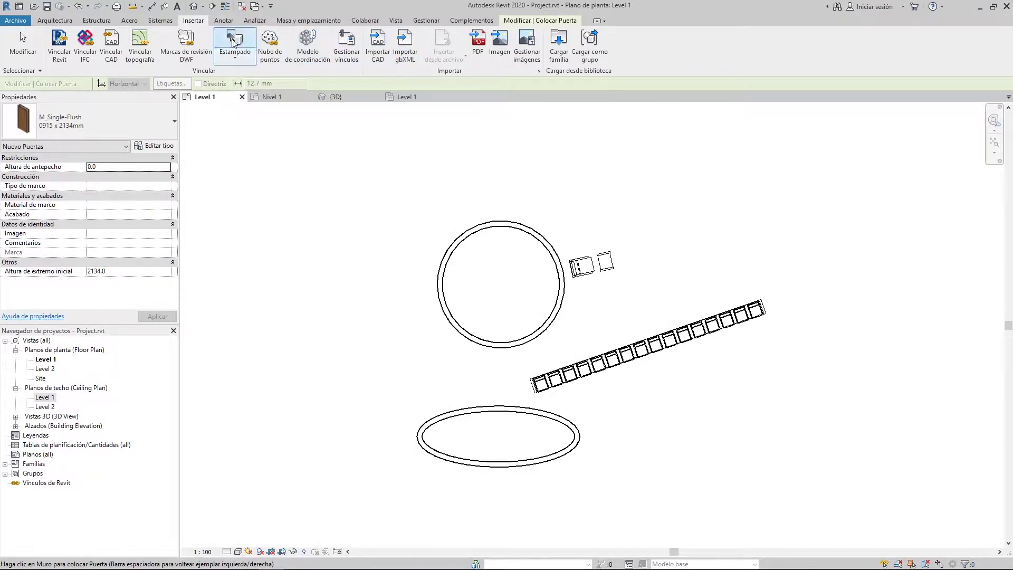
- Open the Nivel 1 floor plan of Project 2 and close the inactive views
left_click(269, 100)
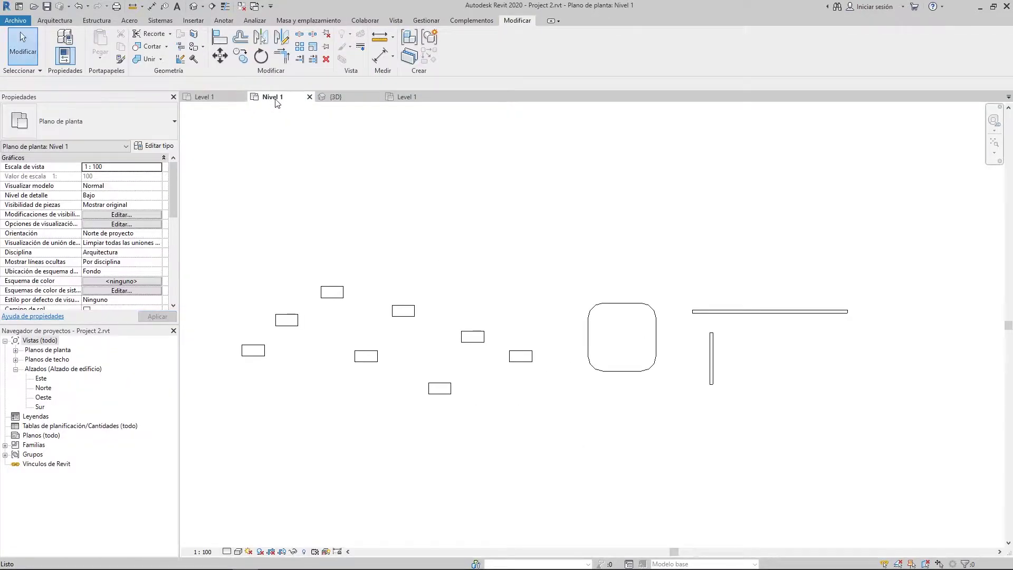
left_click(242, 6)
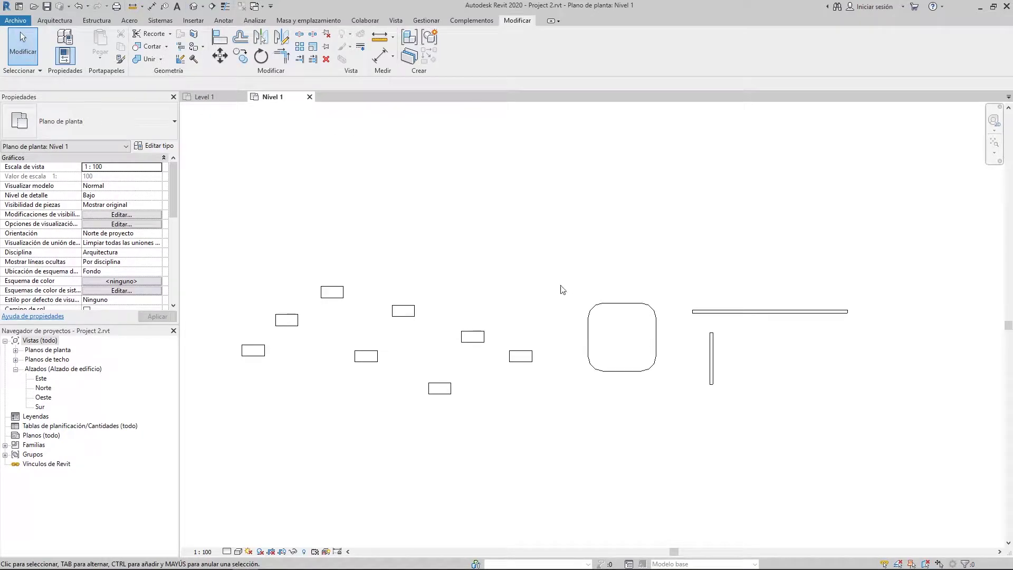
scroll(477, 269, "up", 3)
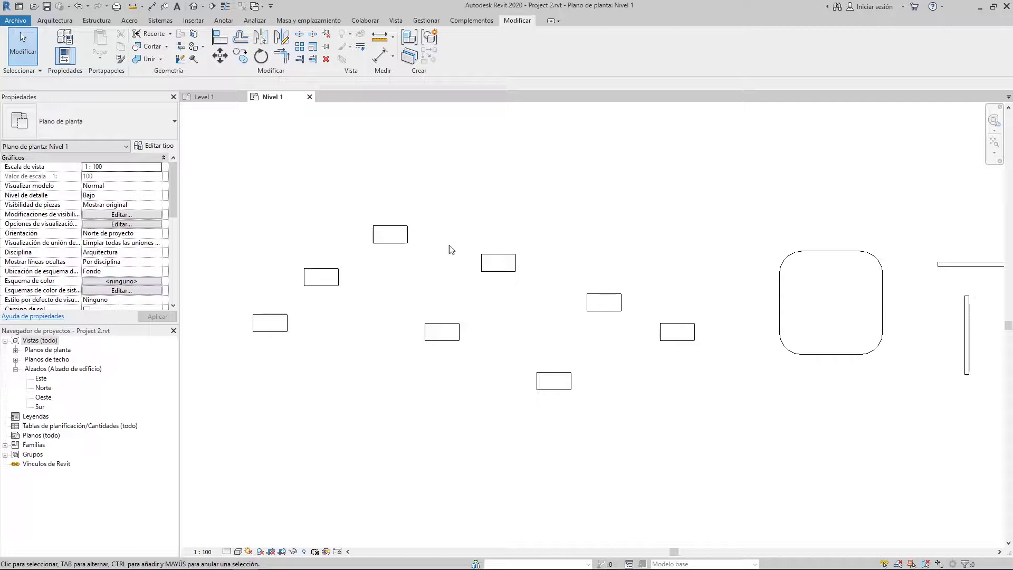
- Align the upper edge of the second desk from the west with the westernmost desk's upper edge
left_click(220, 37)
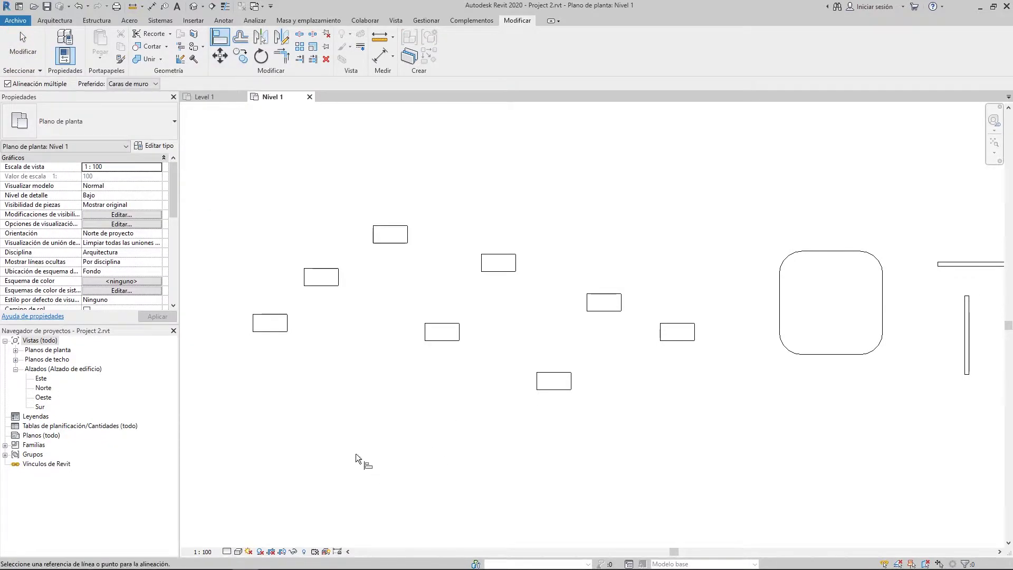
scroll(296, 317, "up", 3)
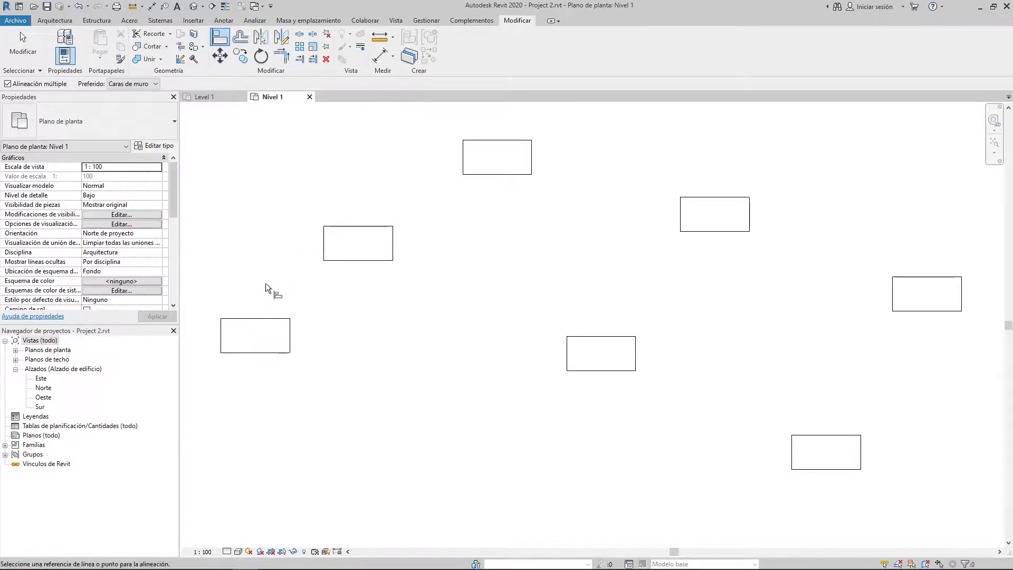
left_click(267, 319)
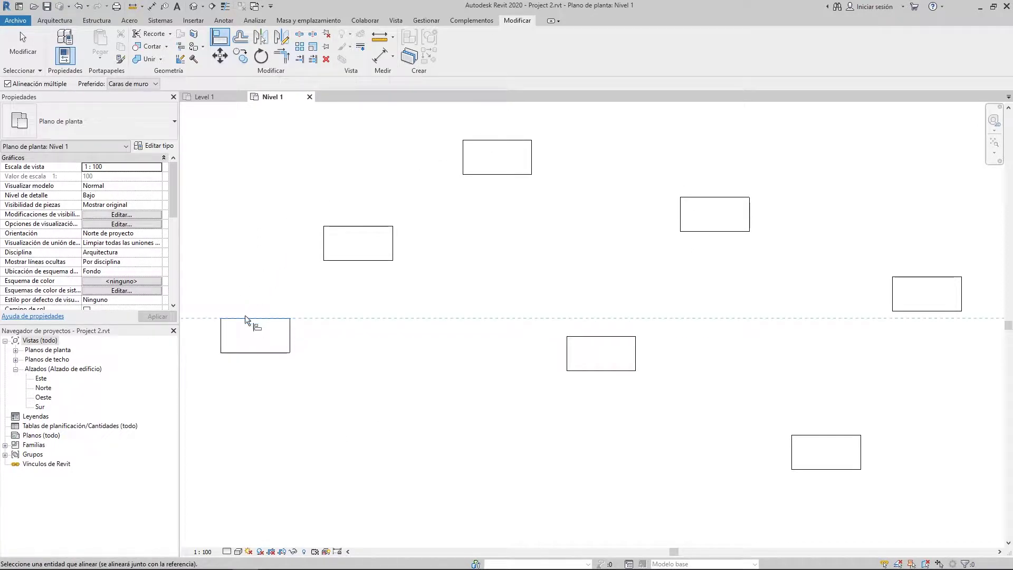
left_click(366, 225)
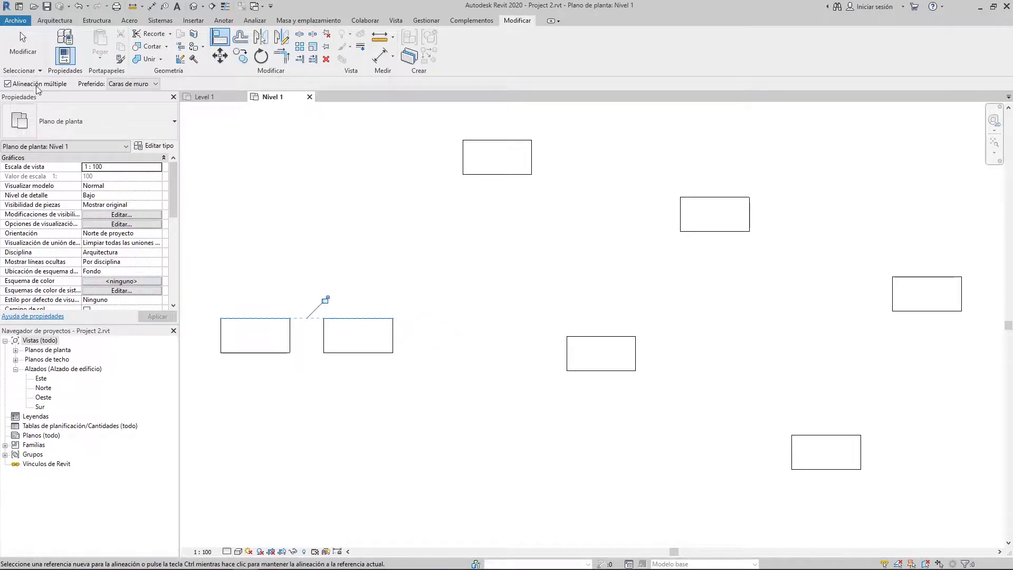
- Turn off multiple alignment and align the third, fourth and fifth desks from the west, each to the upper edge of its western neighbour
left_click(7, 84)
left_click(368, 318)
left_click(504, 139)
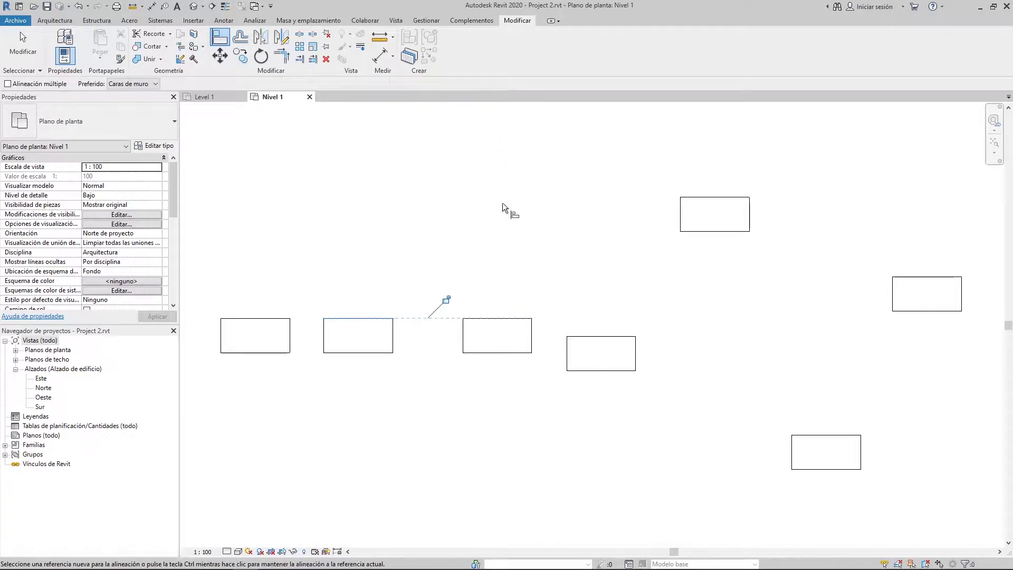
left_click(511, 317)
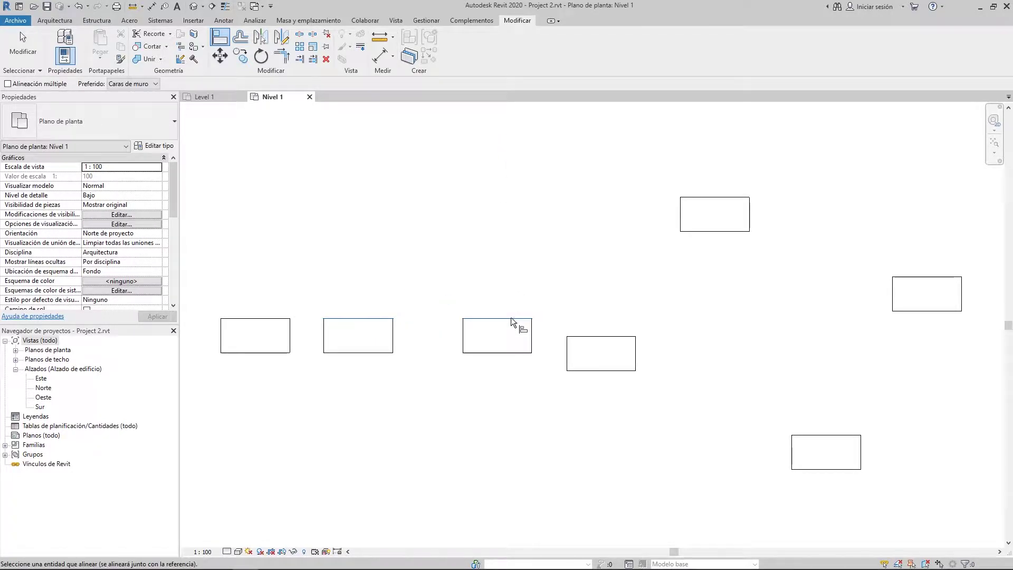
left_click(617, 337)
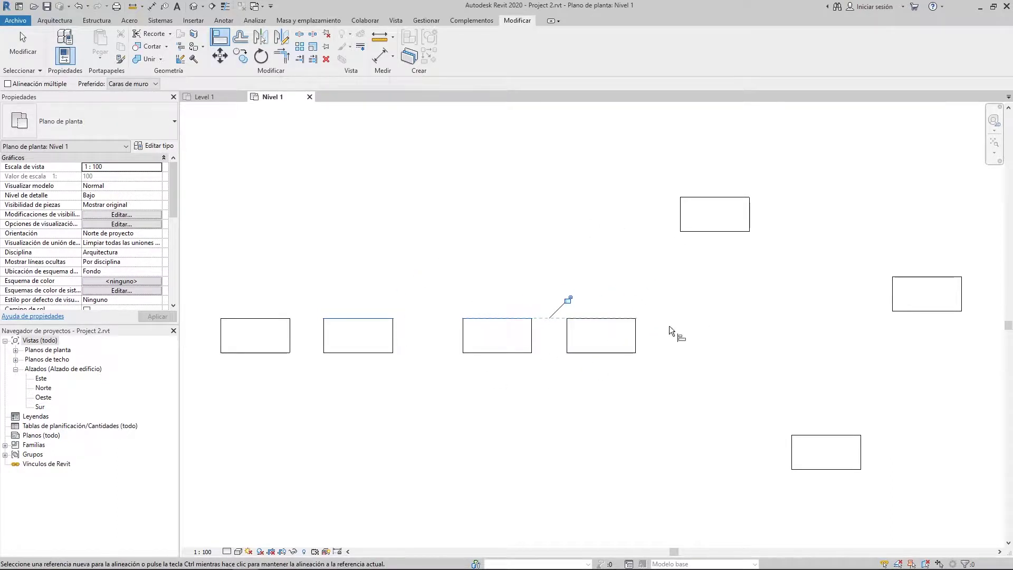
left_click(610, 319)
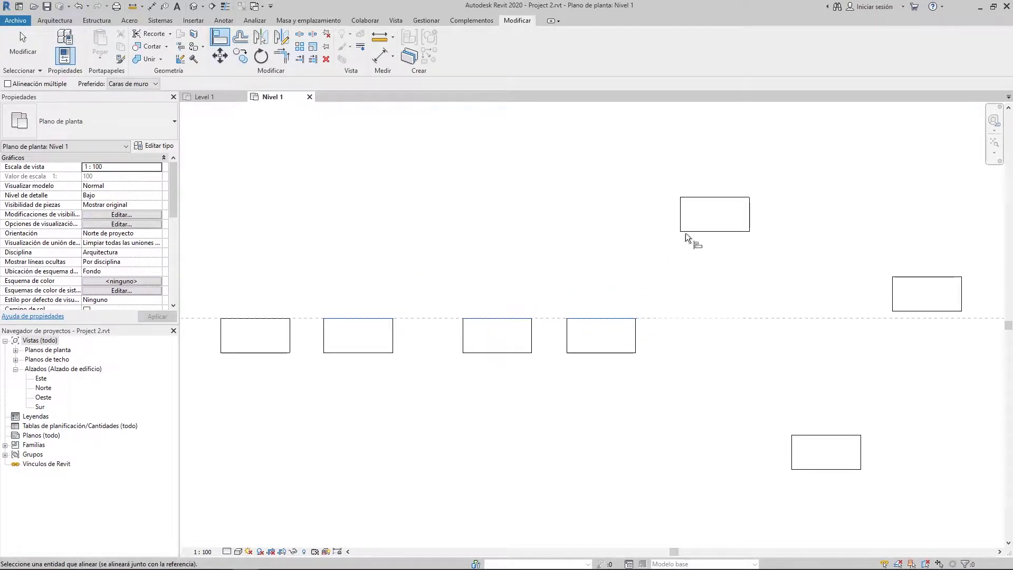
left_click(697, 197)
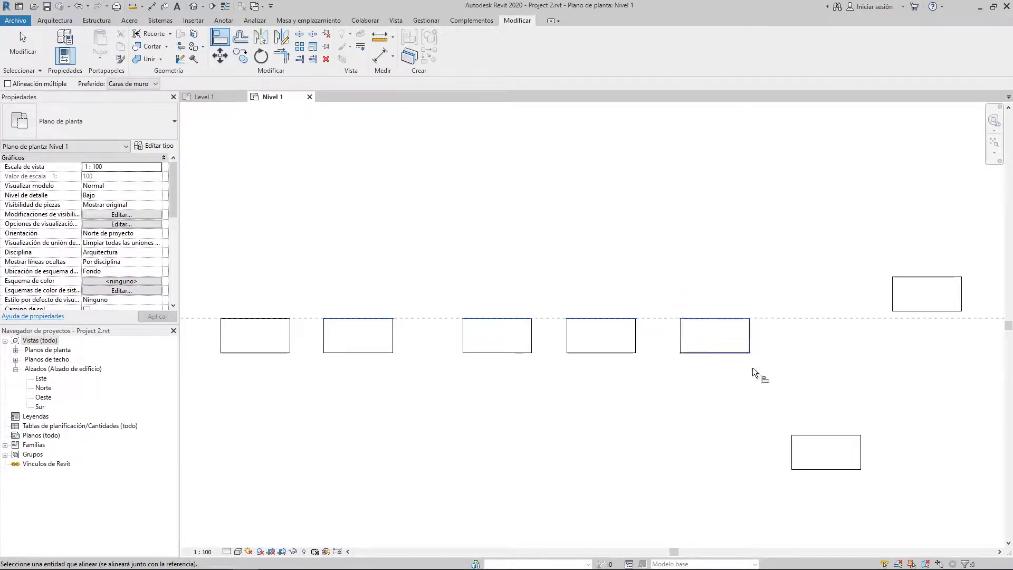
left_click(806, 436)
- Undo all the desk alignments made in the Nivel 1 plan
key("ctrl+z")
key("ctrl+z")
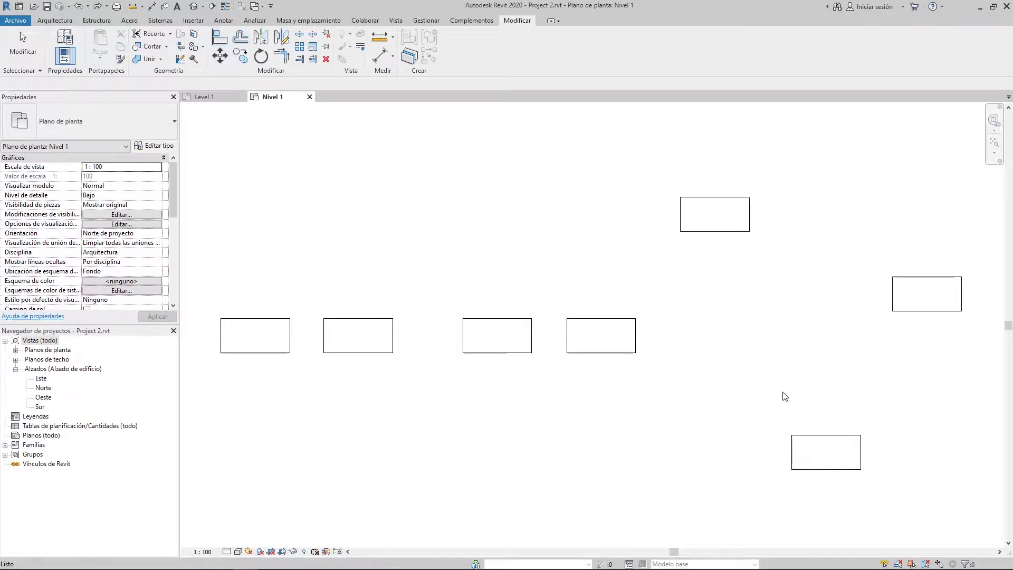
key("ctrl+z")
key("ctrl+z")
key("ctrl+z")
- Turn on multiple alignment and align the upper edges of the second to fifth desks with the westernmost desk's upper edge
key("a")
key("l")
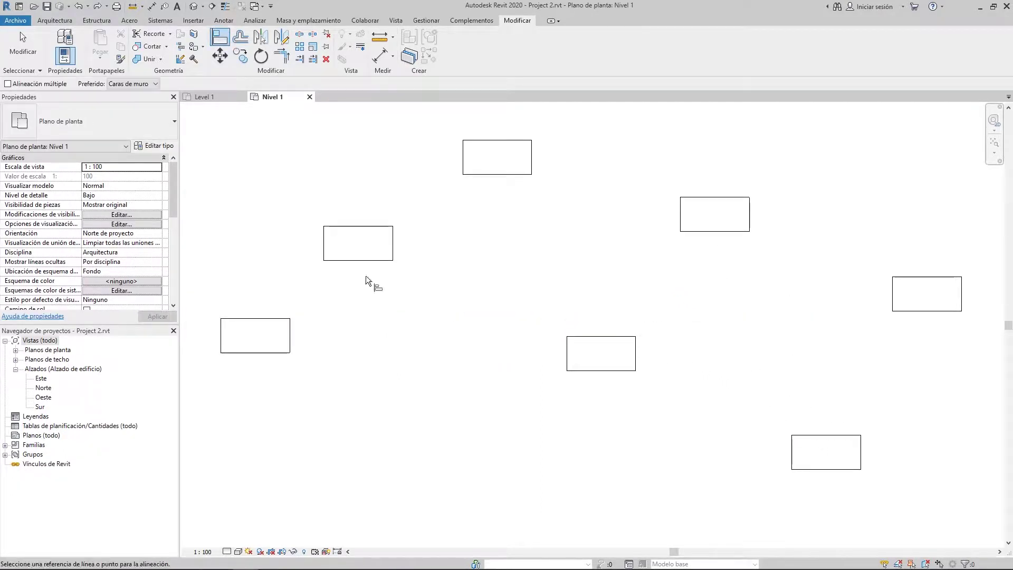
left_click(37, 88)
left_click(267, 317)
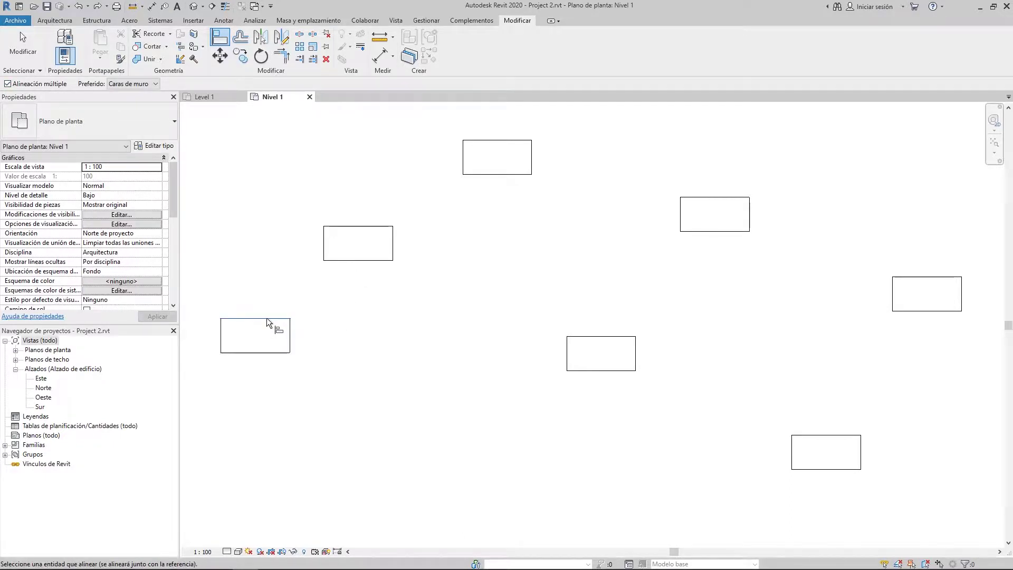
left_click(362, 226)
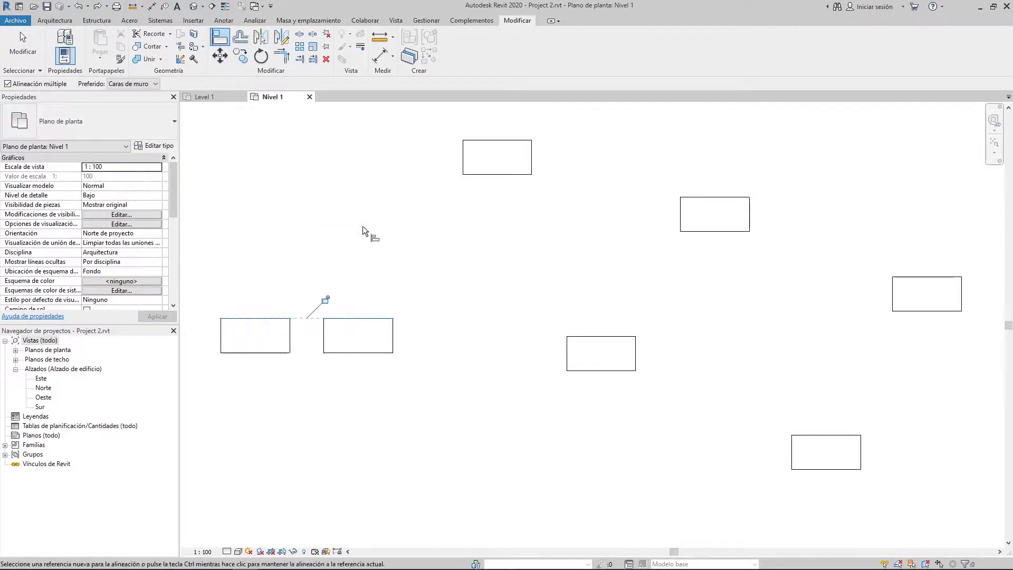
left_click(517, 140)
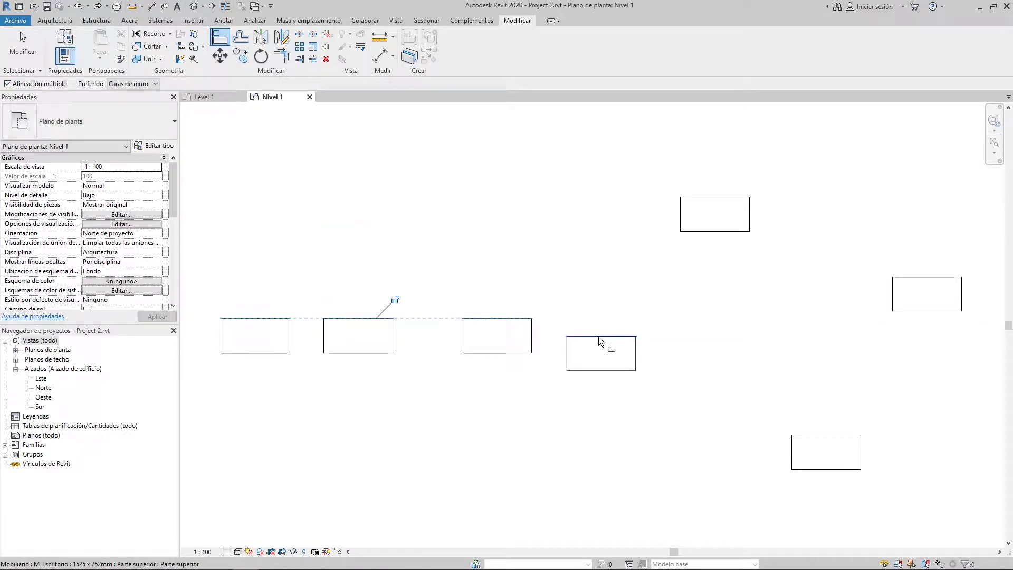
left_click(698, 197)
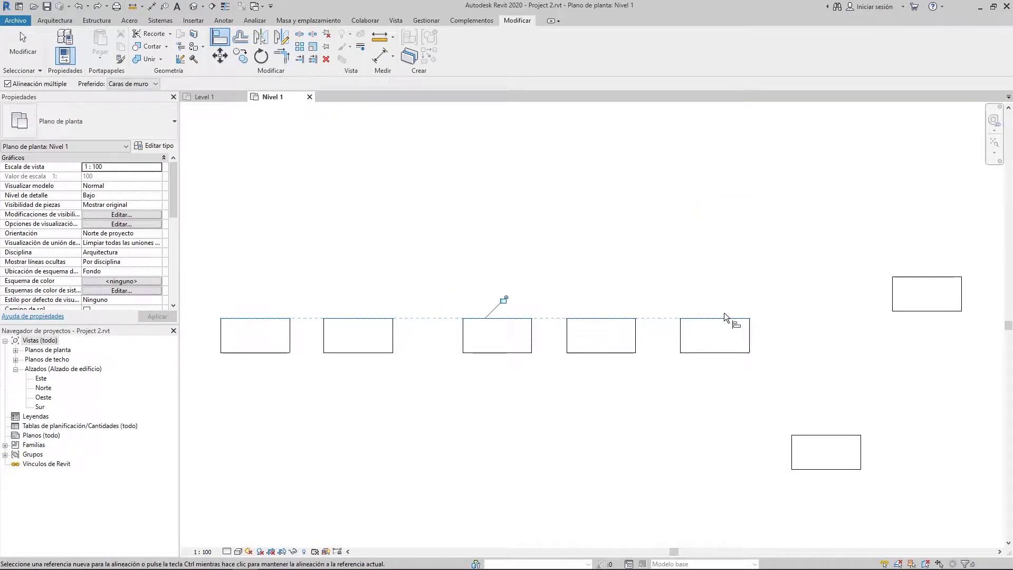
key("Escape")
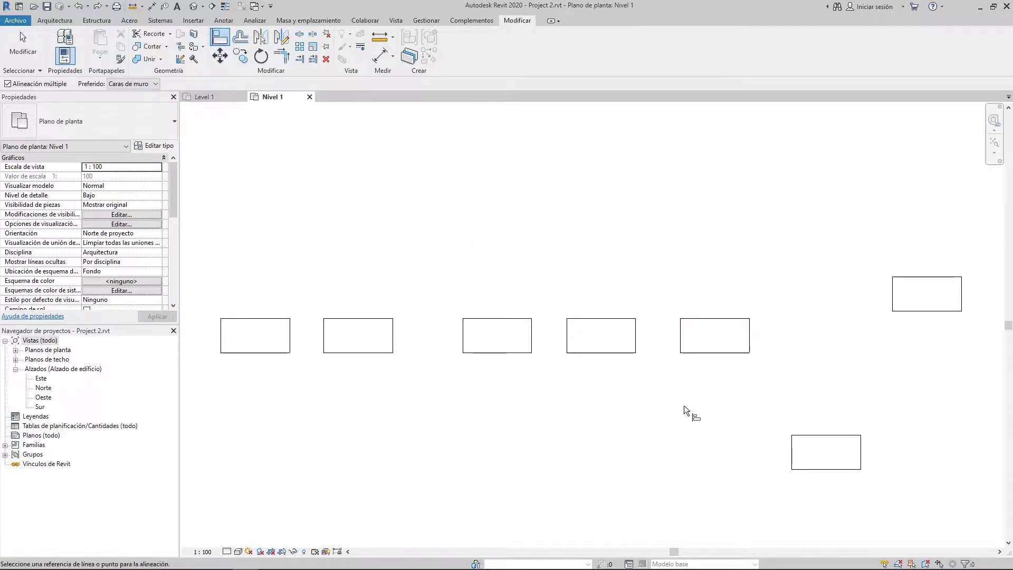
- Align the upper edges of the fifth, fourth and third desks in turn with that of their eastern neighbour, starting from the sixth desk
left_click(831, 435)
left_click(738, 319)
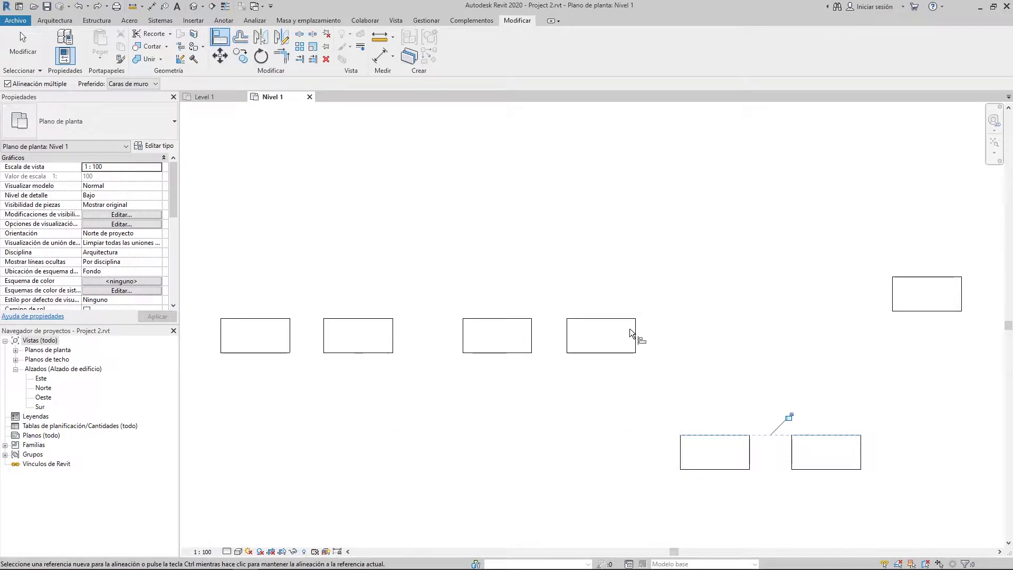
left_click(616, 319)
left_click(520, 319)
- Undo all the desk alignments in the Nivel 1 plan and leave the Align command
key("ctrl+z")
key("ctrl+z")
key("ctrl+z")
key("ctrl+z")
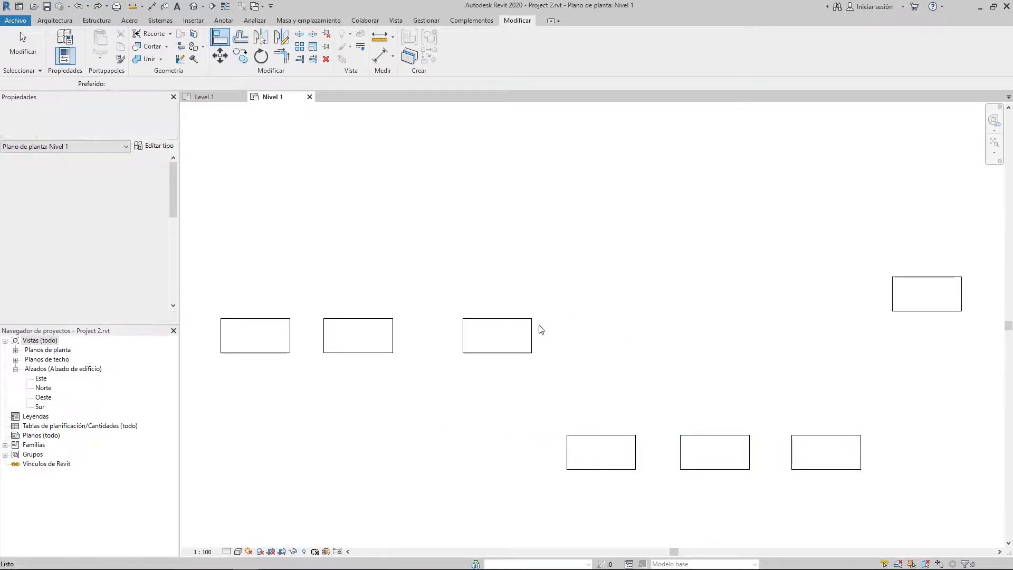
scroll(595, 328, "down", 3)
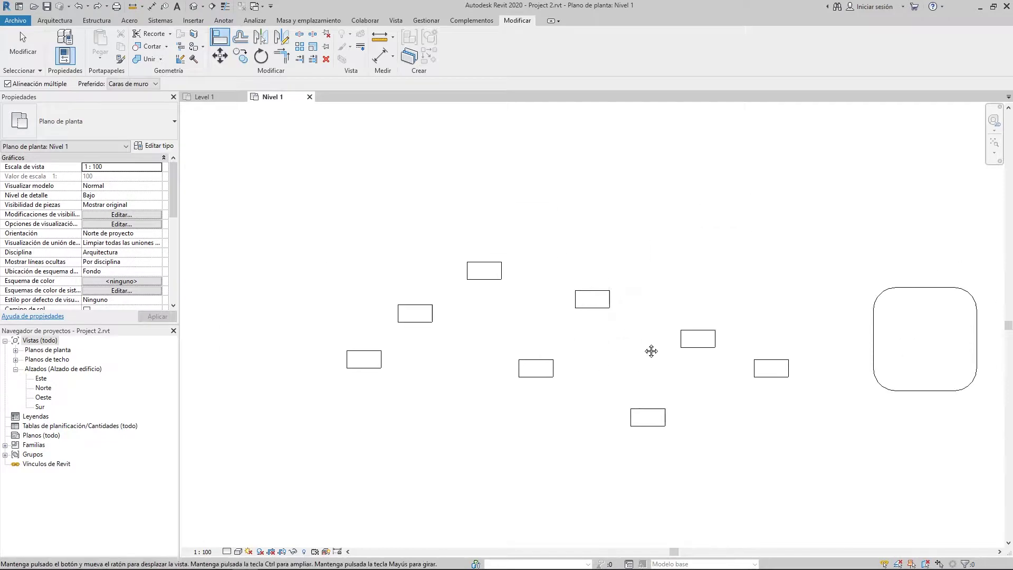
scroll(569, 338, "up", 2)
key("Escape")
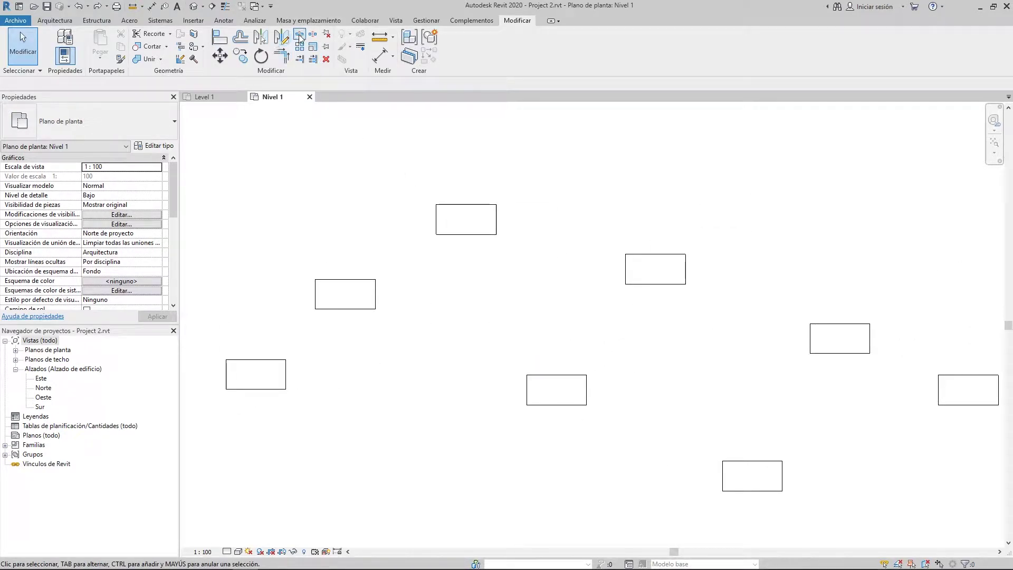
- Draw a straight horizontal wall about 8200 mm long north of the third desk from the west
middle_click_drag(564, 335, 576, 323)
left_click(55, 20)
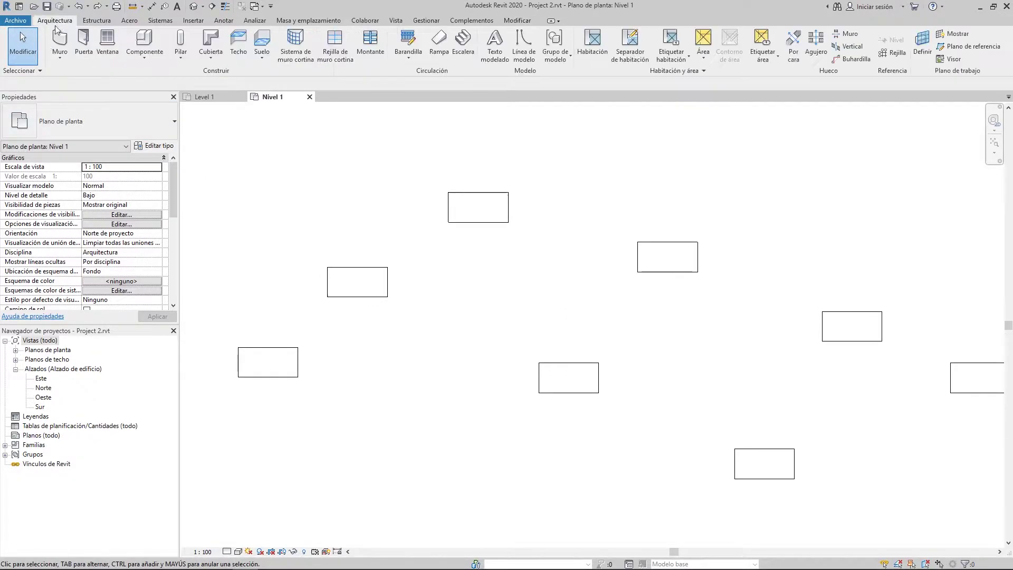
left_click(59, 42)
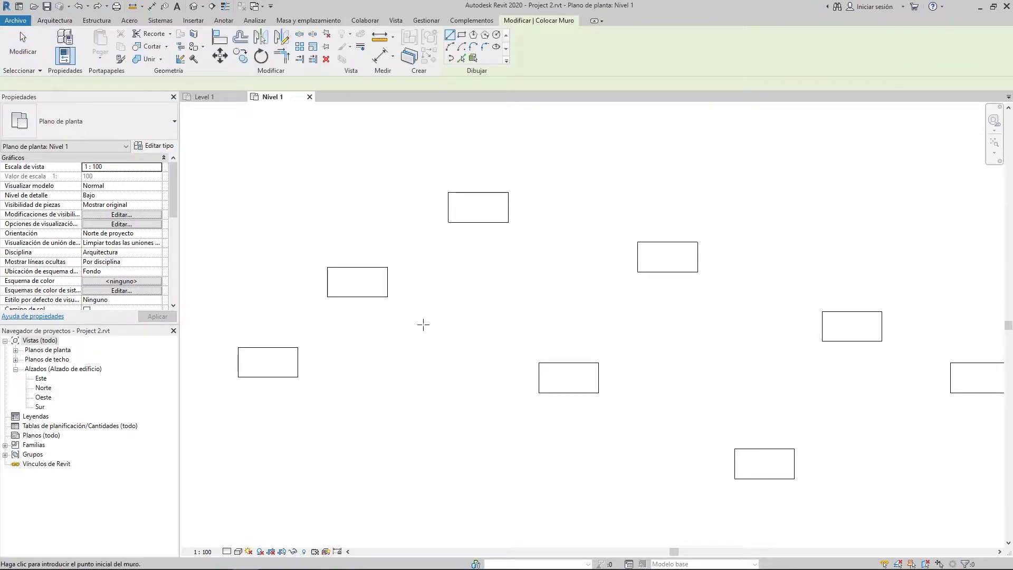
left_click(269, 156)
left_click(589, 154)
key("Escape")
key("Escape")
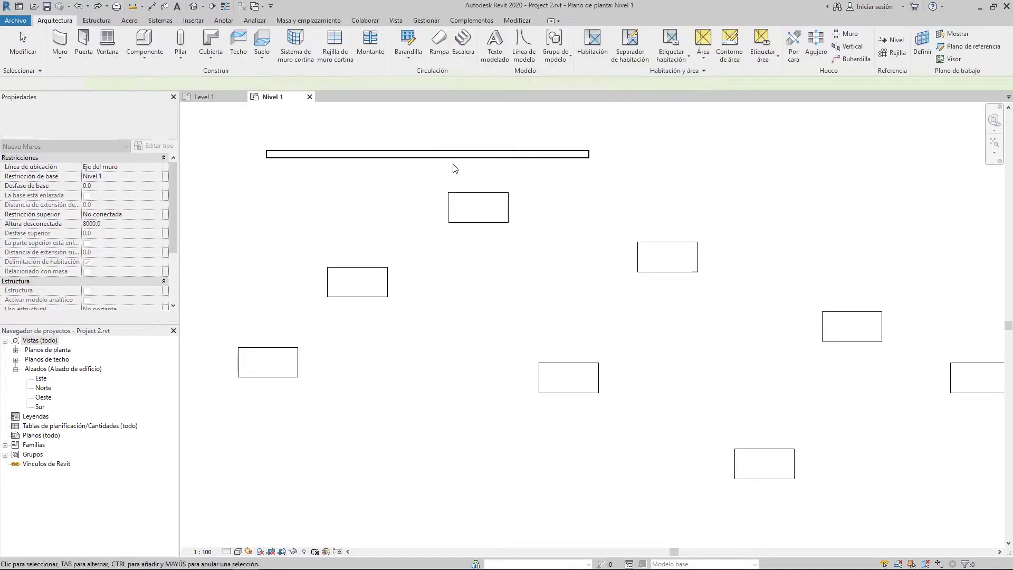
- Start the Align command with Centro del núcleo as the preferred wall reference
scroll(454, 168, "up", 2)
middle_click_drag(469, 222, 513, 289)
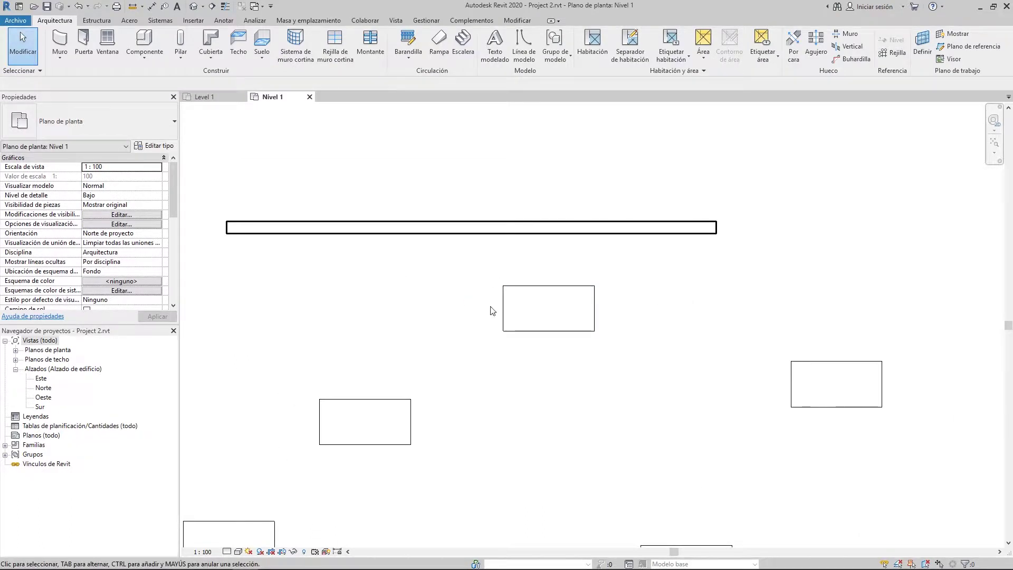
left_click(517, 20)
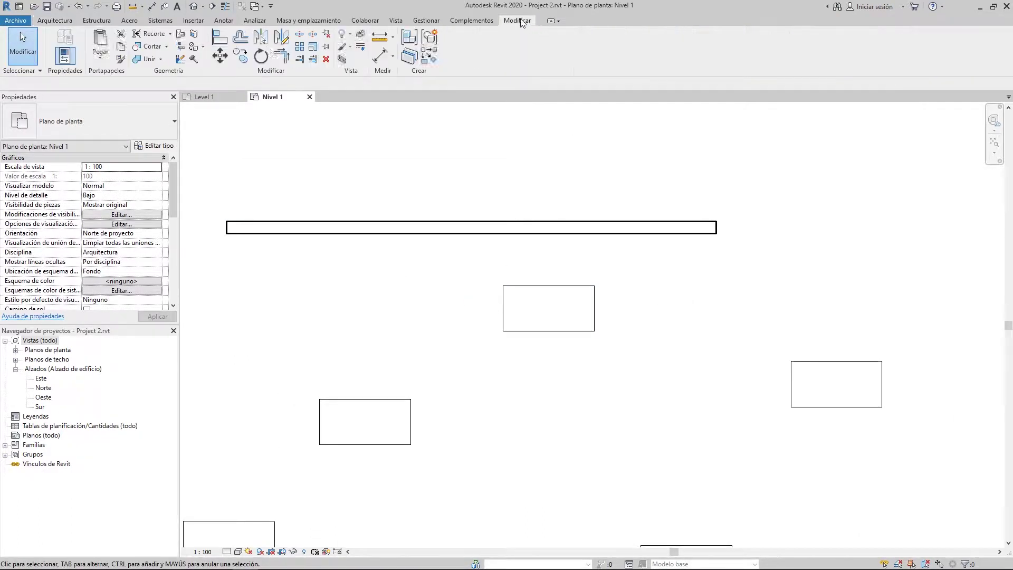
left_click(217, 39)
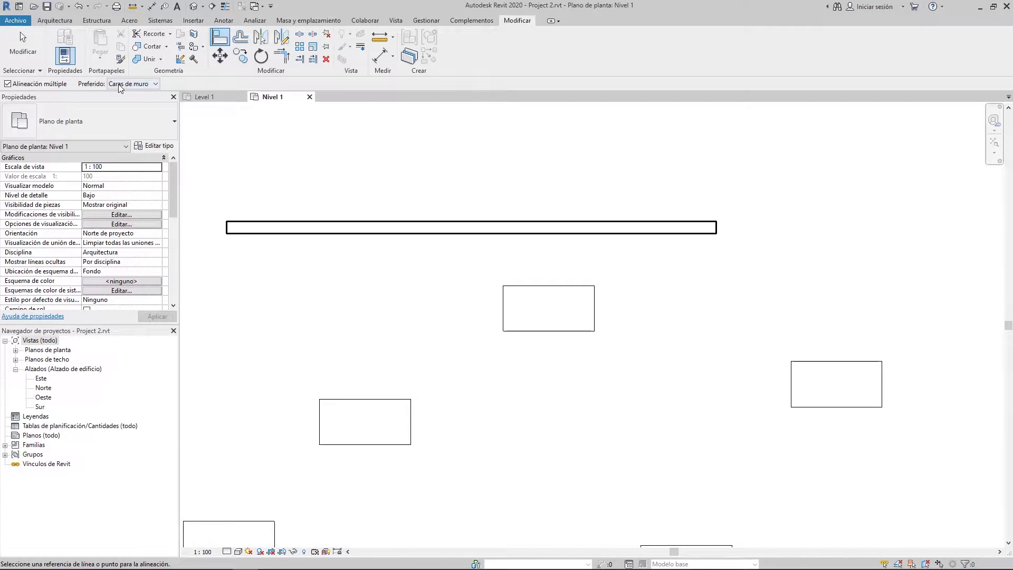
left_click(146, 85)
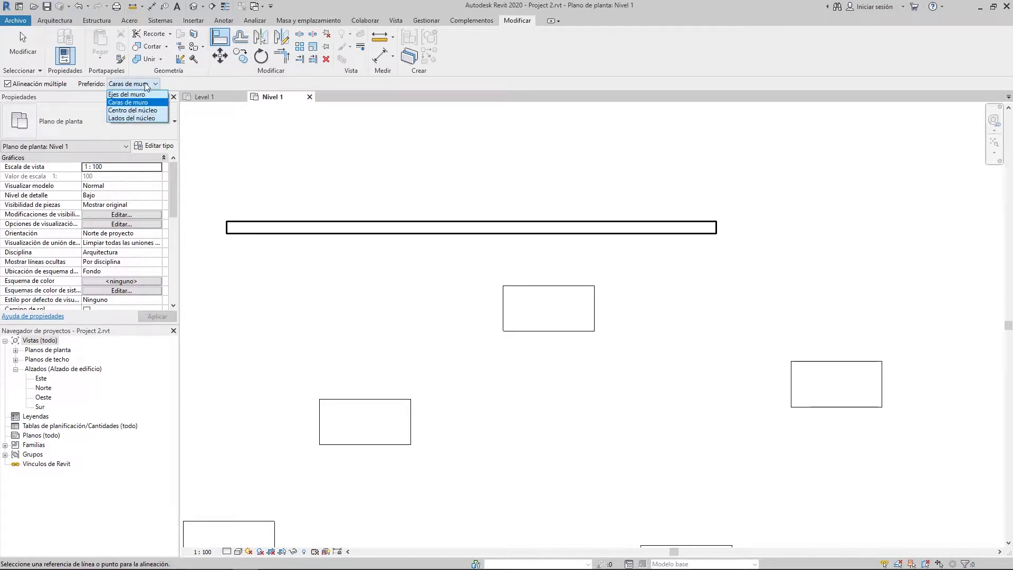
left_click(120, 112)
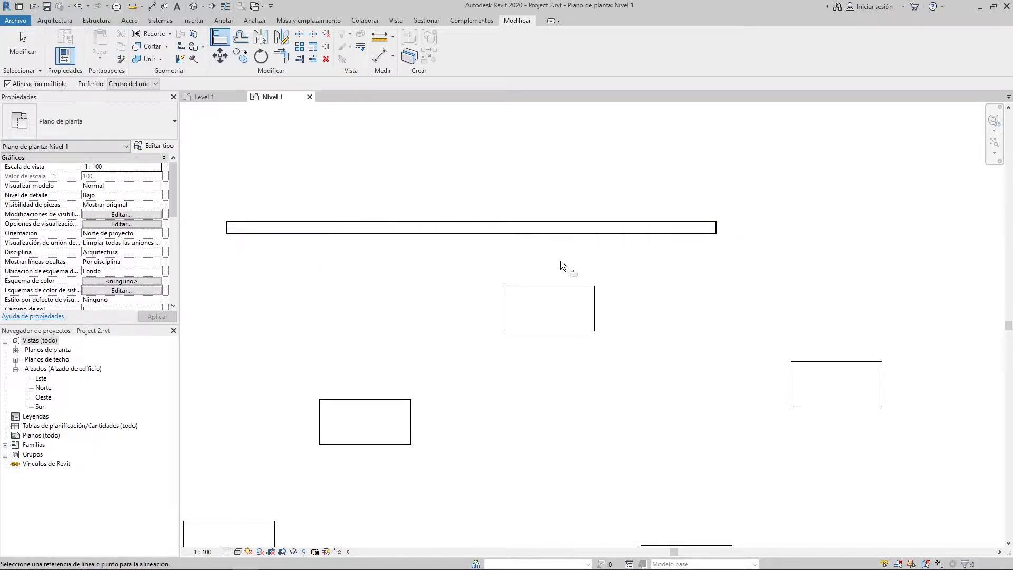
- Align the upper edge of the fifth desk from the west with the wall's core centreline
scroll(489, 238, "up", 2)
scroll(489, 232, "up", 3)
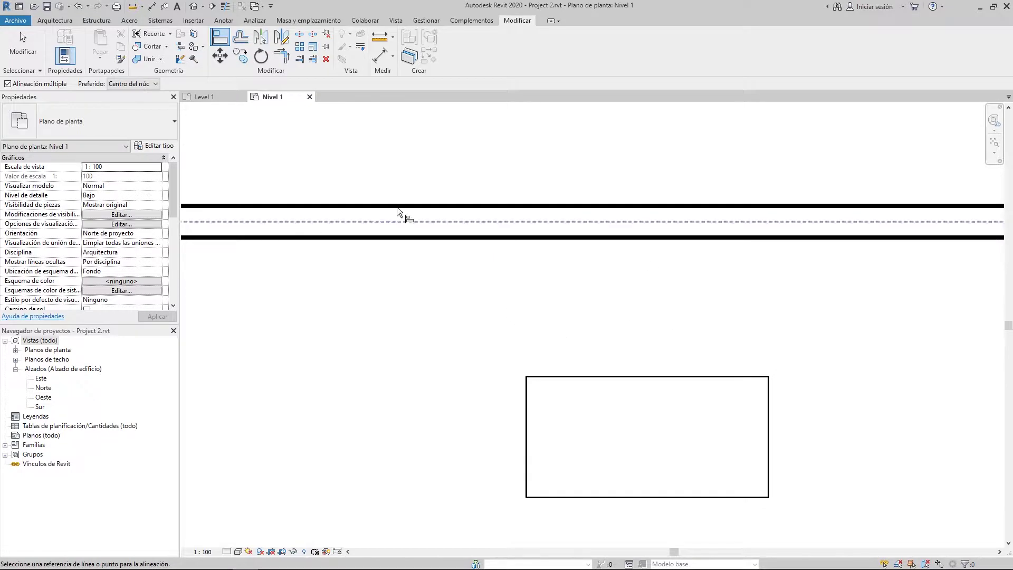
scroll(399, 231, "down", 1)
scroll(399, 231, "down", 2)
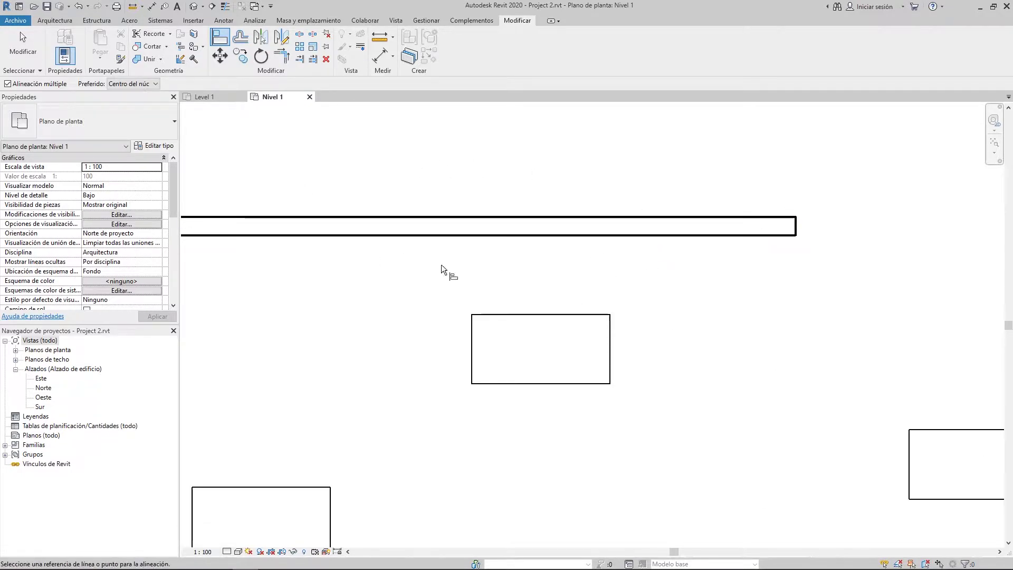
middle_click_drag(400, 232, 430, 232)
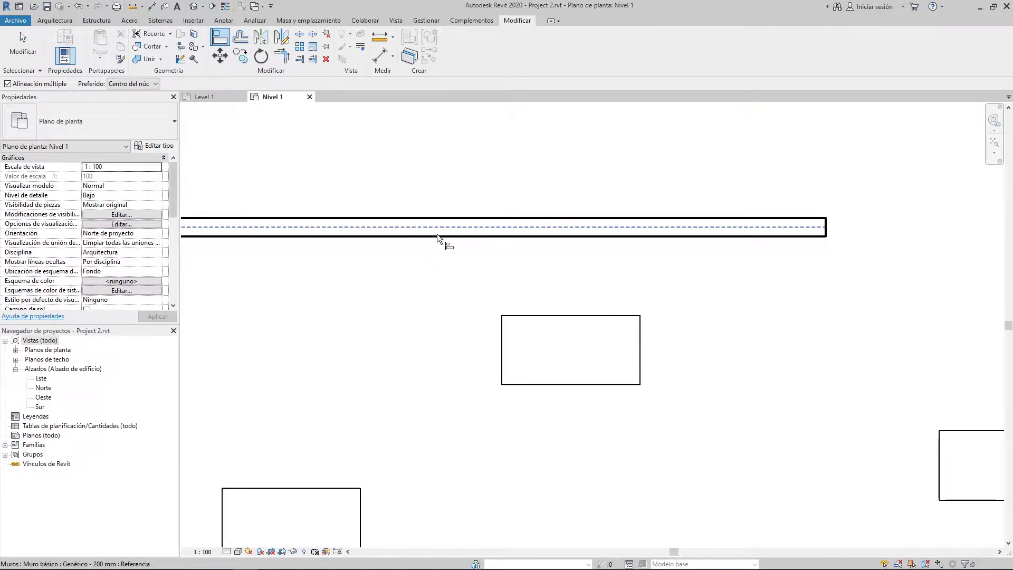
left_click(480, 226)
middle_click_drag(885, 379, 623, 355)
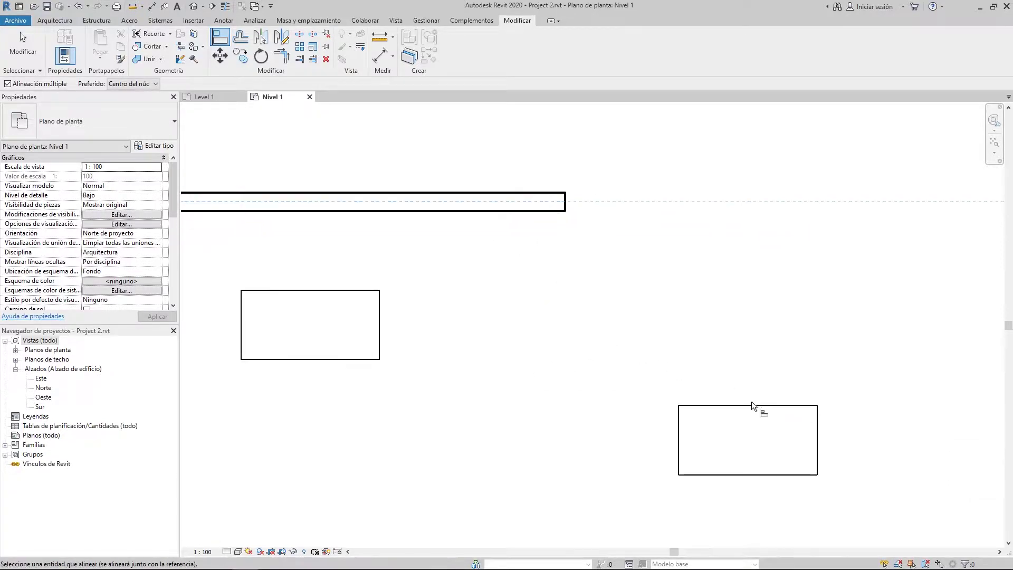
left_click(749, 405)
middle_click_drag(376, 198, 507, 233)
scroll(444, 219, "up", 2)
left_click(438, 237)
scroll(448, 242, "down", 2)
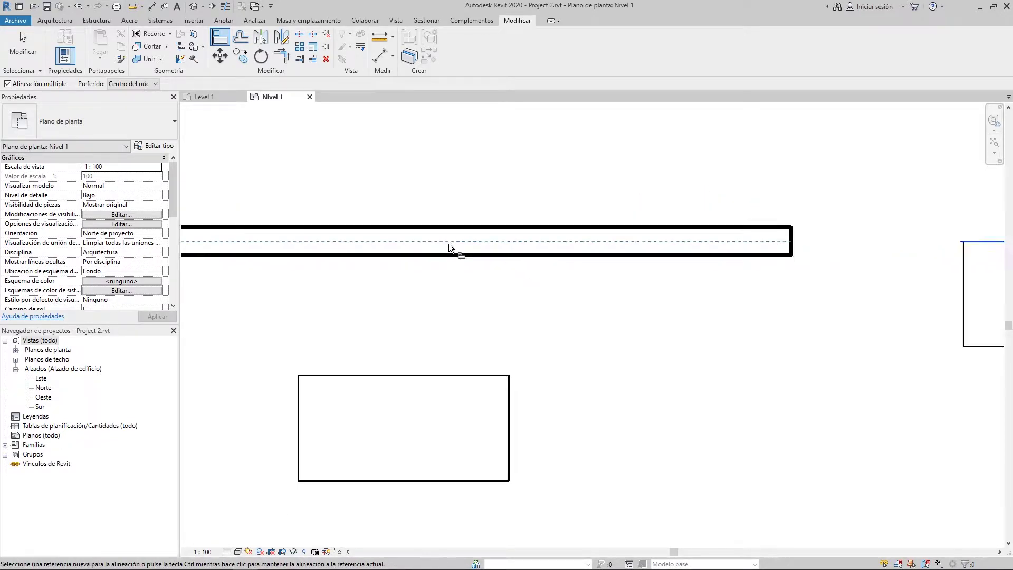
middle_click_drag(449, 243, 614, 246)
key("Escape")
scroll(417, 267, "down", 2)
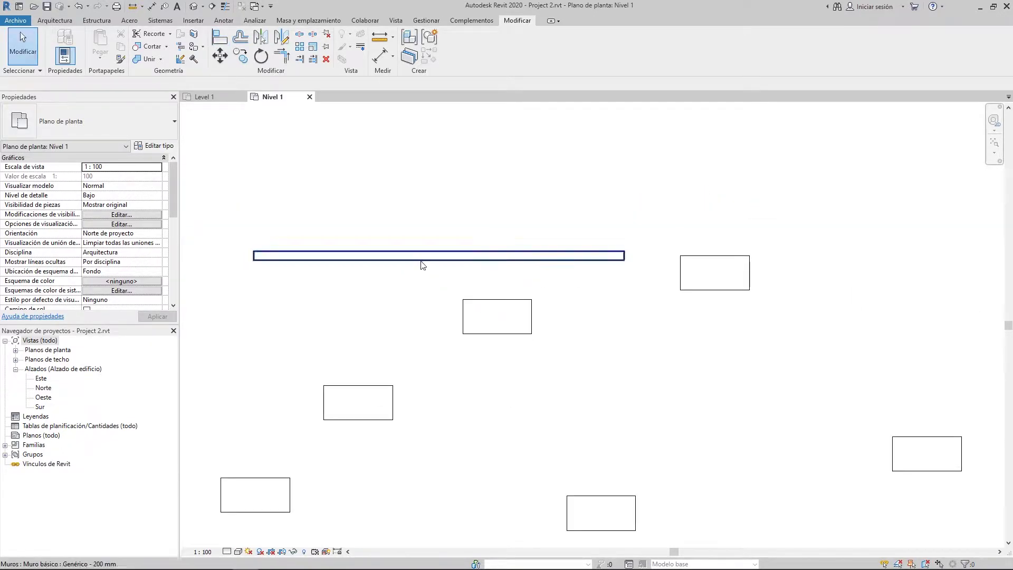
- Align the upper edge of the desk east of the wall with the wall's north face and lock the alignment
scroll(446, 269, "up", 2)
key("a")
key("l")
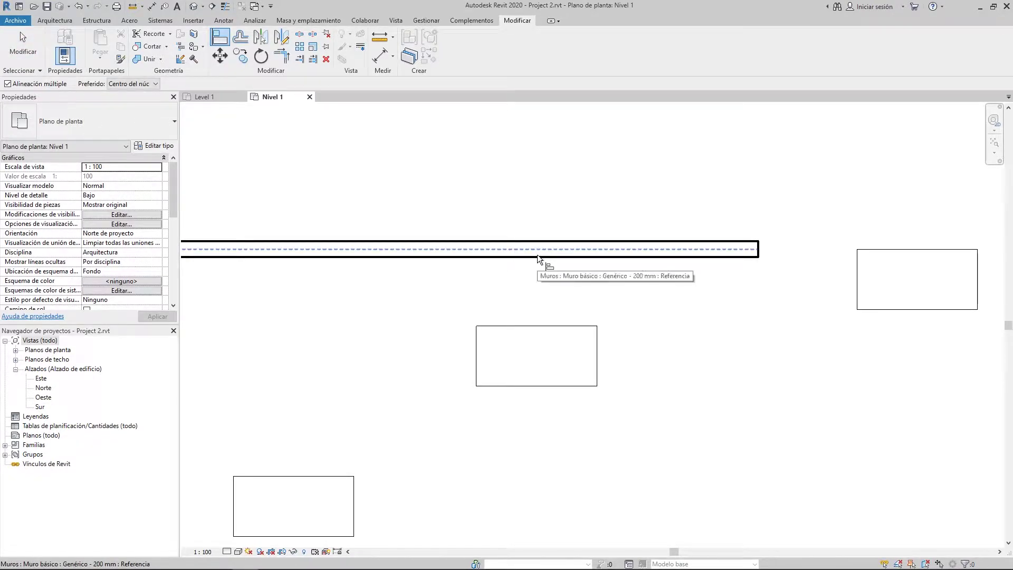
left_click(678, 242)
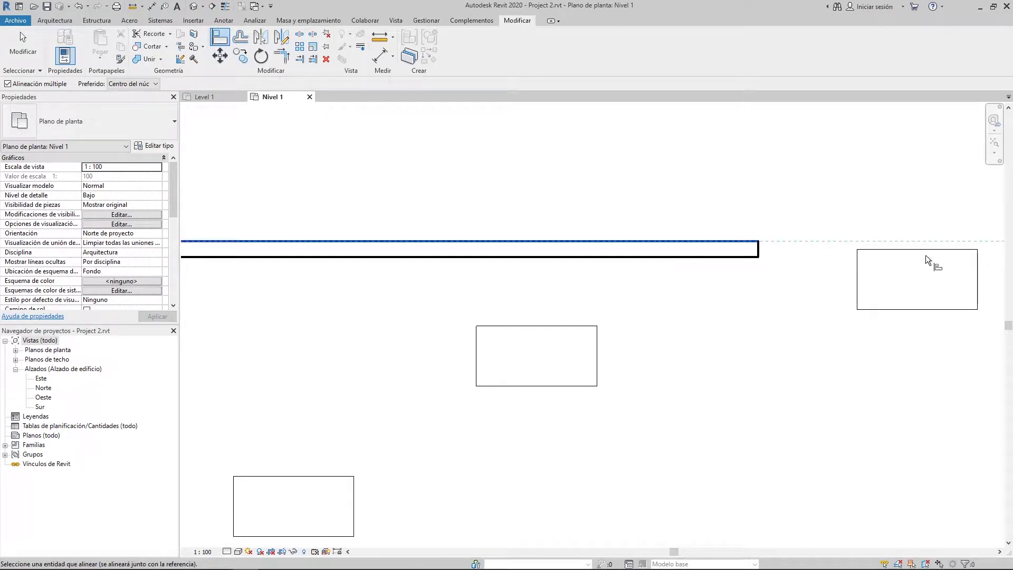
left_click(921, 250)
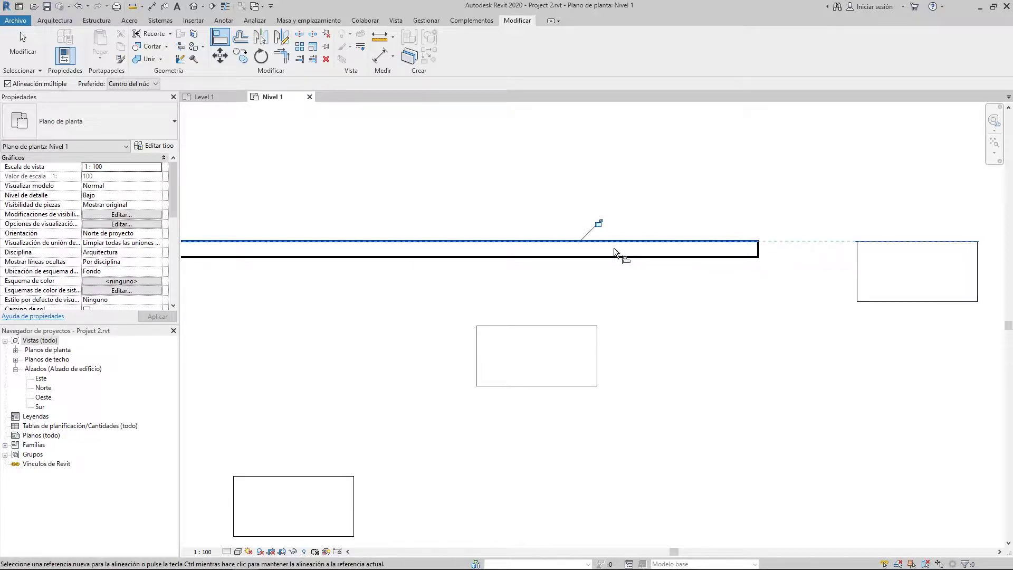
left_click(598, 223)
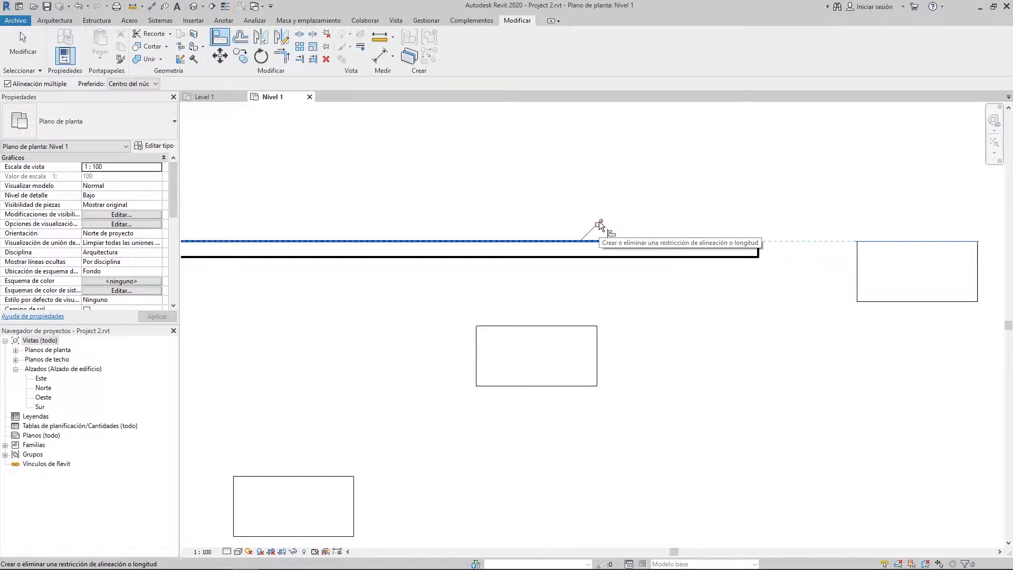
key("Escape")
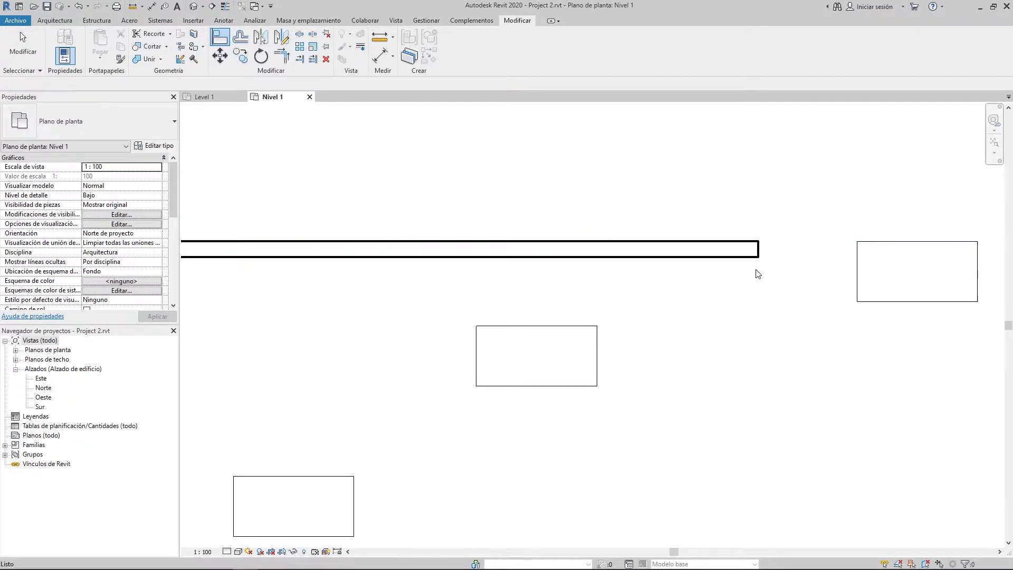
key("Escape")
- Select the desk east of the wall and examine its locked alignment constraint with the wall
scroll(649, 321, "down", 3)
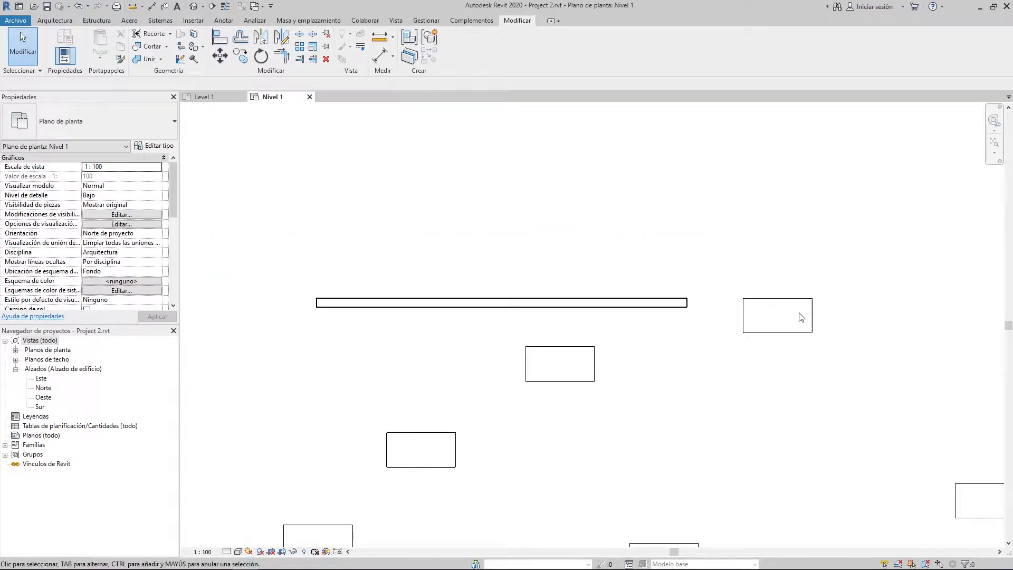
scroll(686, 317, "up", 3)
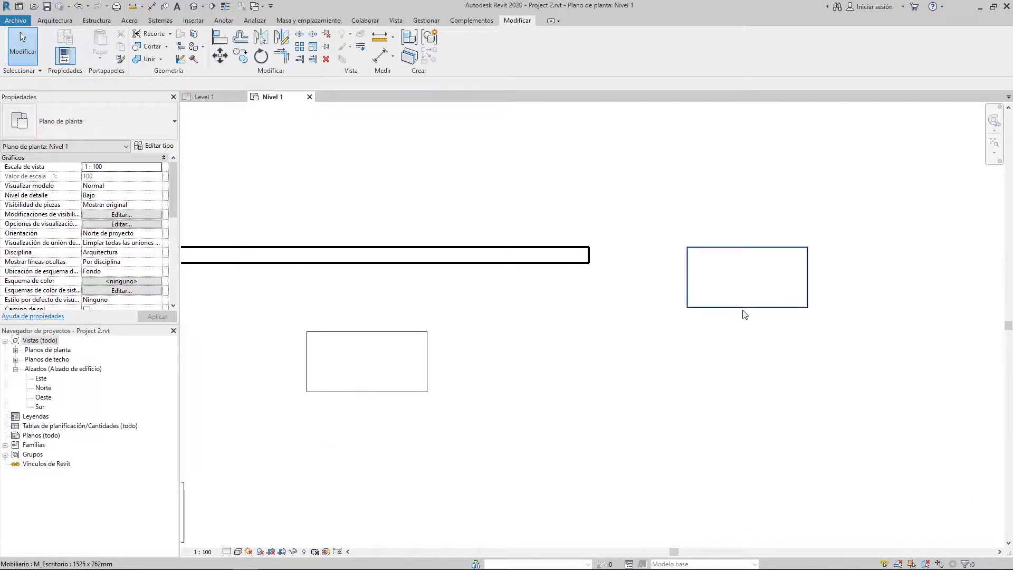
left_click(744, 310)
middle_click_drag(744, 314, 664, 337)
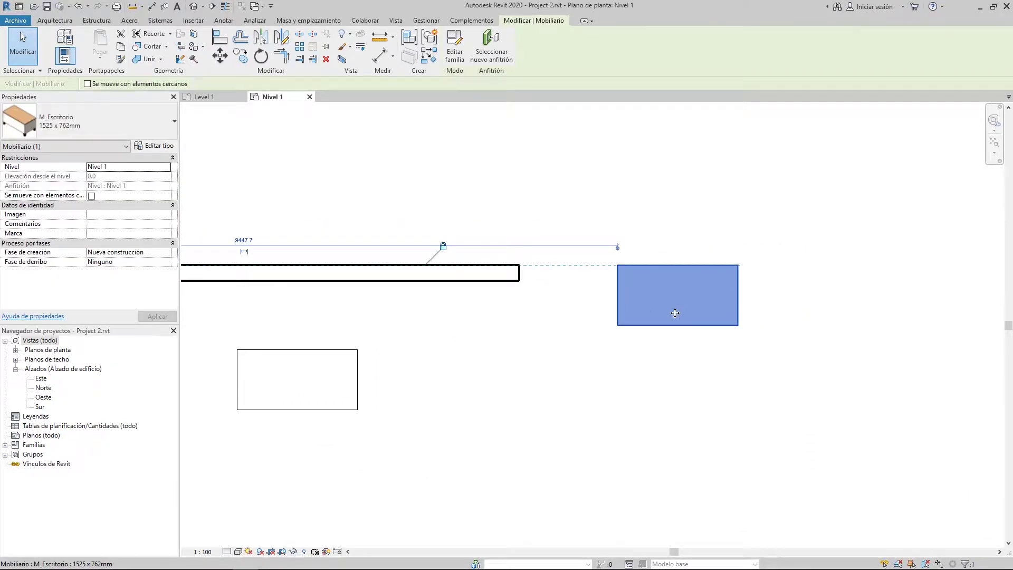
scroll(674, 317, "down", 2)
middle_click_drag(532, 277, 513, 290)
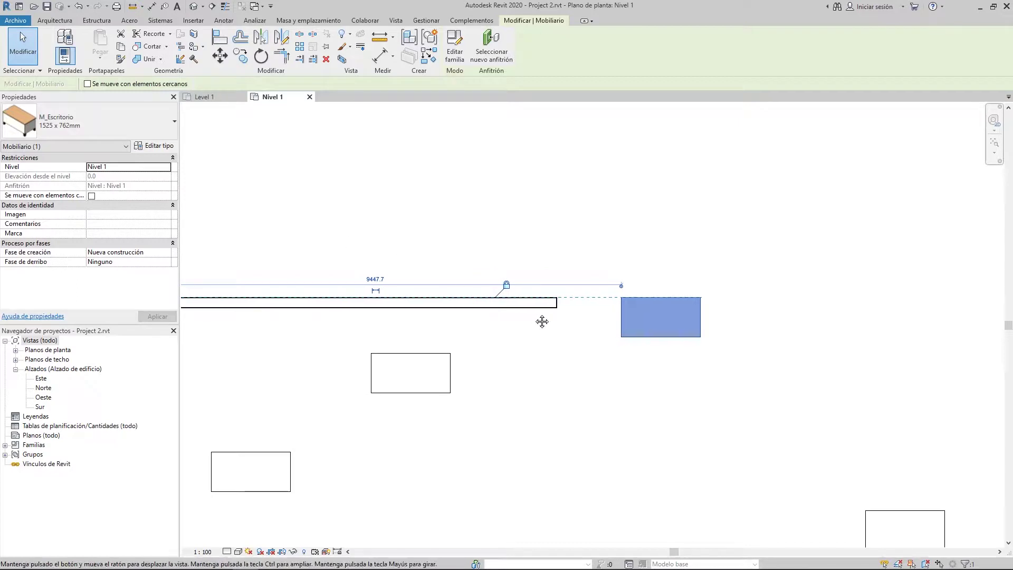
middle_click_drag(402, 301, 448, 293)
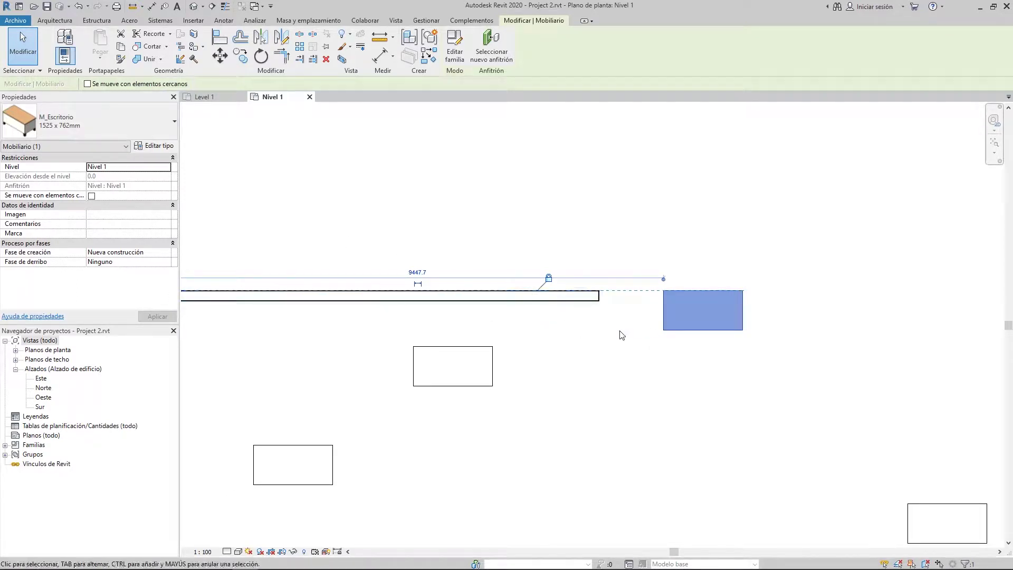
left_click(647, 337)
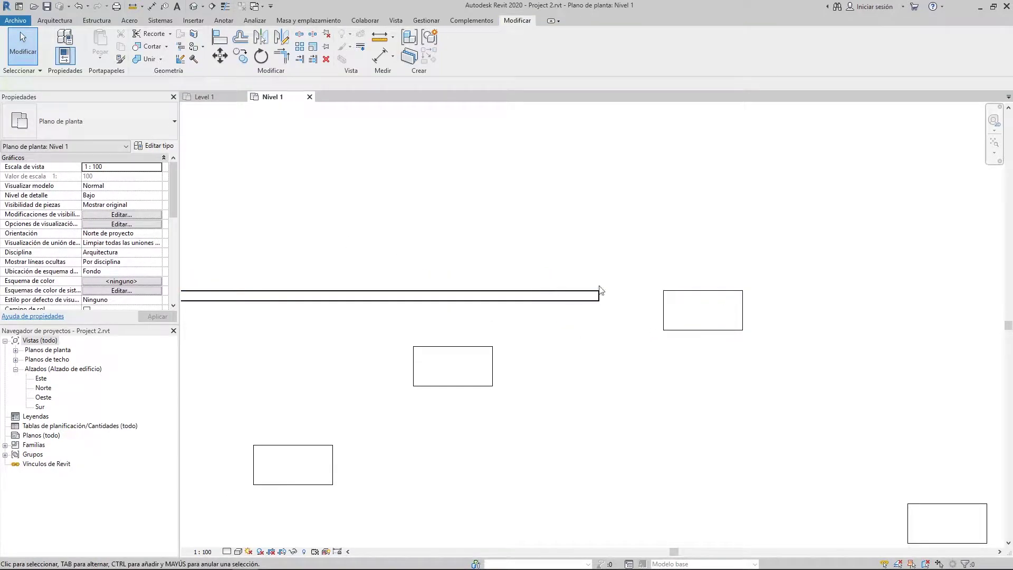
- Test the lock by moving the wall slightly south and sliding the locked desk east to about 10800 mm from the wall's west end
middle_click_drag(565, 303, 690, 309)
mouse_move(538, 299)
left_mouse_down()
mouse_move(540, 242)
mouse_move(539, 310)
left_mouse_up()
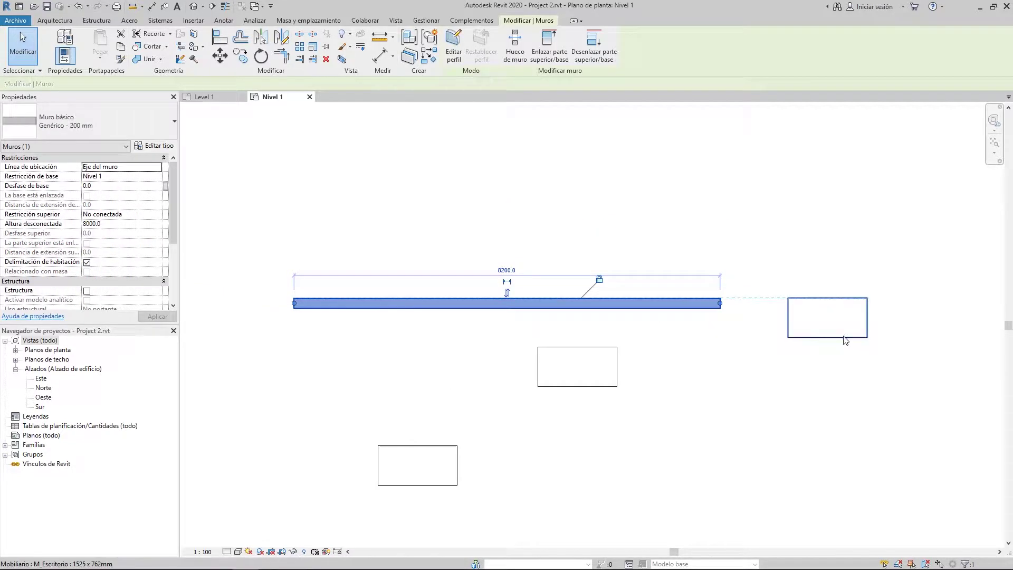
left_click_drag(843, 336, 910, 317)
middle_click_drag(911, 328, 726, 325)
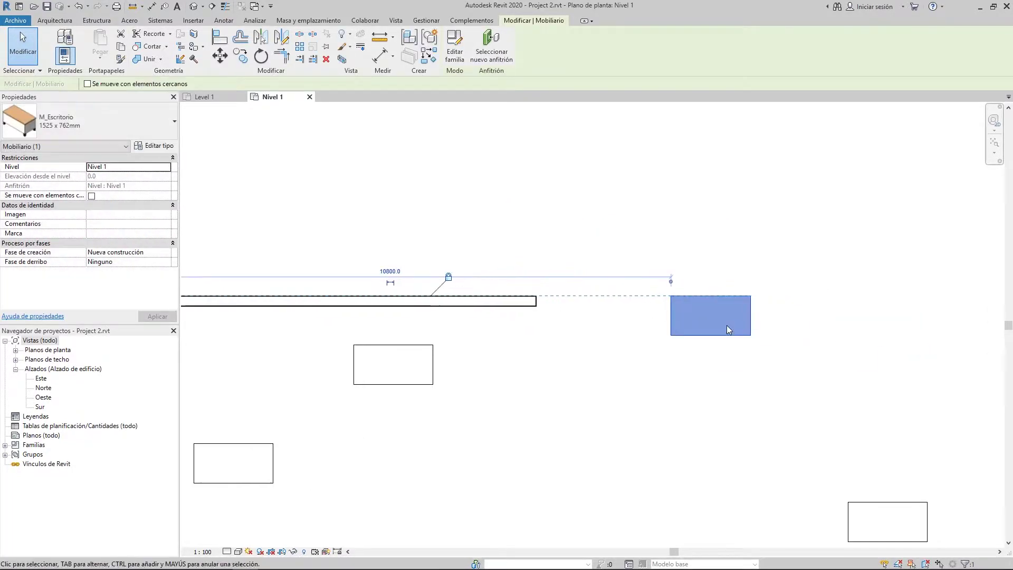
left_click_drag(706, 339, 719, 287)
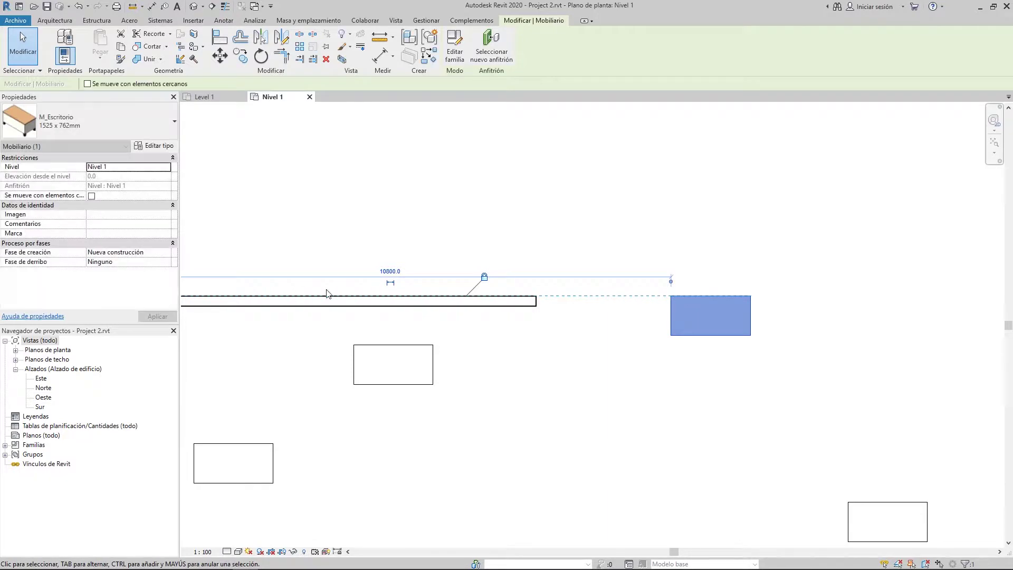
- Move the second desk from the west to just west of the third desk, level with it and about 740 mm south of the wall
scroll(590, 308, "down", 2)
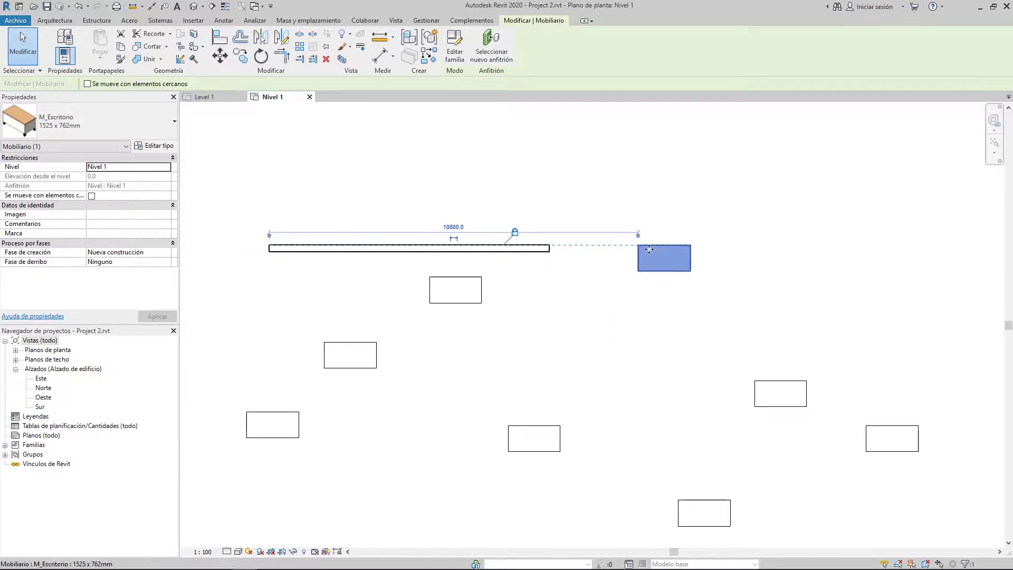
scroll(607, 292, "up", 1)
scroll(322, 296, "up", 2)
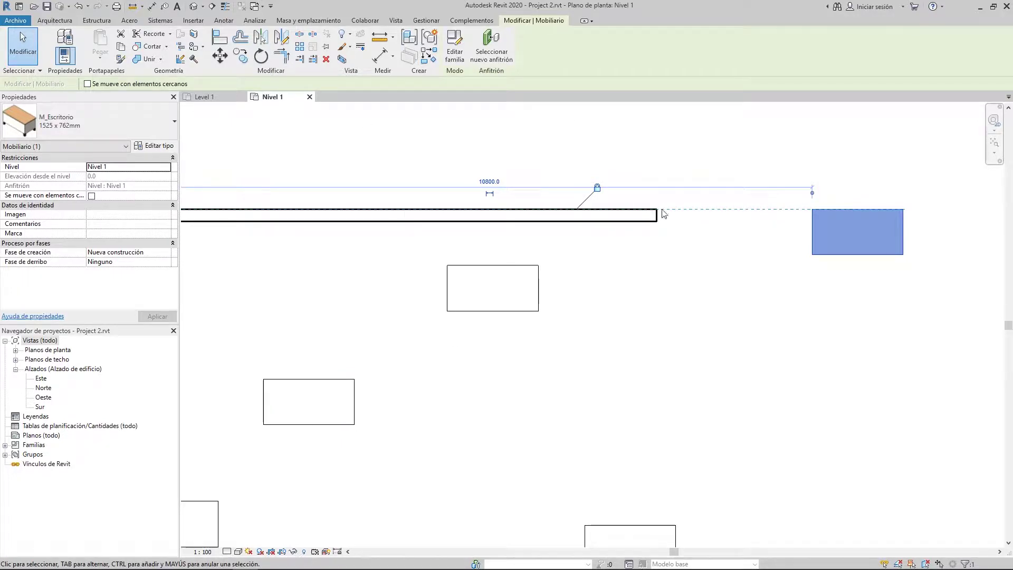
left_click_drag(327, 425, 398, 319)
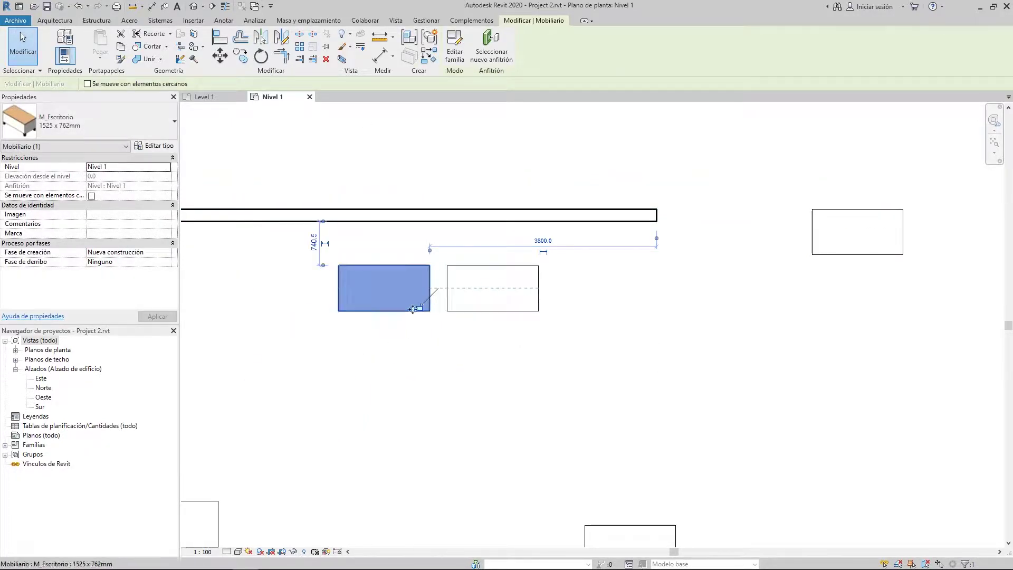
- Test the two desks' locked alignment by moving the west desk to about 2700 mm south of the wall and the other desk northeast
left_click(459, 351)
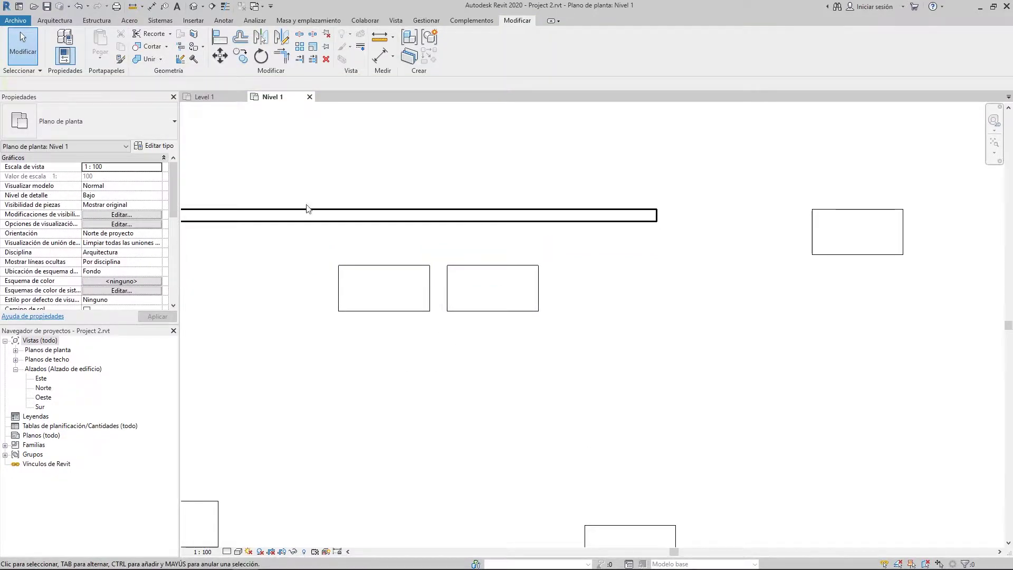
middle_click_drag(535, 262, 635, 256)
left_click_drag(496, 305, 471, 422)
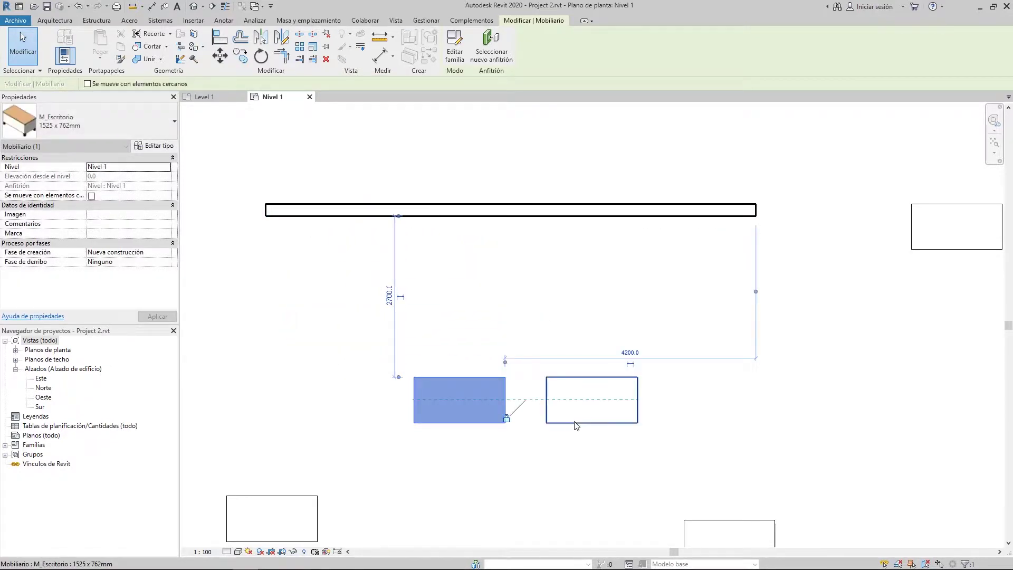
left_click_drag(576, 423, 704, 367)
left_click(734, 427)
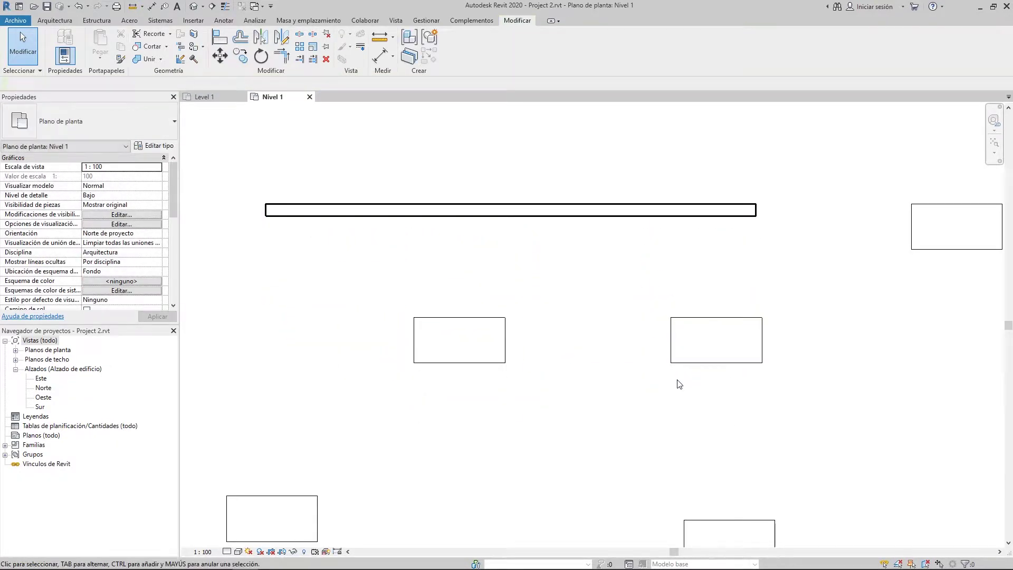
- Place a continuous aligned dimension through the left/right centre lines of the four scattered desks, with its line south of them
middle_click_drag(674, 376, 470, 274)
scroll(531, 328, "down", 2)
middle_click_drag(619, 285, 539, 272)
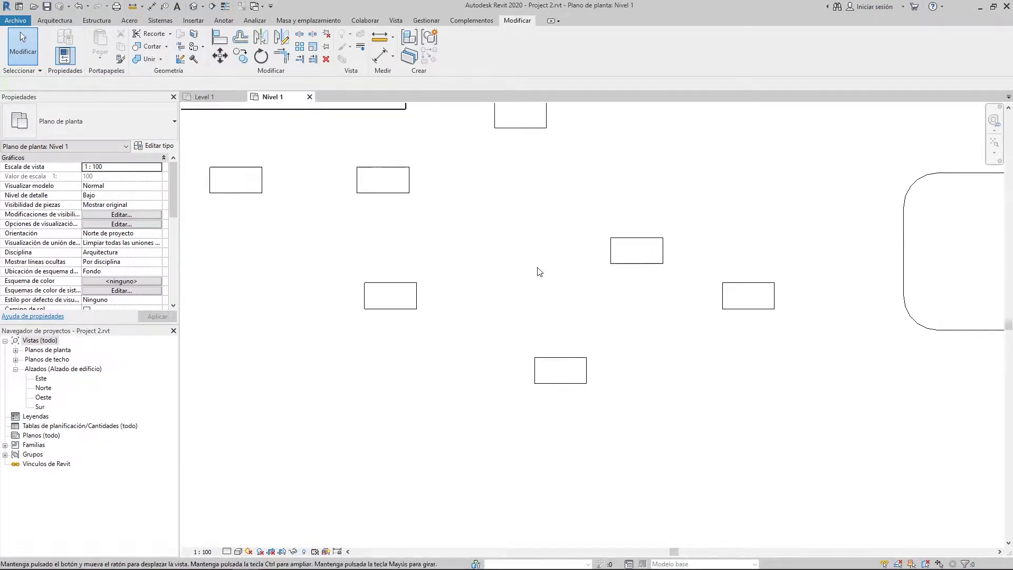
left_click(390, 57)
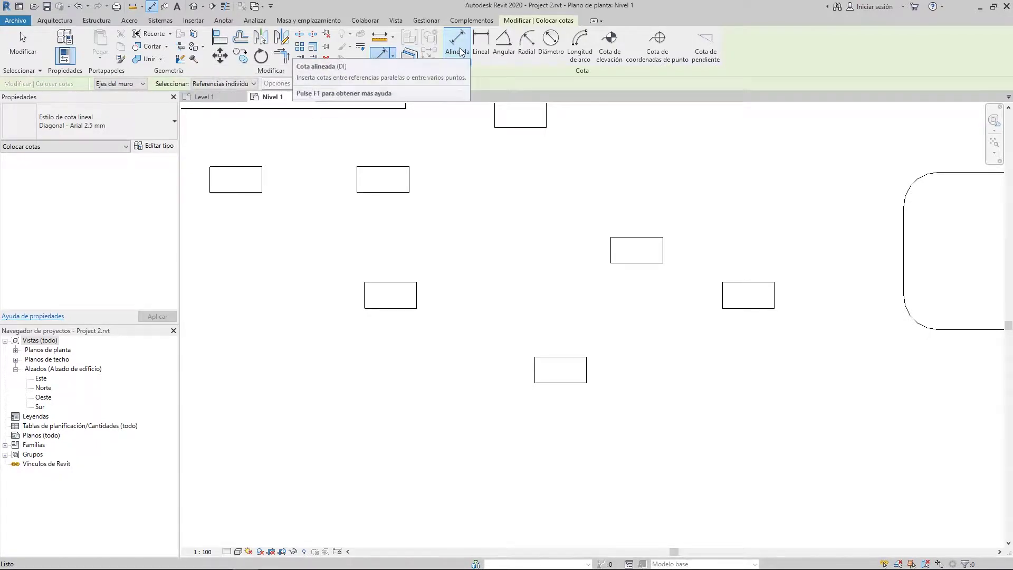
left_click(224, 20)
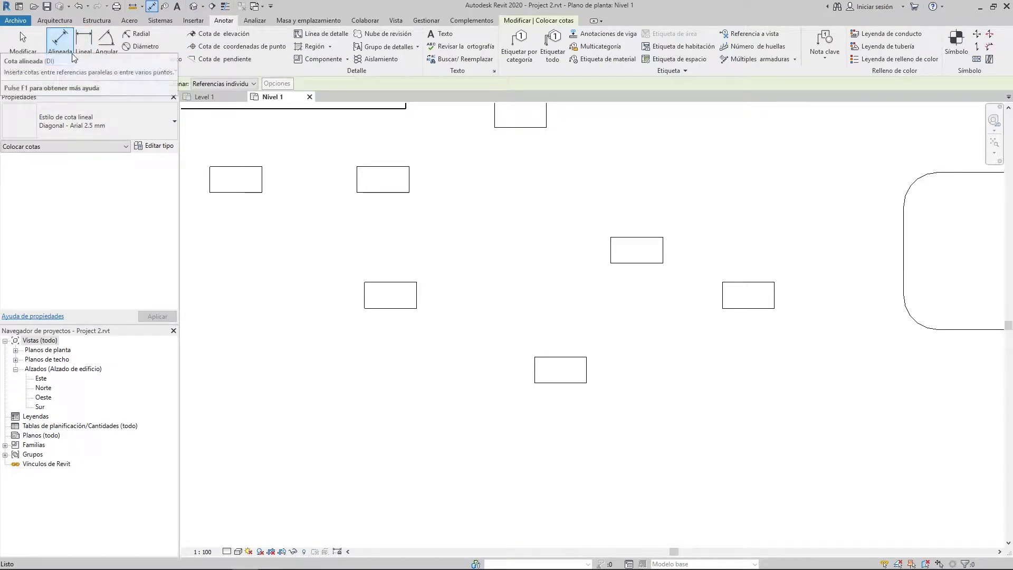
middle_click_drag(491, 376, 504, 382)
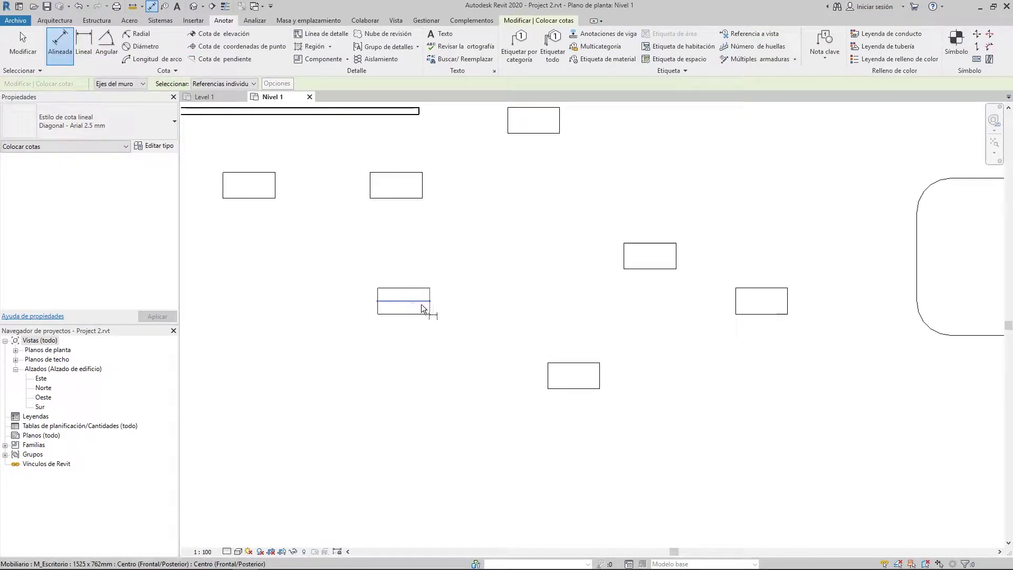
middle_click_drag(394, 315, 340, 328)
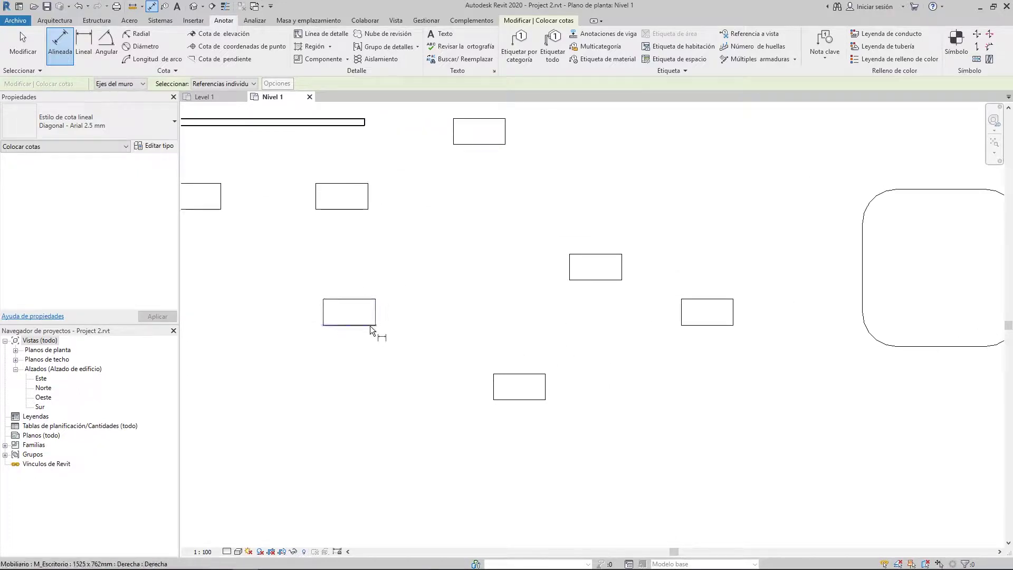
left_click(350, 317)
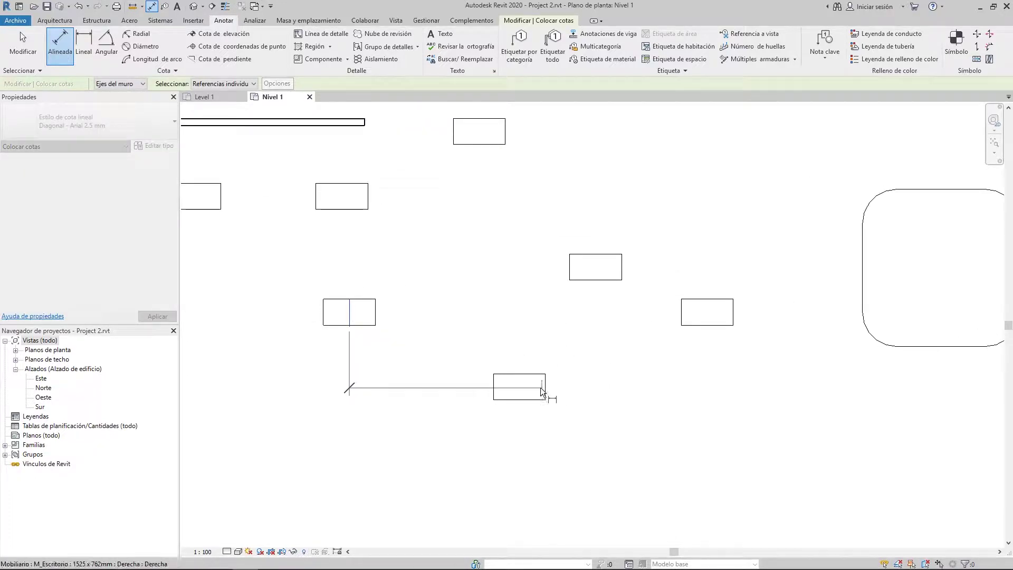
left_click(526, 375)
left_click(597, 273)
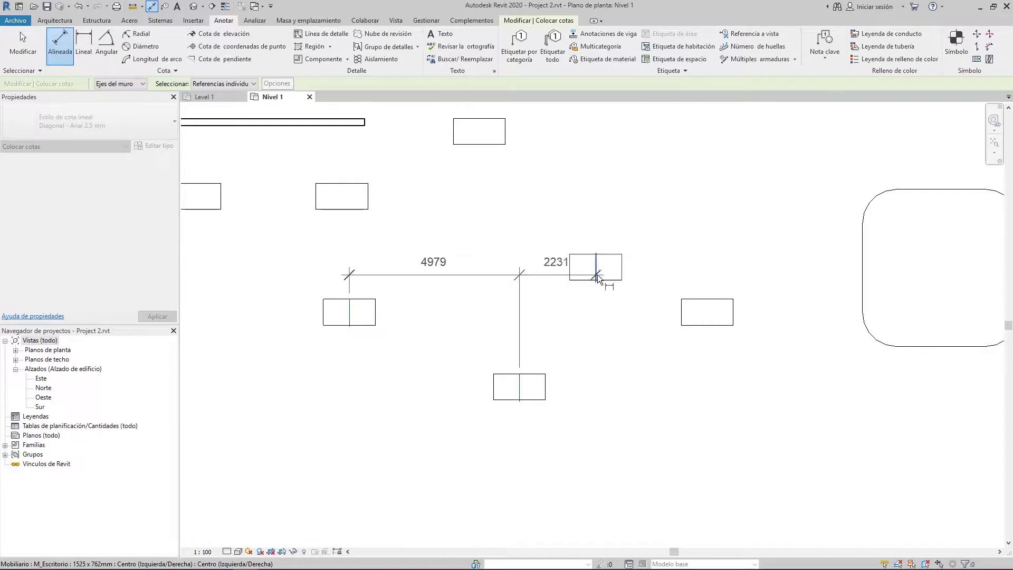
left_click(710, 320)
middle_click_drag(678, 475, 649, 403)
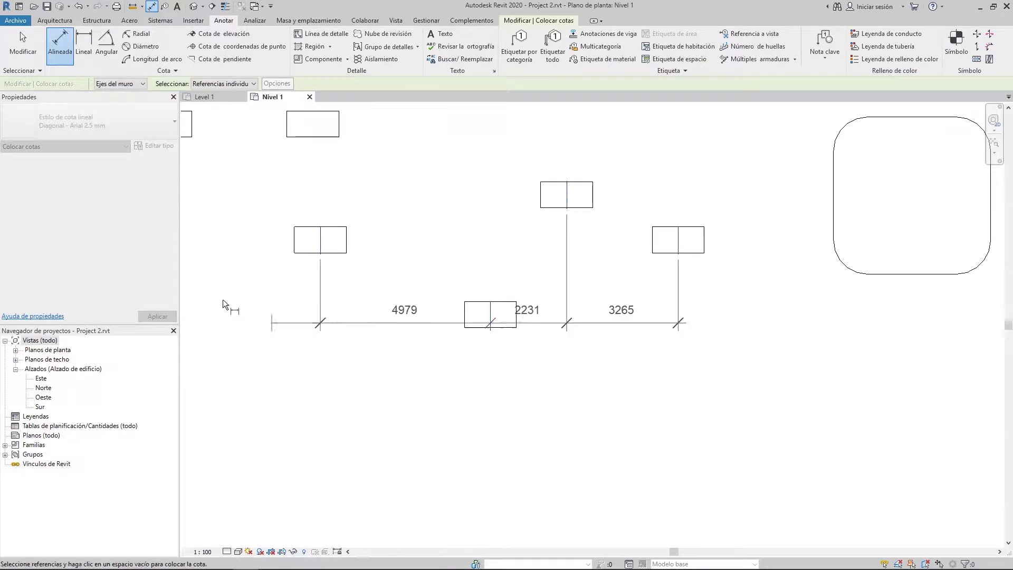
middle_click_drag(648, 444, 628, 395)
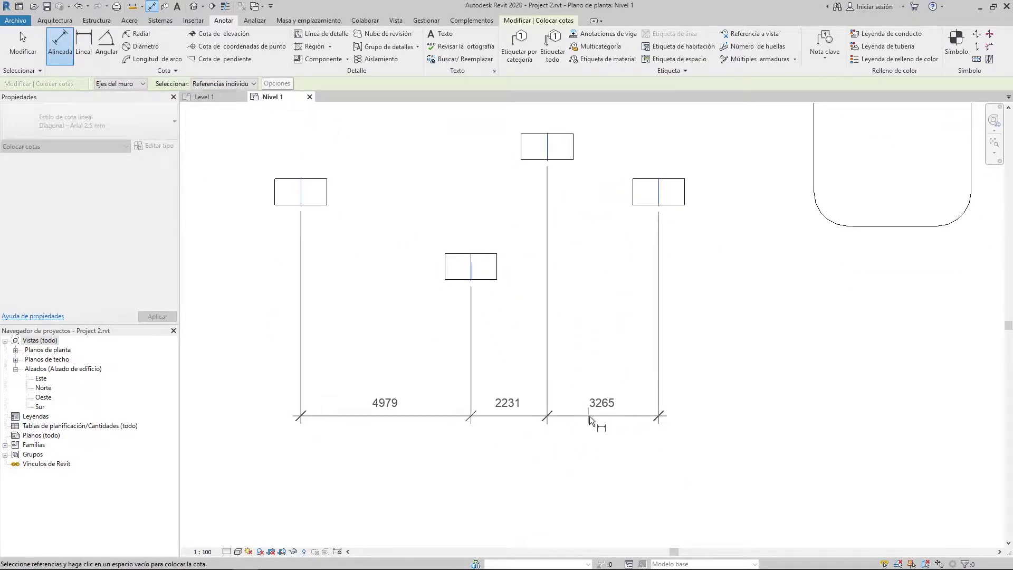
left_click(590, 415)
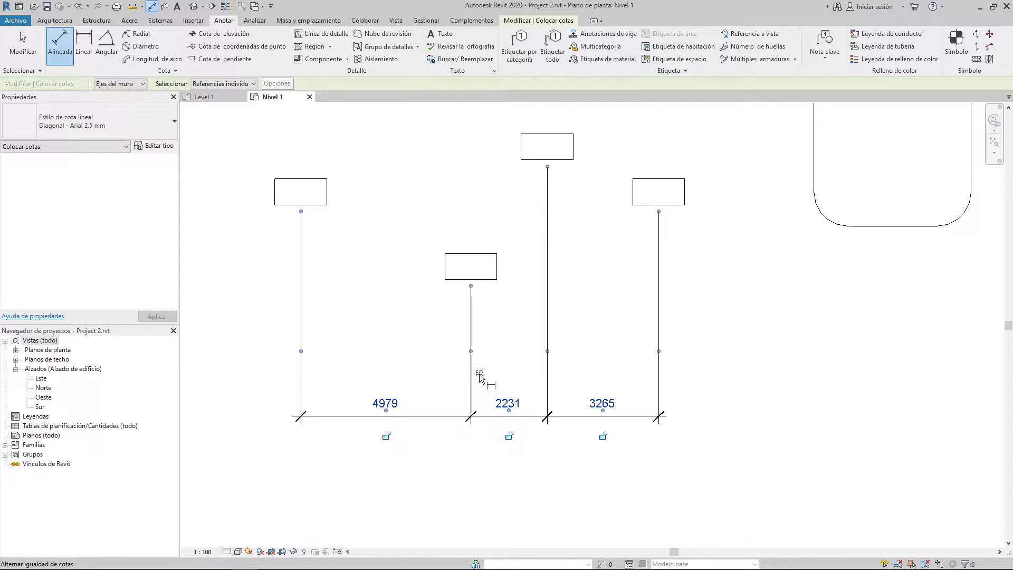
- Apply equality to the continuous dimension to space the four desks evenly, and finish dimensioning
left_click(479, 373)
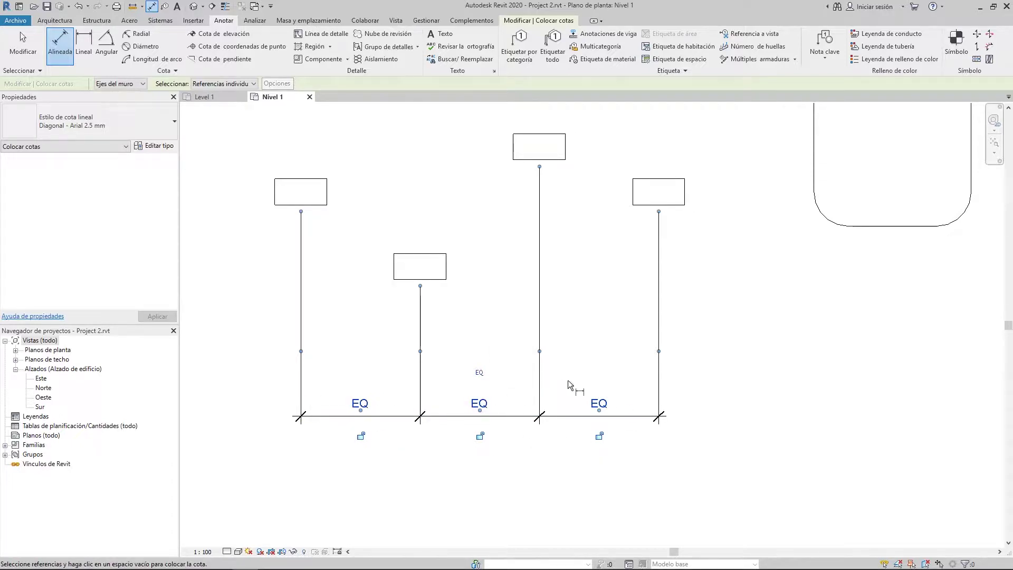
middle_click_drag(551, 400, 543, 396)
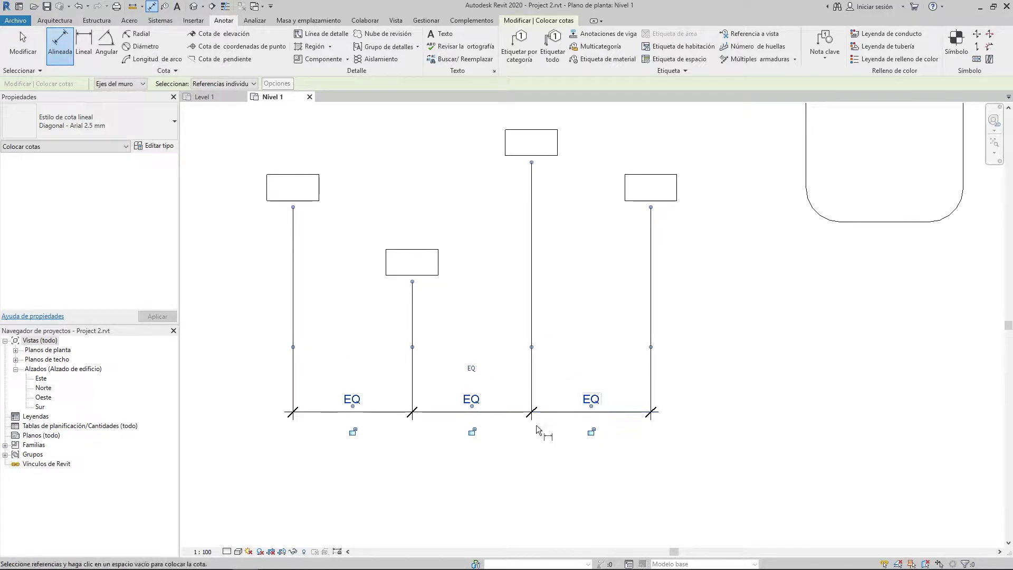
middle_click_drag(458, 274, 458, 274)
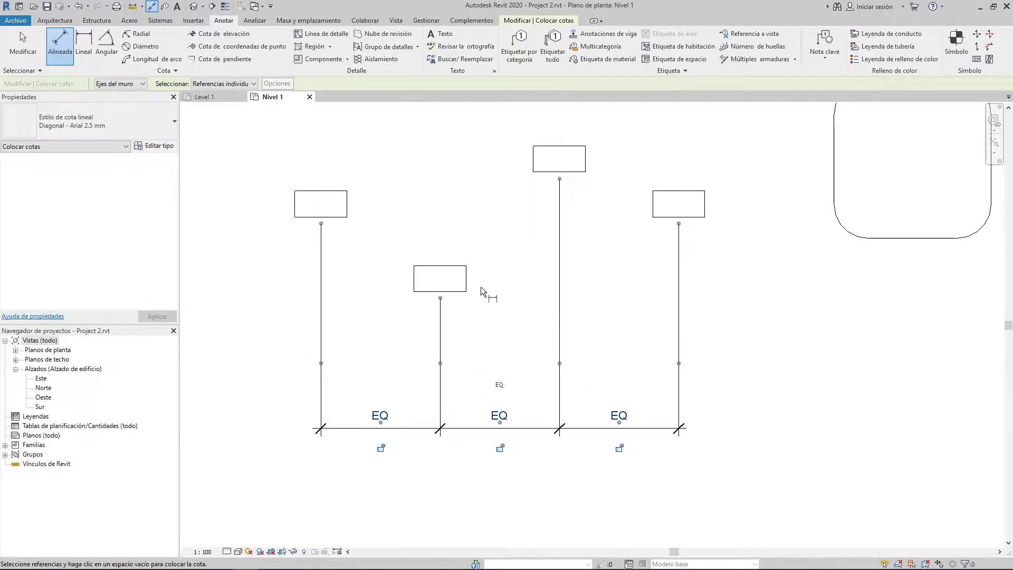
left_click(481, 288)
key("Escape")
key("Escape")
middle_click_drag(373, 253, 499, 270)
scroll(515, 298, "down", 3)
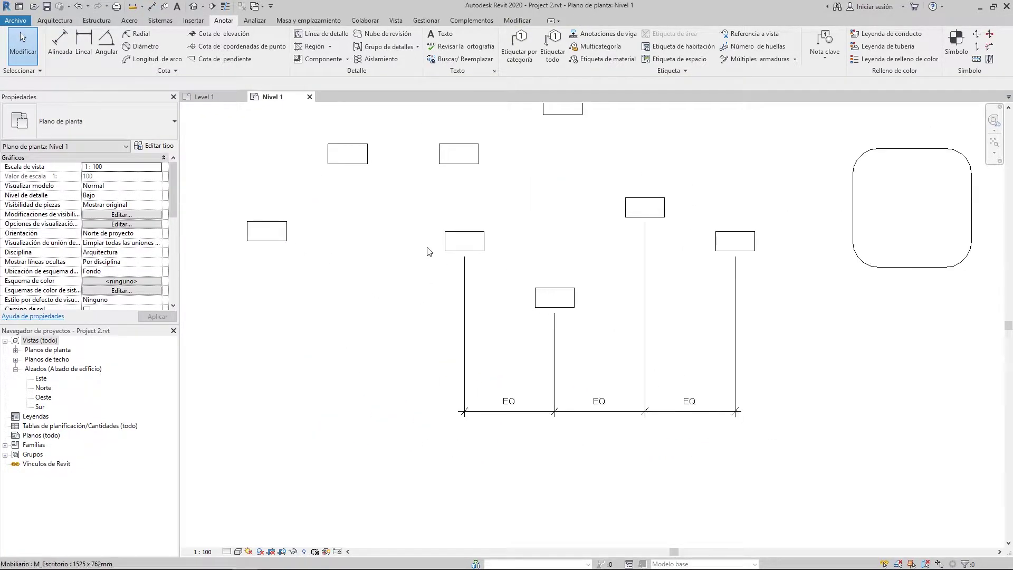
- Test the equal spacing by sliding the westernmost dimensioned desk, ending about 10200 mm from the easternmost one, and select the equality constraint
left_click_drag(467, 239, 340, 234)
left_click_drag(429, 232, 486, 242)
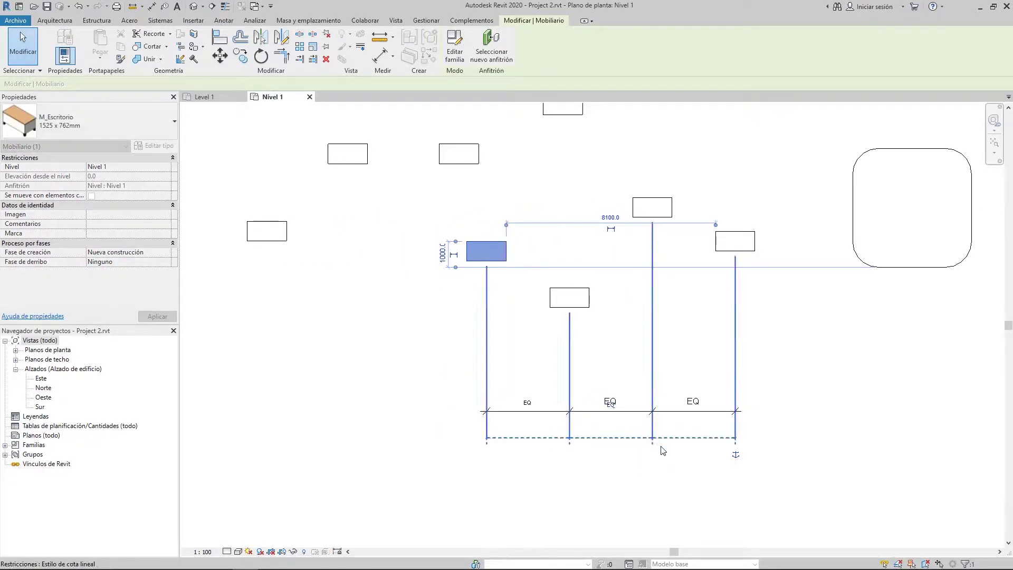
left_click(664, 450)
middle_click_drag(650, 382, 563, 405)
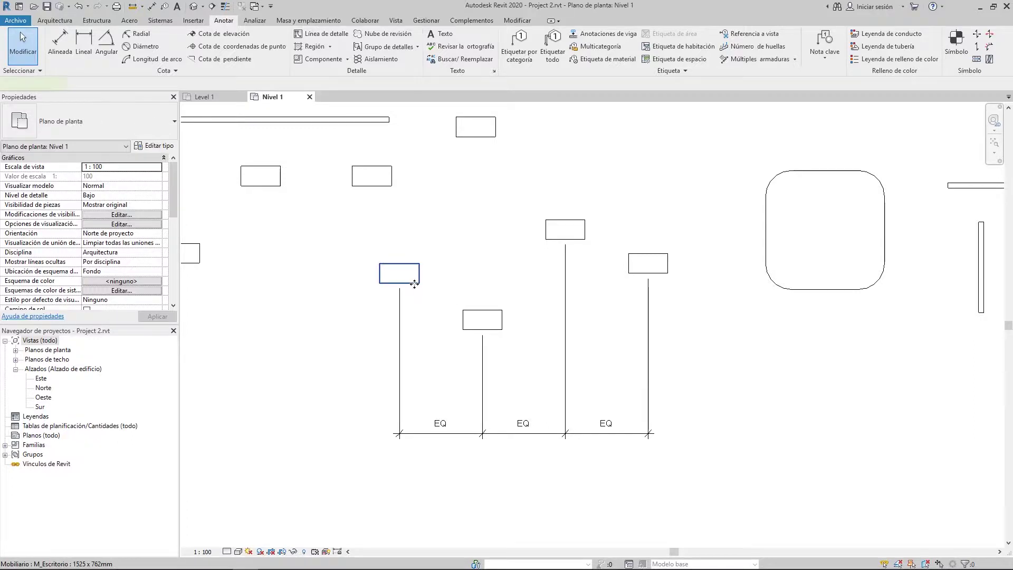
left_click_drag(415, 284, 360, 292)
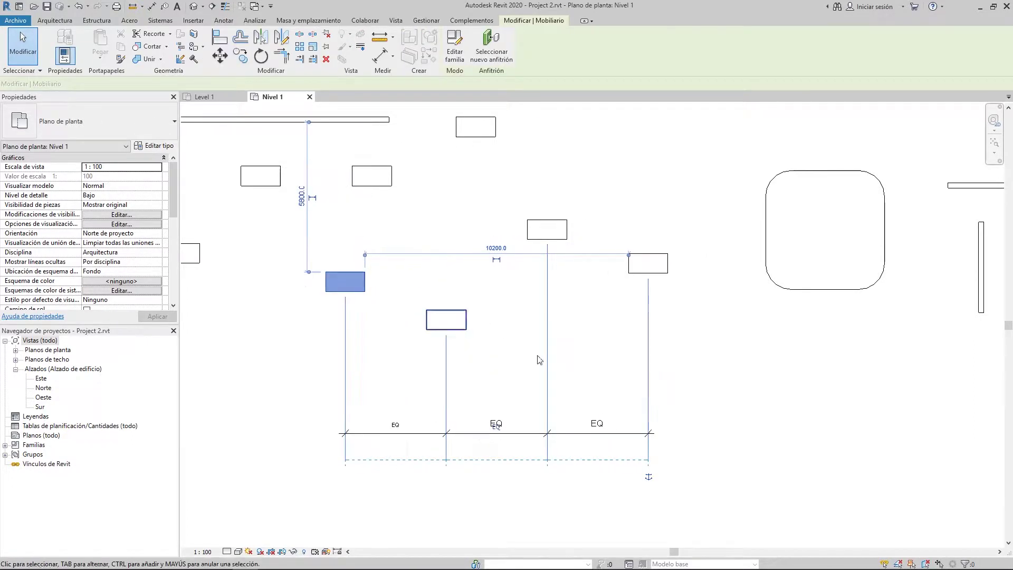
left_click(549, 409)
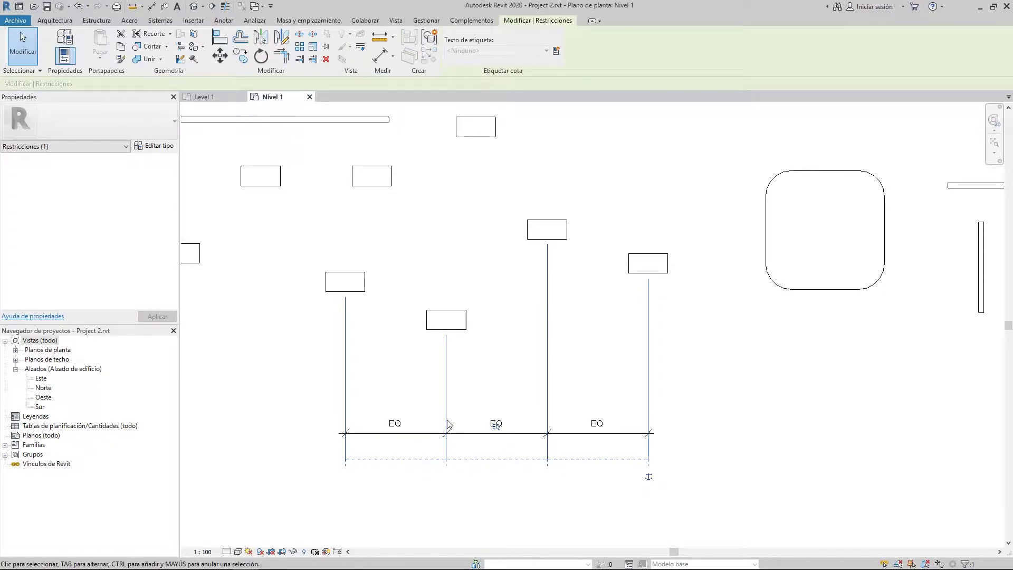
left_click(508, 450)
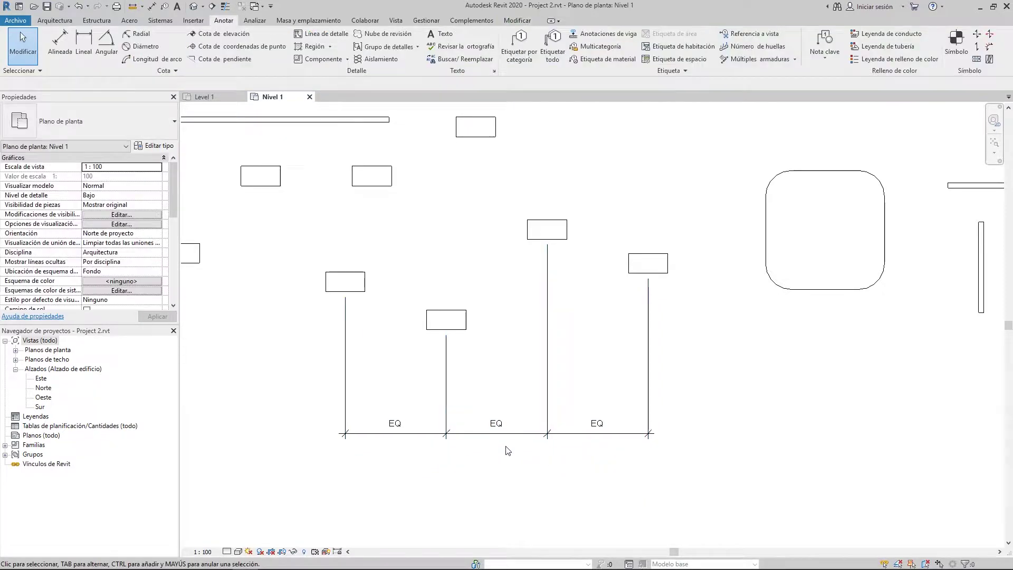
- Try deleting the equality dimension and moving the westernmost desk without it, and undo the deletion
left_click(549, 452)
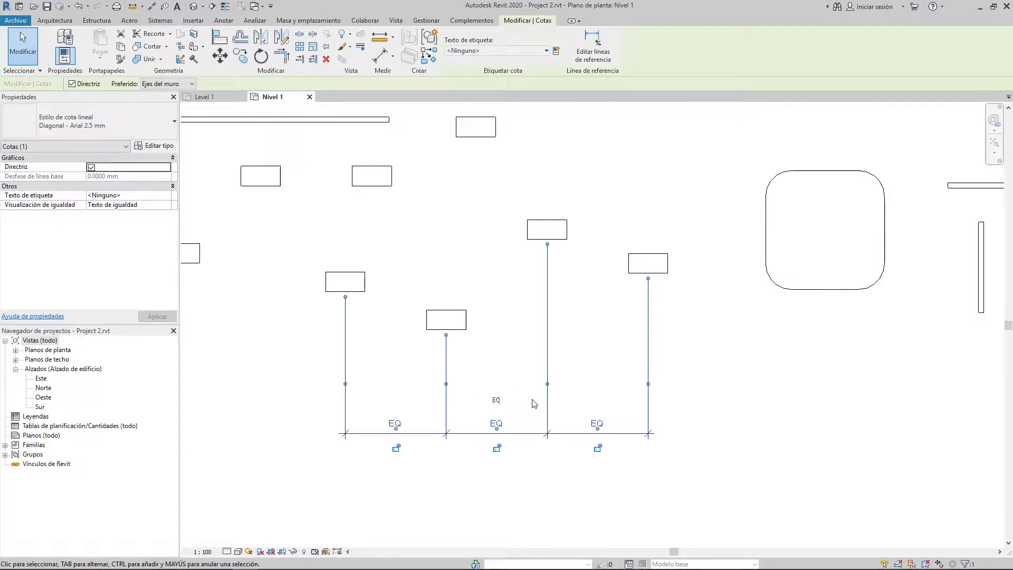
key("Delete")
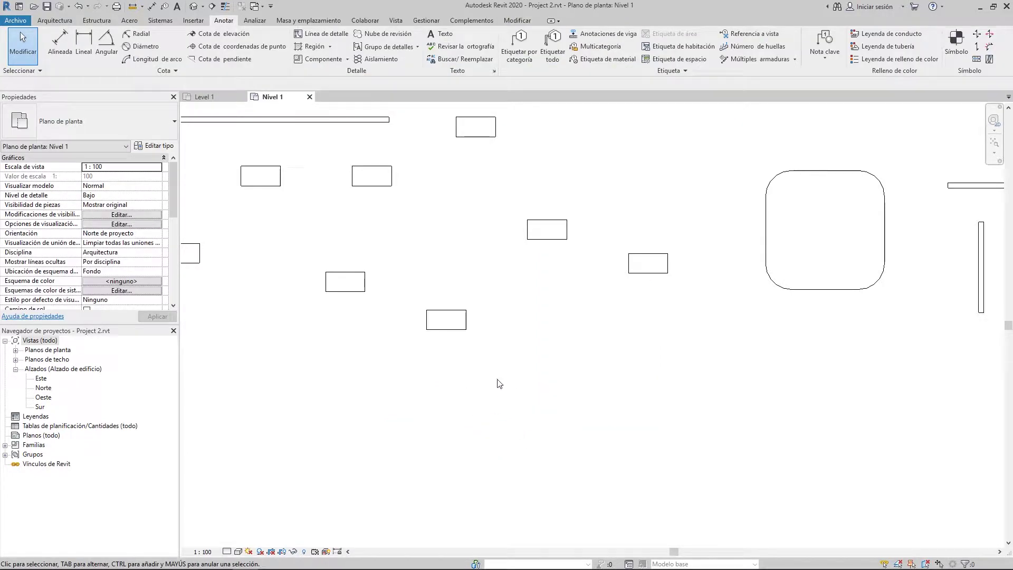
left_click(364, 291)
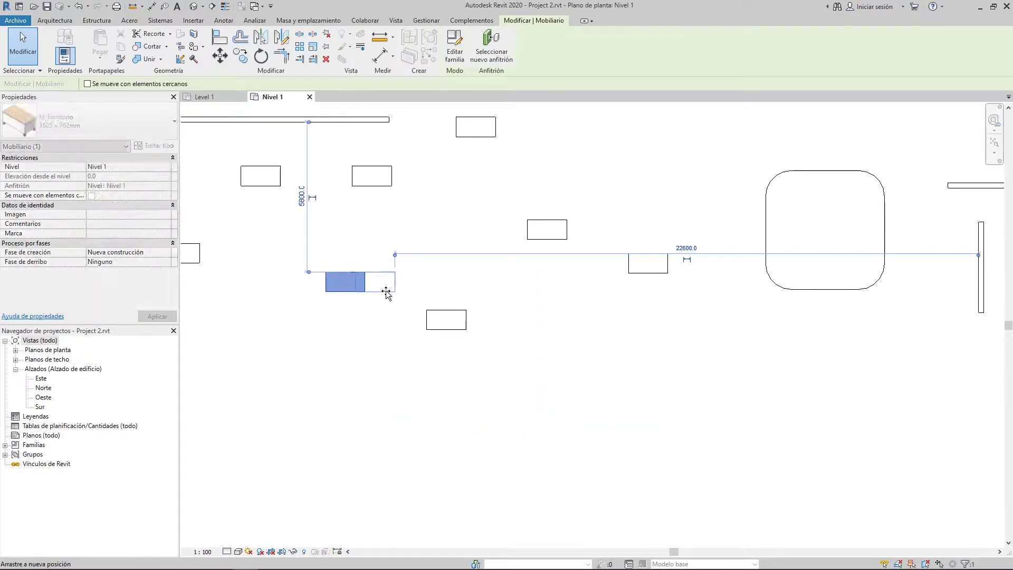
key("ctrl+z")
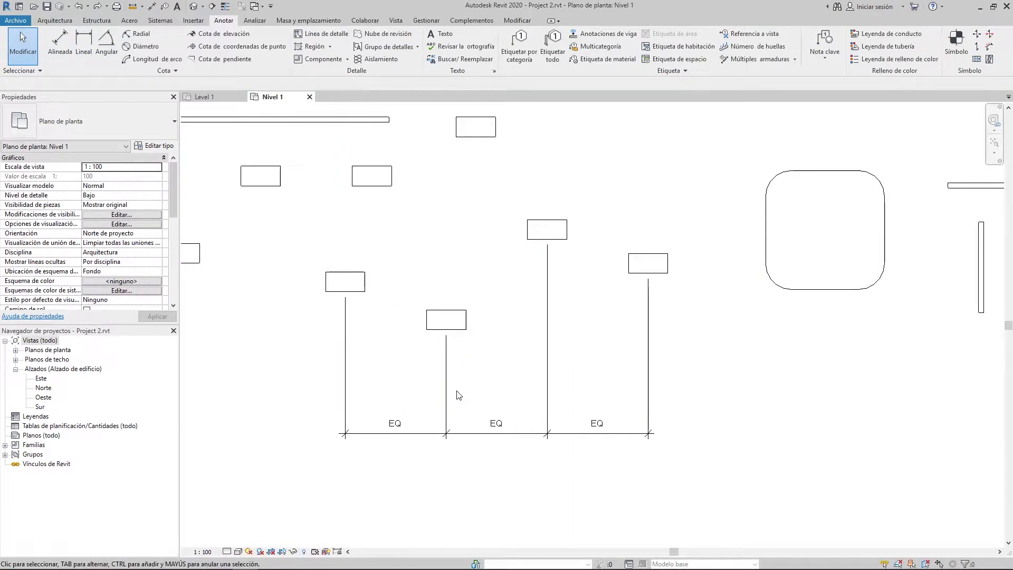
- Turn off the dimension's equality and move the westernmost dimensioned desk west to about 5400 mm from the next desk
left_click(446, 397)
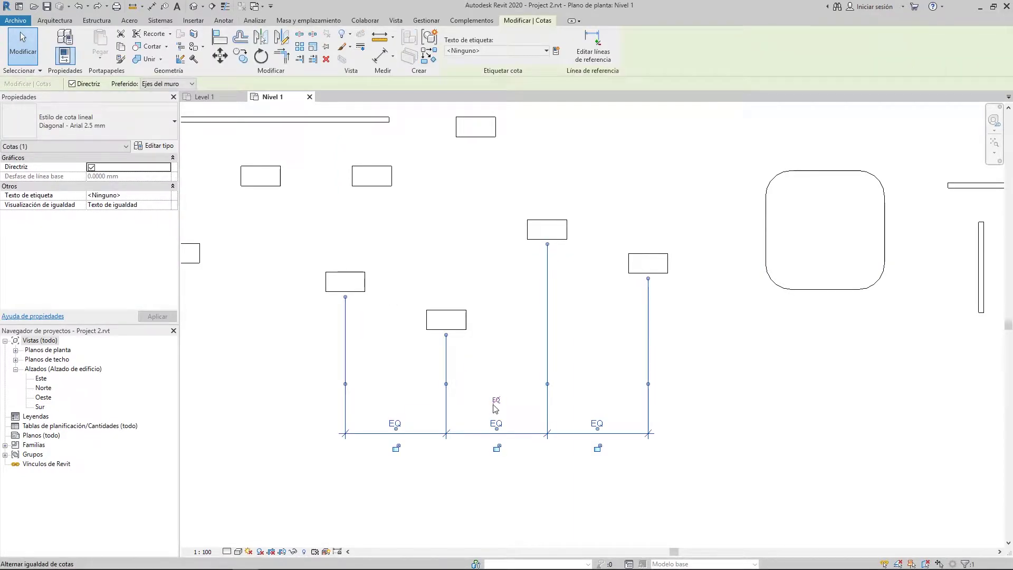
left_click(362, 316)
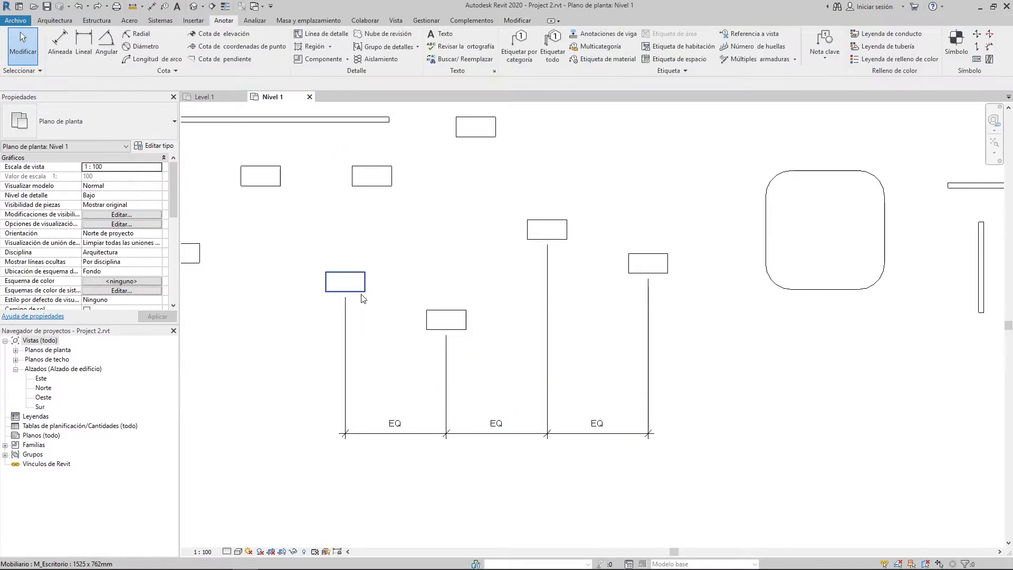
left_click(363, 295)
left_click_drag(362, 294, 322, 294)
left_click(502, 468)
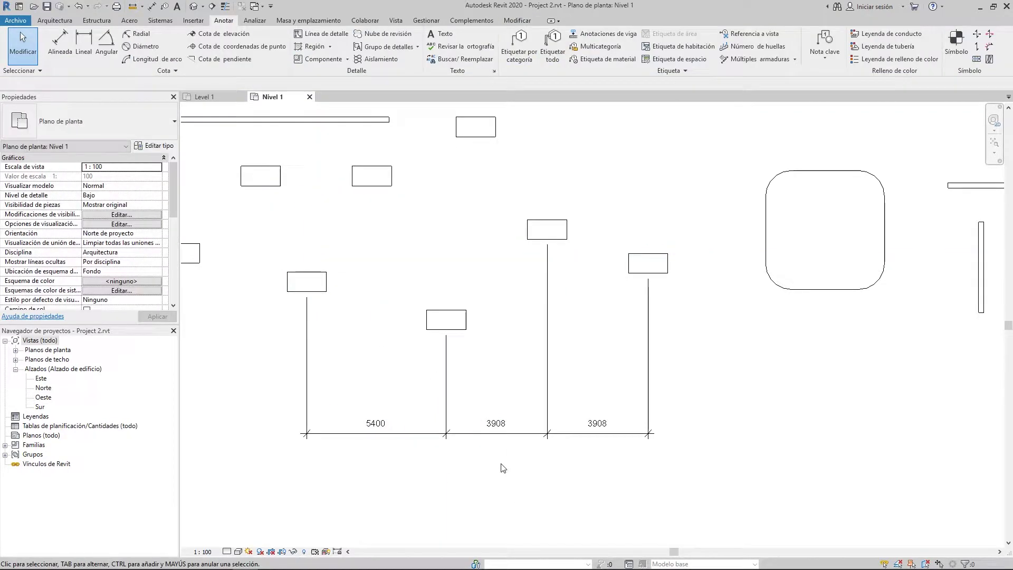
- Reapply equality to the continuous dimension and slide the westernmost dimensioned desk a little east
left_click(458, 435)
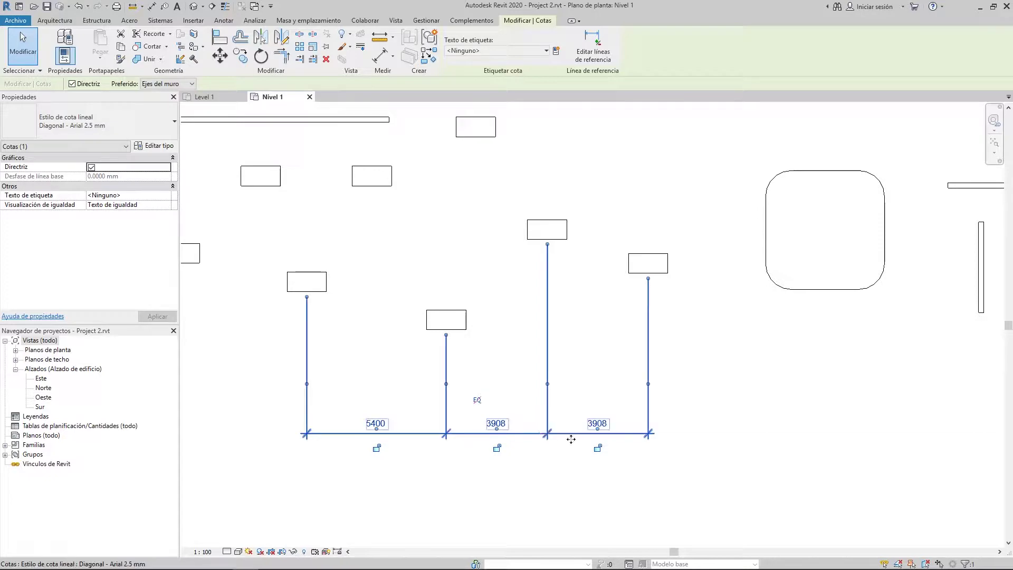
left_click(477, 401)
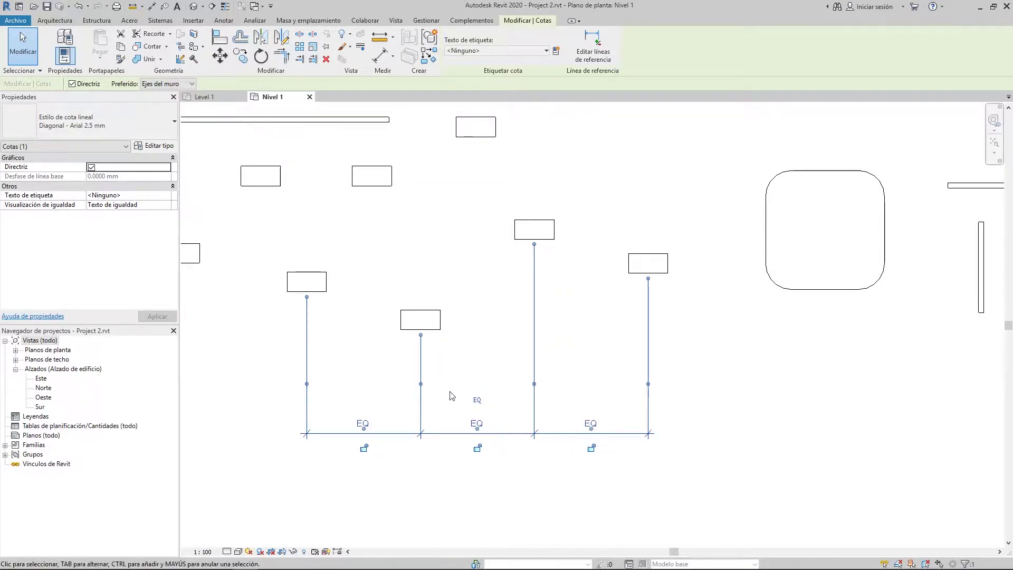
left_click(339, 312)
left_click_drag(312, 290, 355, 289)
left_click(340, 355)
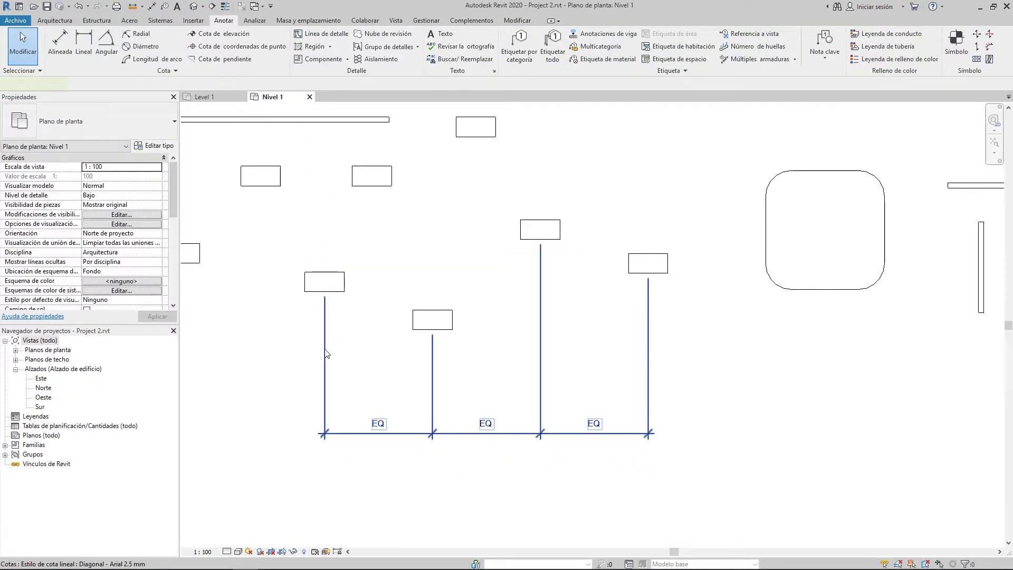
- Delete the equality dimension, read the warning, and accept the deletion while keeping the desks' equality constraints
left_click(327, 355)
key("Delete")
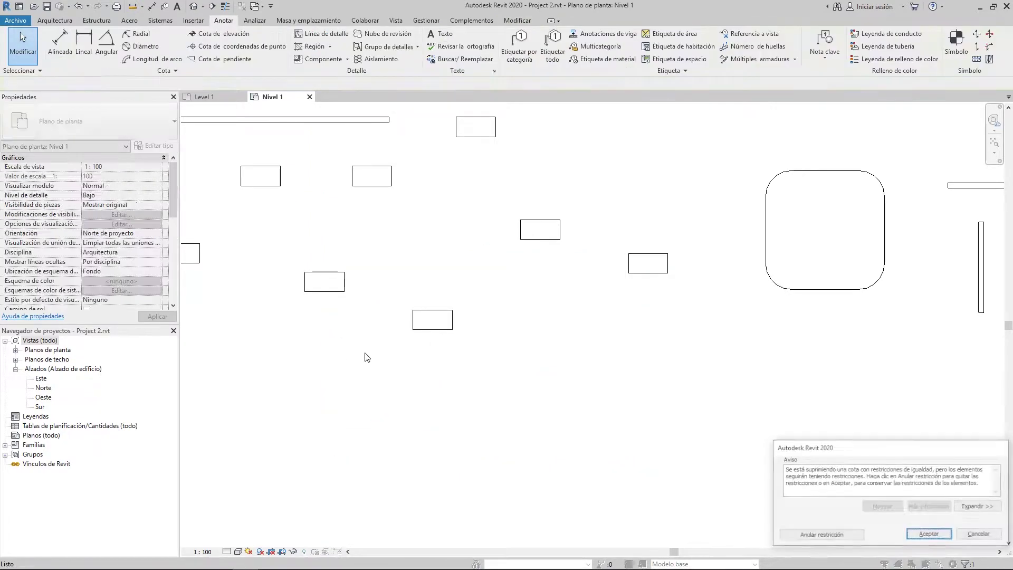
left_click_drag(799, 476, 855, 470)
left_click(867, 469)
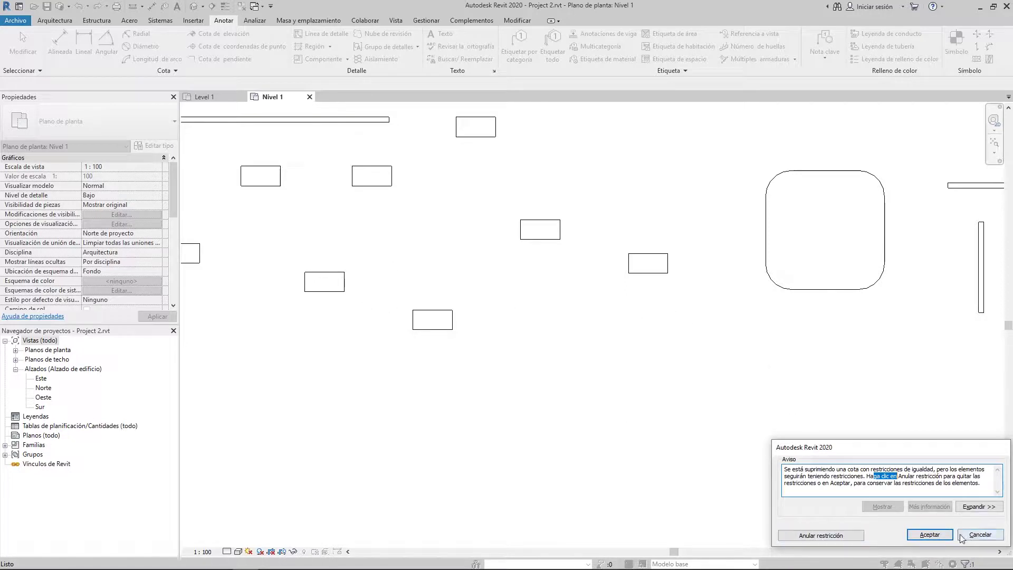
left_click(930, 535)
middle_click_drag(279, 313, 333, 315)
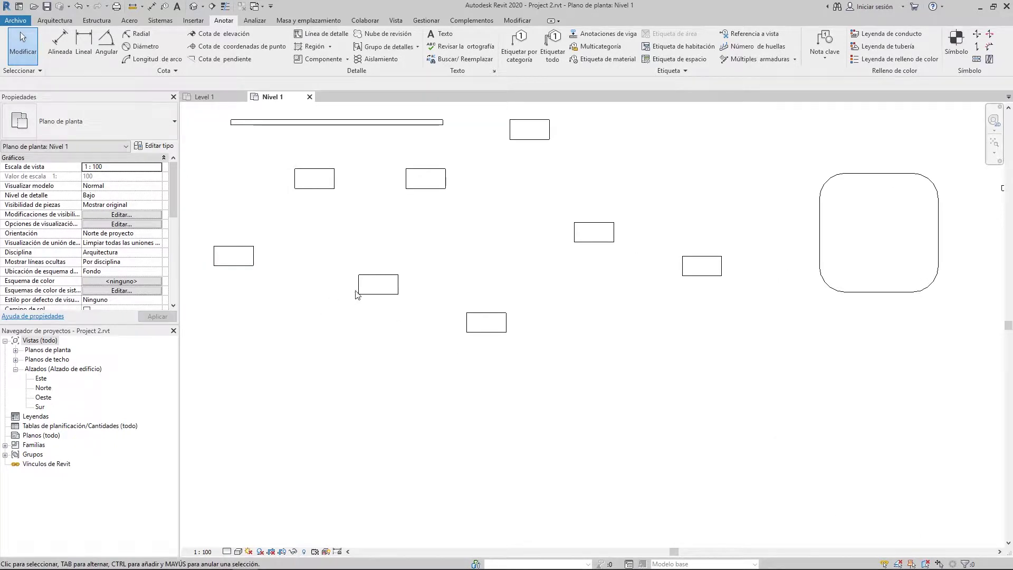
- Move the westernmost equality-constrained desk southwest, and move the easternmost one west to about 10000 mm from the rounded outline
mouse_move(367, 295)
left_mouse_down()
mouse_move(500, 293)
mouse_move(351, 302)
left_mouse_up()
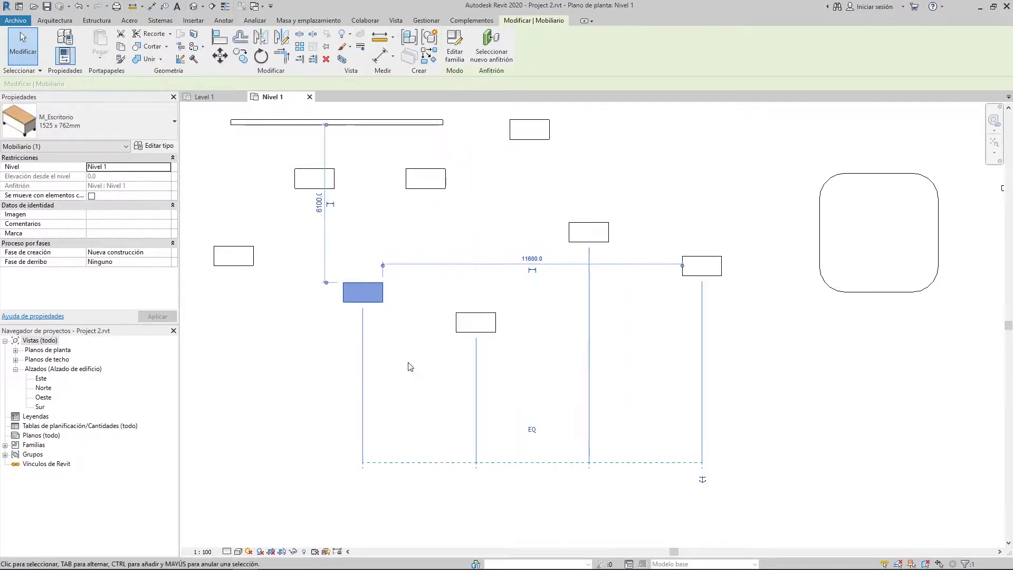
left_click_drag(700, 269, 542, 285)
middle_click_drag(391, 209, 443, 355)
scroll(443, 355, "up", 1)
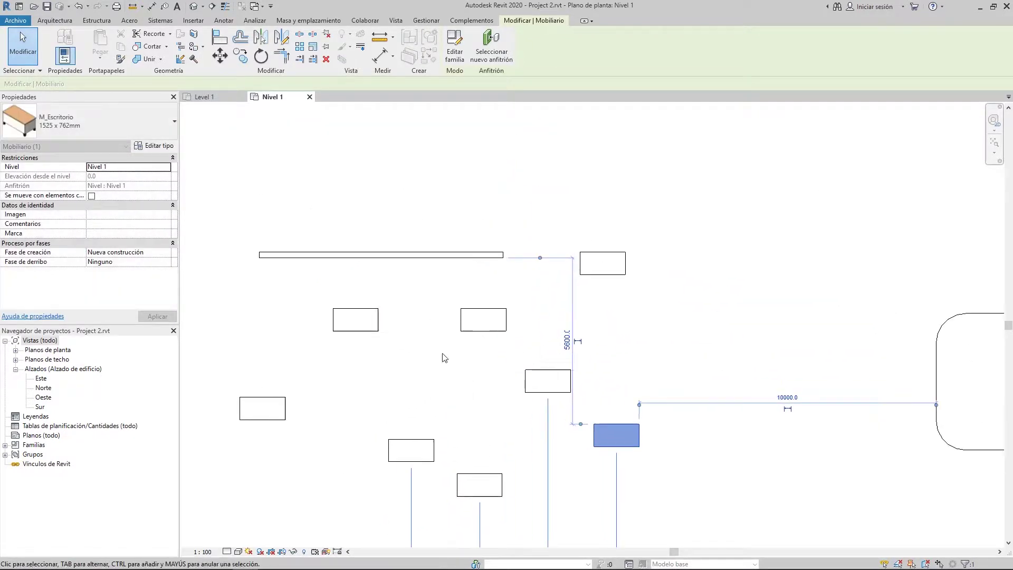
- Move the eastern desk of the aligned pair southwest, and slide the wall-aligned desk east to about 9700 mm from the rounded outline
left_click_drag(490, 332, 471, 358)
left_click(590, 276)
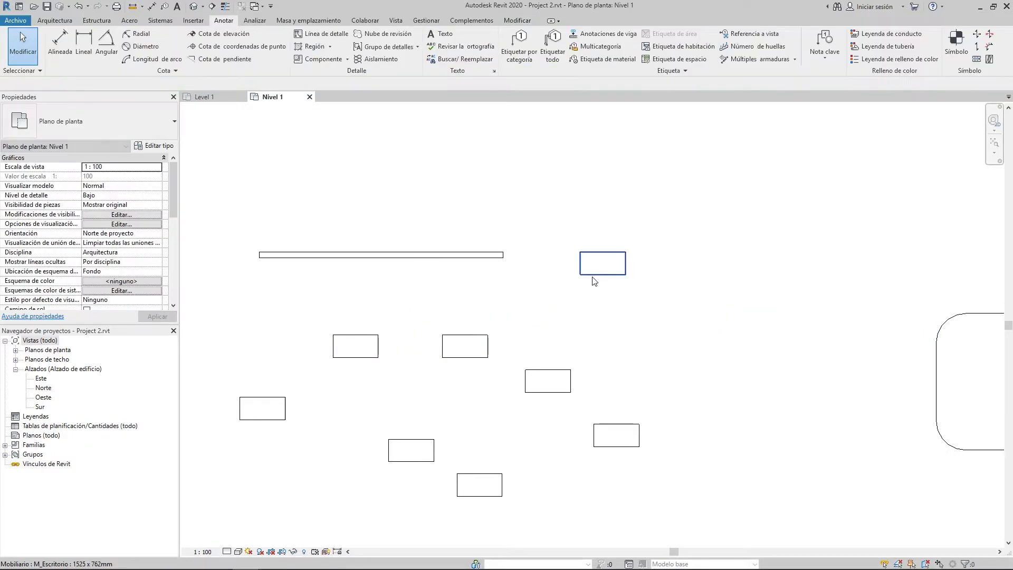
left_click(593, 276)
left_click_drag(598, 264, 621, 264)
middle_click_drag(518, 342, 545, 284)
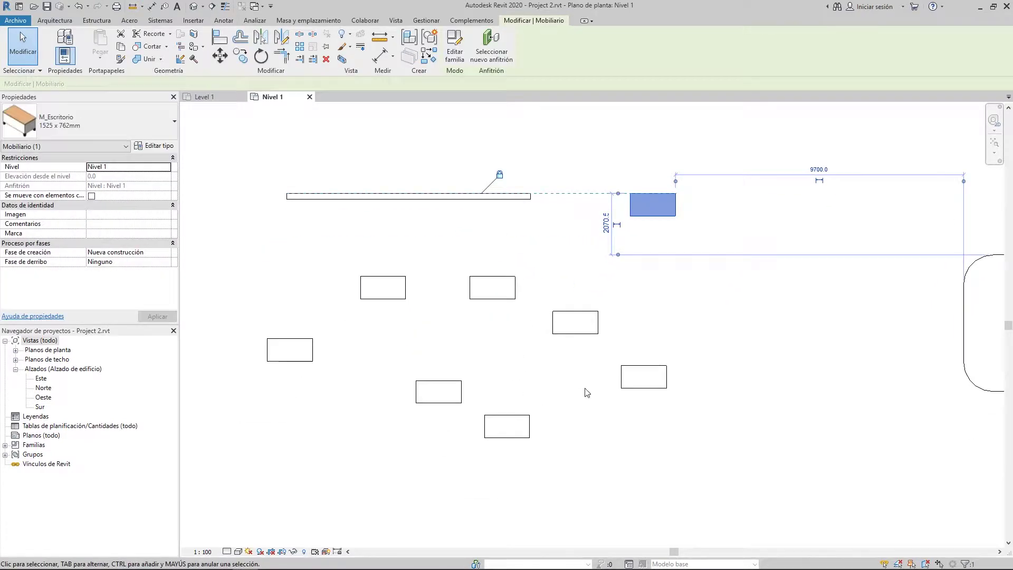
left_click(573, 365)
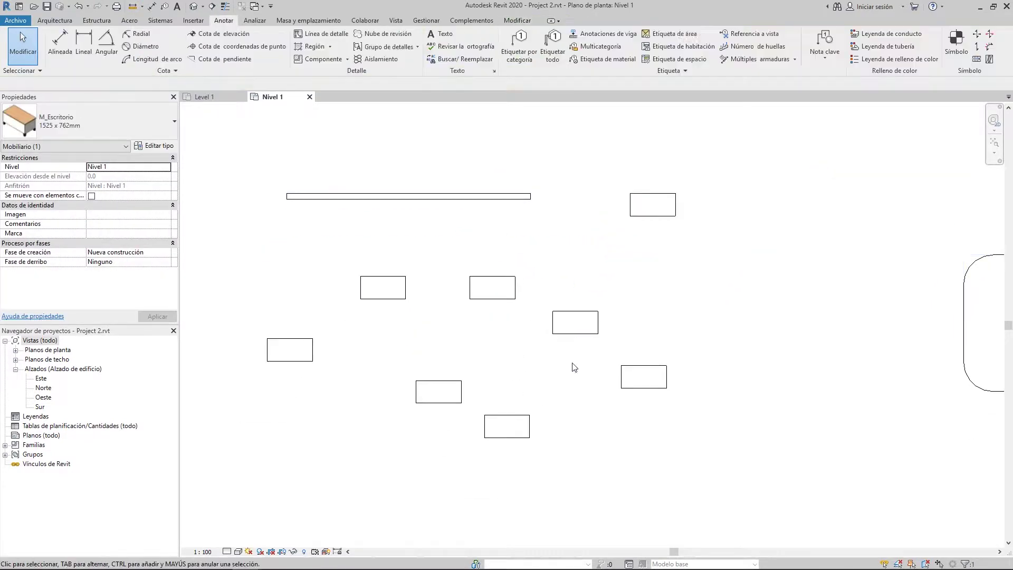
- Reveal the view's constraints and delete the alignment constraint between the long wall and the northeast desk
left_click(338, 551)
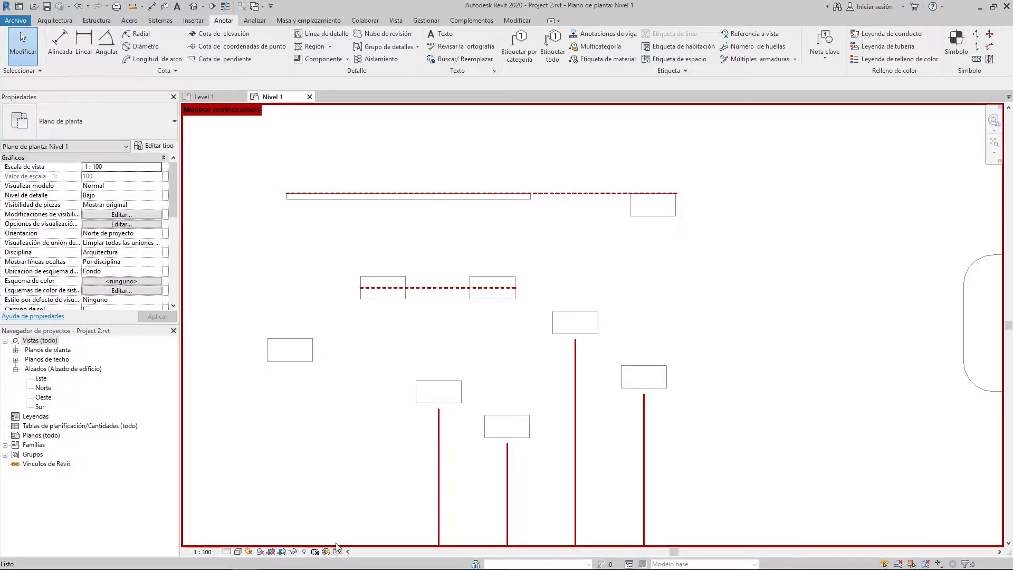
scroll(520, 195, "down", 3)
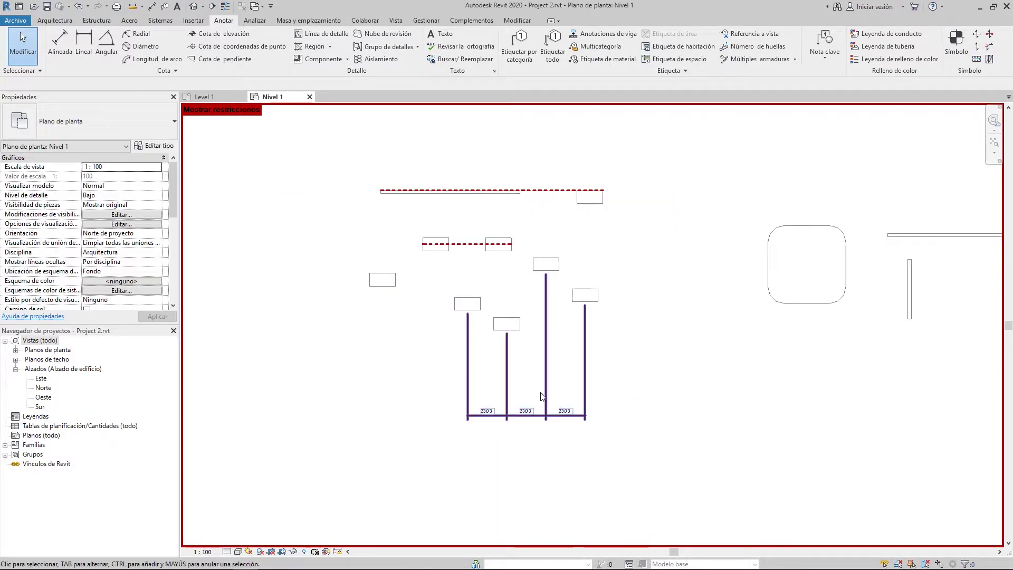
left_click(543, 190)
left_click(549, 203)
left_click(547, 190)
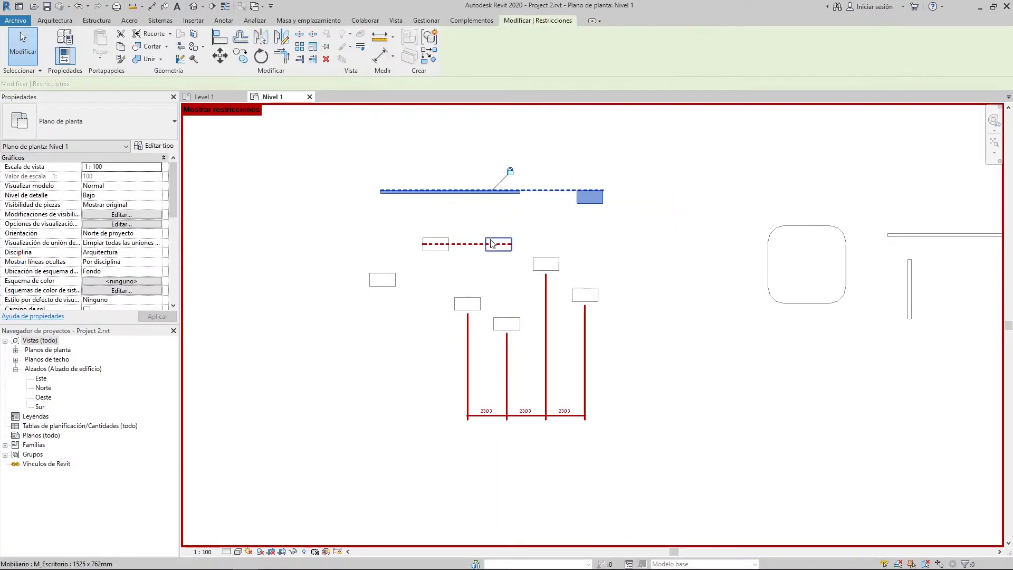
key("Delete")
- Delete the desk pair's alignment constraint and the four desks' equality constraint, and stop revealing constraints
left_click(491, 244)
key("Delete")
left_click(524, 391)
key("Delete")
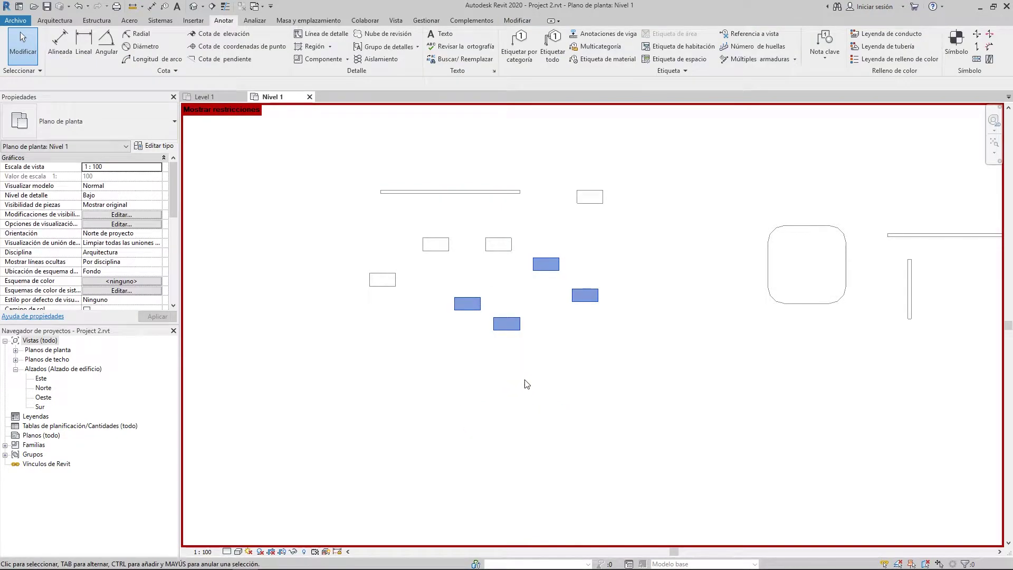
left_click(339, 552)
- Move three formerly equality-constrained desks independently: the westernmost one north and the two easternmost ones southwest
scroll(581, 200, "up", 3)
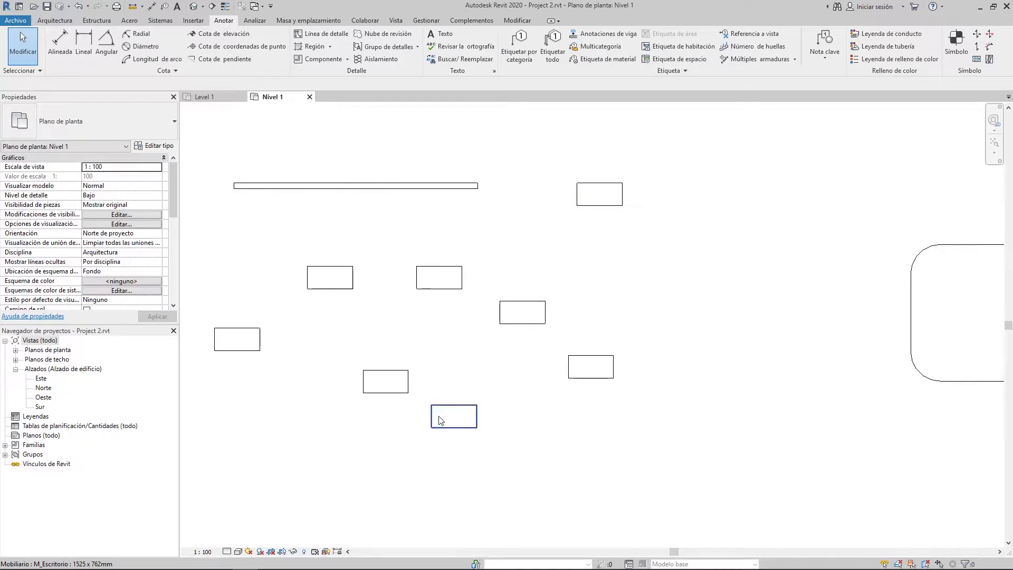
left_click_drag(396, 399, 399, 357)
left_click_drag(524, 328, 470, 385)
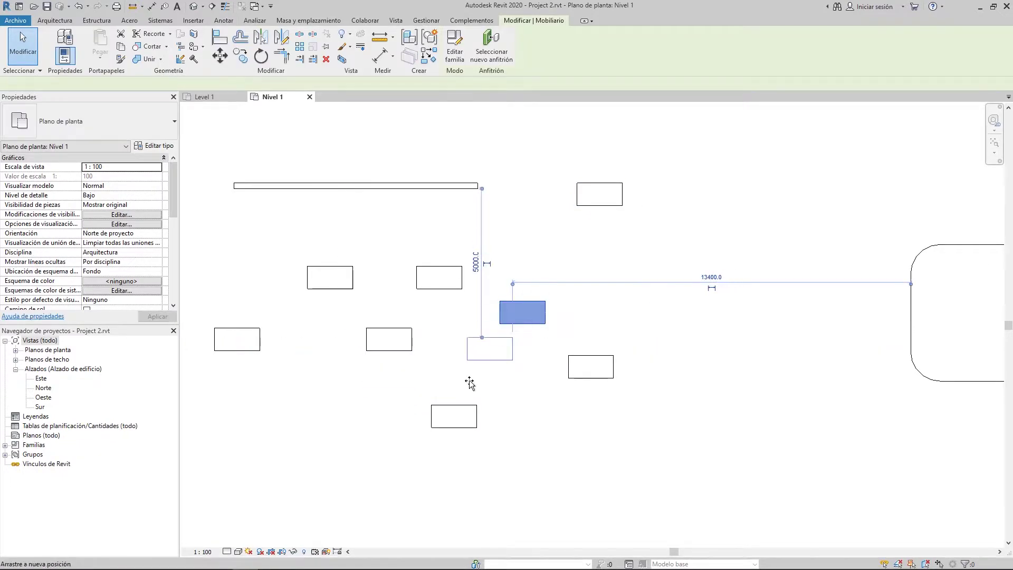
left_click_drag(582, 376, 553, 408)
- Move the eastern desk of the former aligned pair west, the northeast desk southwest, and the long wall northeast
left_click(430, 276)
left_click_drag(430, 277, 389, 288)
left_click(607, 206)
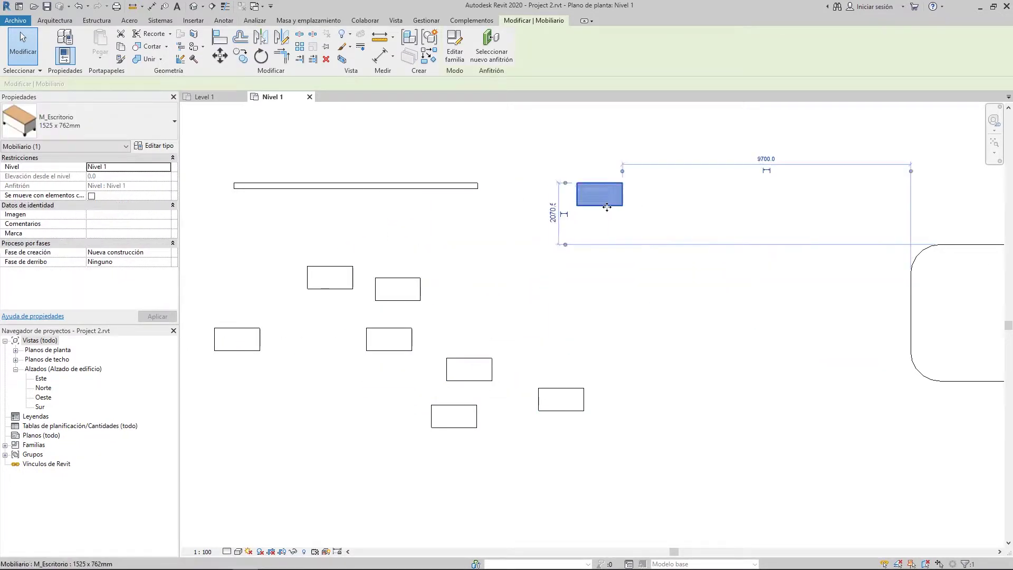
left_click_drag(607, 206, 542, 241)
left_click(468, 167)
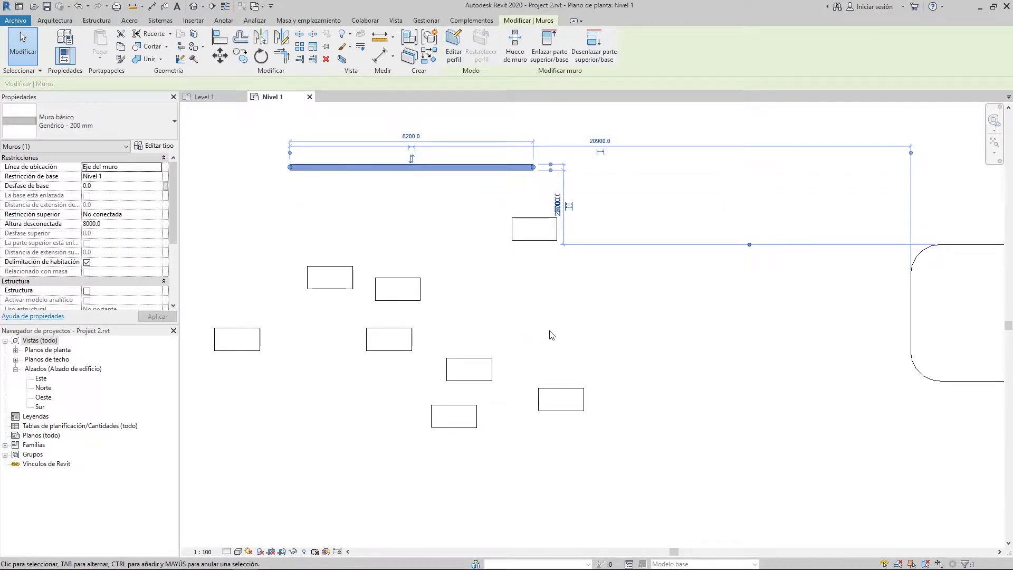
- Offset a copy of the rounded outline's northwest corner arc graphically 1400 mm outward, and undo the offset
scroll(551, 336, "down", 3)
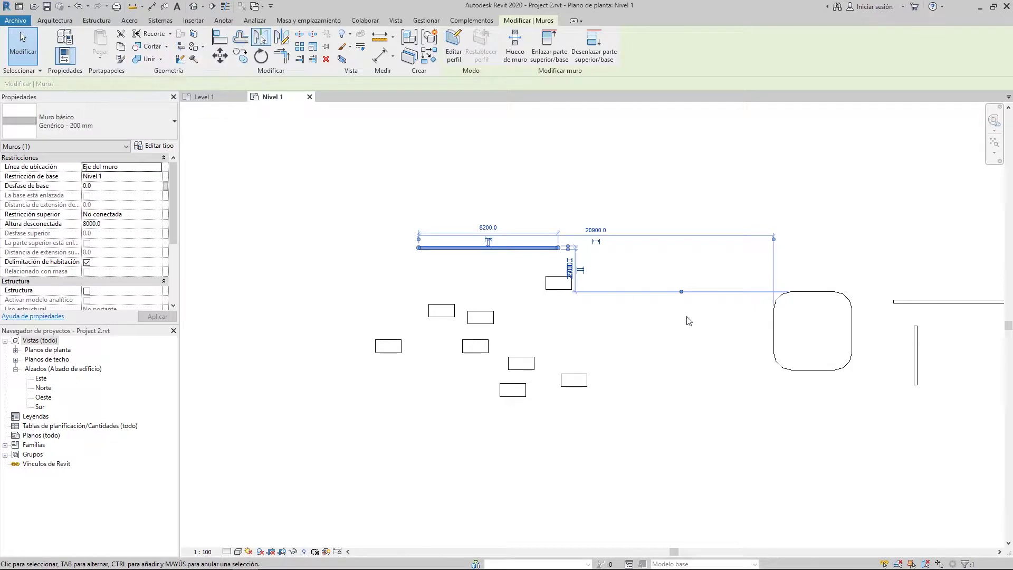
scroll(791, 308, "down", 2)
middle_click_drag(857, 296, 444, 263)
scroll(483, 312, "up", 3)
left_click(346, 274)
scroll(363, 342, "up", 3)
left_click(516, 24)
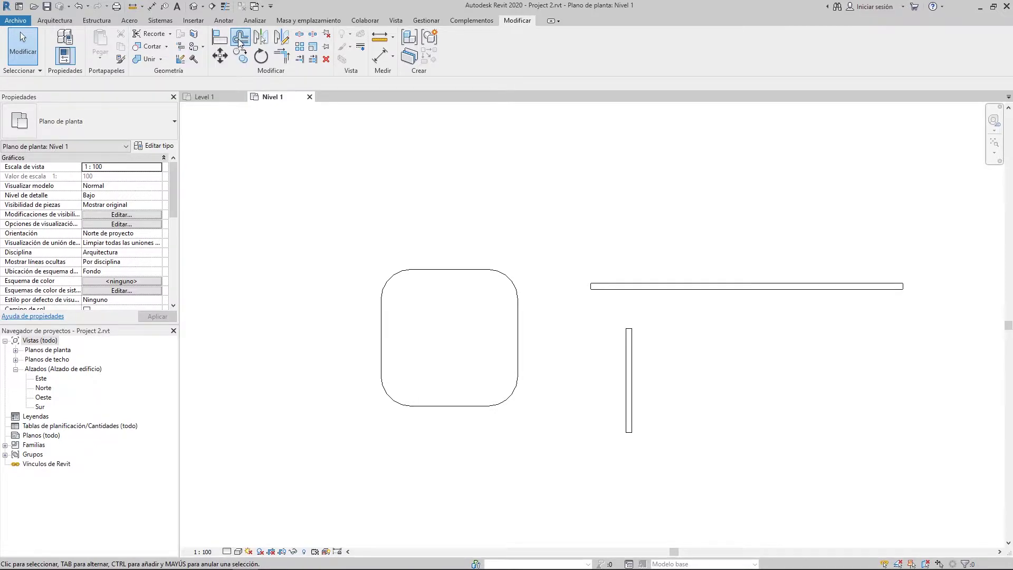
left_click(240, 38)
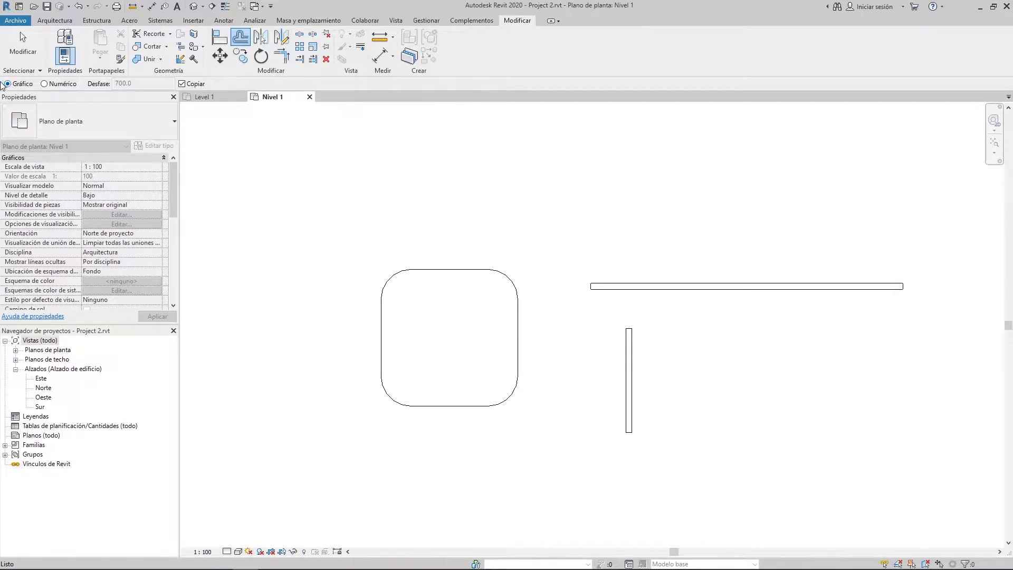
scroll(425, 271, "up", 3)
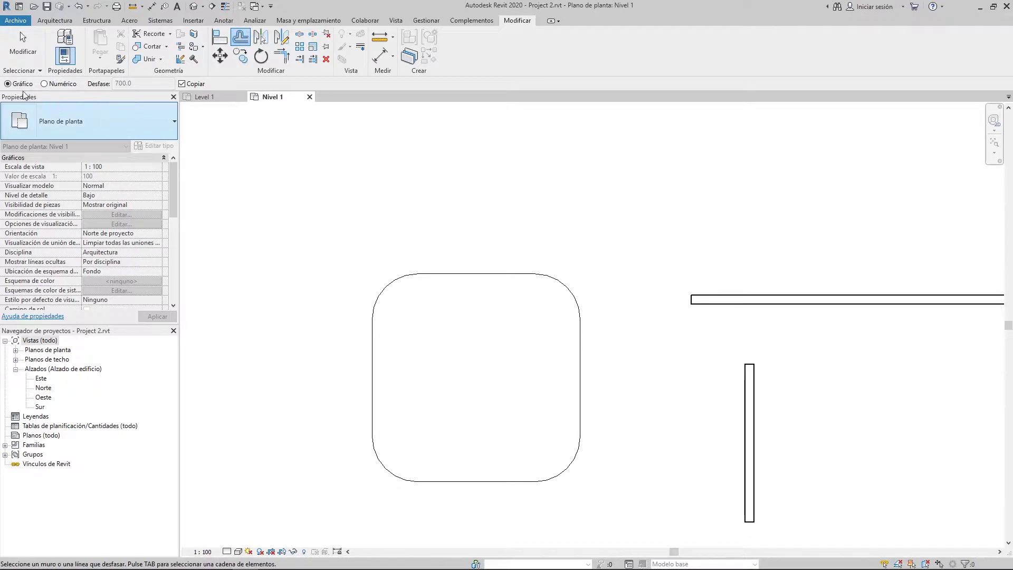
scroll(285, 268, "up", 2)
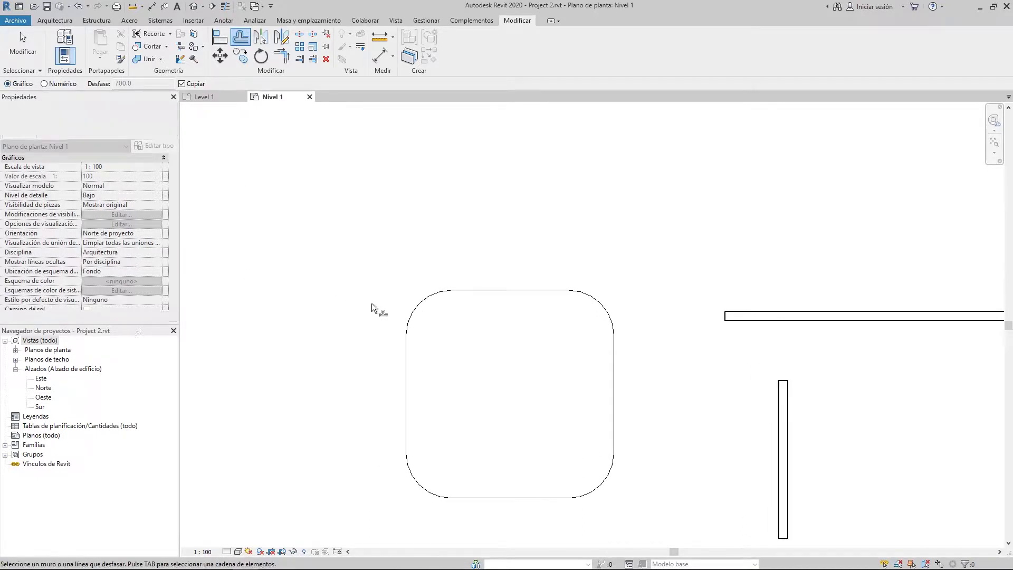
left_click(430, 302)
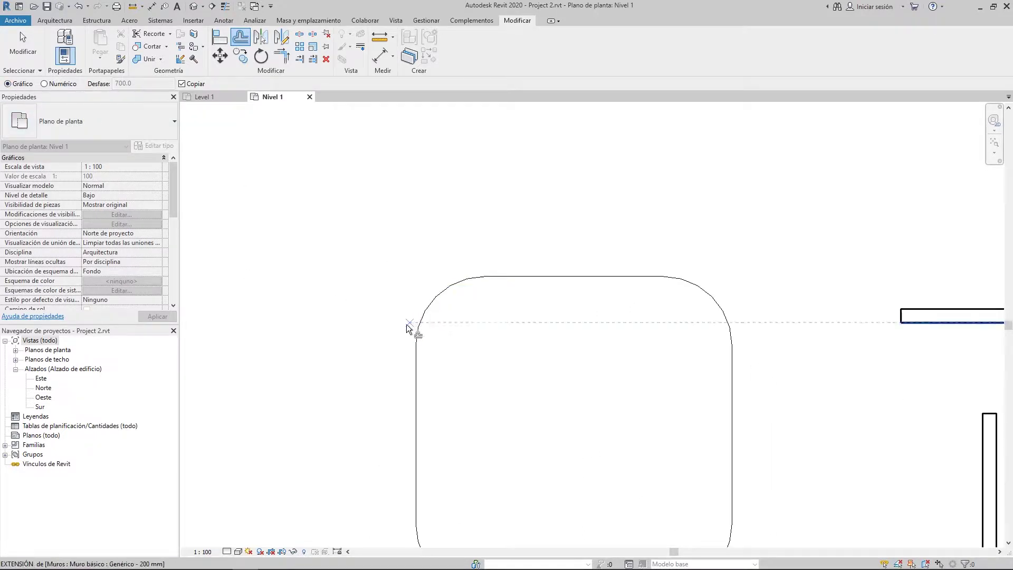
left_click(431, 302)
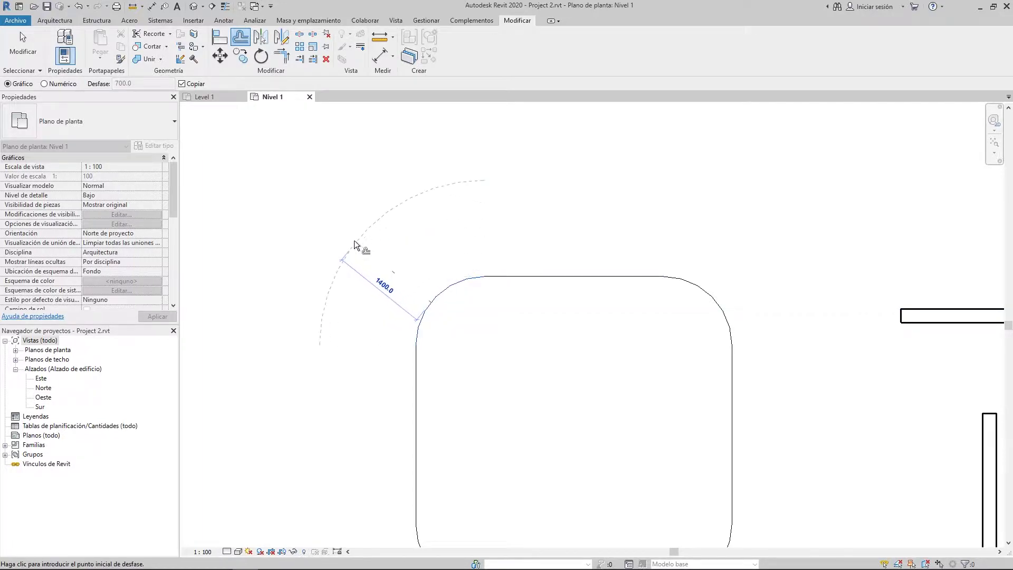
left_click(354, 240)
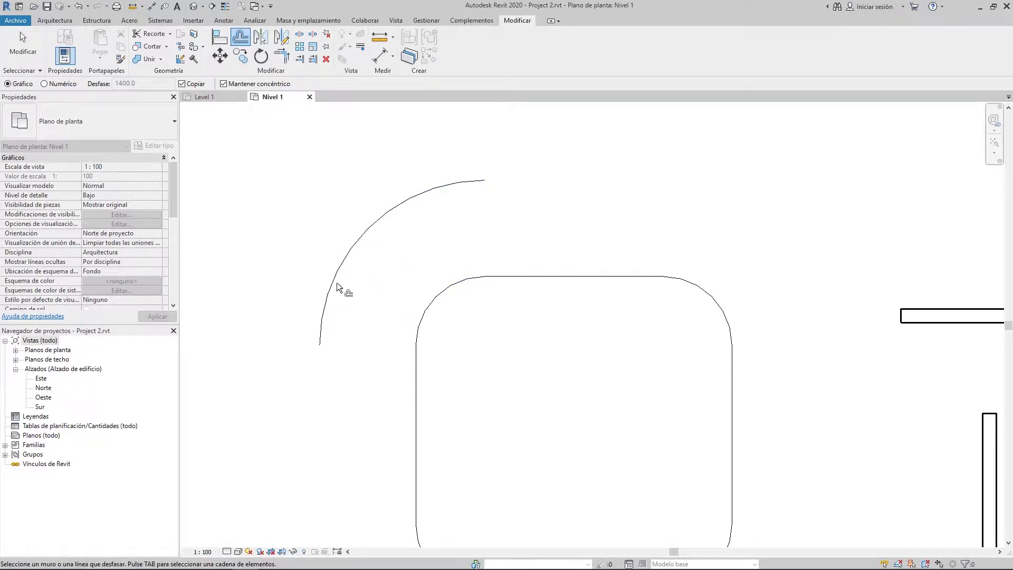
key("ctrl+z")
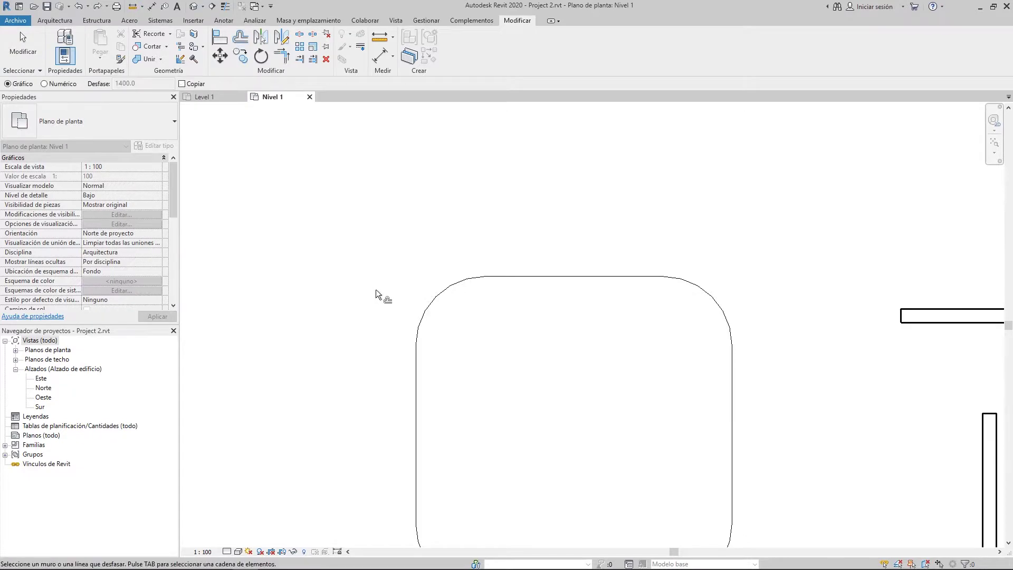
- Offset a copy of the whole rounded outline chain outward, using the numeric method with a distance of 1400 mm
left_click(45, 83)
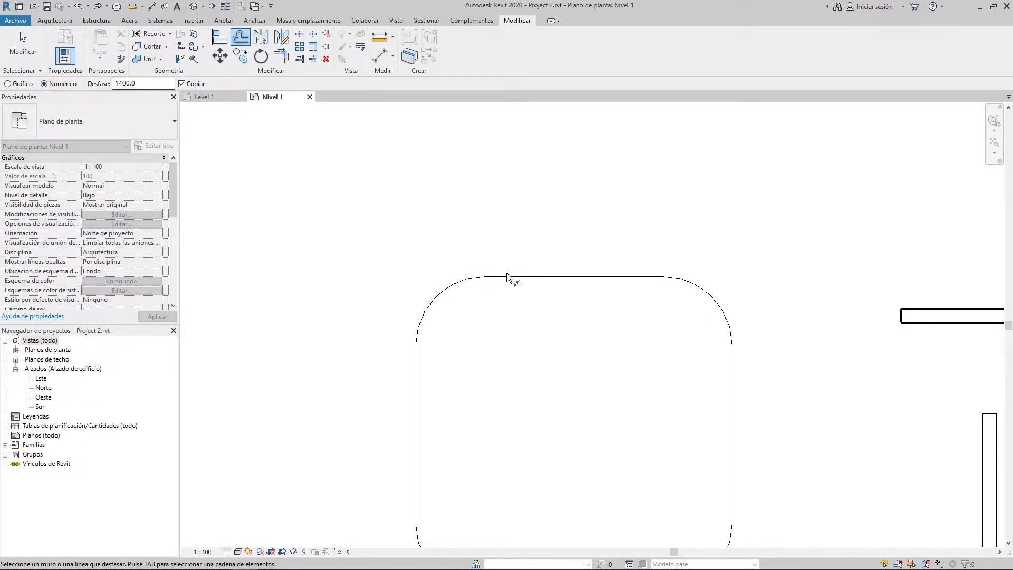
scroll(454, 285, "down", 3)
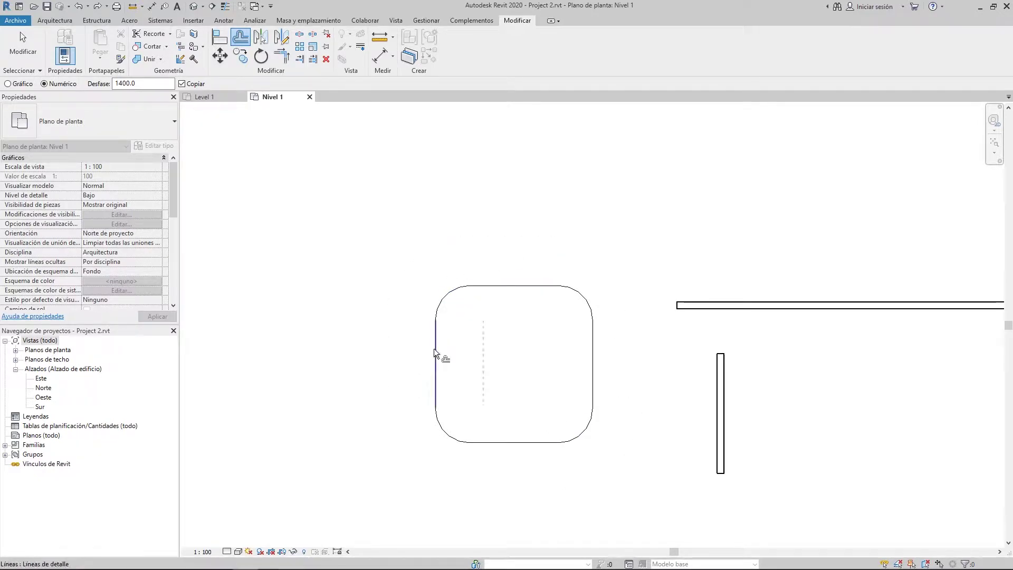
scroll(447, 297, "up", 2)
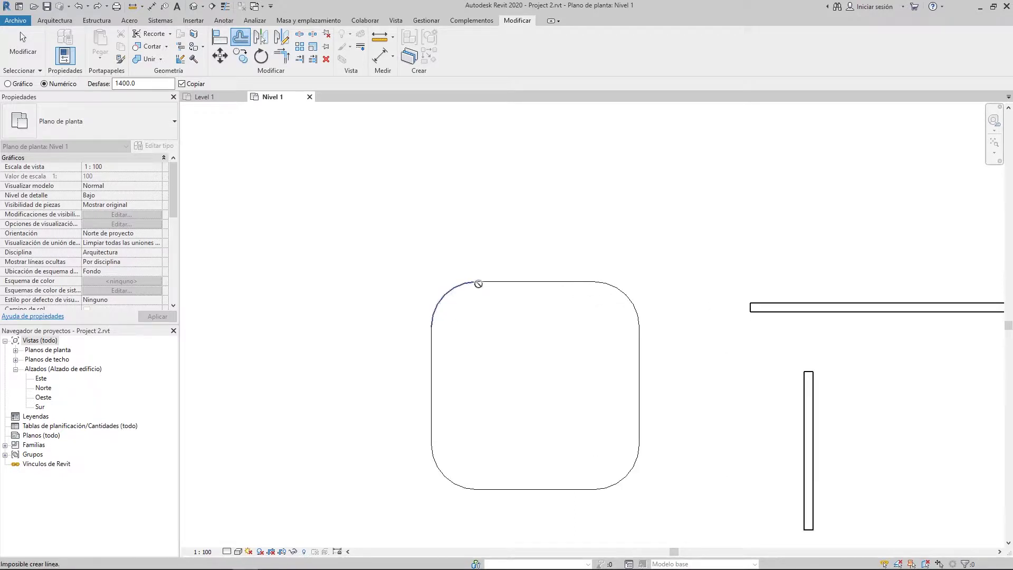
key("Tab")
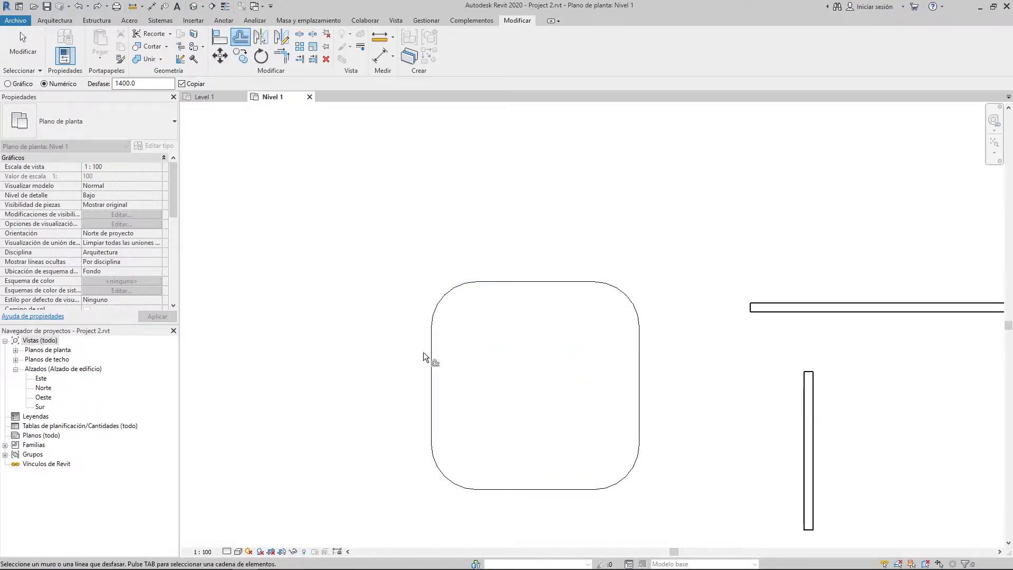
key("Tab")
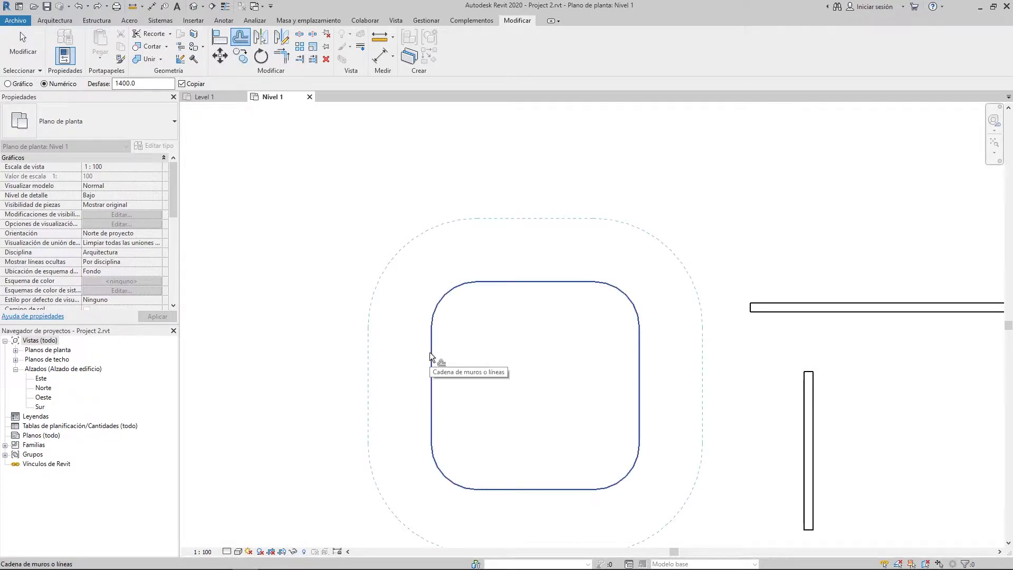
left_click(429, 352)
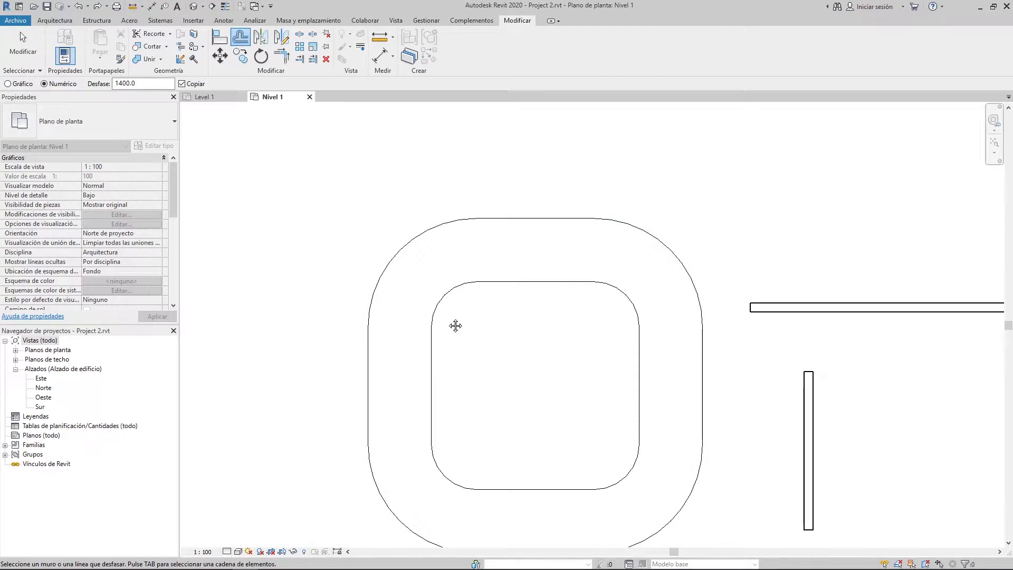
middle_click_drag(454, 325, 463, 314)
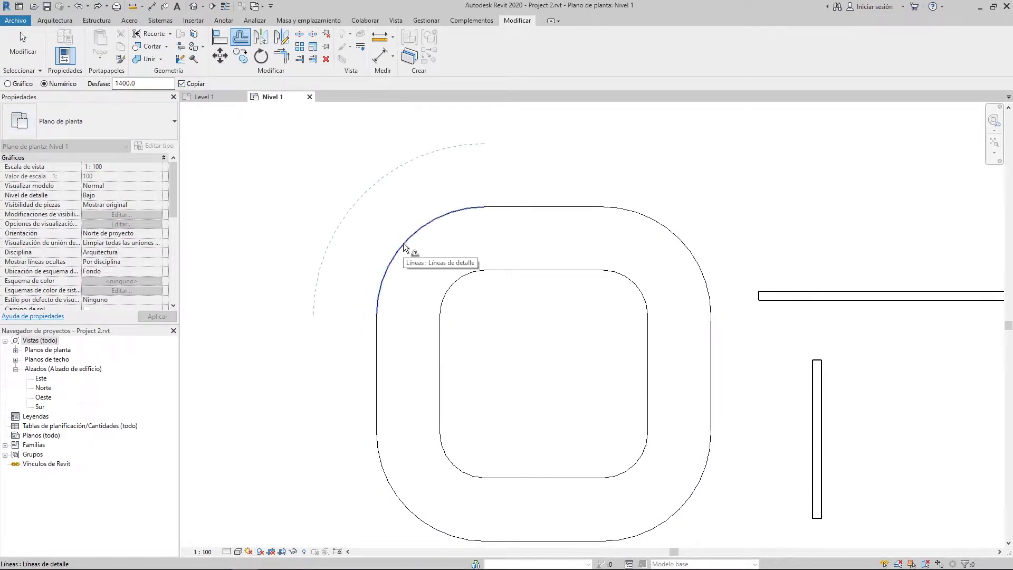
- Offset the outer outline chain 1400 mm outward without copying it, undo both chain offsets, and leave the Offset command
left_click(182, 84)
scroll(459, 246, "down", 2)
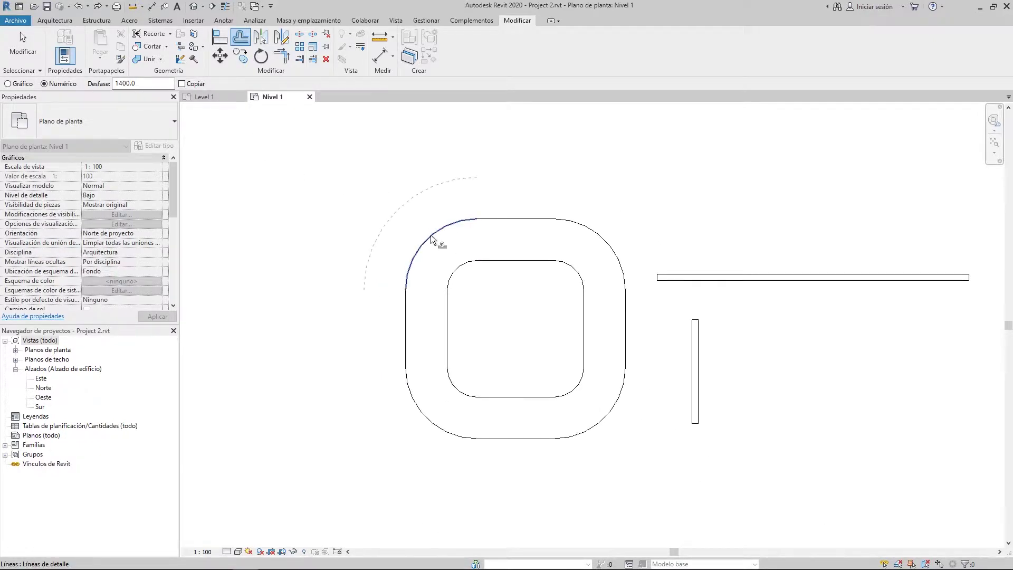
key("Tab")
left_click(430, 235)
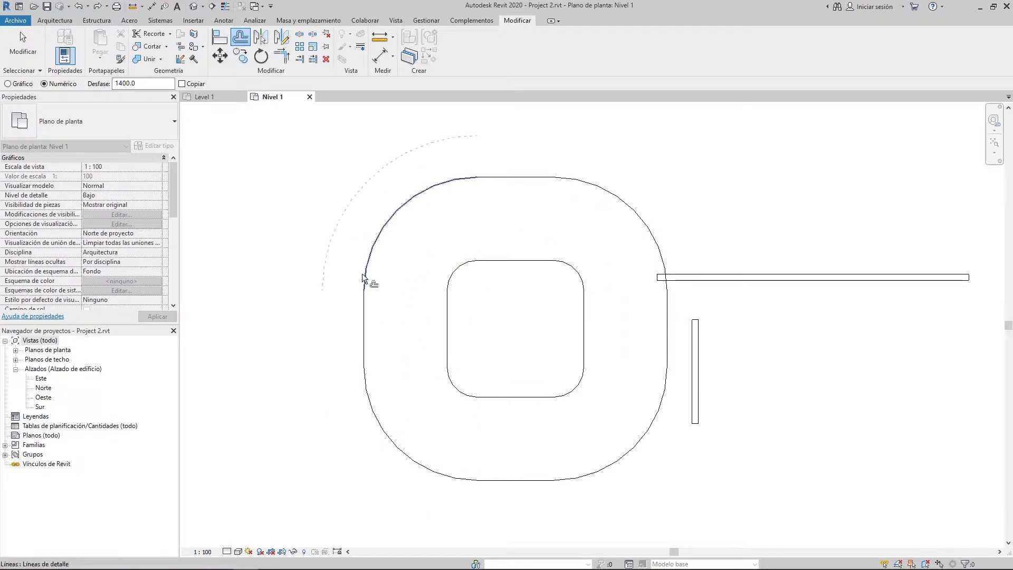
key("ctrl+z")
key("ctrl+z")
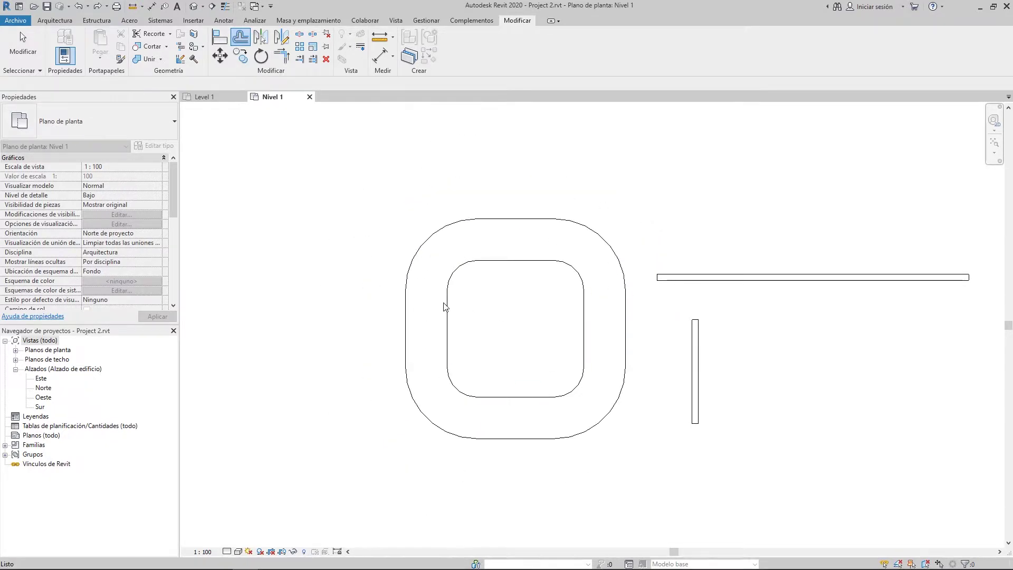
middle_click_drag(517, 342, 395, 264)
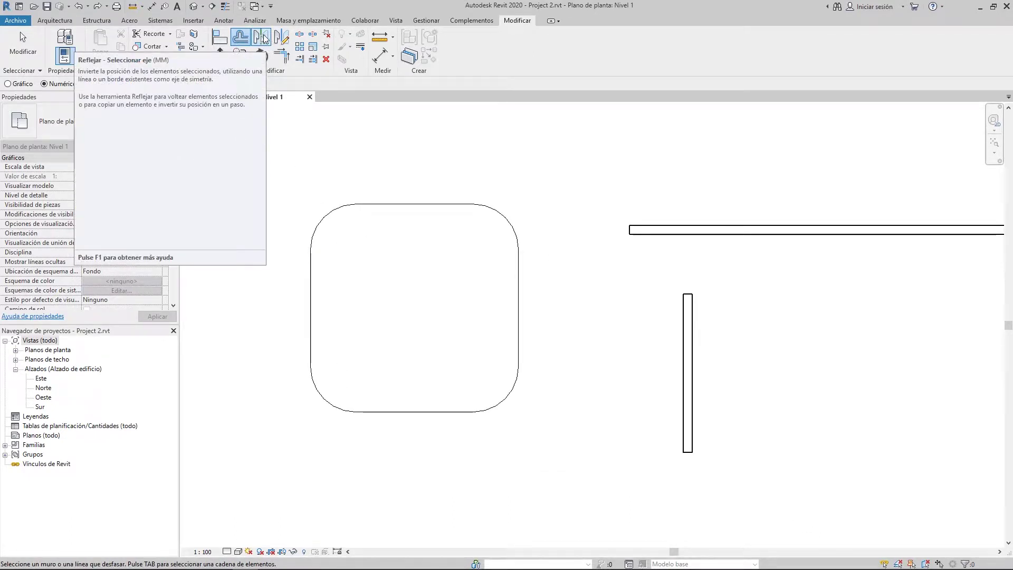
key("Escape")
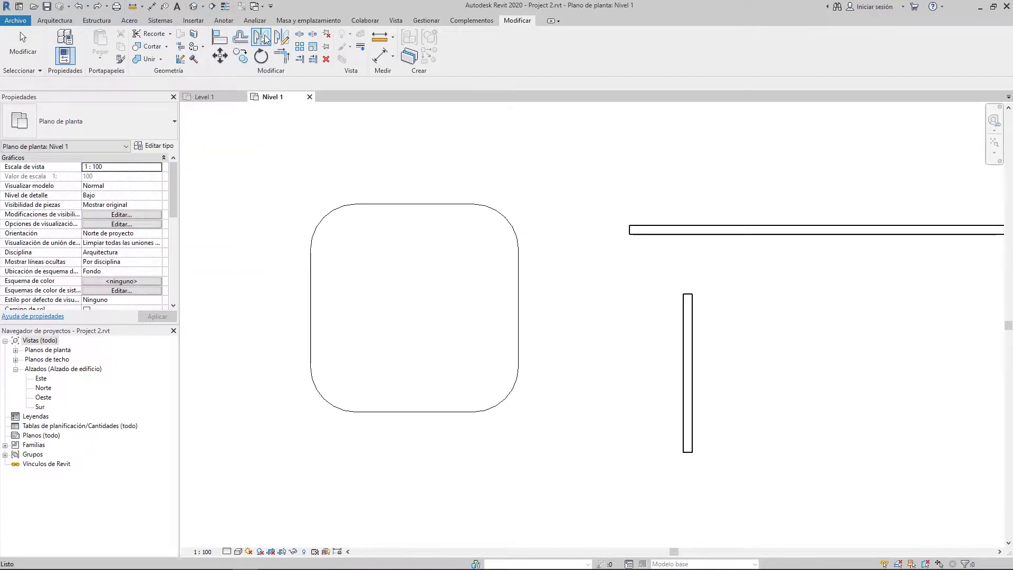
- Mirror a copy of the whole rounded outline about the centreline of the short vertical wall
left_click(262, 39)
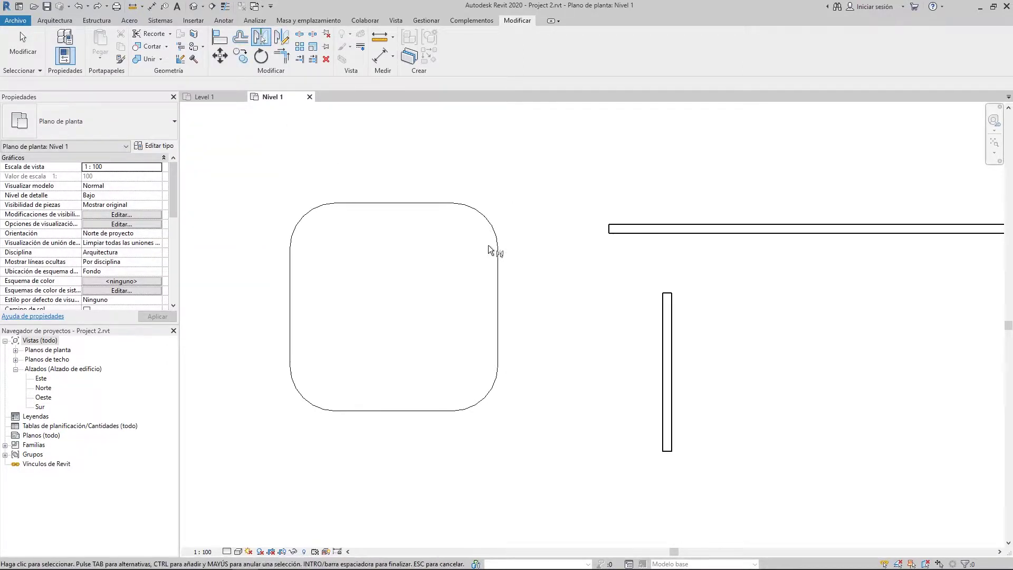
left_click_drag(578, 450, 256, 166)
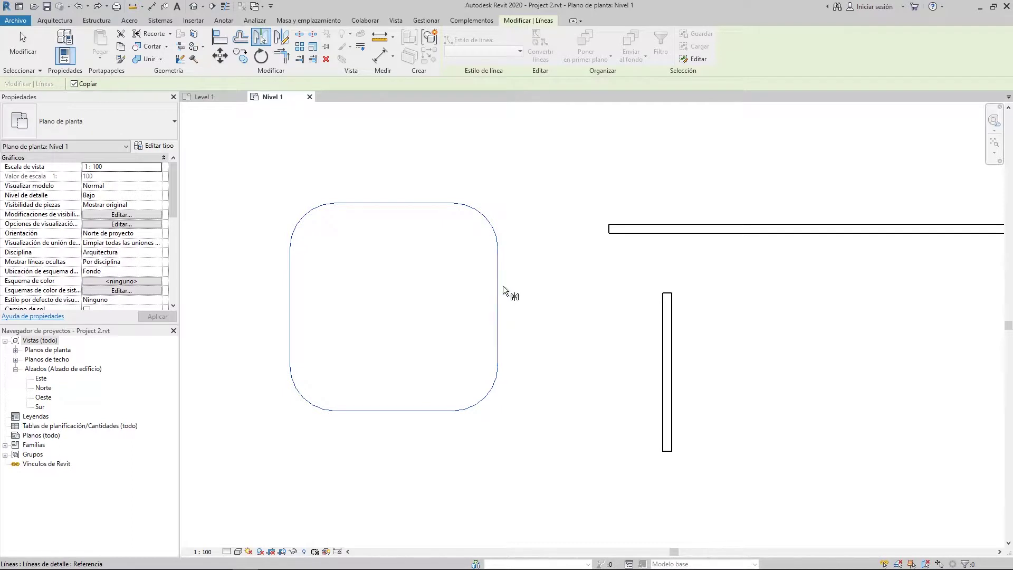
middle_click_drag(502, 286, 453, 287)
middle_click_drag(652, 339, 407, 298)
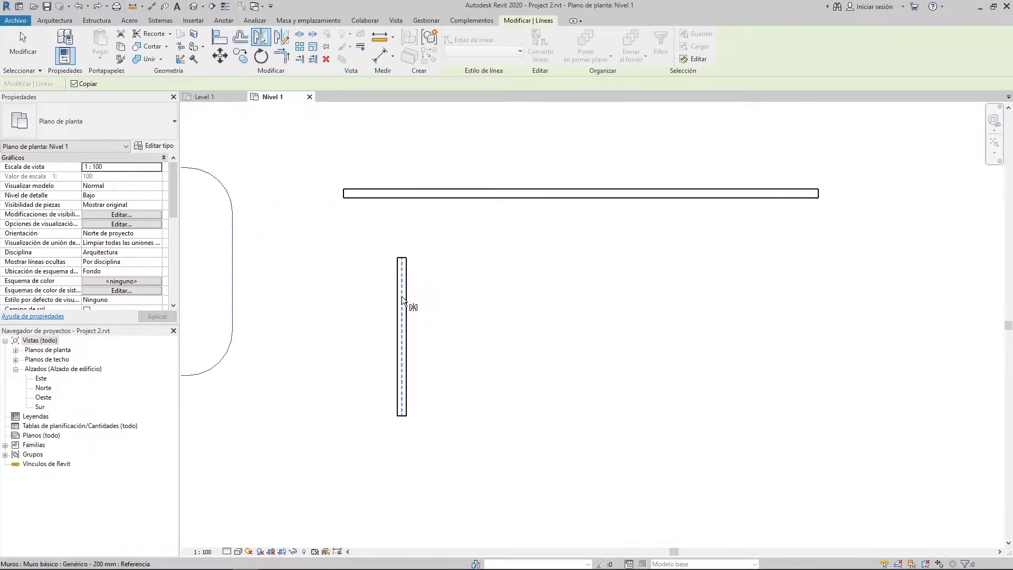
scroll(406, 298, "down", 1)
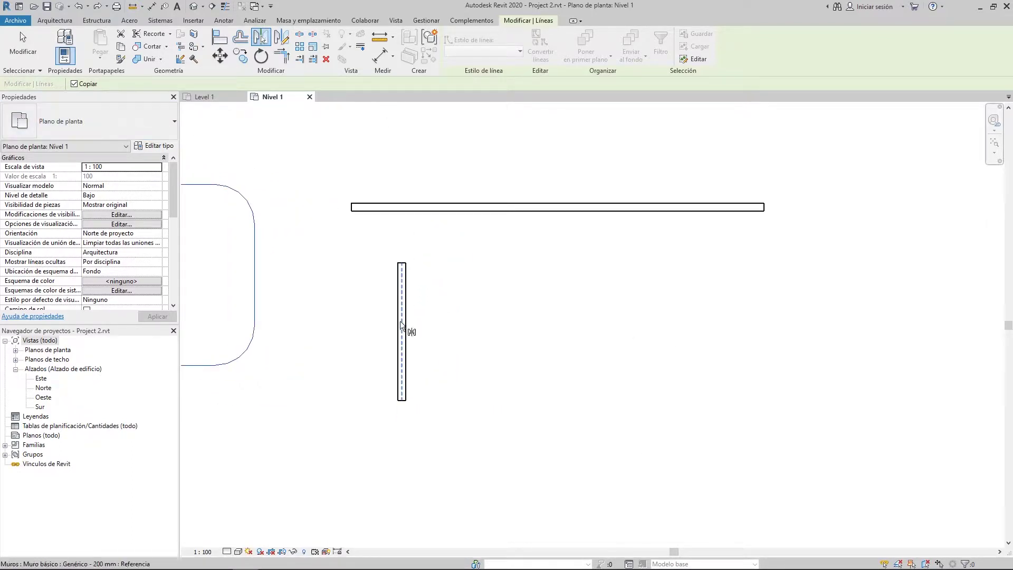
middle_click_drag(428, 341, 461, 360)
scroll(363, 256, "up", 2)
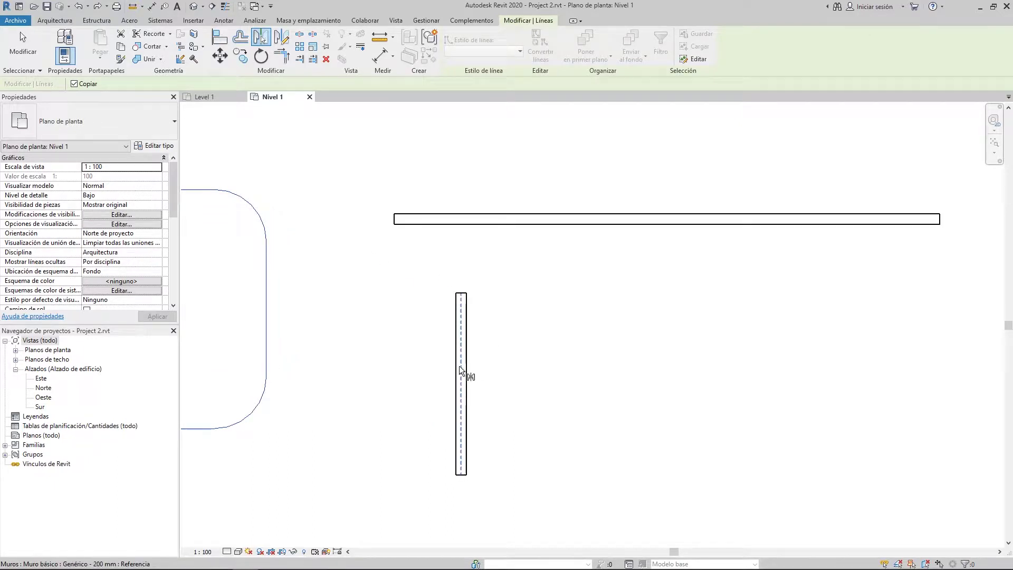
left_click(459, 366)
scroll(671, 196, "down", 3)
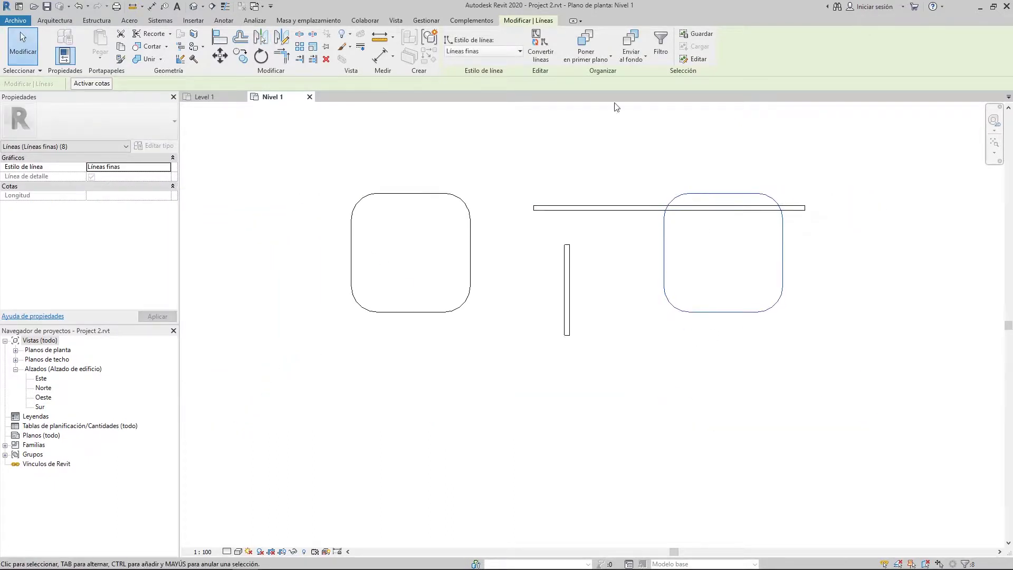
middle_click_drag(682, 220, 621, 320)
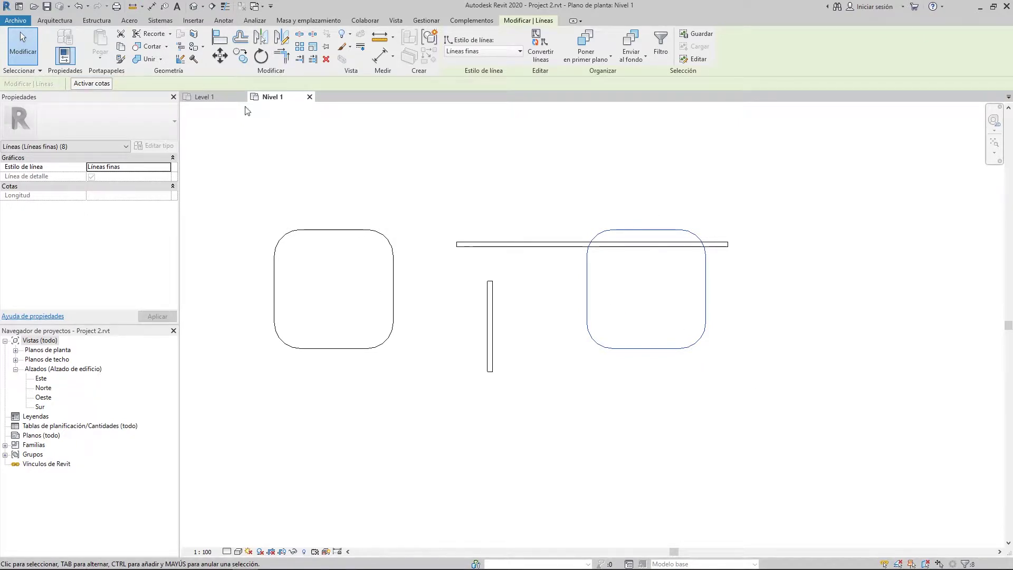
scroll(498, 348, "up", 2)
scroll(529, 285, "down", 3)
scroll(358, 143, "up", 3)
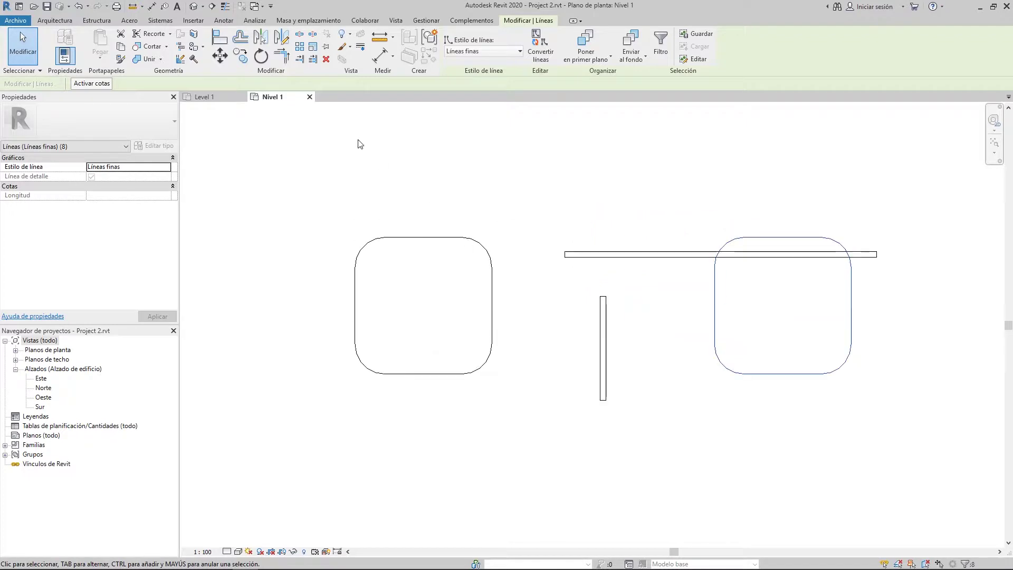
left_click(283, 35)
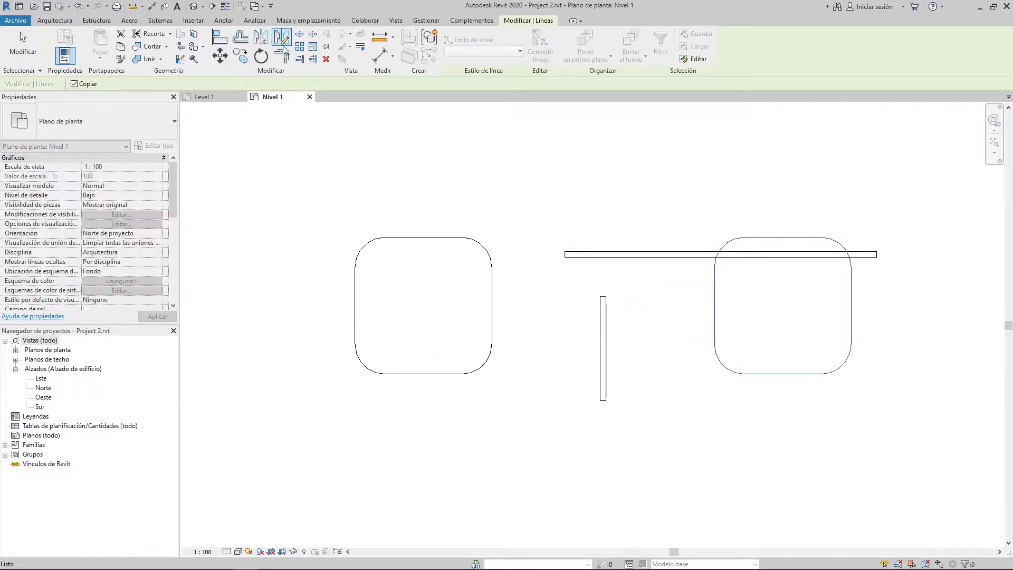
left_click(529, 410)
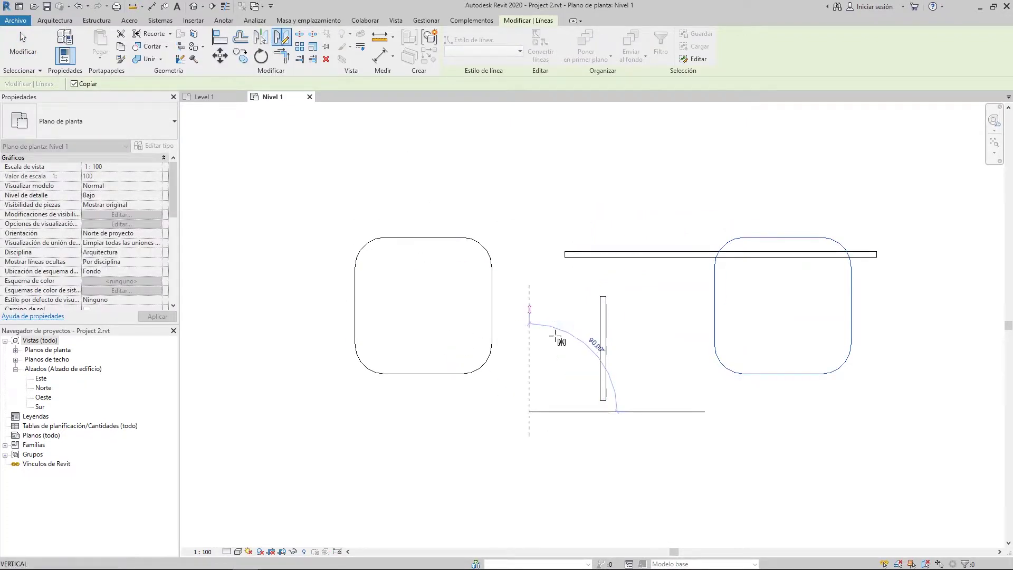
key("Escape")
key("Escape")
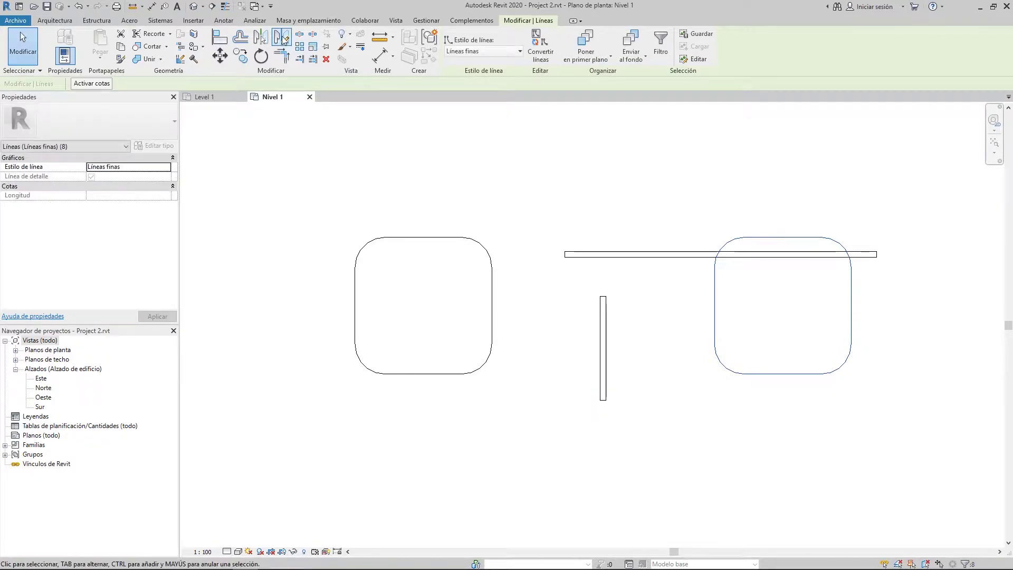
- Mirror a copy of the leftmost rounded square about a drawn diagonal axis that starts below it
left_click_drag(549, 477, 302, 215)
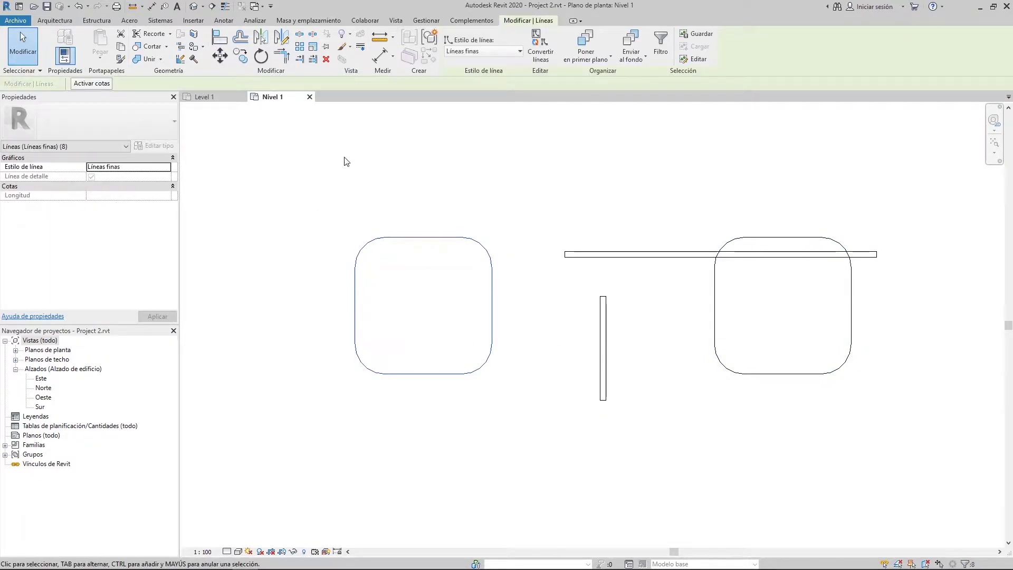
left_click(280, 43)
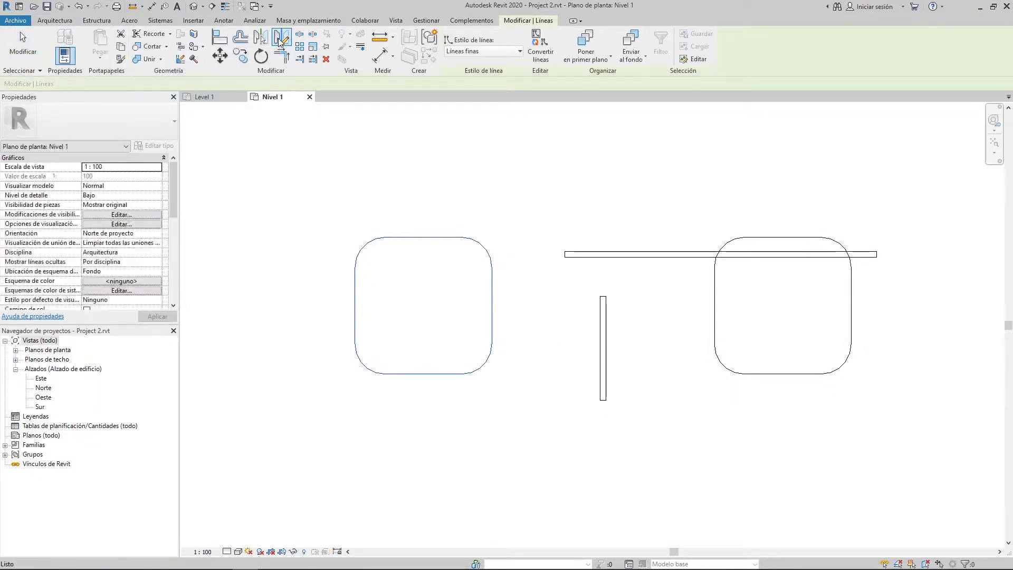
middle_click_drag(381, 437, 328, 395)
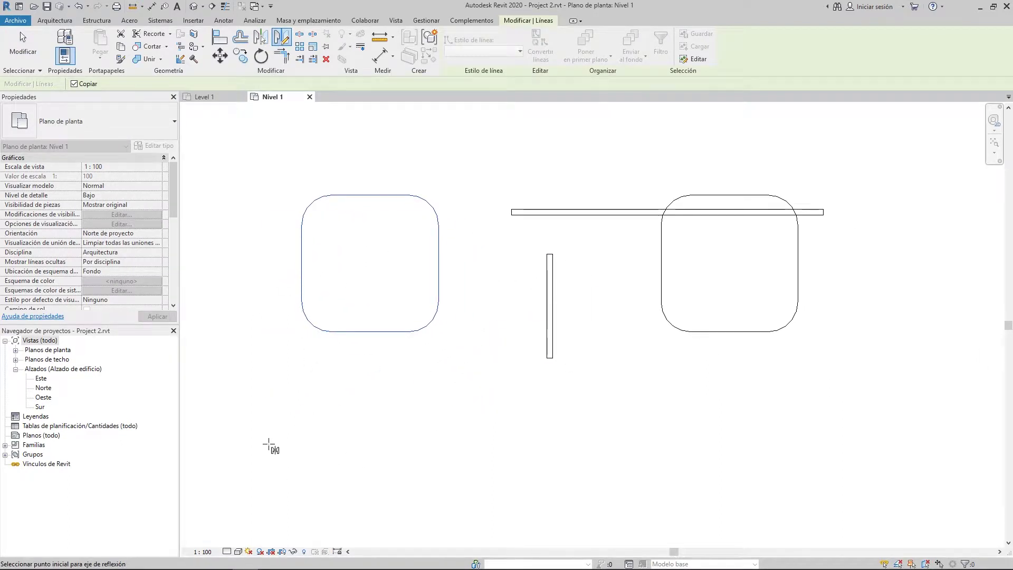
left_click(303, 405)
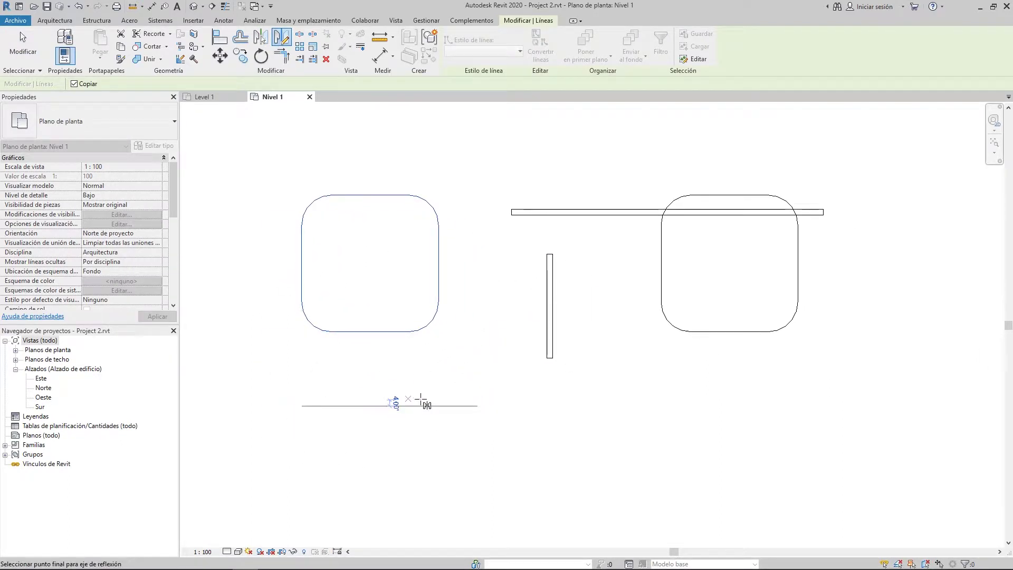
left_click(485, 320)
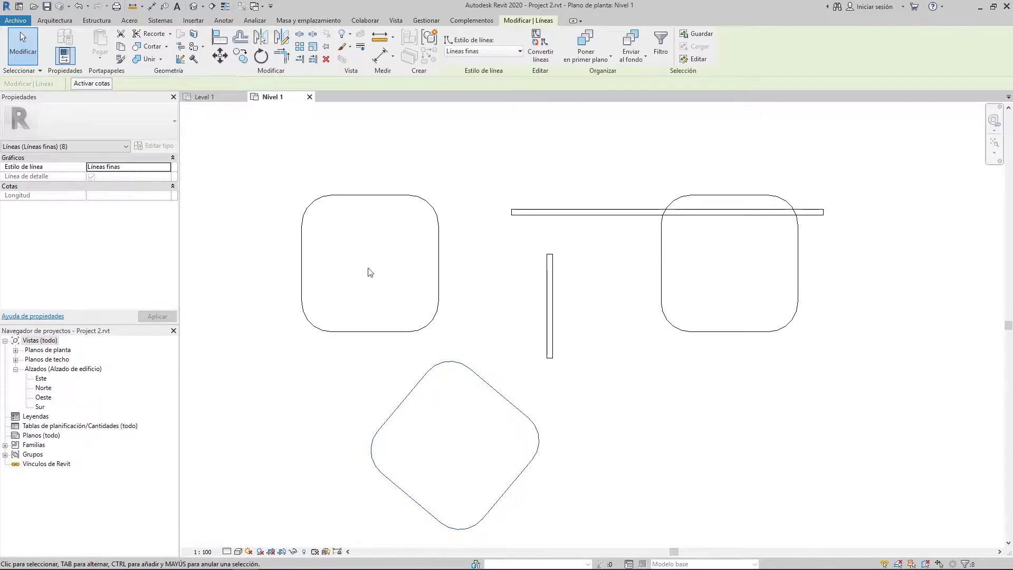
middle_click_drag(460, 413, 469, 398)
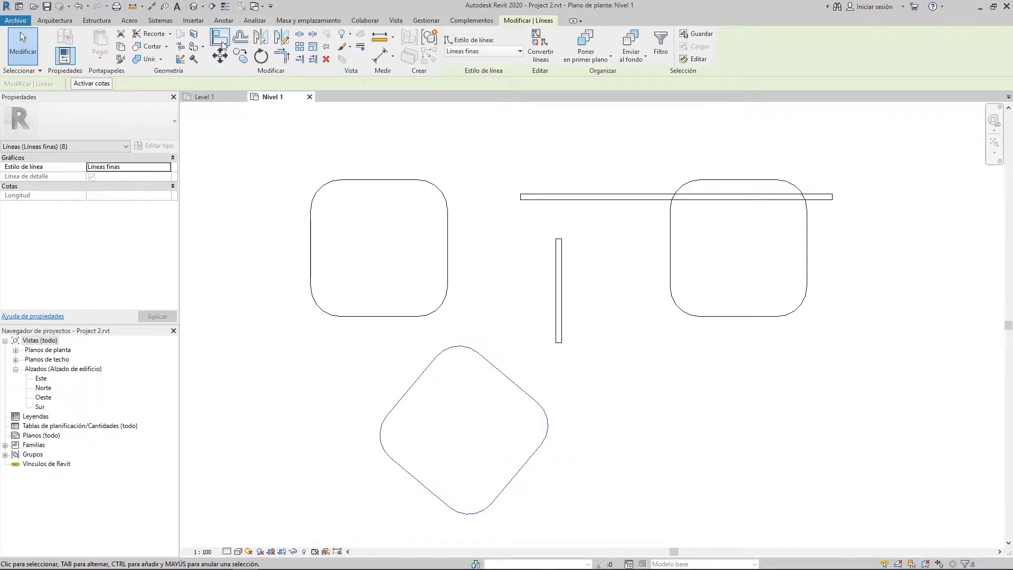
left_click(220, 55)
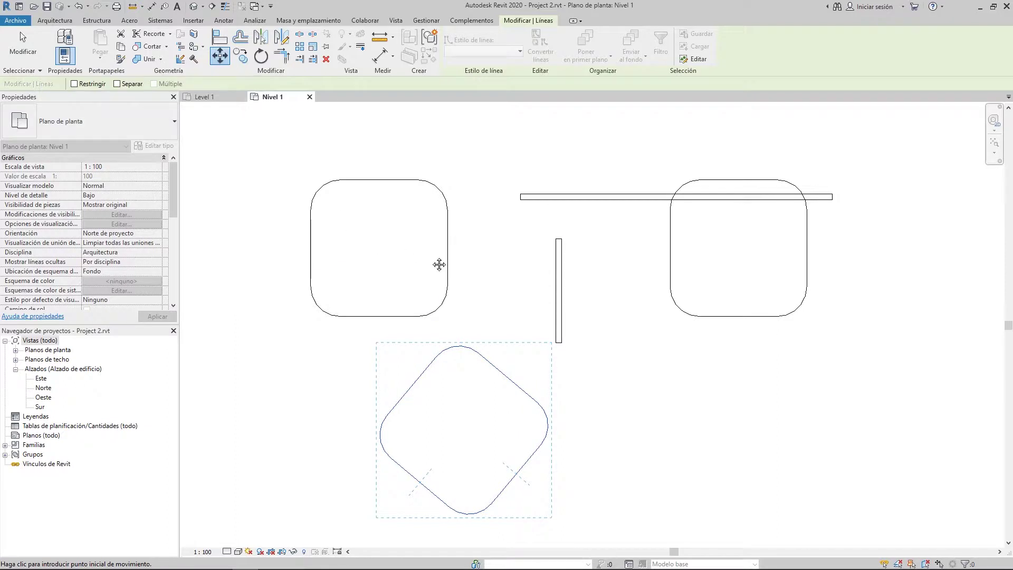
middle_click_drag(439, 264, 489, 317)
scroll(478, 310, "down", 5)
scroll(388, 269, "up", 4)
middle_click_drag(421, 287, 576, 264)
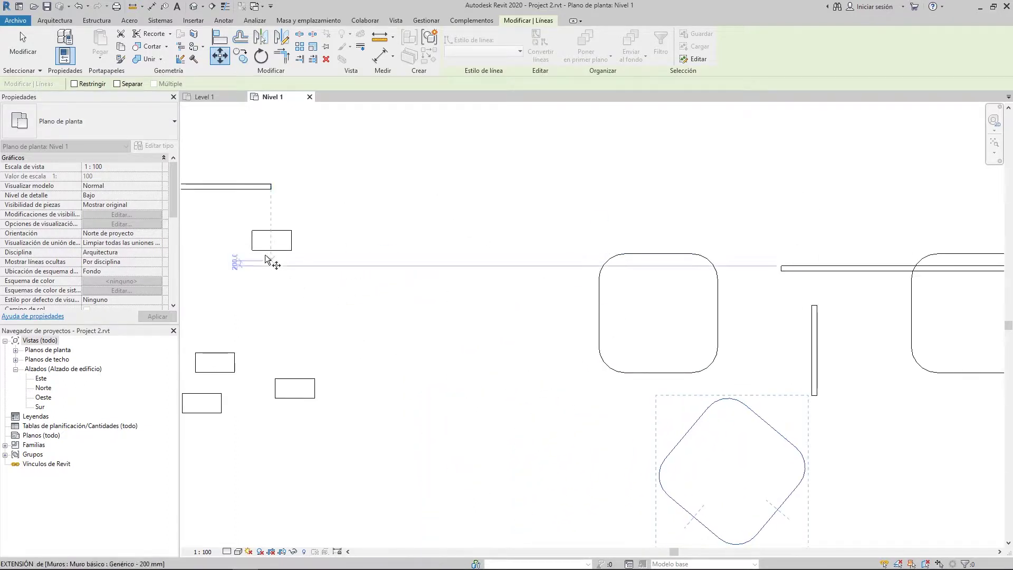
left_click(277, 230)
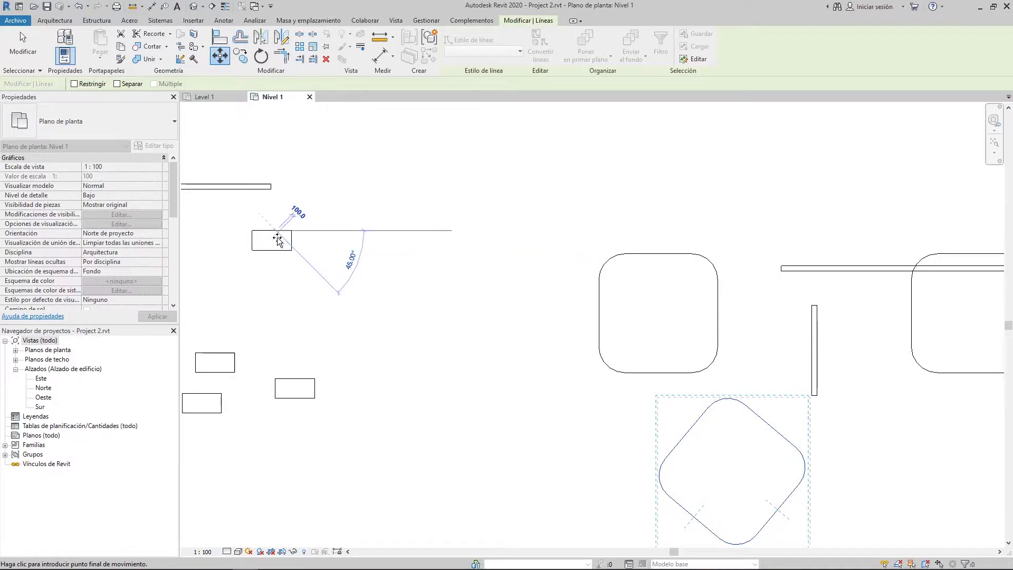
key("Escape")
key("Escape")
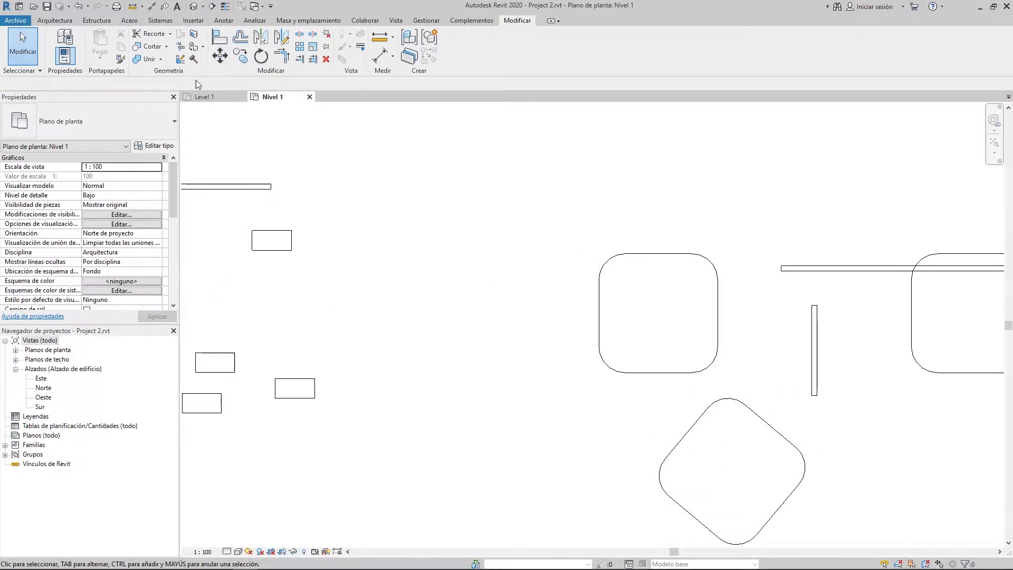
- Move the M_Escritorio desk nearest the wall's end freely into the empty area before the rounded square
left_click(266, 246)
scroll(265, 211, "up", 1)
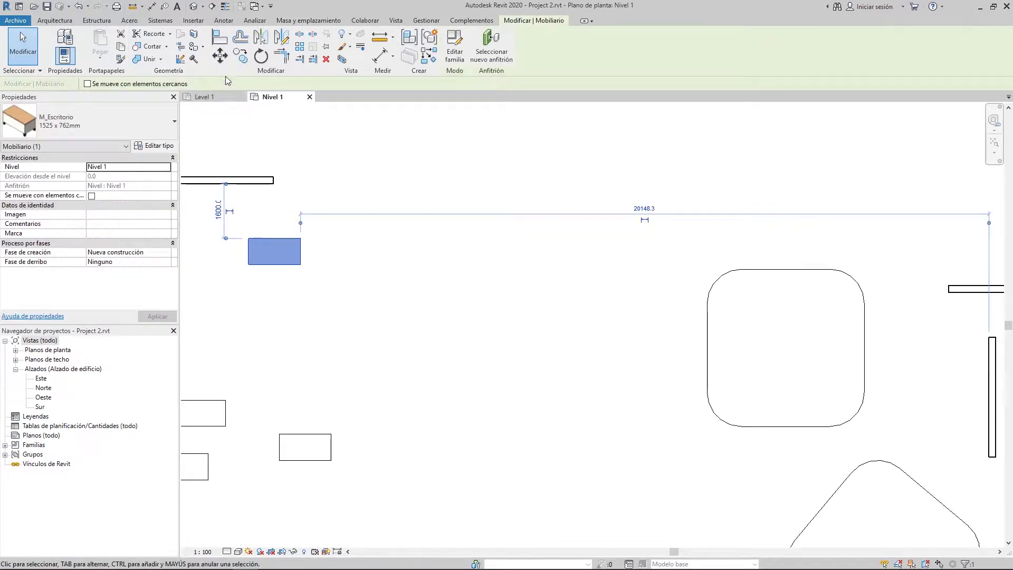
left_click(215, 58)
left_click(267, 256)
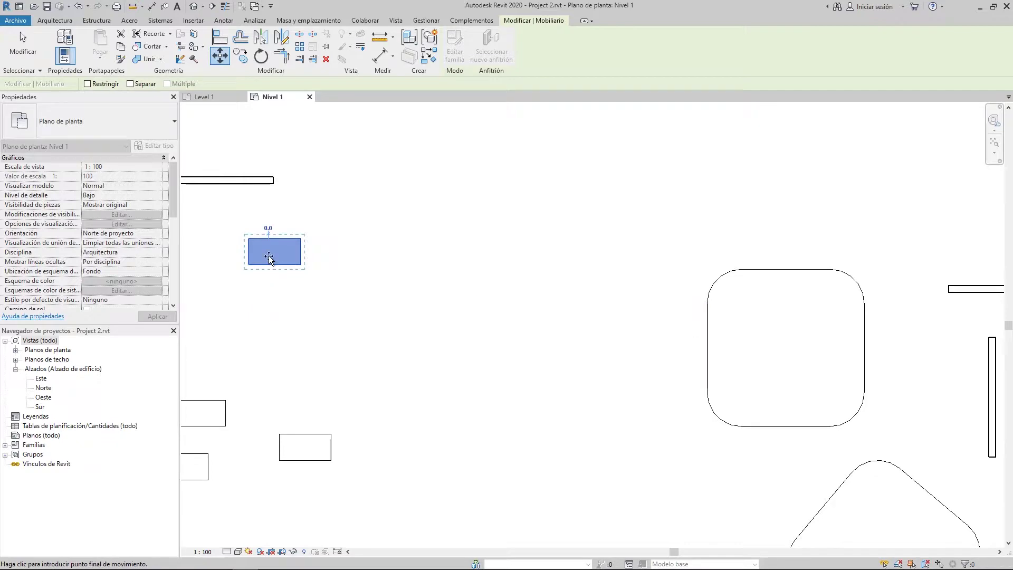
left_click(517, 300)
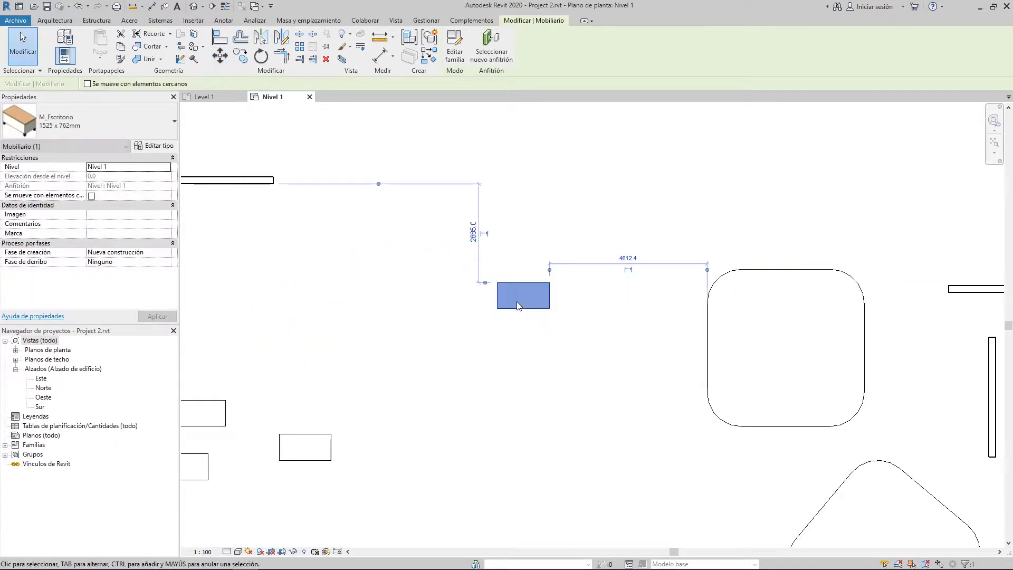
left_click(528, 348)
- Move the same desk horizontally back to the left with the Restringir option enabled
left_click(530, 305)
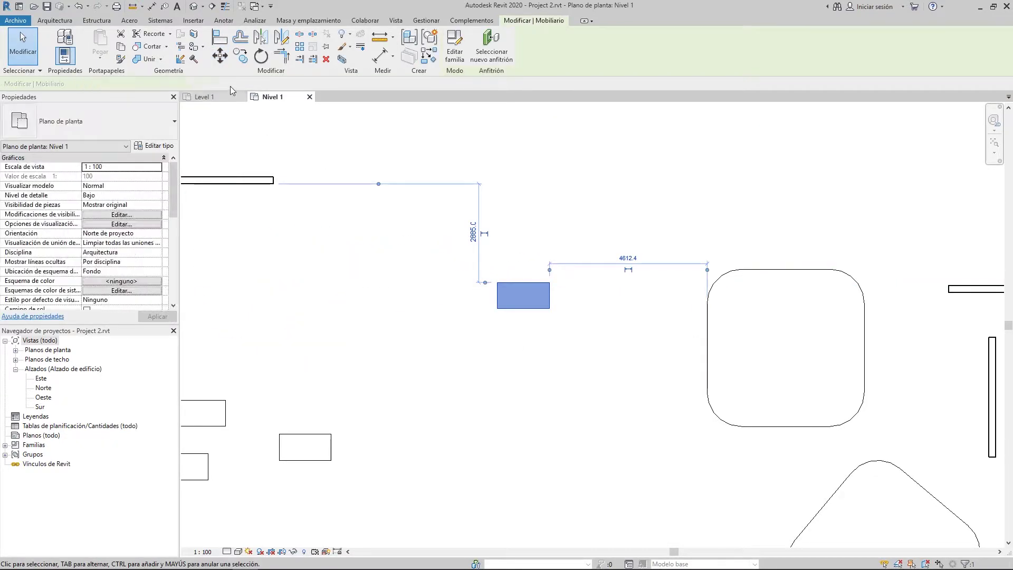
left_click(220, 55)
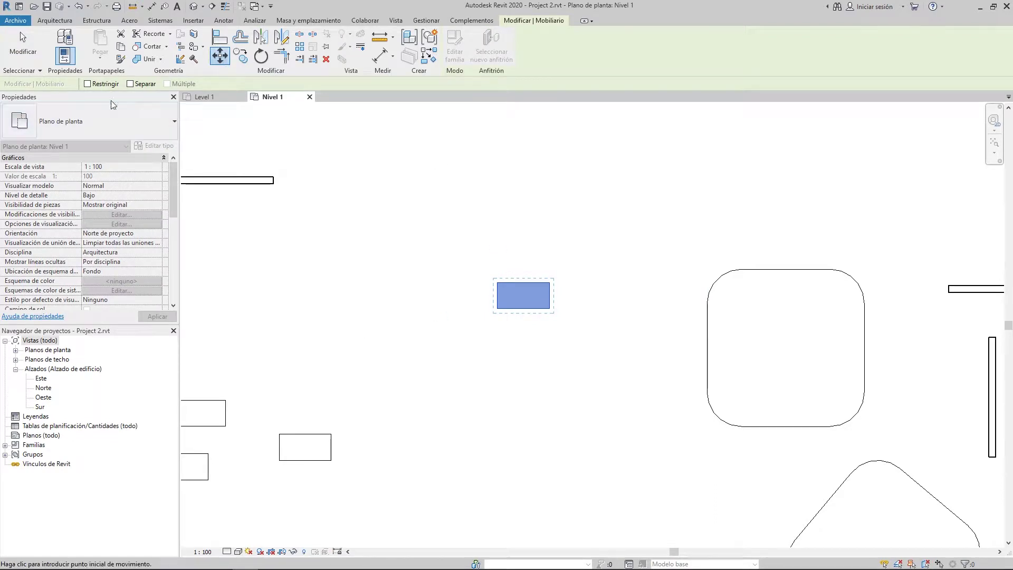
left_click(98, 86)
scroll(477, 312, "up", 3)
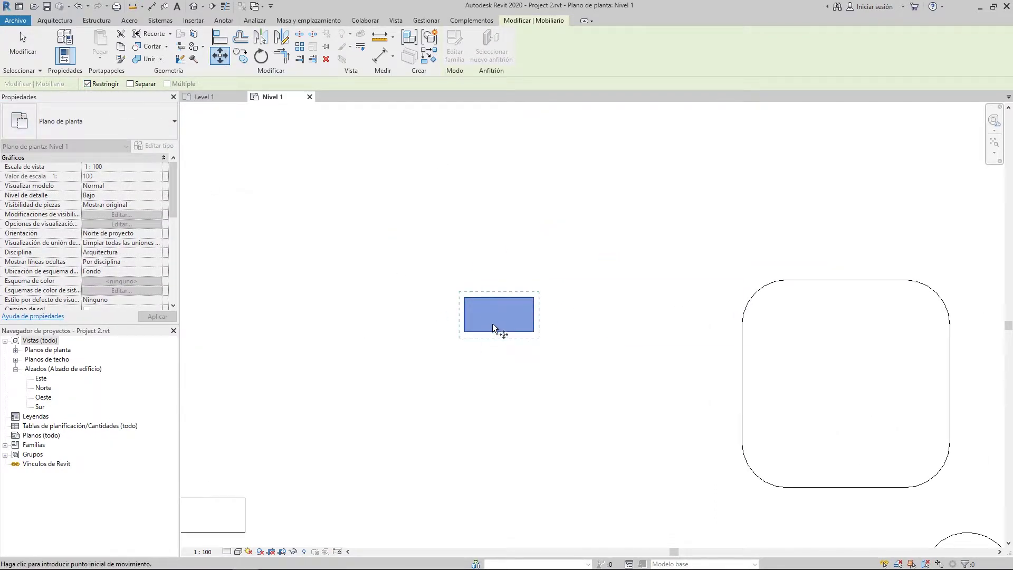
left_click(492, 324)
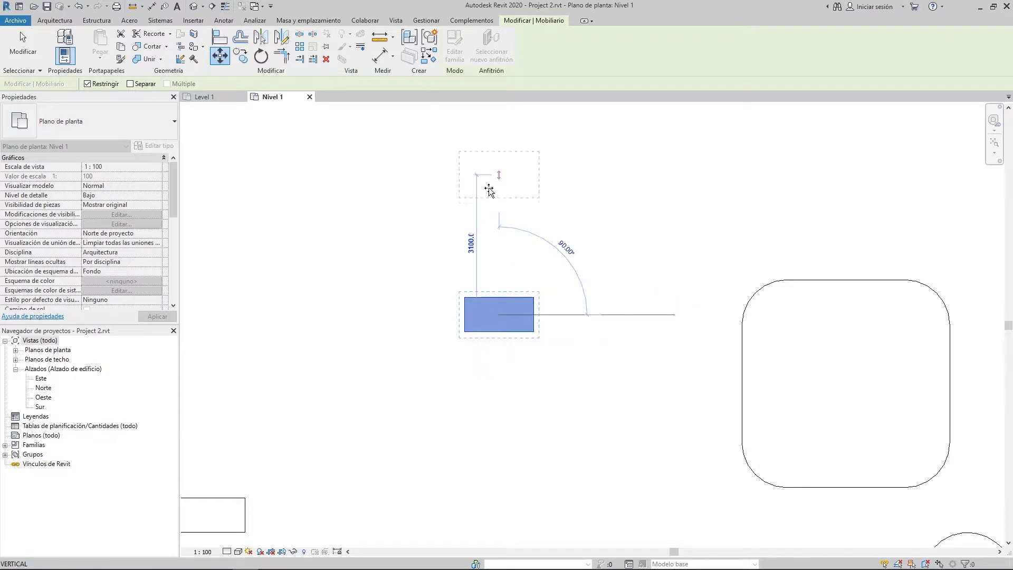
left_click(357, 346)
left_click(388, 348)
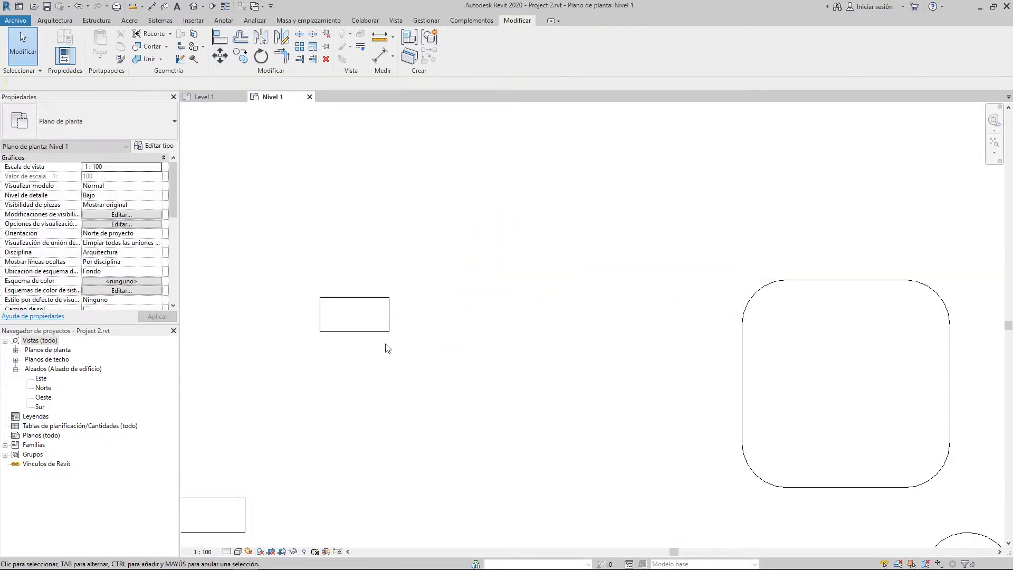
left_click(376, 332)
left_click(219, 54)
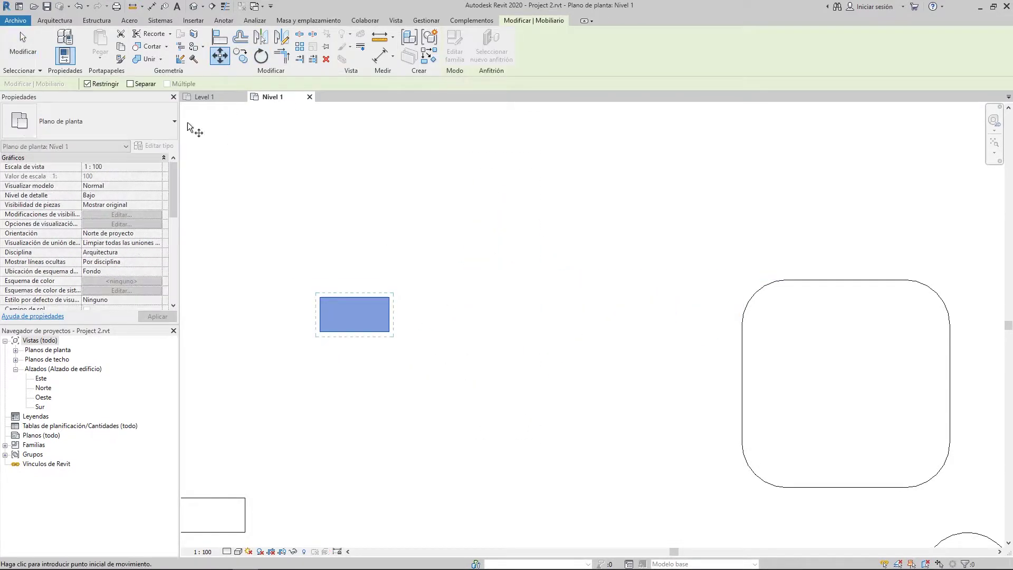
scroll(532, 248, "down", 5)
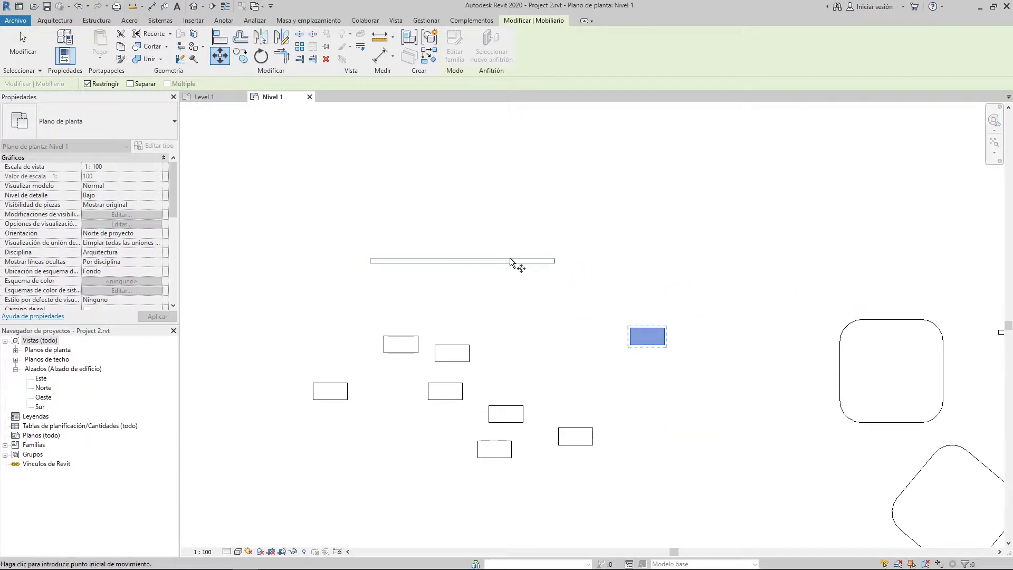
key("Escape")
key("Escape")
- Draw a Genérico - 200 mm wall about 2600 mm long straight down from the horizontal wall's right end
scroll(497, 256, "up", 3)
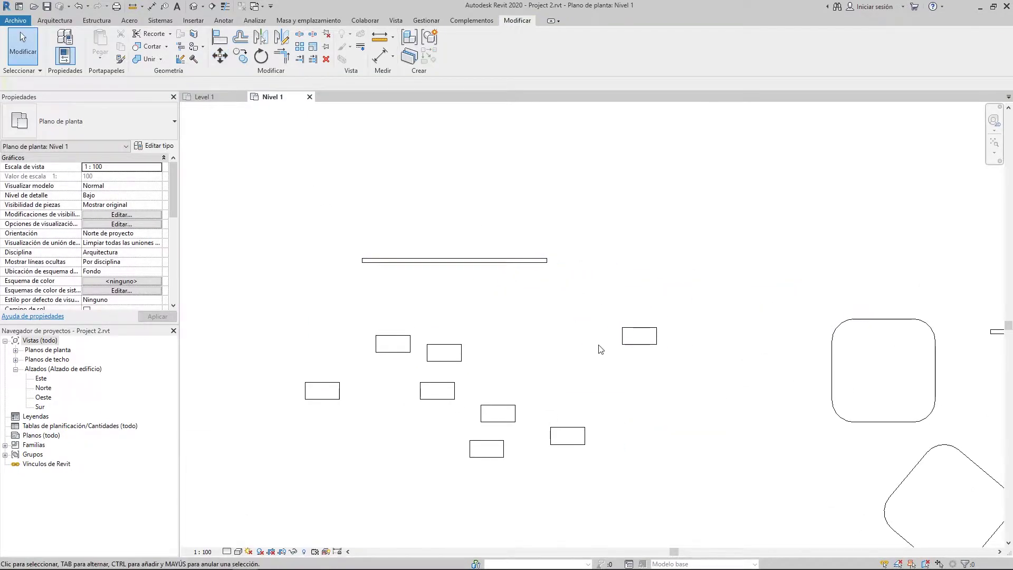
key("w")
key("a")
left_click(547, 260)
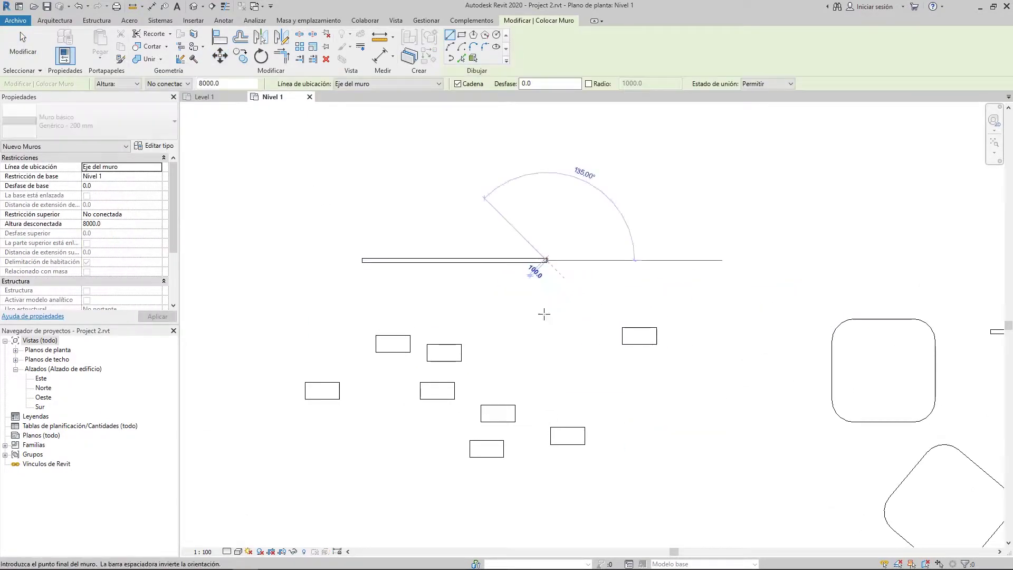
left_click(547, 319)
key("Escape")
key("Escape")
scroll(543, 285, "up", 4)
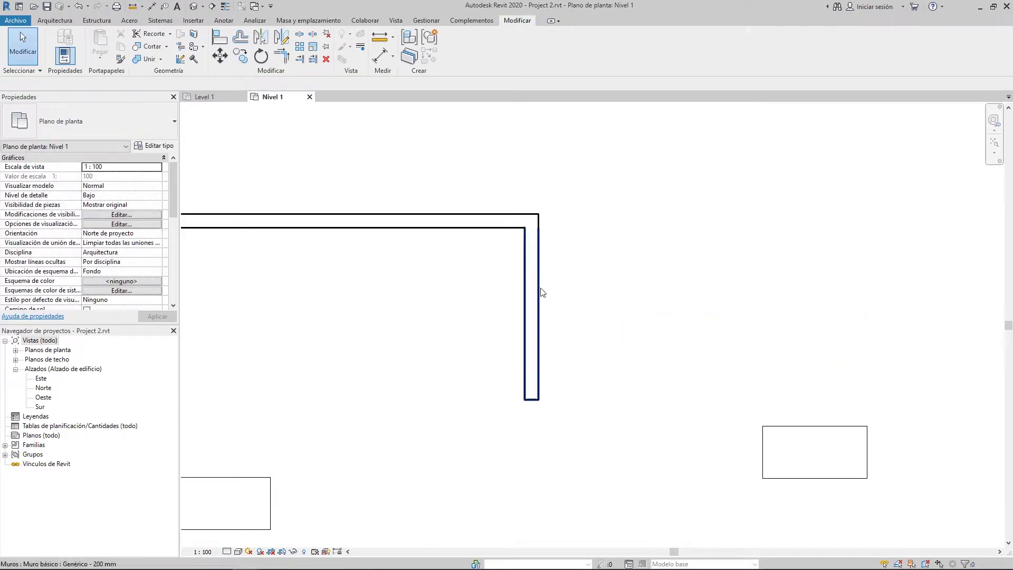
- Shift the new vertical wall slightly left and move the joined horizontal wall upward directly in the plan
scroll(546, 283, "down", 3)
scroll(545, 279, "up", 3)
left_click_drag(544, 279, 526, 386)
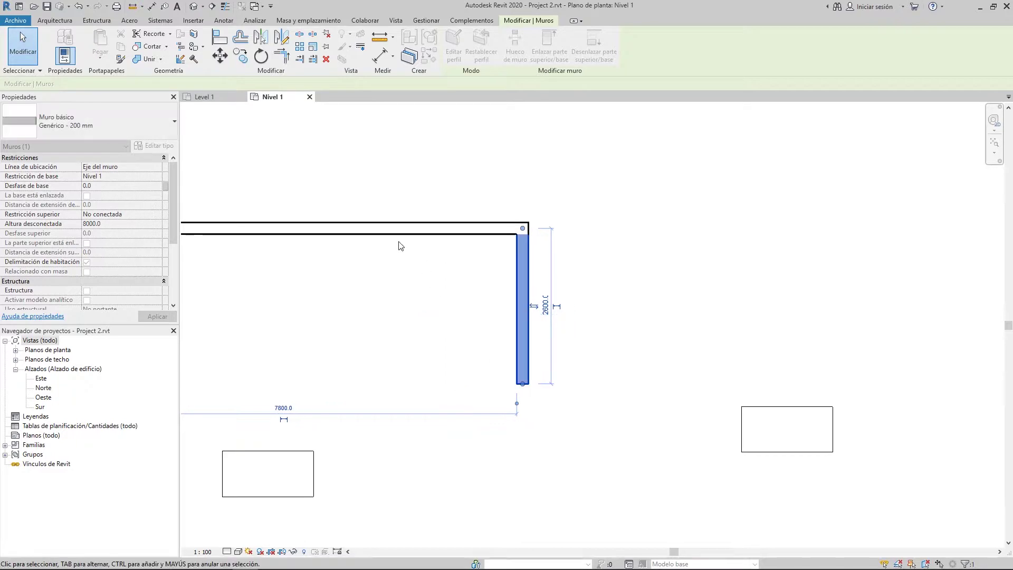
left_click(398, 232)
left_click_drag(399, 232, 403, 167)
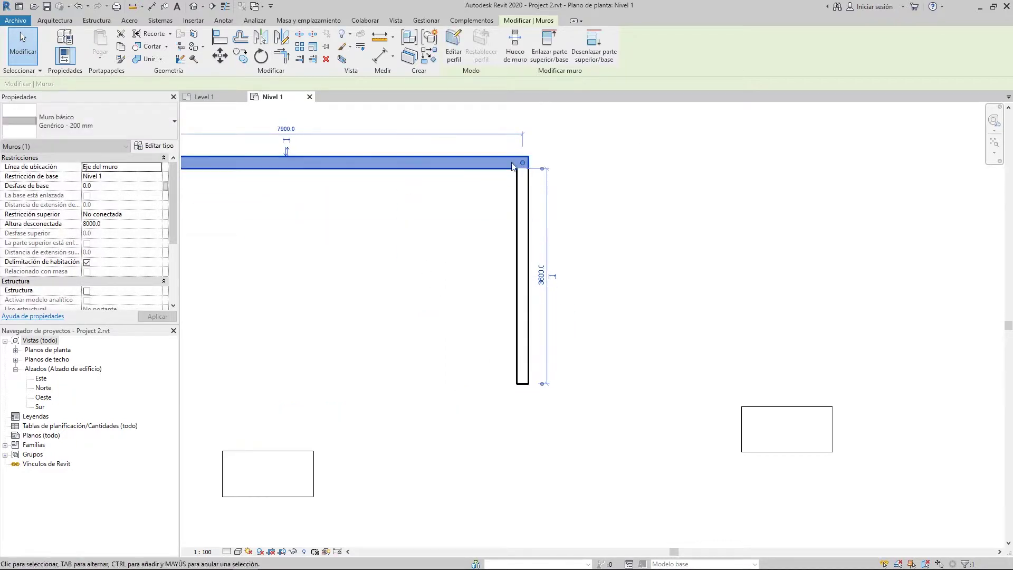
left_click(642, 214)
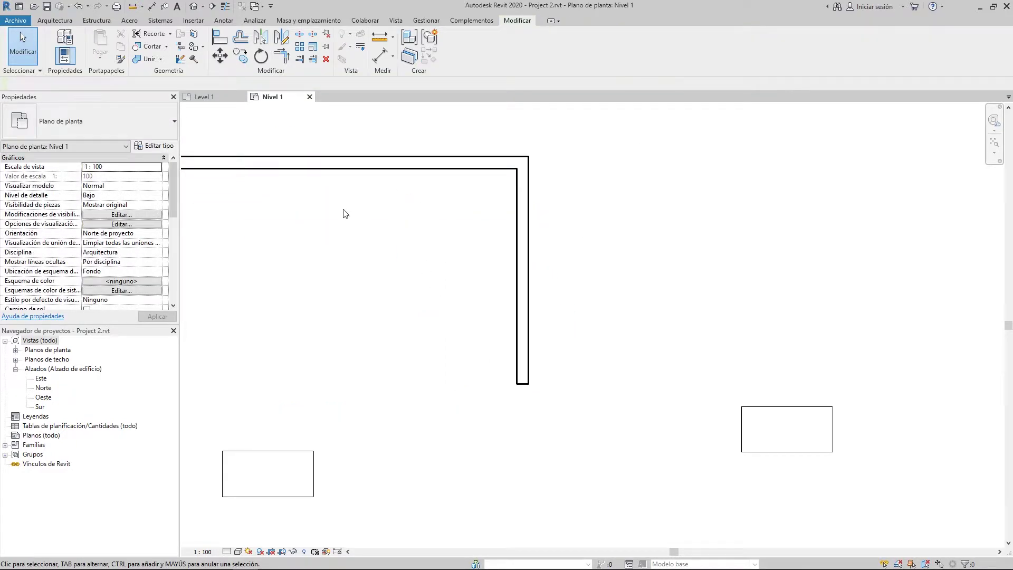
- Move the vertical wall 1800 mm horizontally away from the horizontal wall with the Separar option enabled
left_click(216, 56)
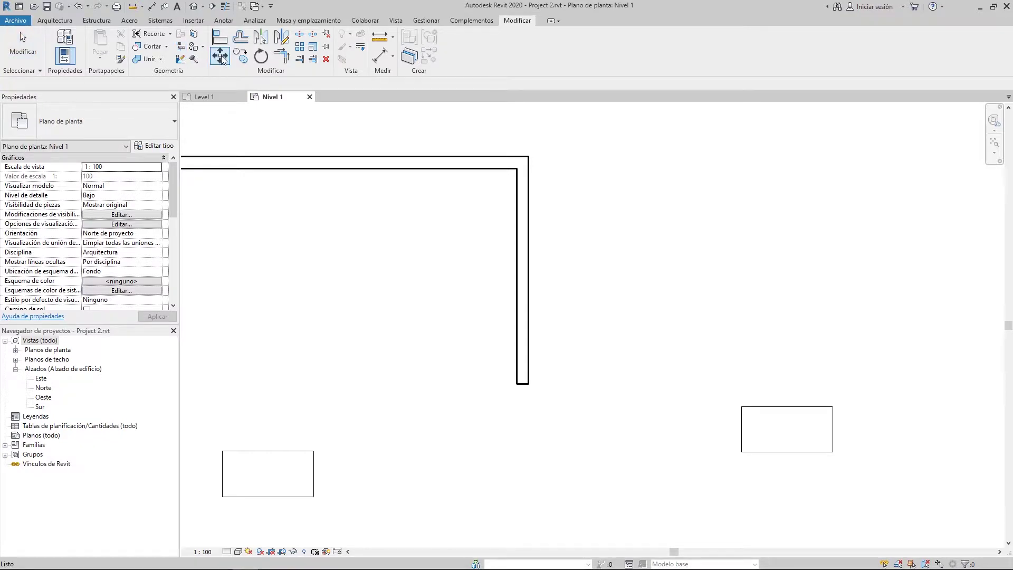
left_click(516, 217)
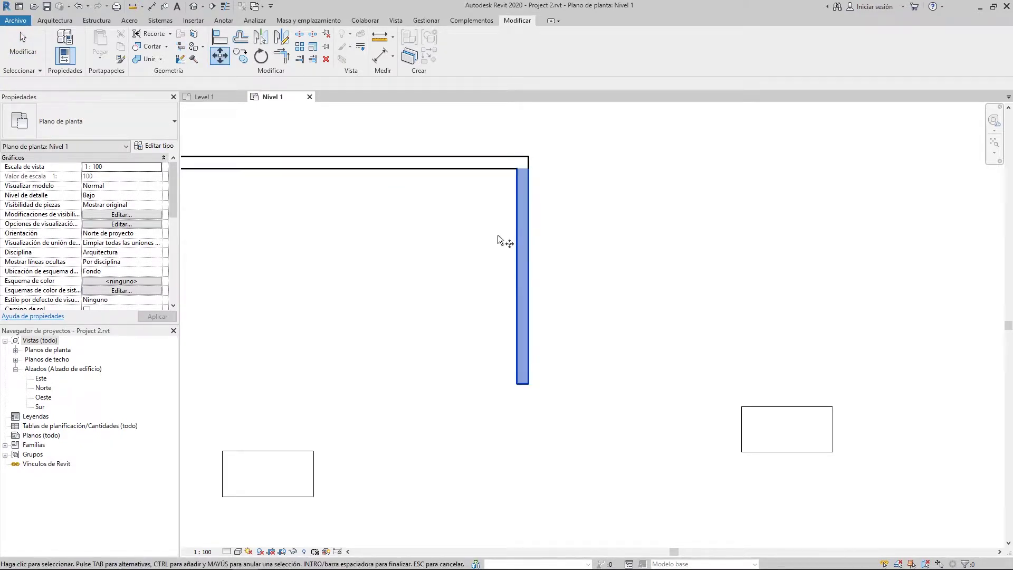
key("Return")
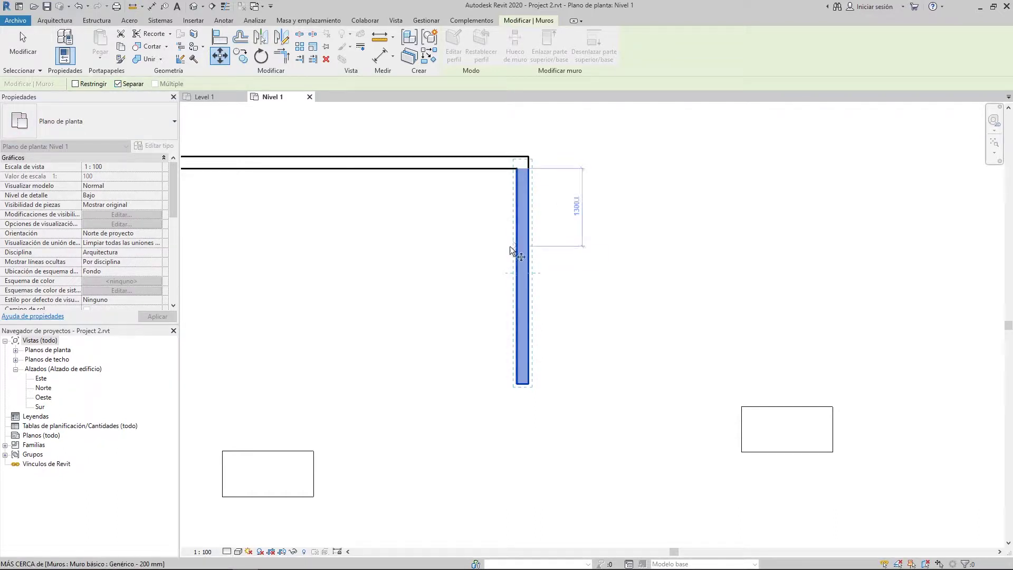
left_click(530, 246)
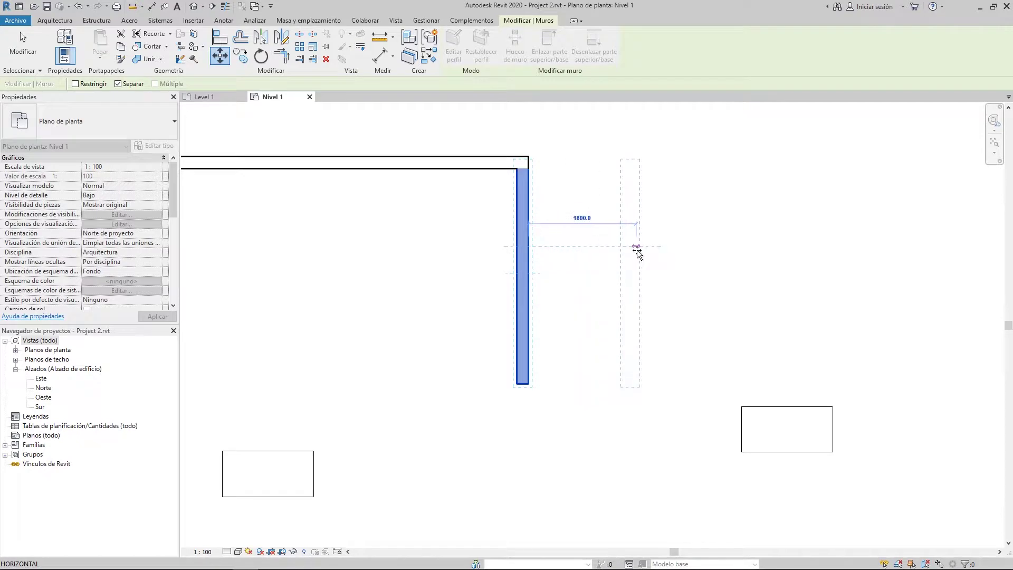
left_click(636, 247)
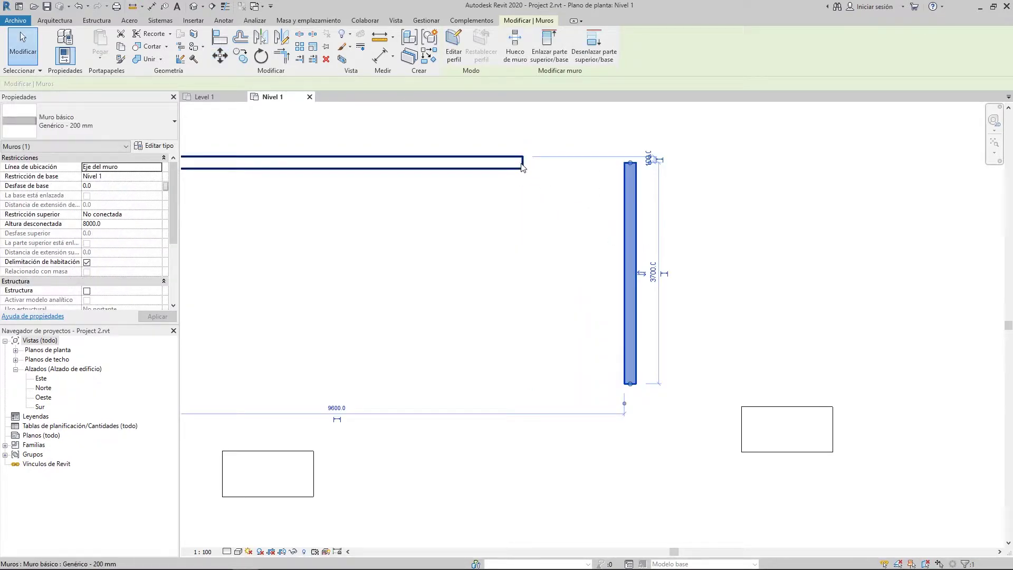
left_click(531, 222)
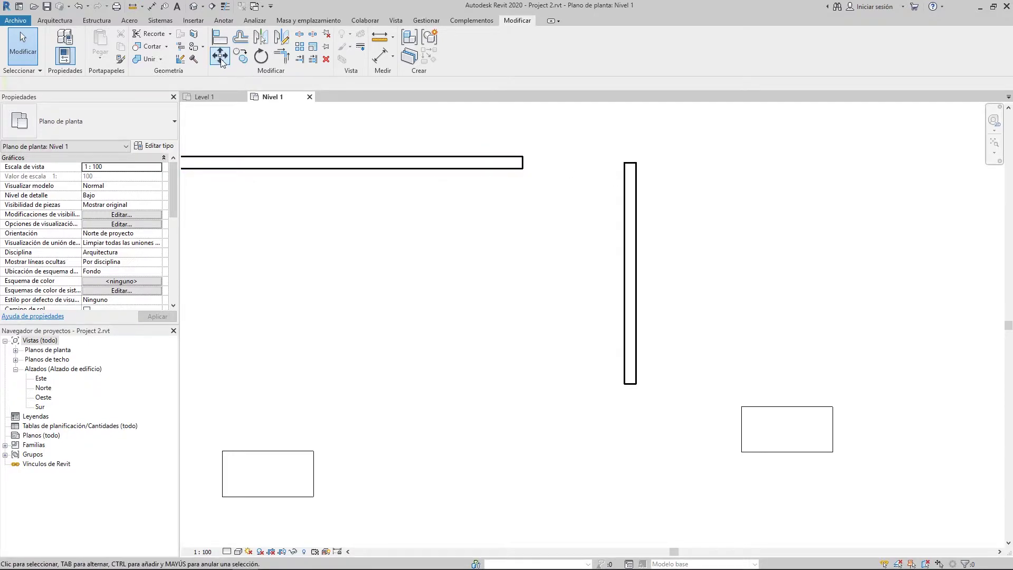
- Reposition the detached vertical wall directly in the plan so it meets the horizontal wall just before its free end
left_click(627, 226)
left_click_drag(628, 225, 477, 214)
left_click(532, 213)
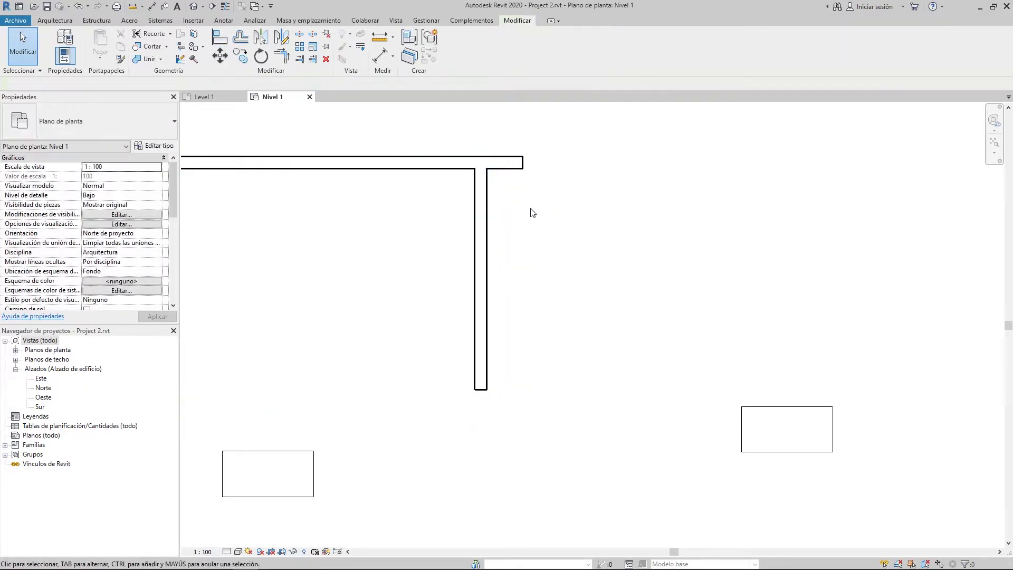
- Move the vertical wall farther right with the Move tool and Separar disabled, keeping it joined to the horizontal wall
left_click(220, 56)
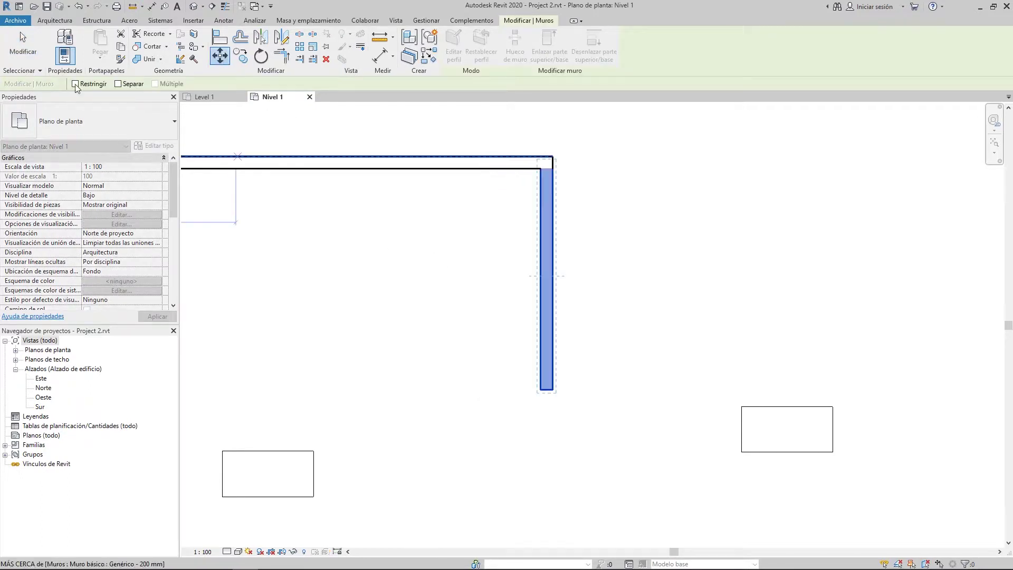
left_click(118, 84)
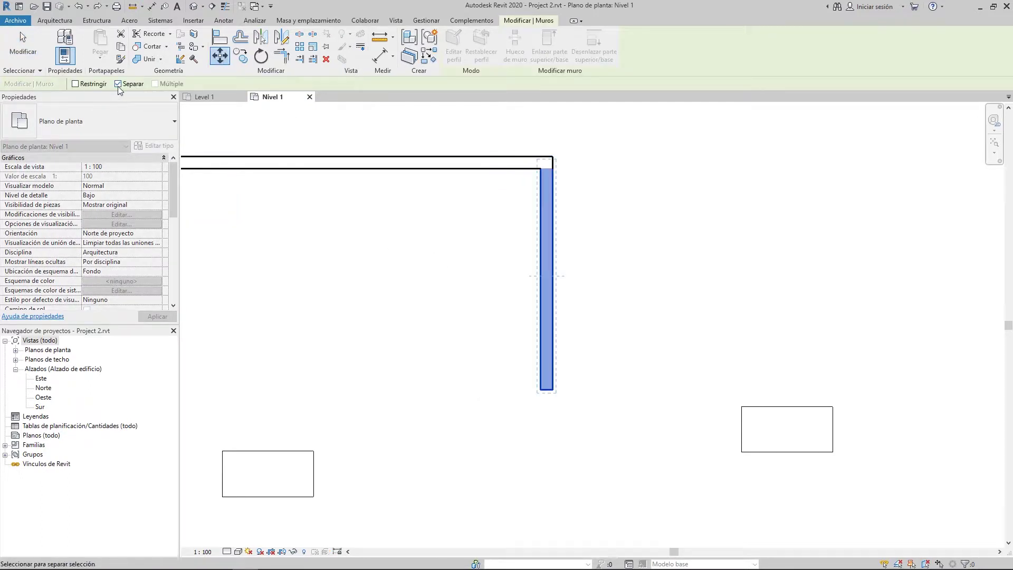
left_click(552, 267)
left_click(638, 262)
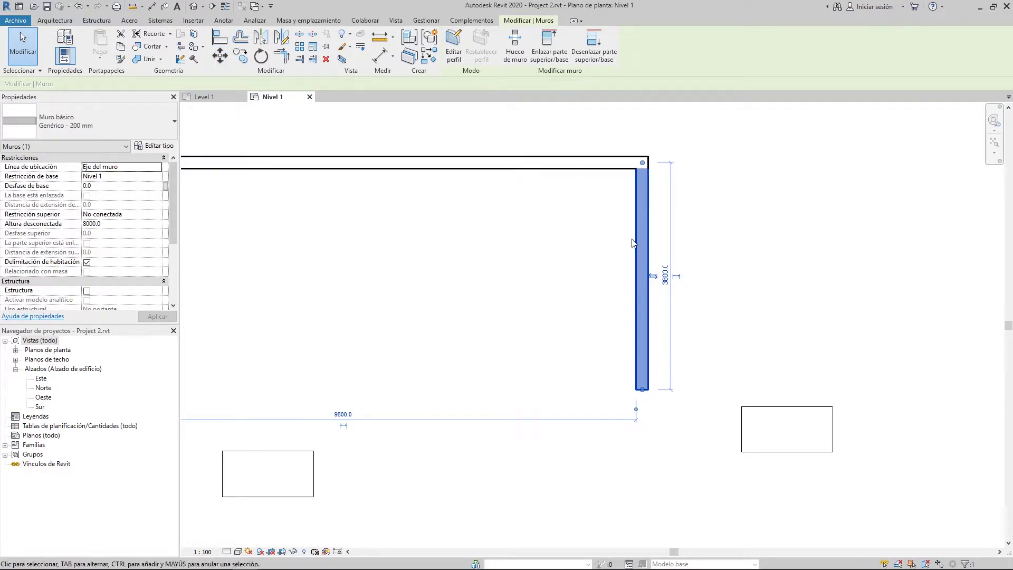
left_click(561, 230)
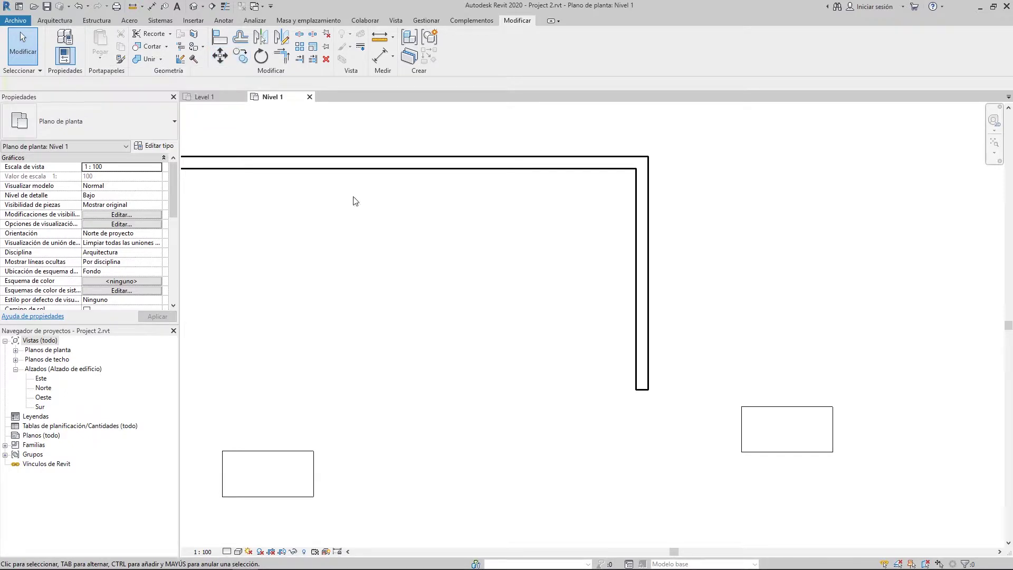
- Try a single copy of the M_Escritorio desk slightly to its right, overlapping the original, and undo it
scroll(445, 269, "down", 3)
scroll(430, 256, "up", 2)
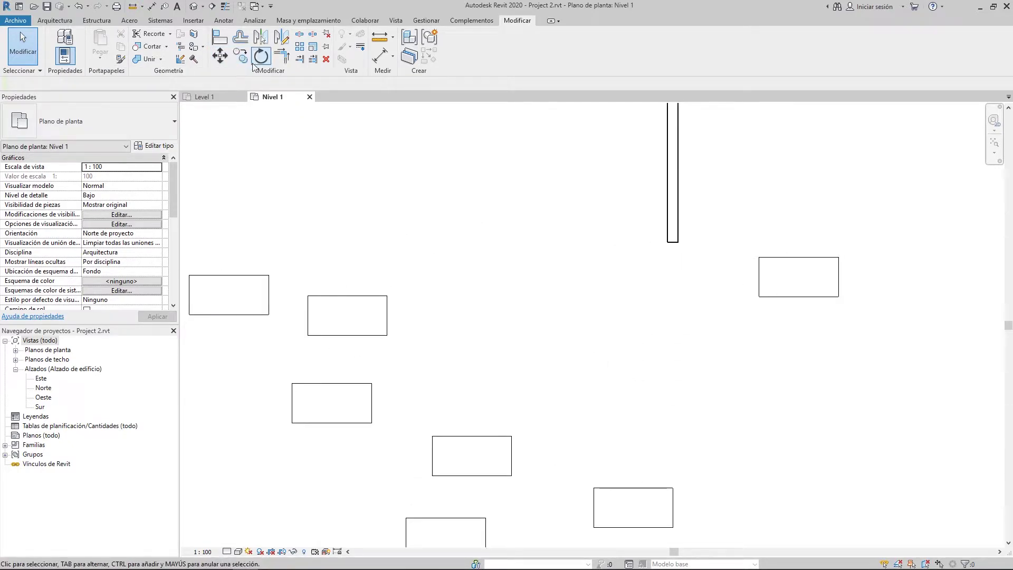
left_click(240, 56)
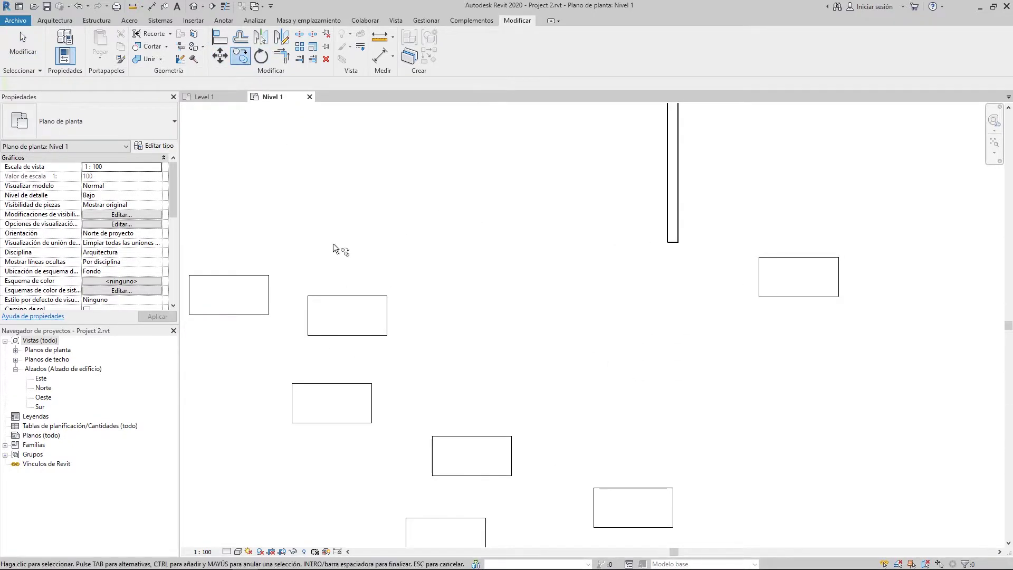
left_click(340, 317)
key("Return")
scroll(337, 305, "up", 2)
scroll(338, 305, "up", 1)
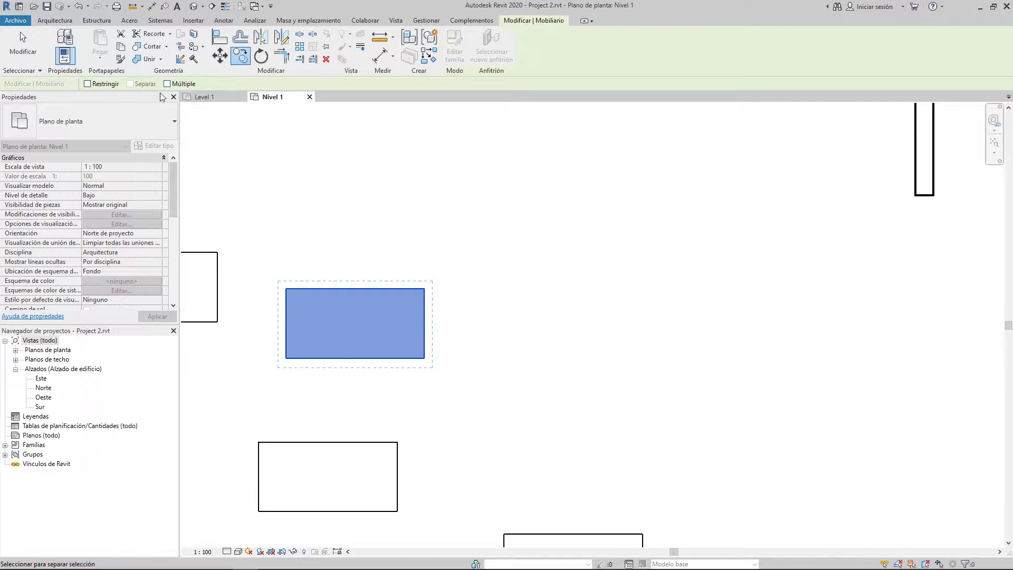
left_click(355, 323)
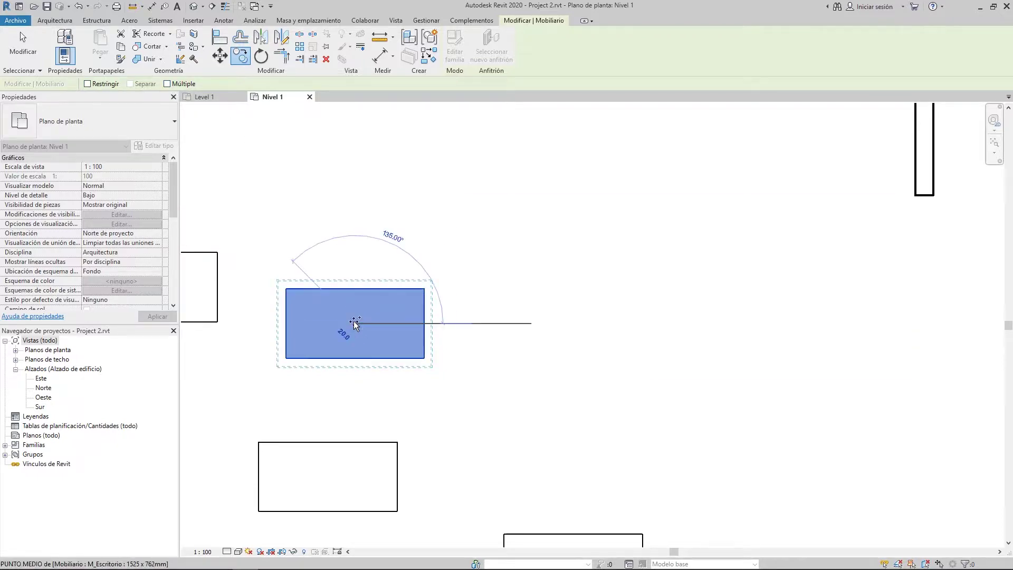
left_click(463, 254)
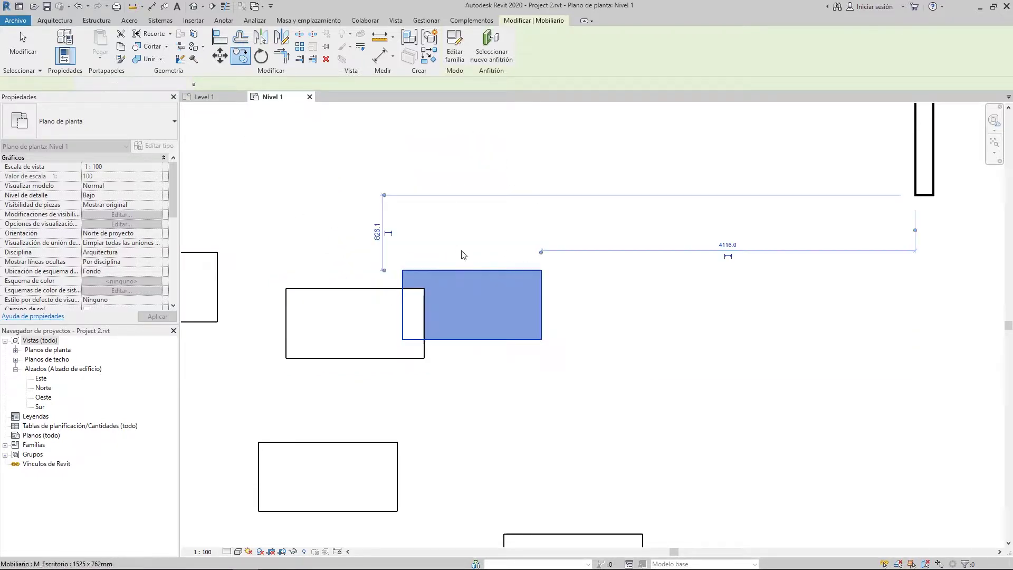
scroll(425, 200, "down", 1)
left_click(20, 33)
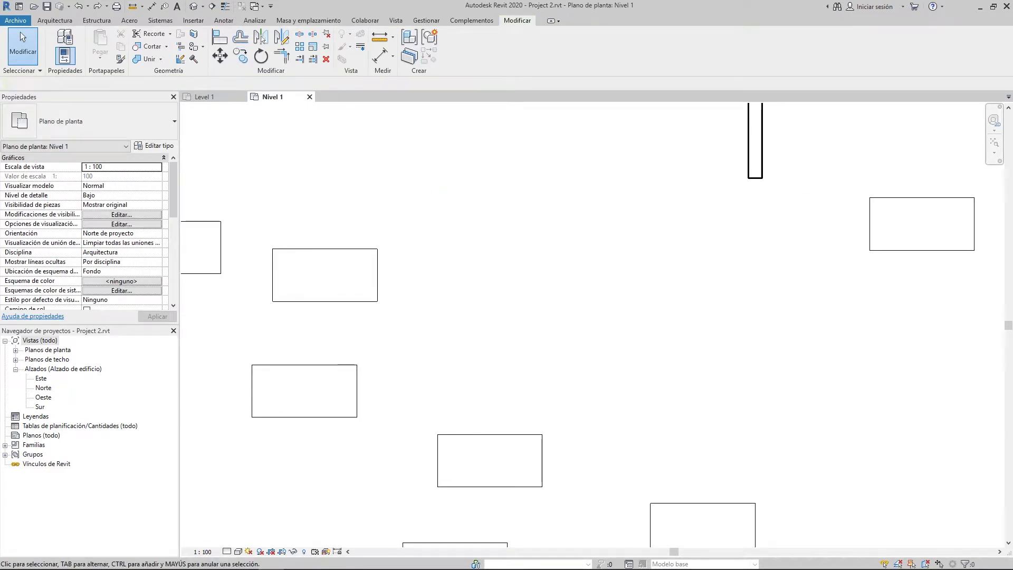
- Copy the same M_Escritorio desk from its midpoint to the empty space on its right, below the vertical wall
left_click(241, 55)
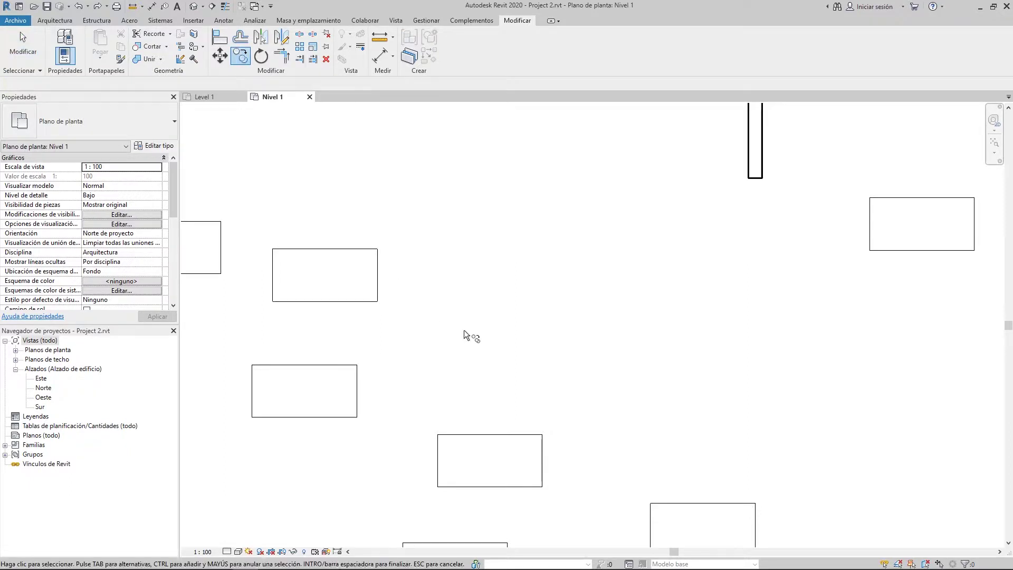
left_click(328, 300)
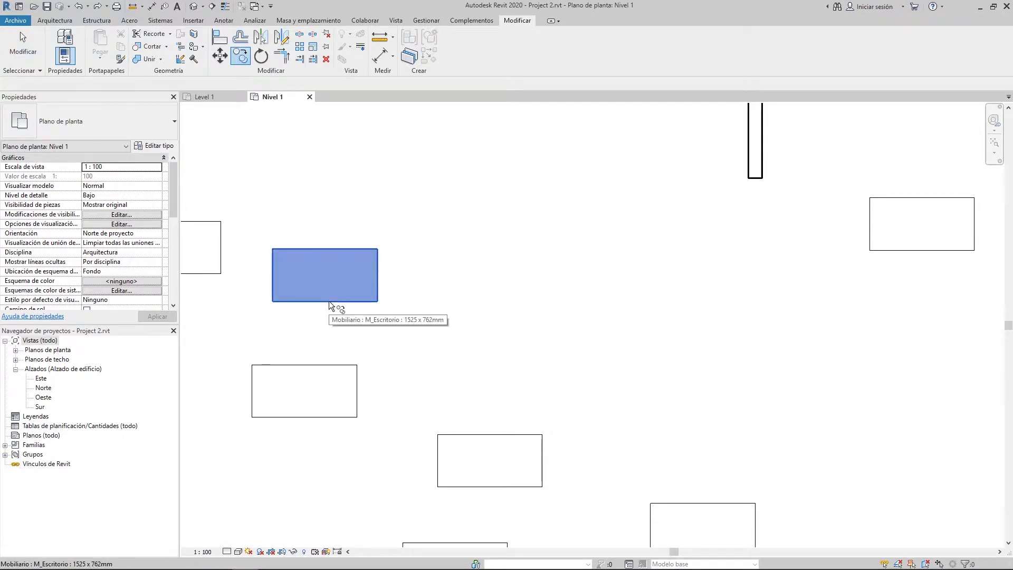
key("Return")
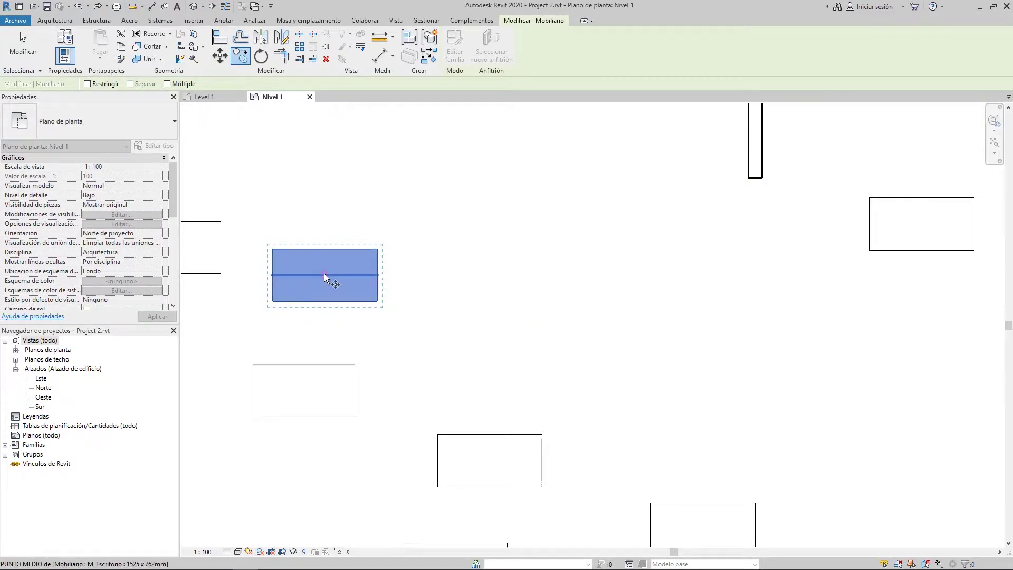
left_click(326, 274)
left_click(518, 268)
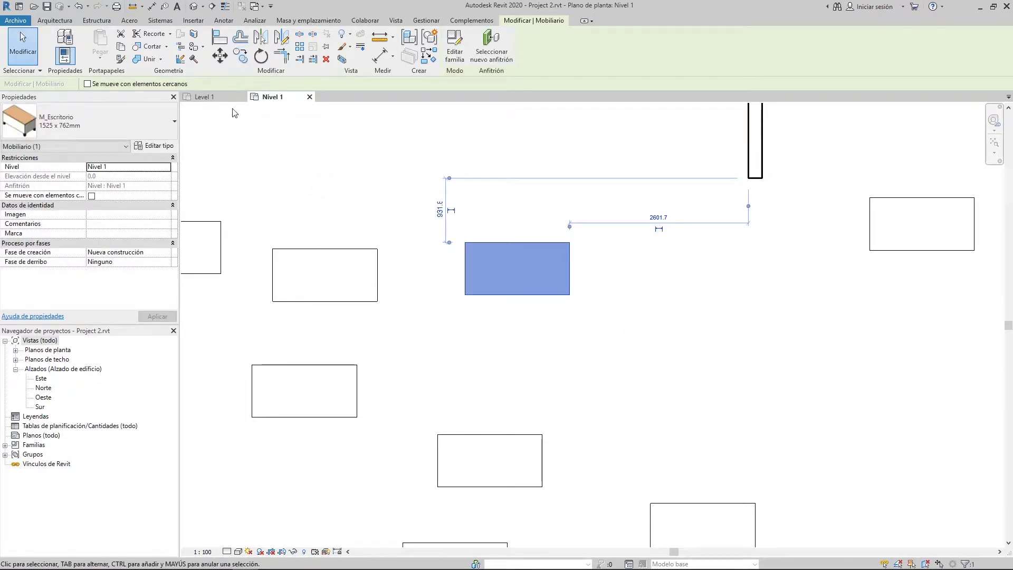
- Copy the new desk six times into the free areas around it with the Múltiple option enabled
left_click(239, 58)
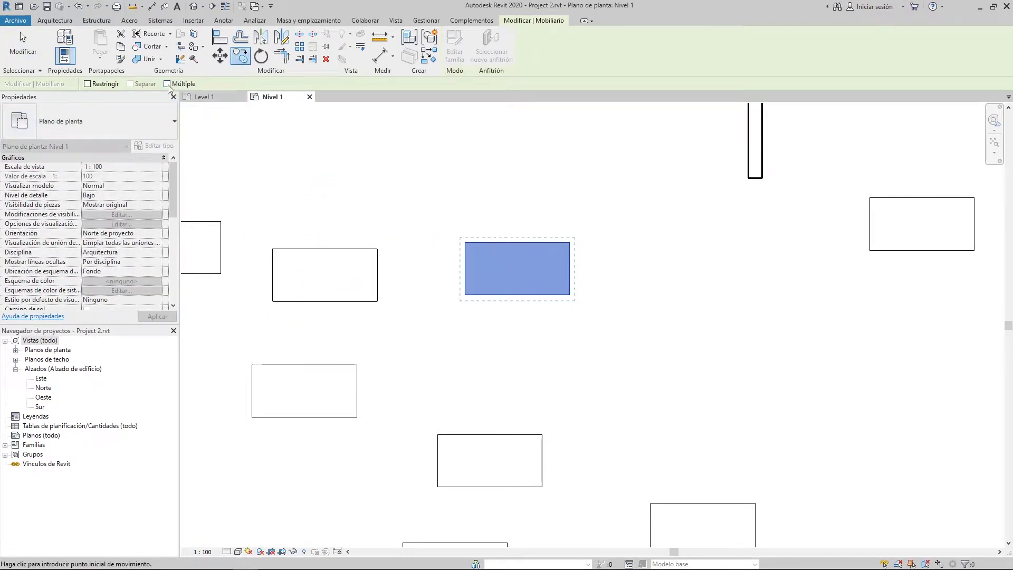
left_click(167, 83)
left_click(516, 275)
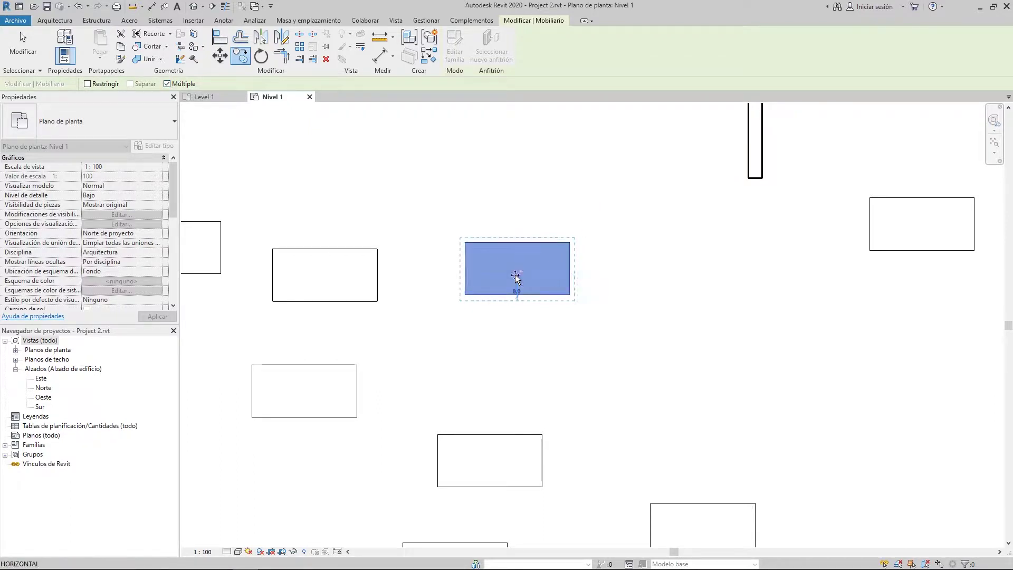
middle_click_drag(736, 274, 605, 248)
left_click(533, 214)
left_click(673, 301)
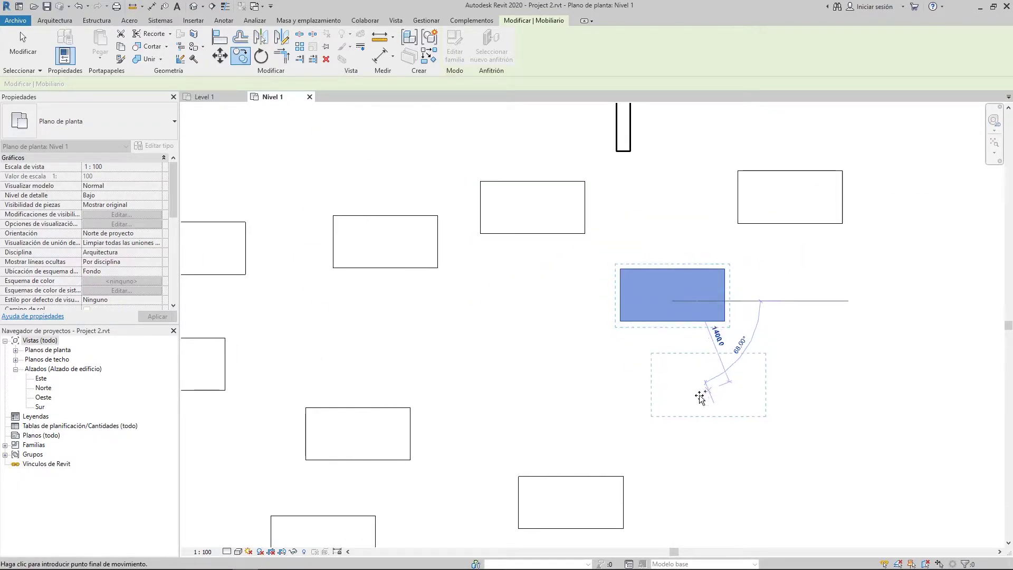
left_click(708, 390)
left_click(462, 412)
left_click(331, 345)
left_click(508, 317)
key("Escape")
key("Escape")
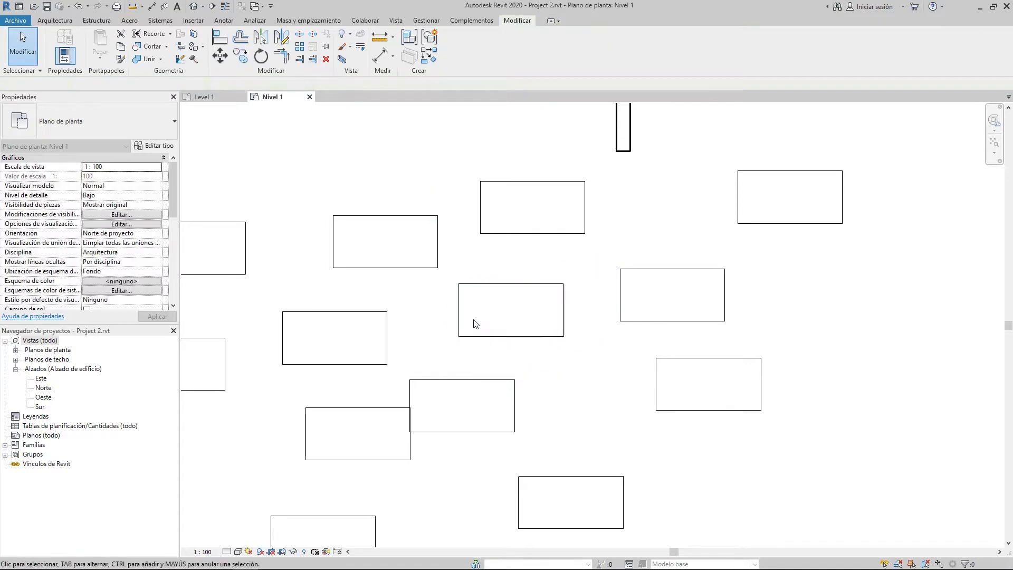
- Rotate the desk used as the source of the multiple copies clockwise about its centre to a steep tilt
left_click(261, 56)
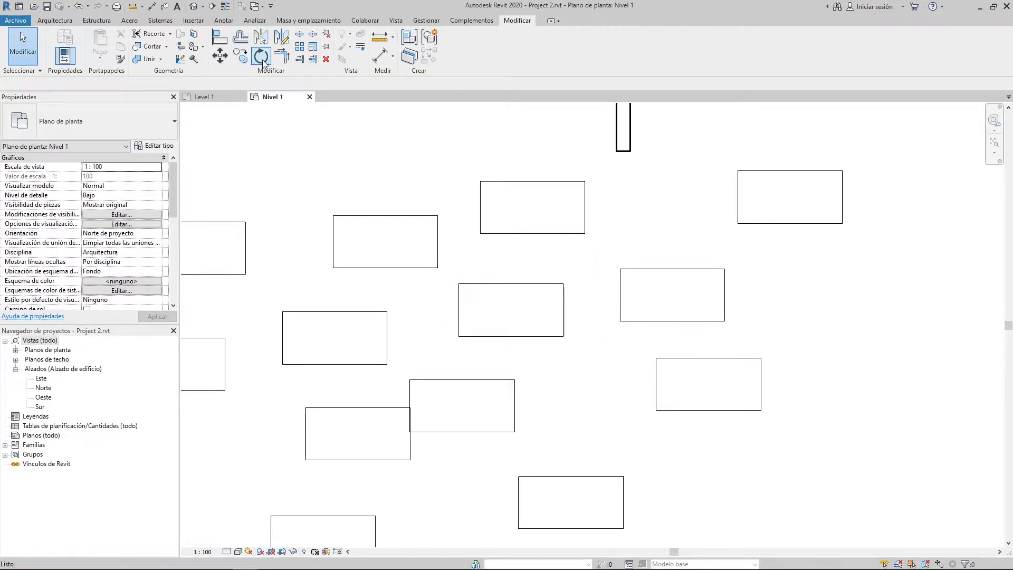
left_click(381, 266)
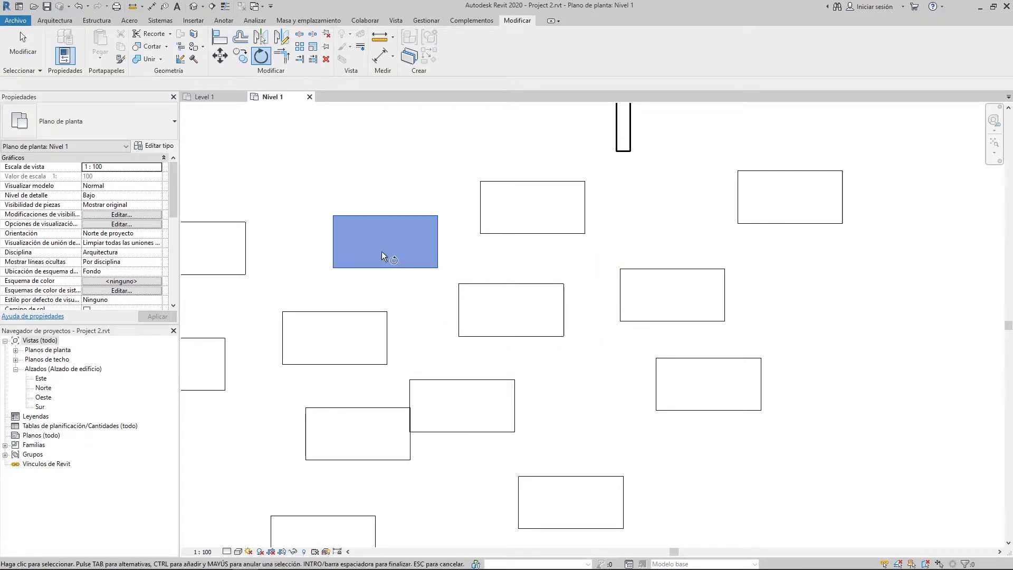
key("Return")
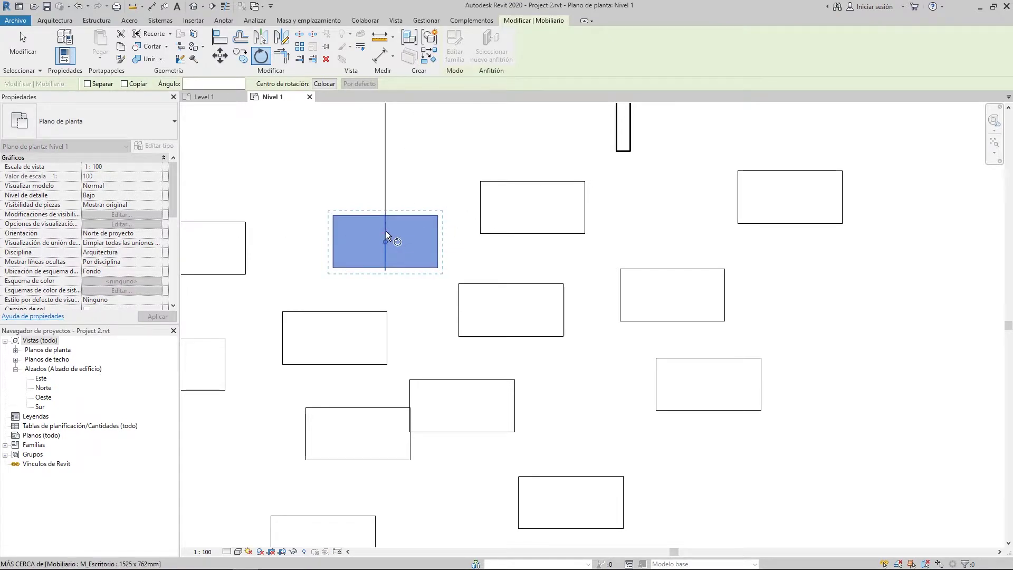
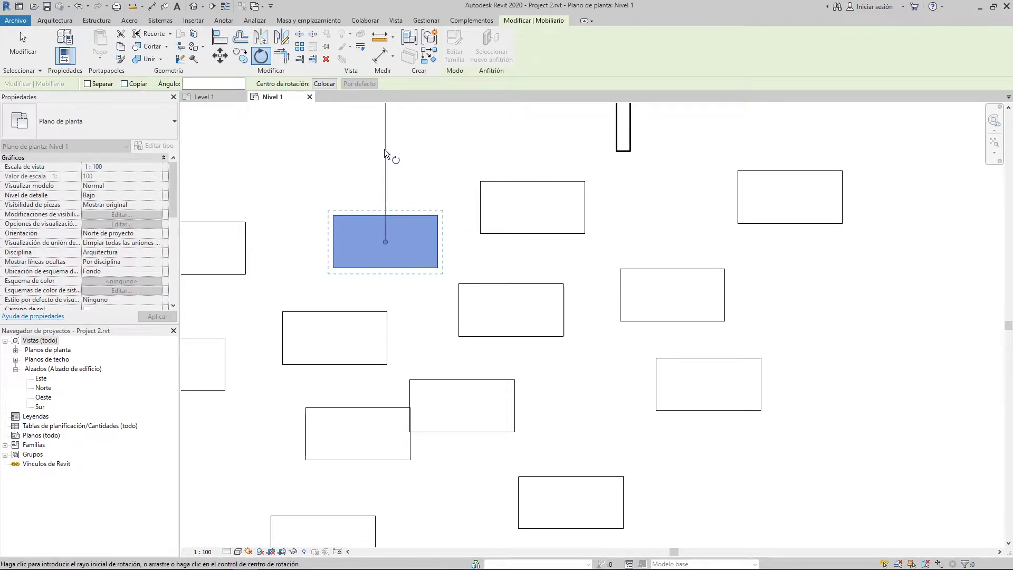
left_click(384, 150)
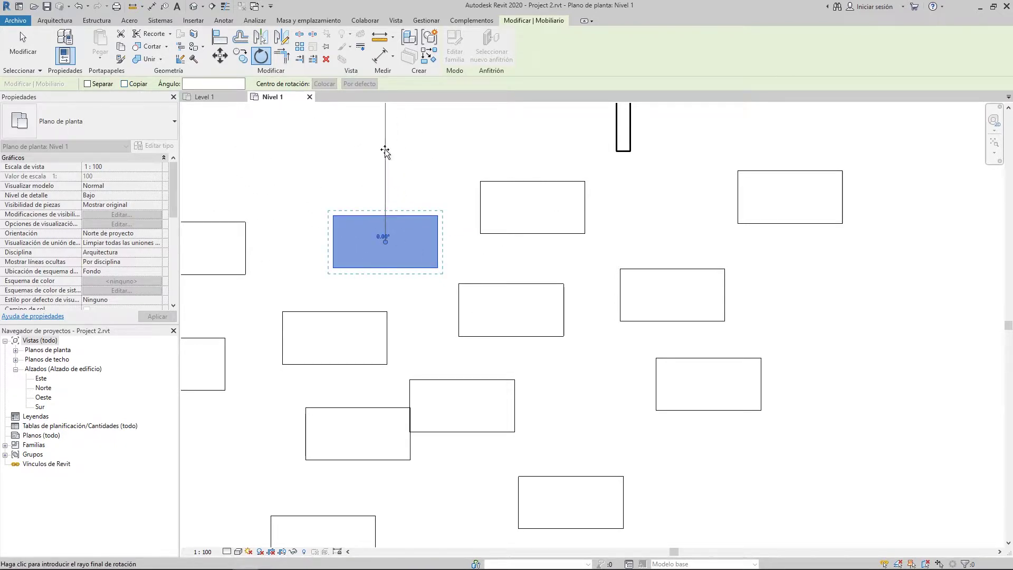
left_click(485, 205)
left_click(426, 254)
- Start rotating the tilted M_Escritorio desk, place its rotation centre in the empty space to its upper left, and restore the default centre
middle_click_drag(376, 256, 432, 293)
scroll(426, 289, "up", 2)
left_click(412, 278)
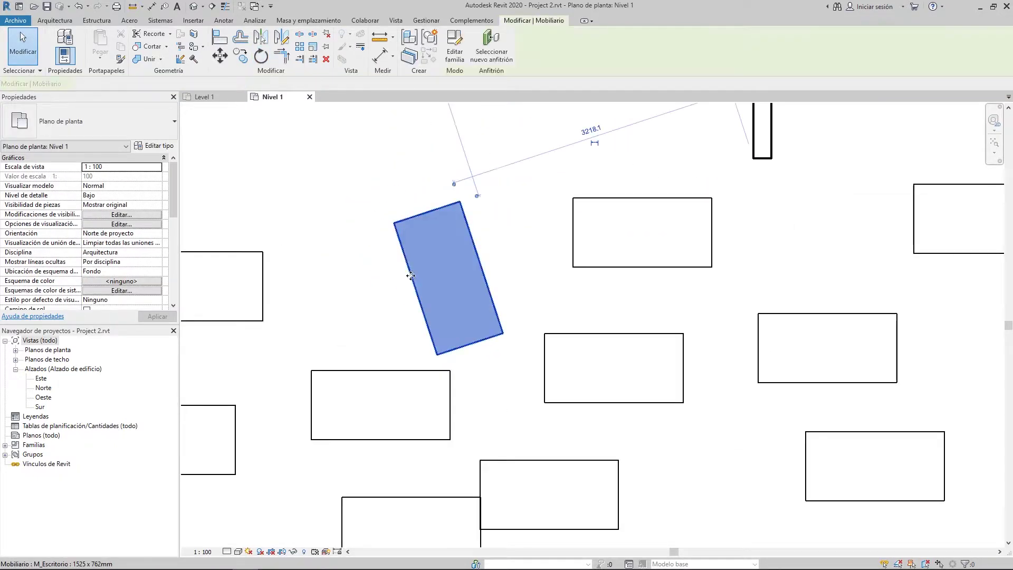
left_click(260, 55)
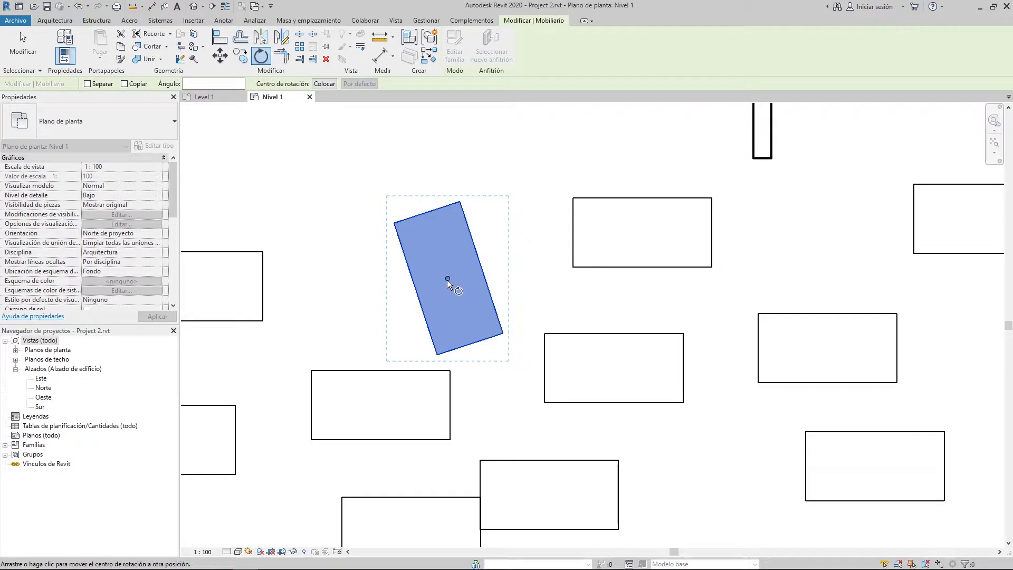
left_click(327, 86)
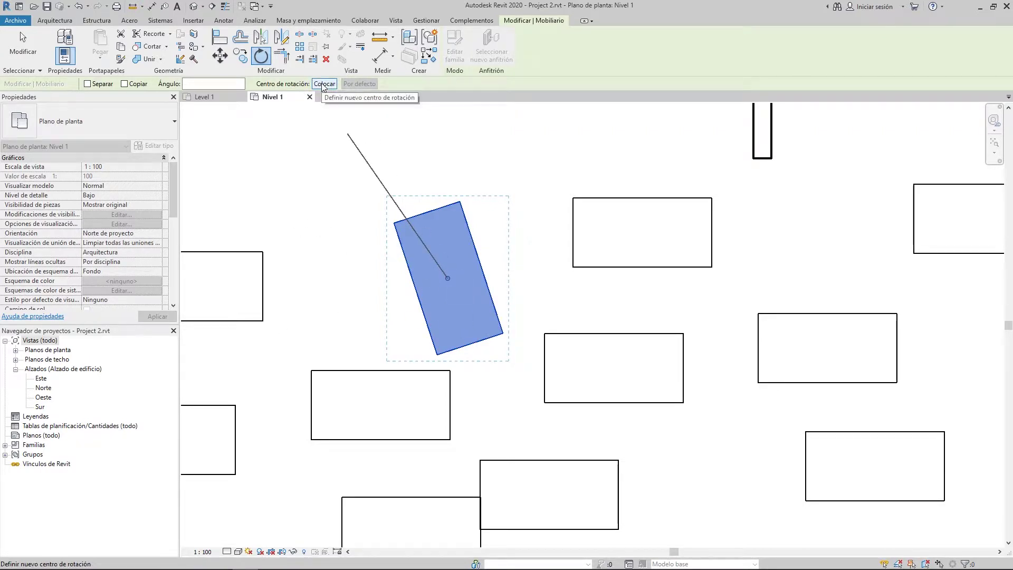
left_click(324, 85)
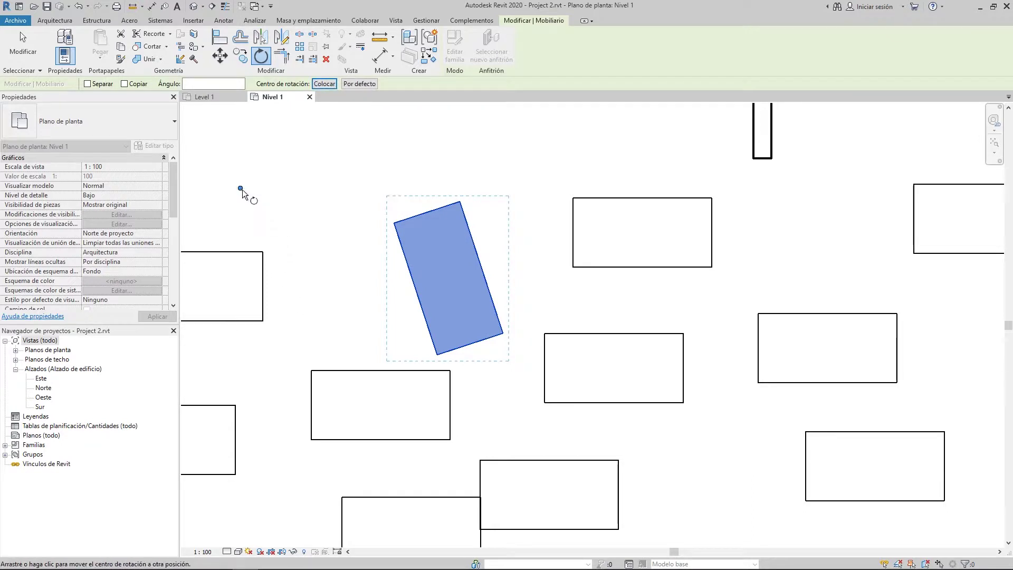
left_click(241, 189)
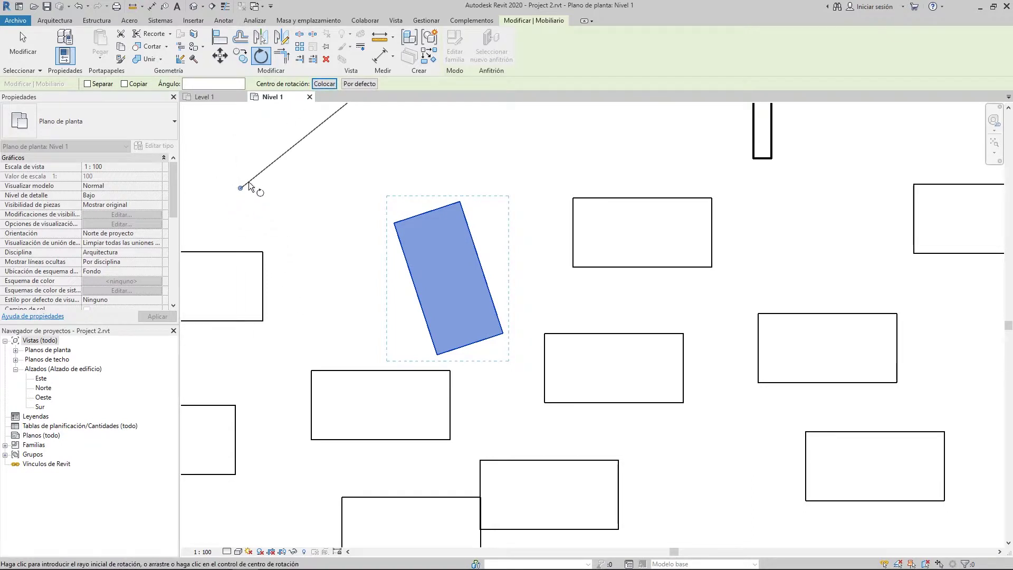
left_click(357, 84)
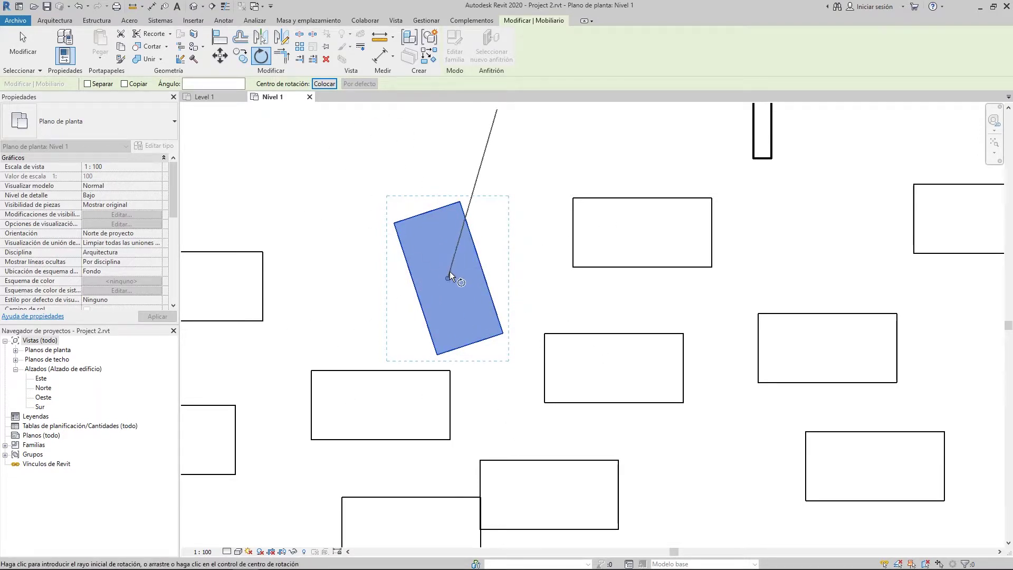
- Move the rotation centre to the upper-left corner of the neighbouring desk and rotate the tilted desk about a quarter turn counter-clockwise around it
left_click(448, 277)
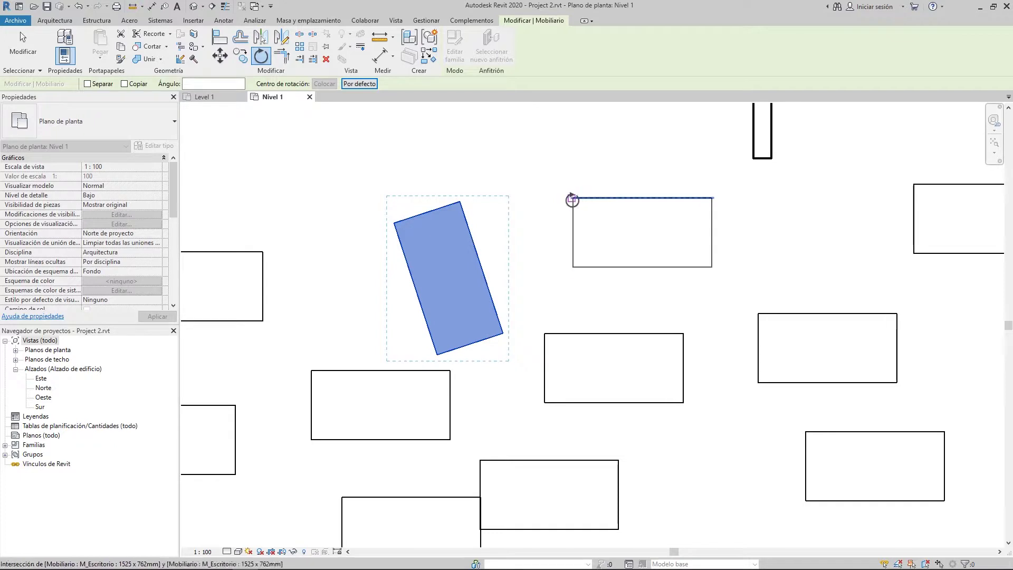
left_click(571, 198)
left_click(280, 301)
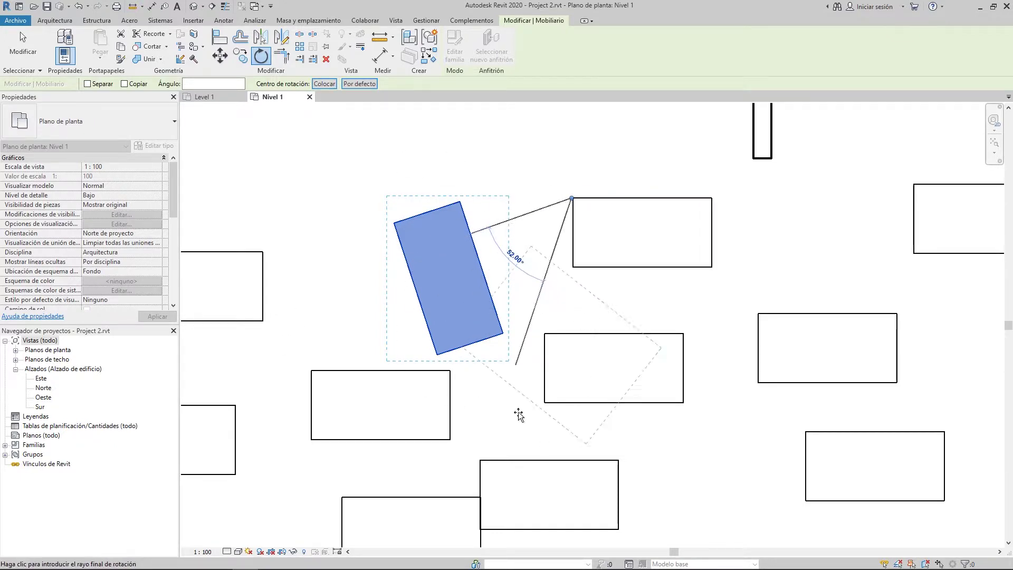
left_click(662, 423)
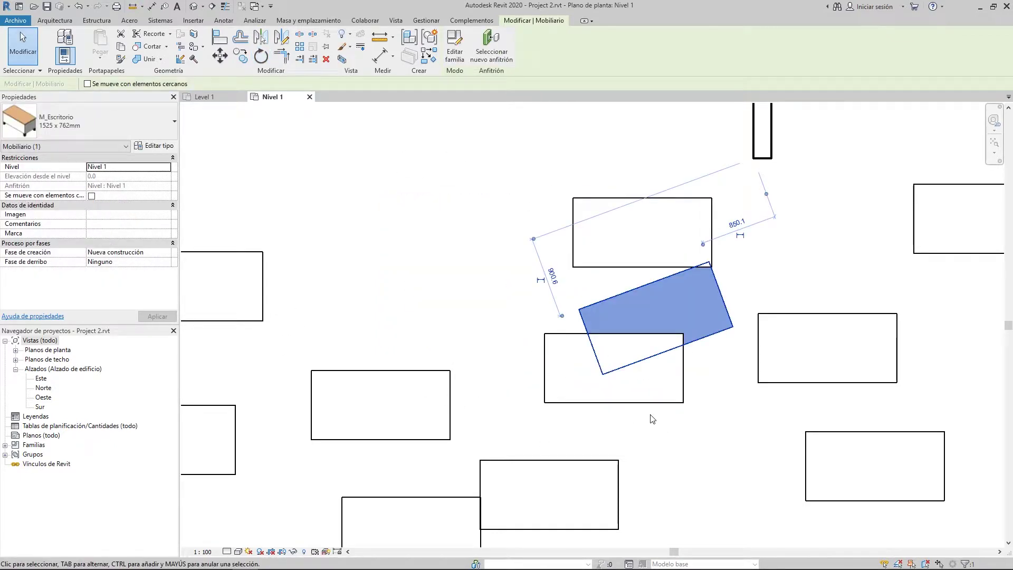
- Delete the whole line chain of the right-hand rounded square that crosses the horizontal wall
scroll(410, 155, "down", 2)
middle_click_drag(453, 132, 364, 287)
scroll(365, 285, "down", 3)
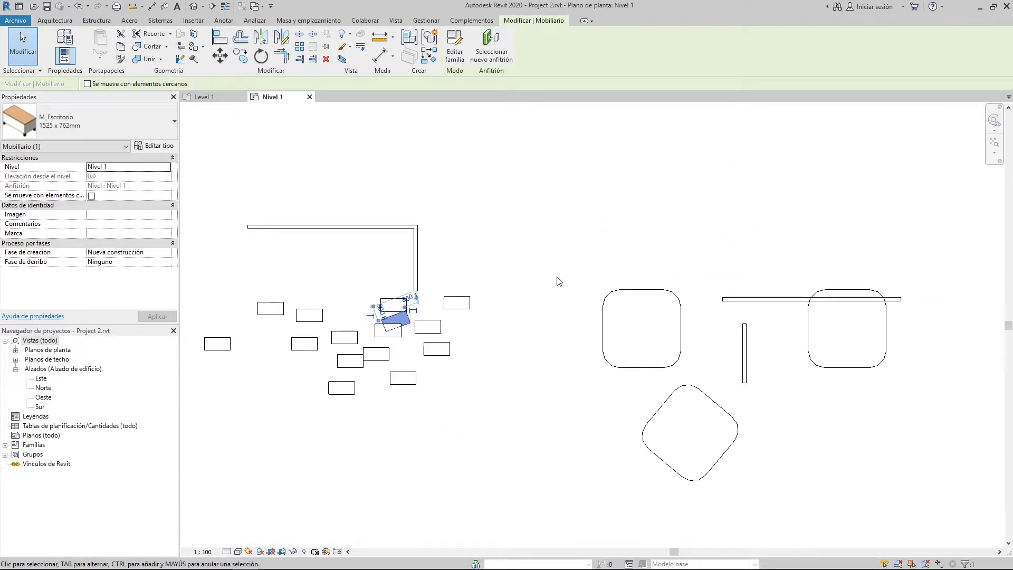
middle_click_drag(530, 258, 354, 228)
scroll(601, 294, "up", 3)
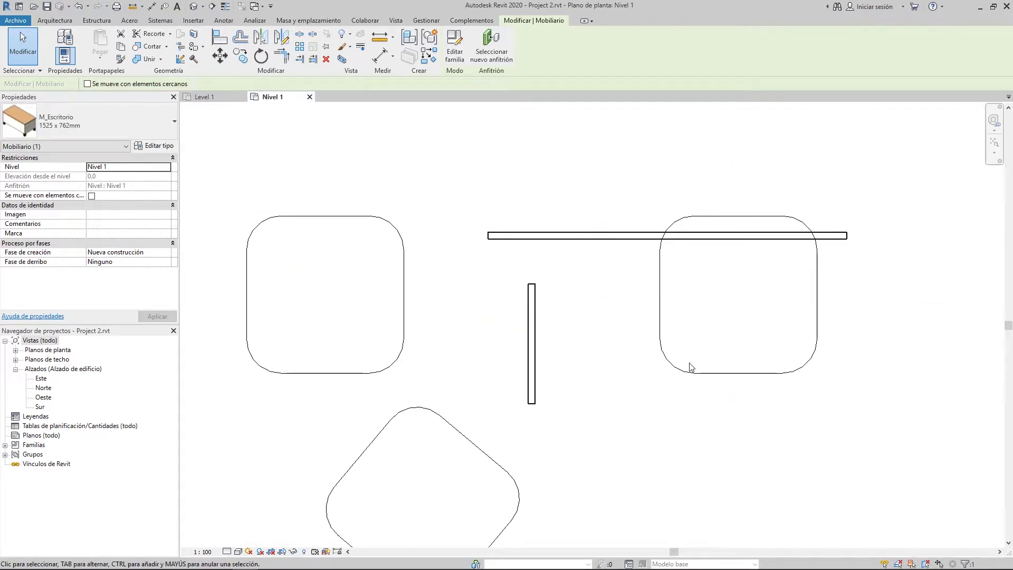
left_click_drag(882, 420, 808, 389)
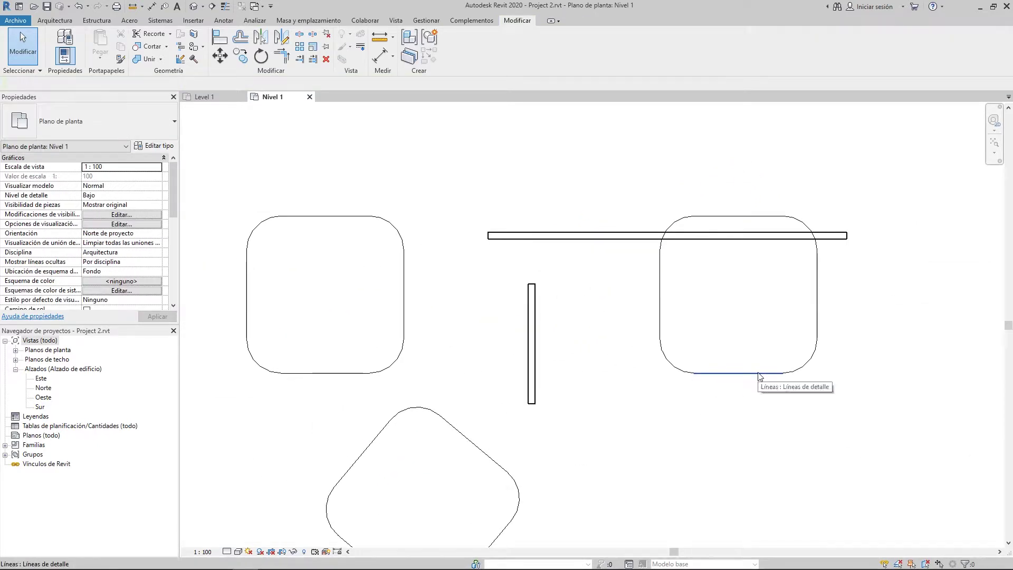
key("Tab")
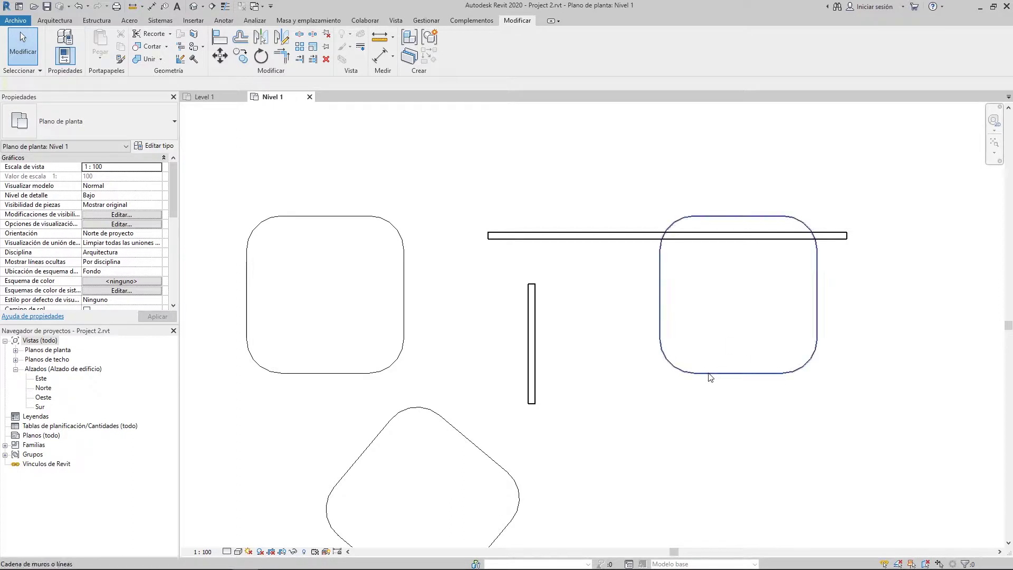
left_click(711, 375)
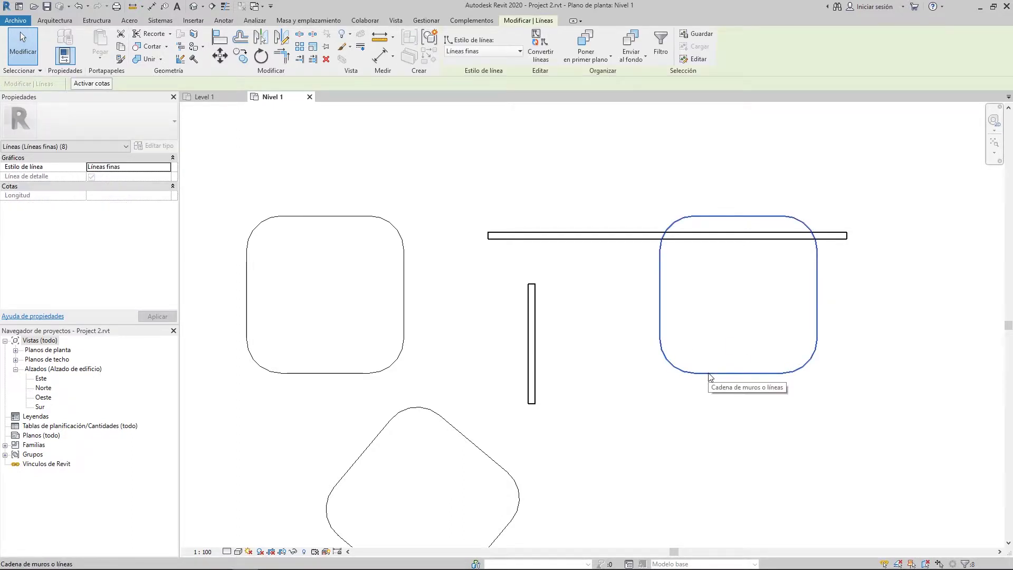
key("Delete")
- Delete the rotated rounded square below the remaining one
scroll(629, 400, "down", 4)
left_click_drag(613, 477, 452, 338)
key("Delete")
- Split the upper line of the remaining rounded square at its midpoint, without suppressing any segment
middle_click_drag(668, 273, 702, 385)
scroll(565, 282, "up", 2)
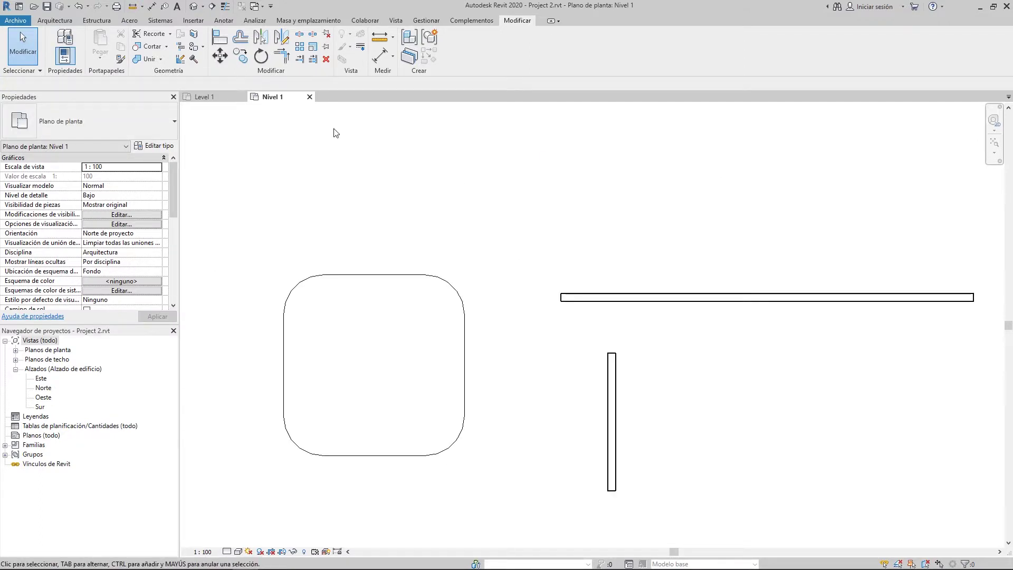
middle_click_drag(400, 235, 355, 213)
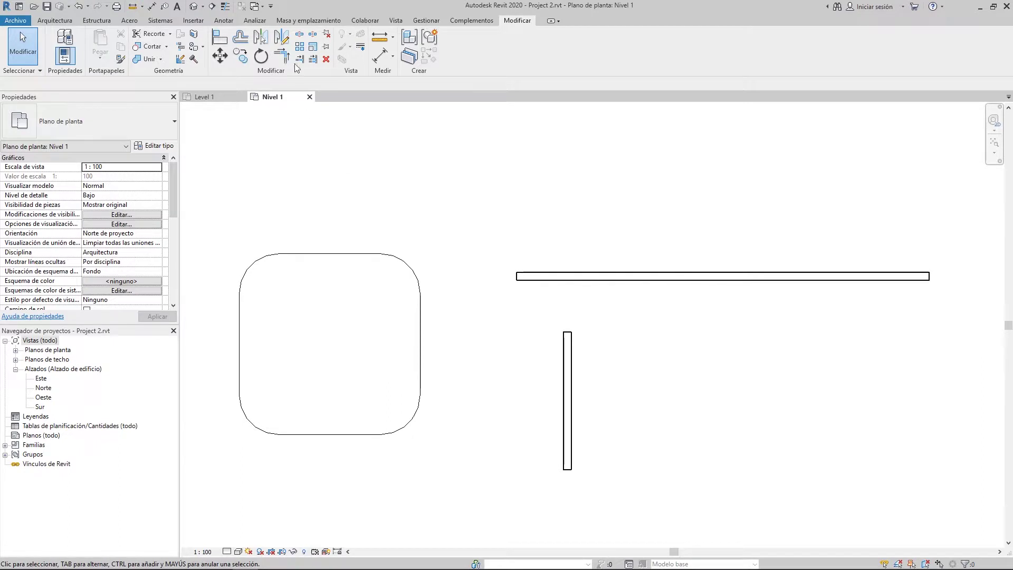
left_click(299, 35)
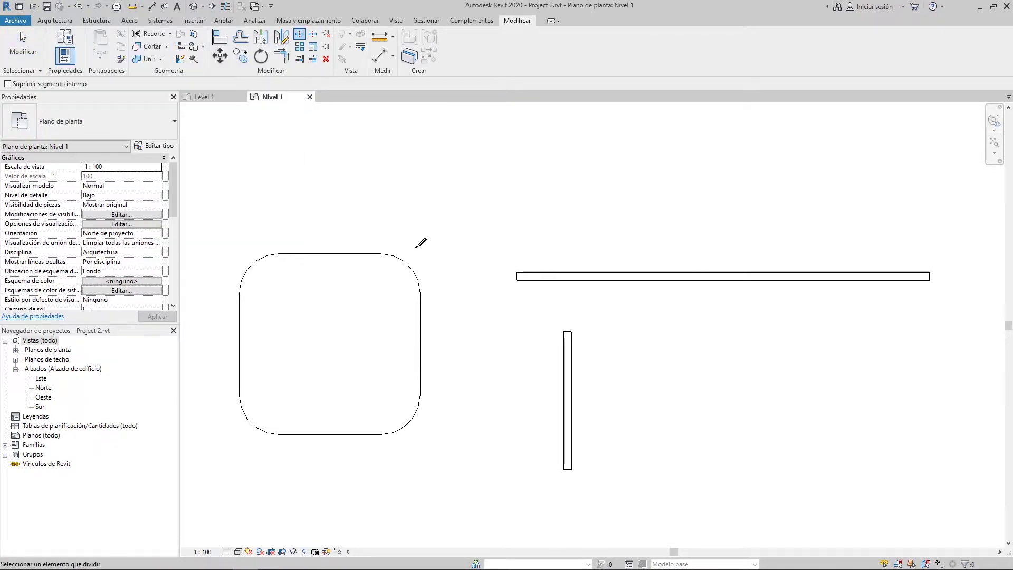
middle_click_drag(376, 232, 482, 253)
scroll(482, 254, "up", 2)
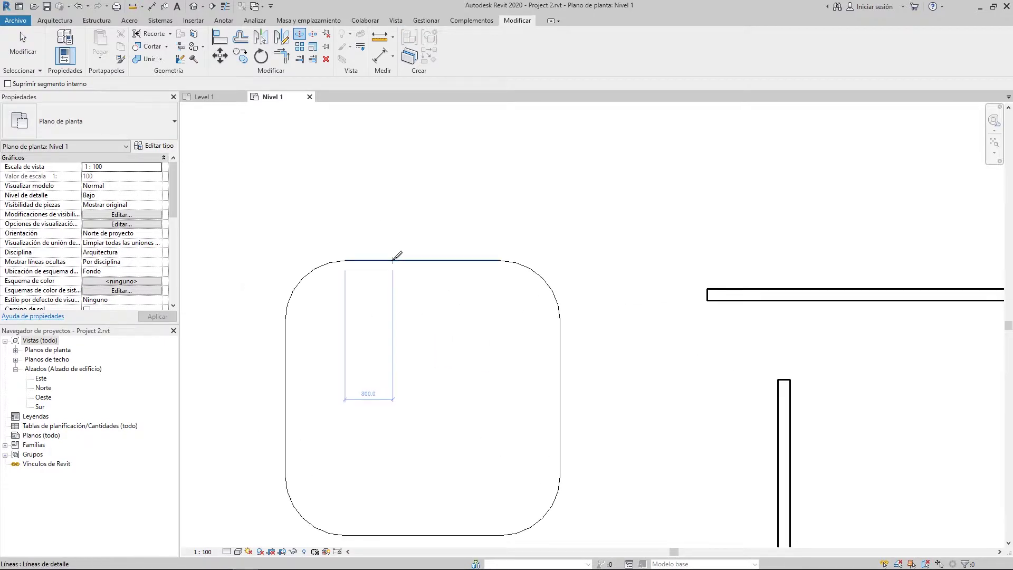
left_click(423, 260)
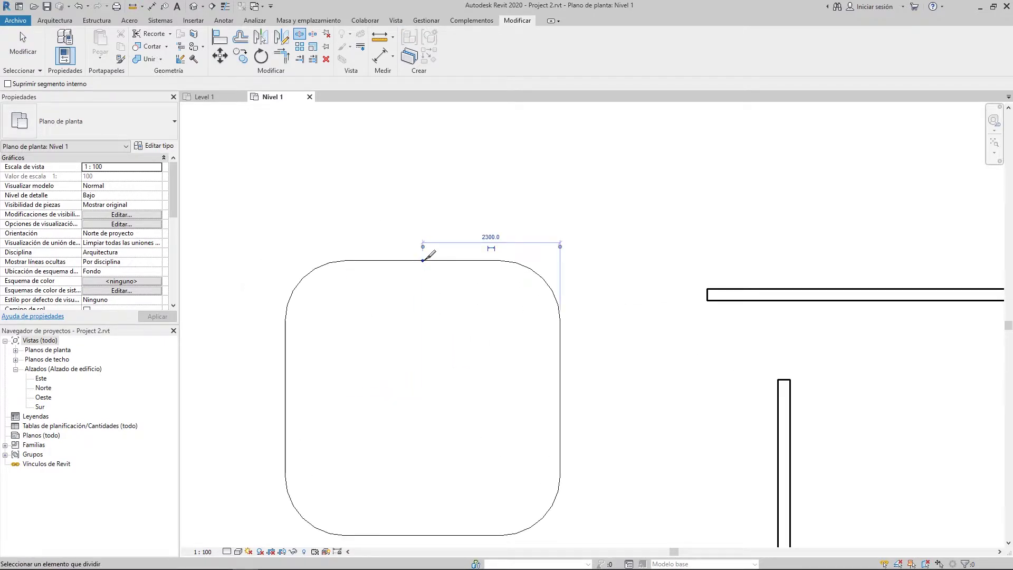
key("Escape")
key("Escape")
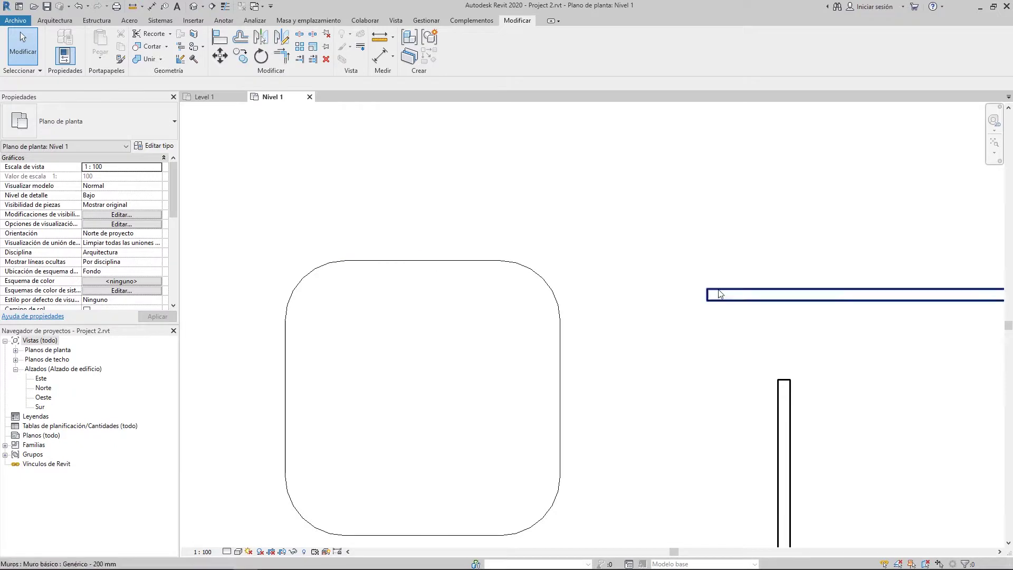
- Cut a gap in the middle of the rounded square's lower line using Split with Suprimir segmento interno enabled
left_click(299, 34)
left_click(8, 83)
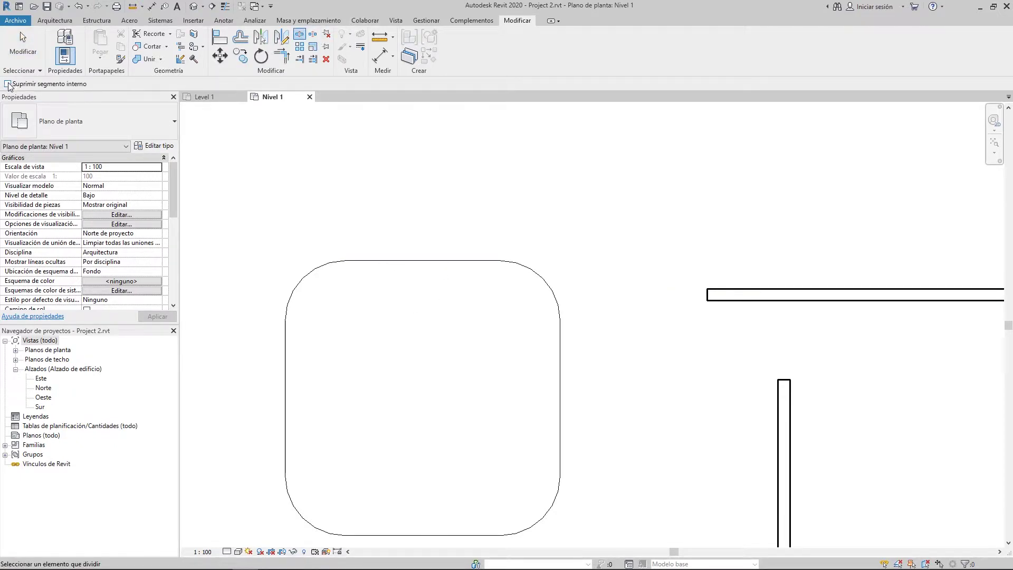
middle_click_drag(400, 485, 418, 388)
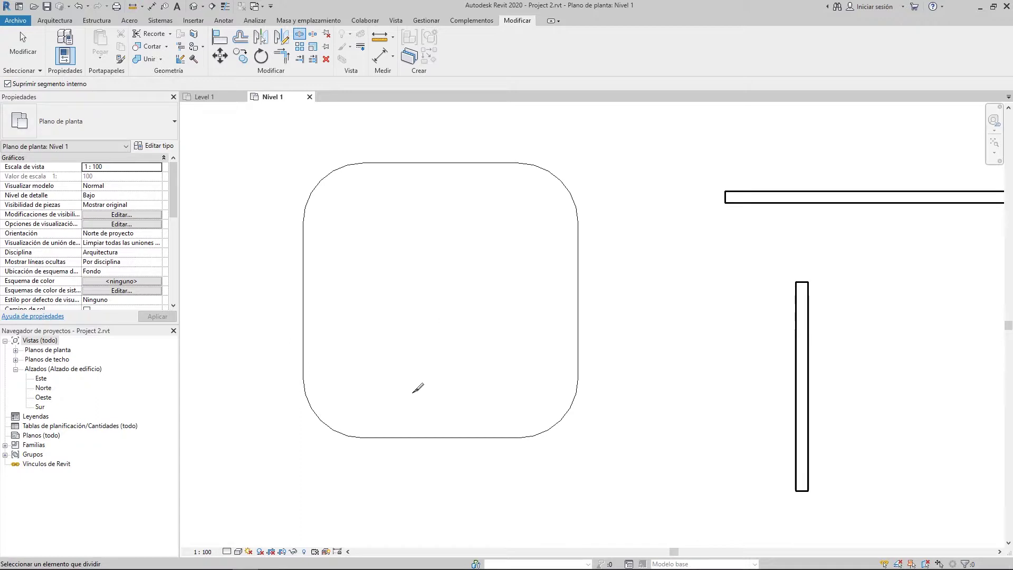
left_click(411, 437)
left_click(452, 438)
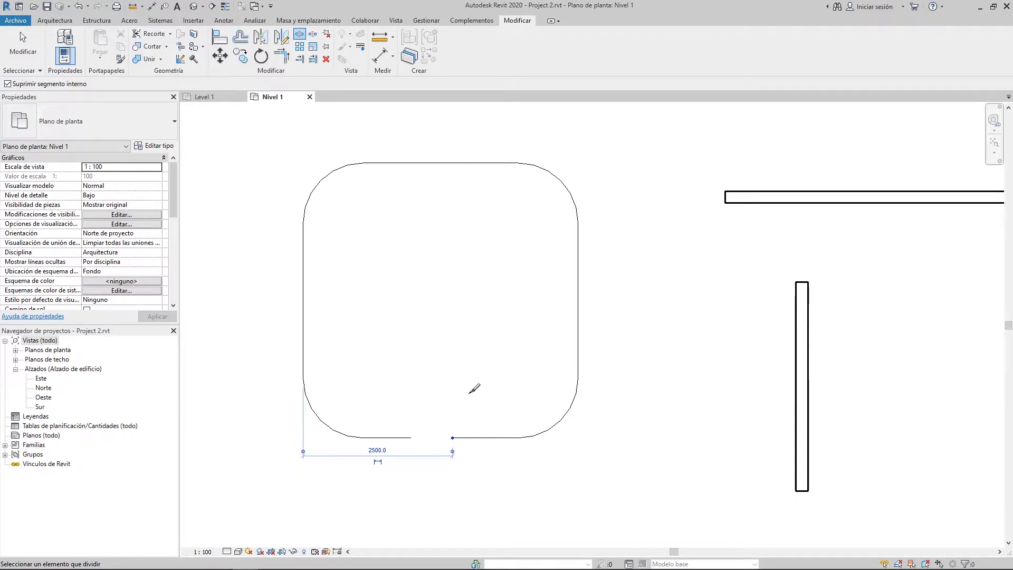
key("Escape")
key("Escape")
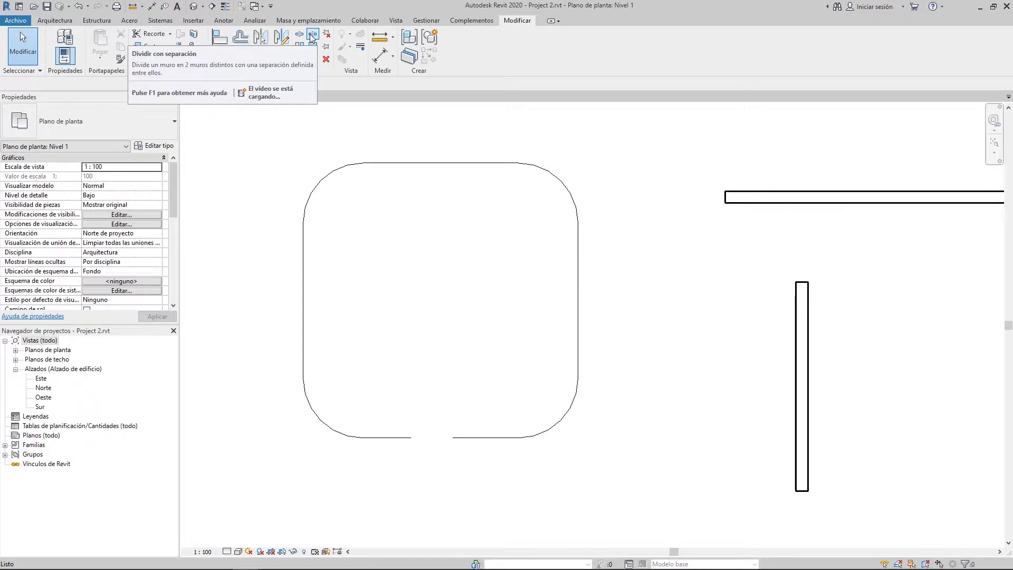
- Split the horizontal wall with a 100 mm joint gap (Dividir con separación), leaving a left piece about 1110 mm long
left_click(311, 35)
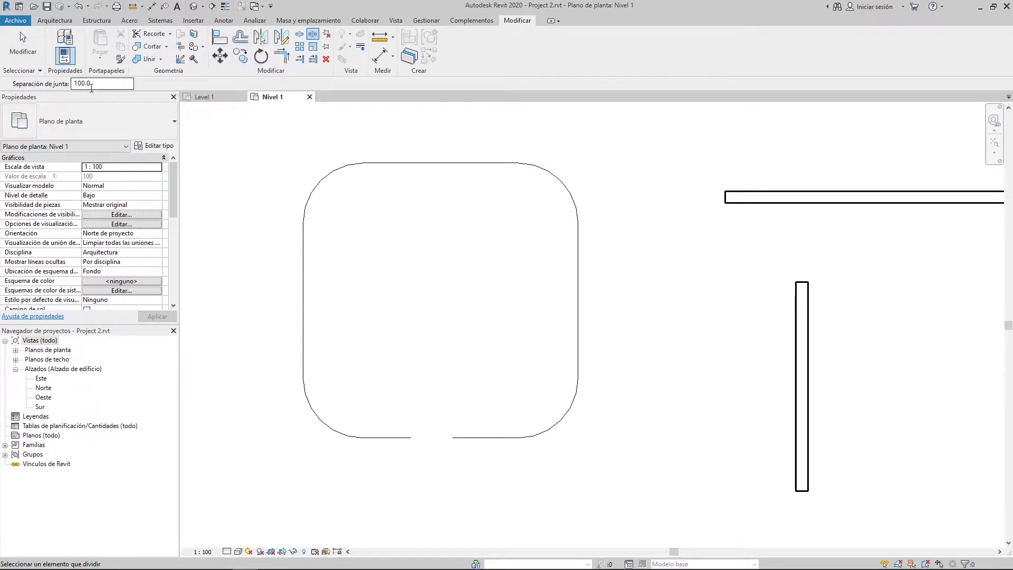
left_click_drag(100, 83, 73, 87)
middle_click_drag(555, 208, 339, 239)
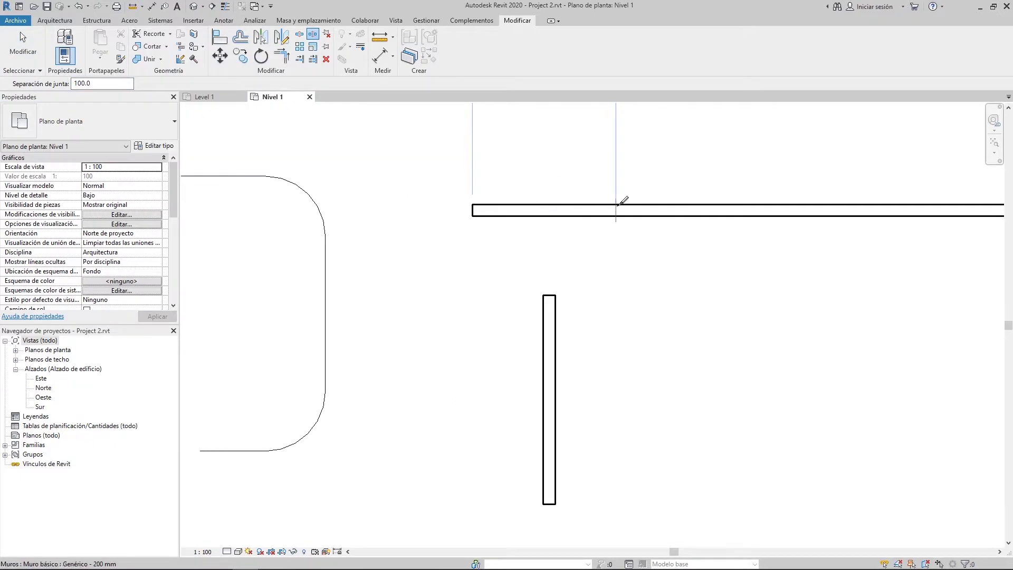
scroll(538, 208, "up", 3)
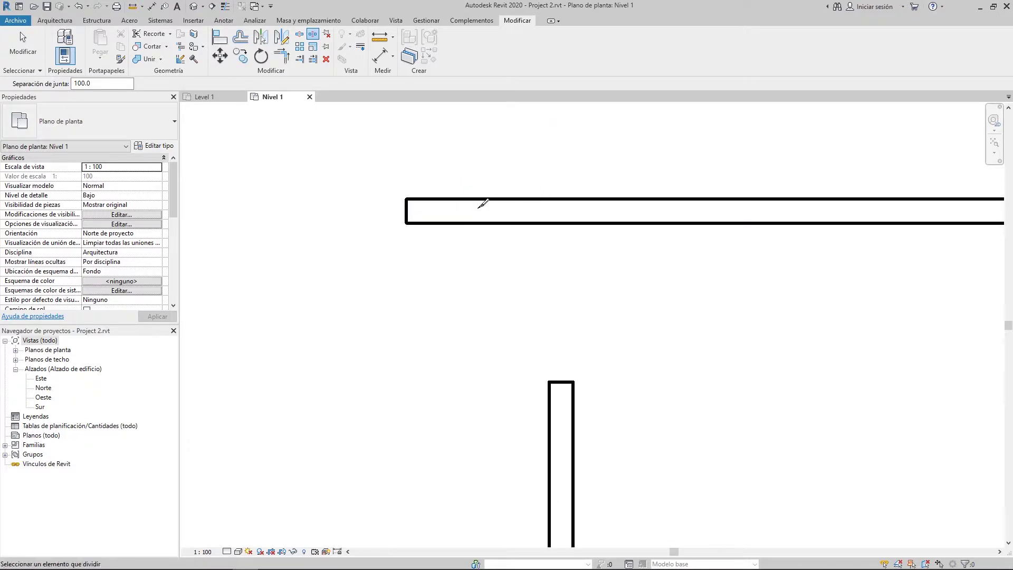
left_click(545, 212)
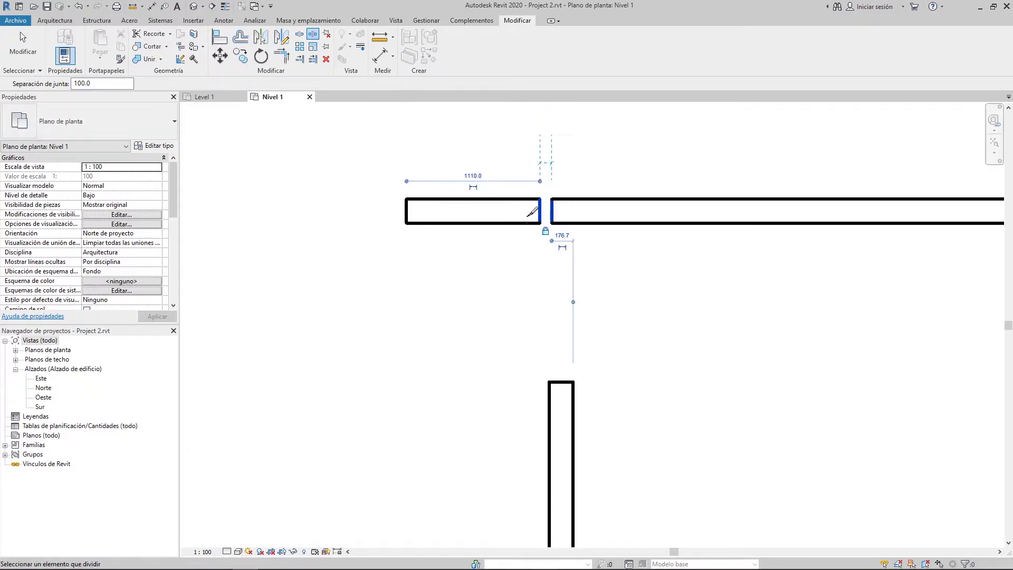
- Split the rest of the horizontal wall at three more points to its right with the same 100 mm gap
middle_click_drag(683, 217, 602, 229)
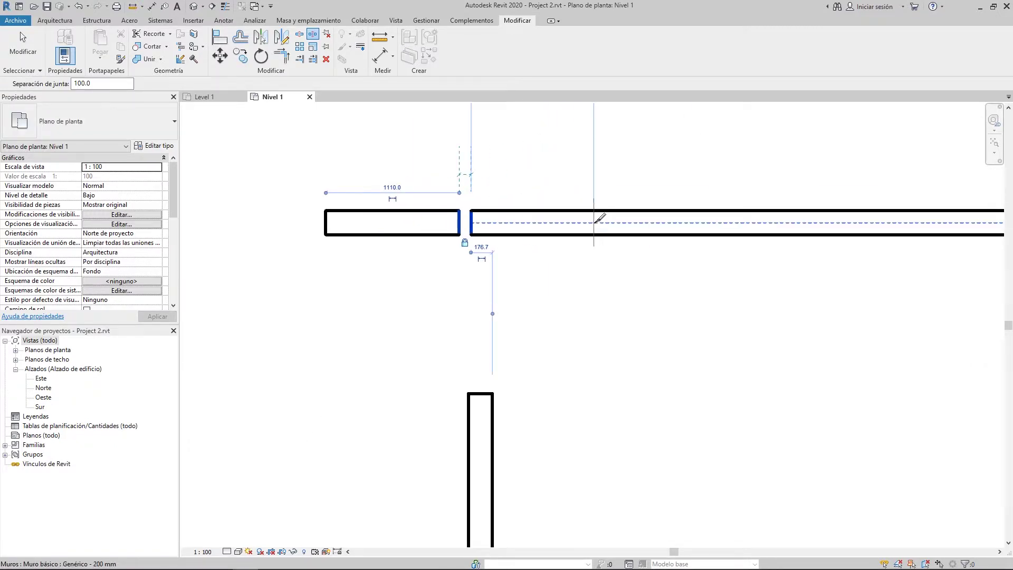
left_click(594, 222)
left_click(735, 222)
left_click(790, 222)
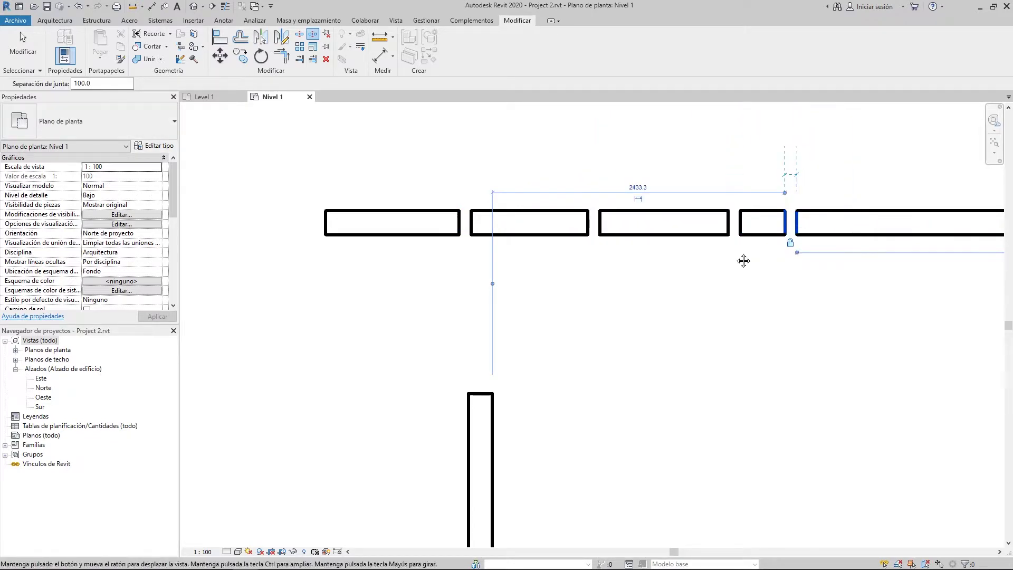
key("Escape")
- Undo all four gap splits of the horizontal wall
middle_click_drag(802, 241, 627, 270)
scroll(676, 251, "down", 2)
key("ctrl+z")
key("ctrl+z")
key("ctrl+z")
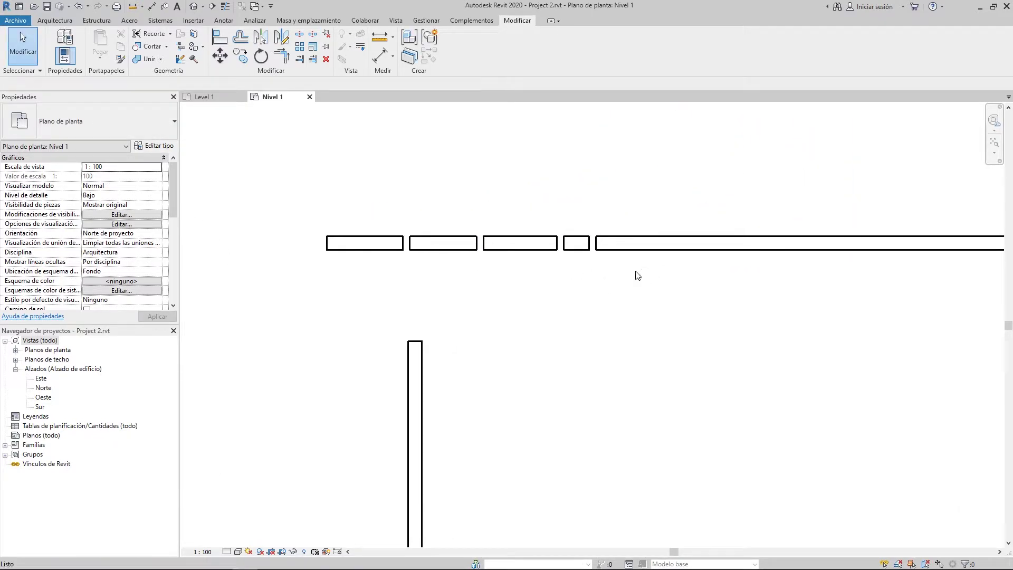
key("ctrl+z")
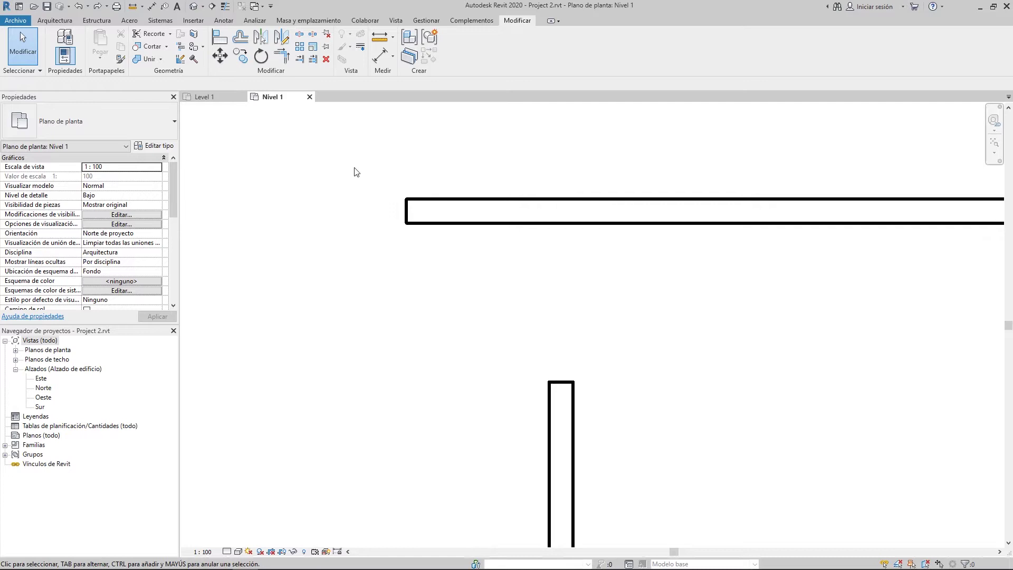
- Set up a linear array of the vertical wall with Agrupar y asociar enabled, Número 4 and Mover a Último
left_click(299, 50)
scroll(640, 348, "down", 3)
middle_click_drag(640, 348, 390, 220)
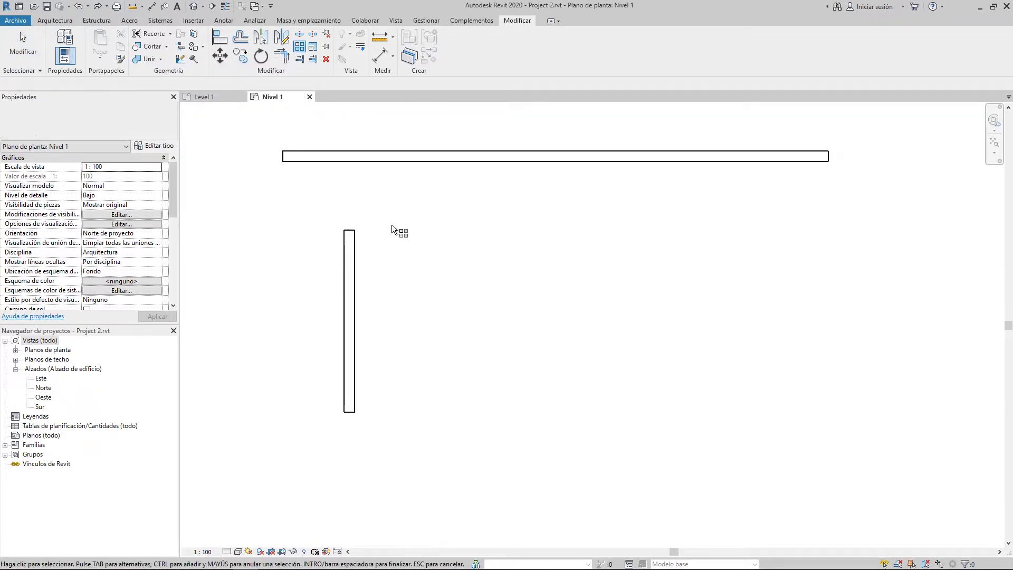
scroll(350, 272, "up", 2)
scroll(350, 272, "down", 1)
left_click(350, 272)
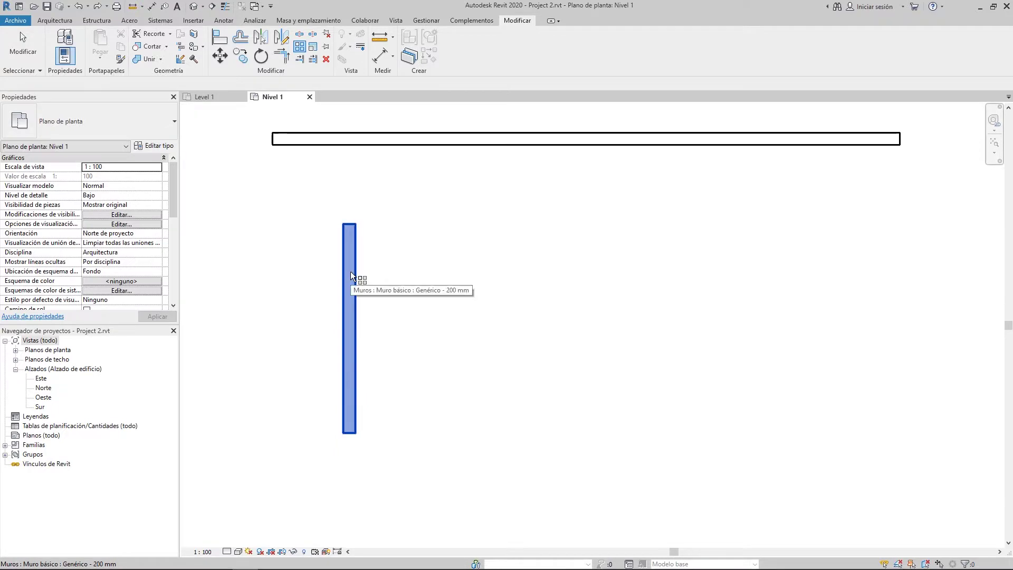
key("Return")
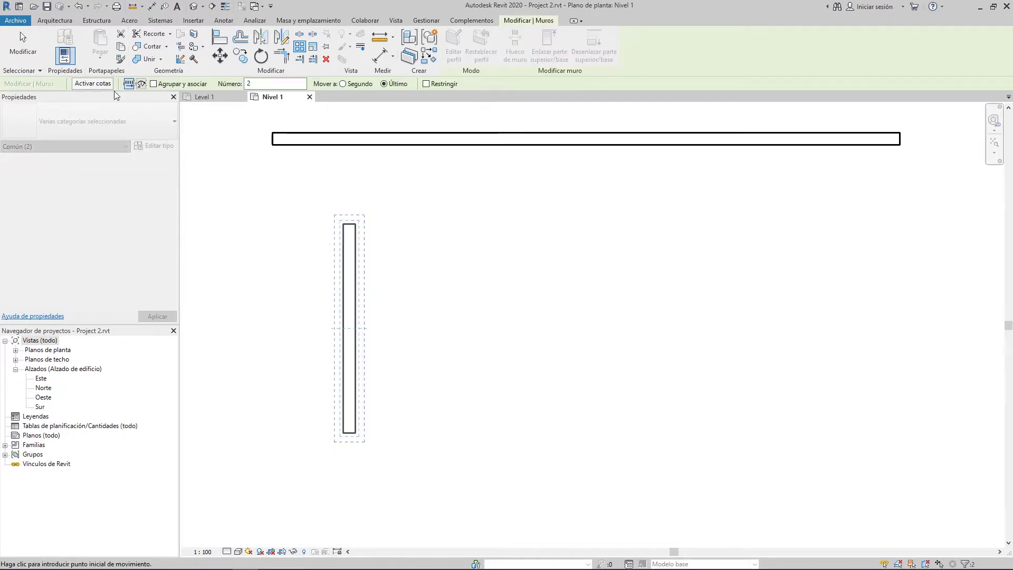
left_click(159, 84)
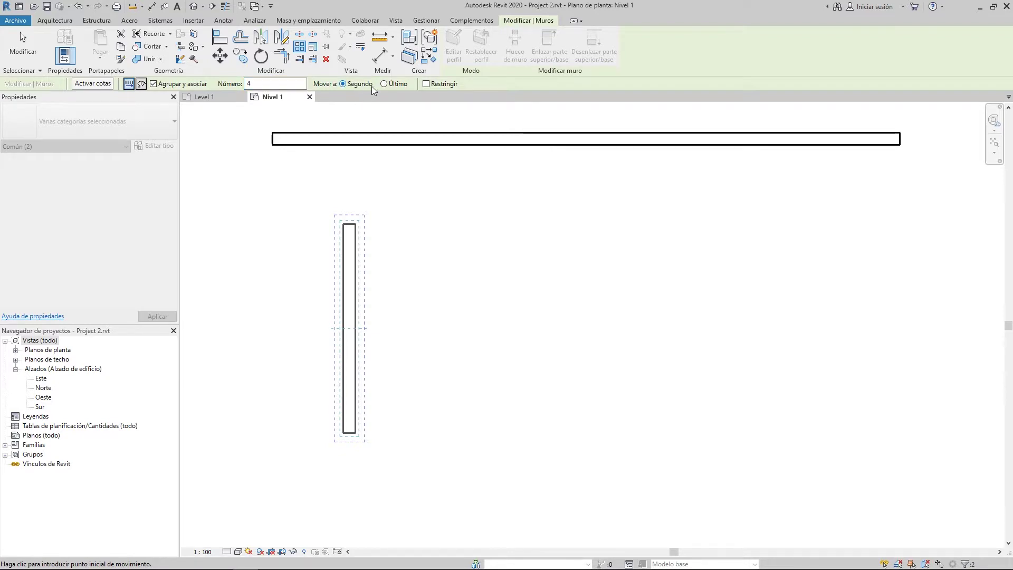
left_click(386, 85)
left_click(364, 151)
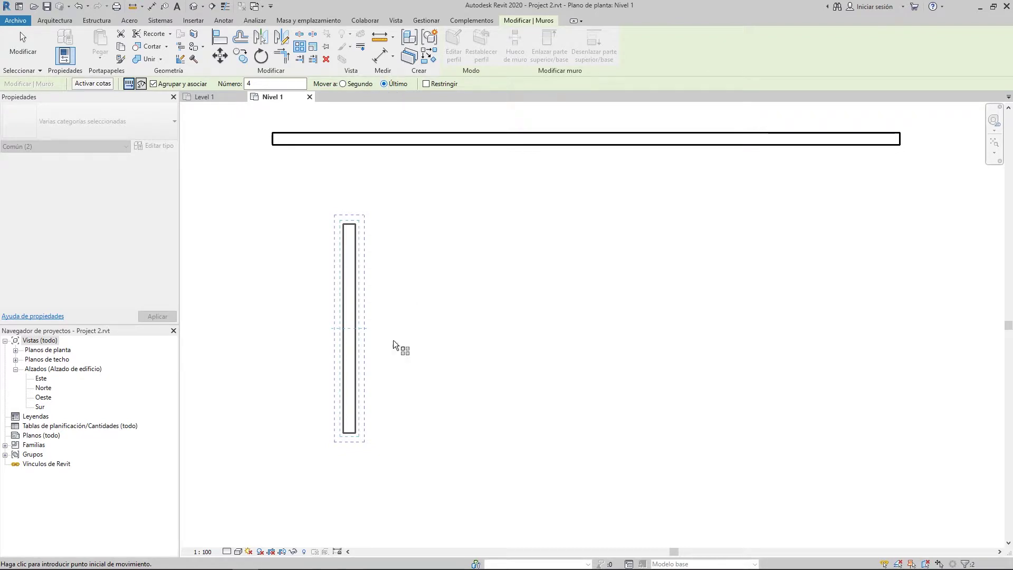
- Place the last array copy horizontally to the right, measured from the wall's lower end, and accept the count of 4
left_click(349, 435)
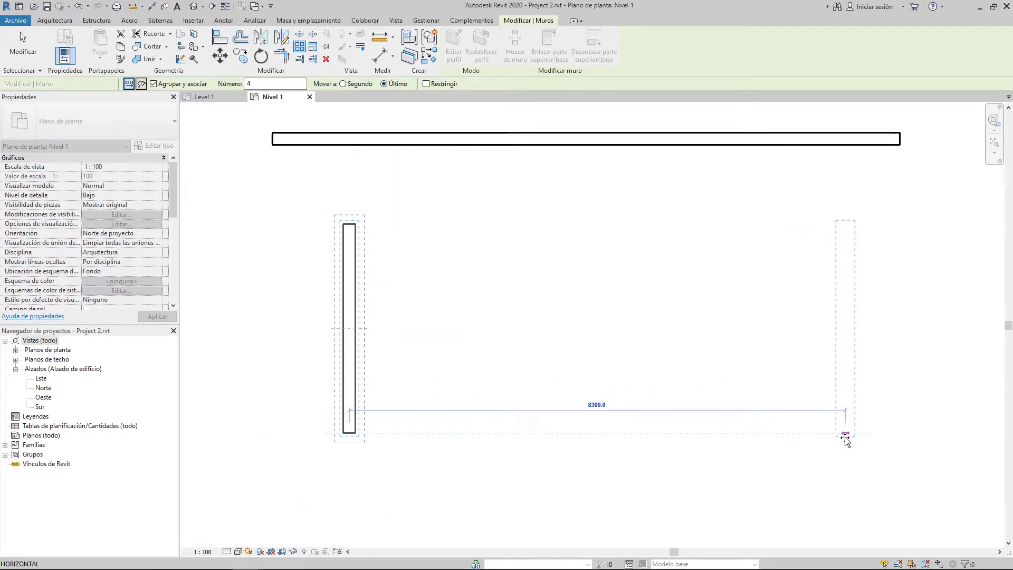
left_click(867, 435)
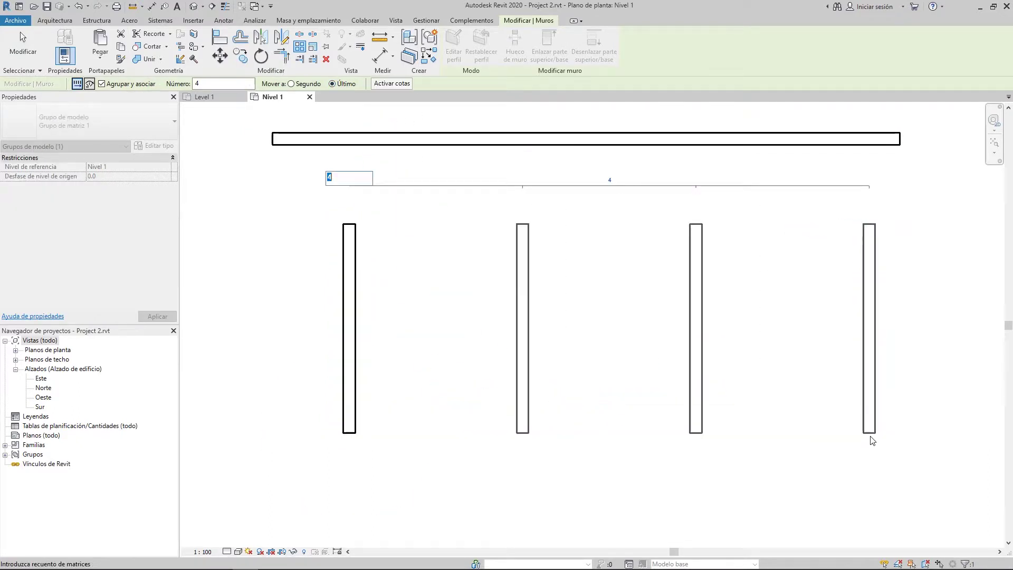
mouse_move(796, 369)
middle_mouse_down()
mouse_move(701, 381)
mouse_move(810, 362)
middle_mouse_up()
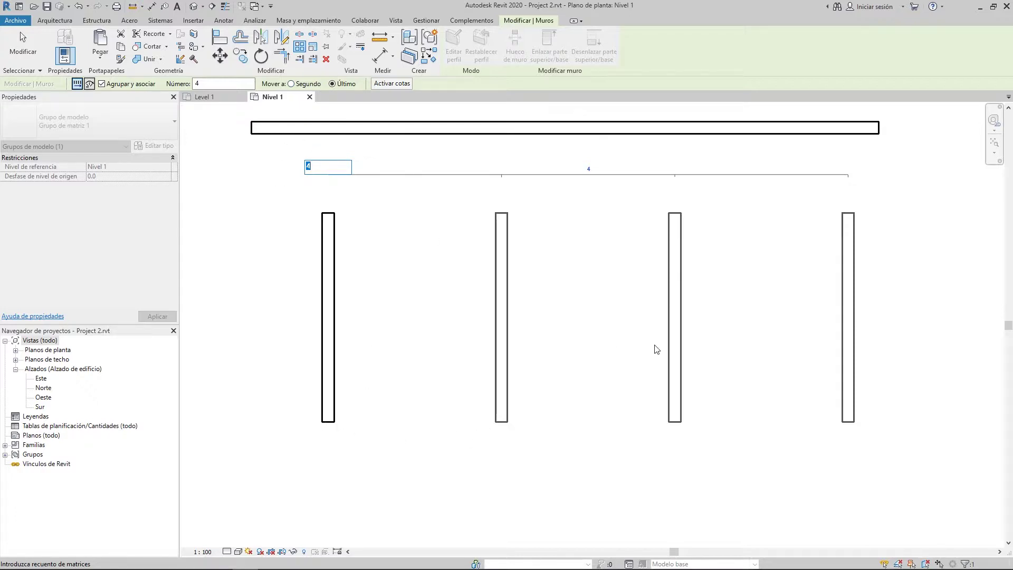
key("Return")
left_click(752, 443)
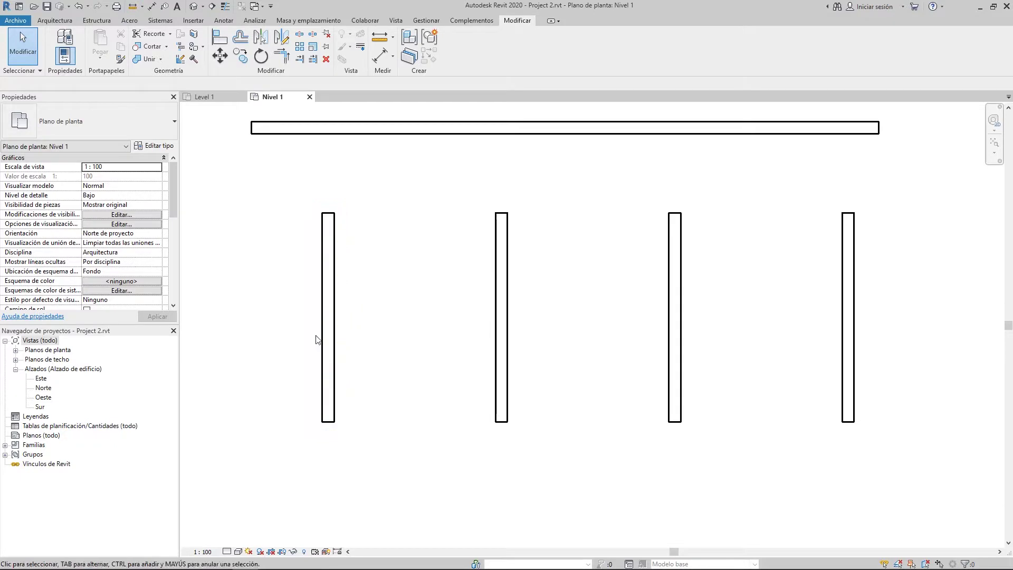
- Select the arrayed vertical walls one after another to examine how each copy is grouped
left_click(325, 220)
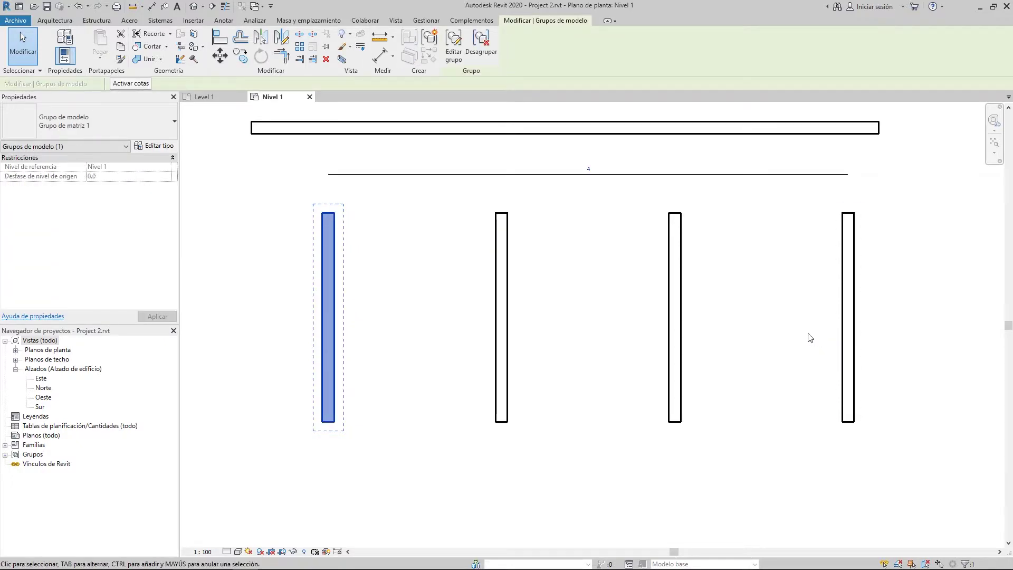
left_click_drag(892, 479, 316, 350)
left_click_drag(392, 379, 315, 345)
left_click_drag(602, 418, 483, 364)
left_click_drag(737, 365, 637, 279)
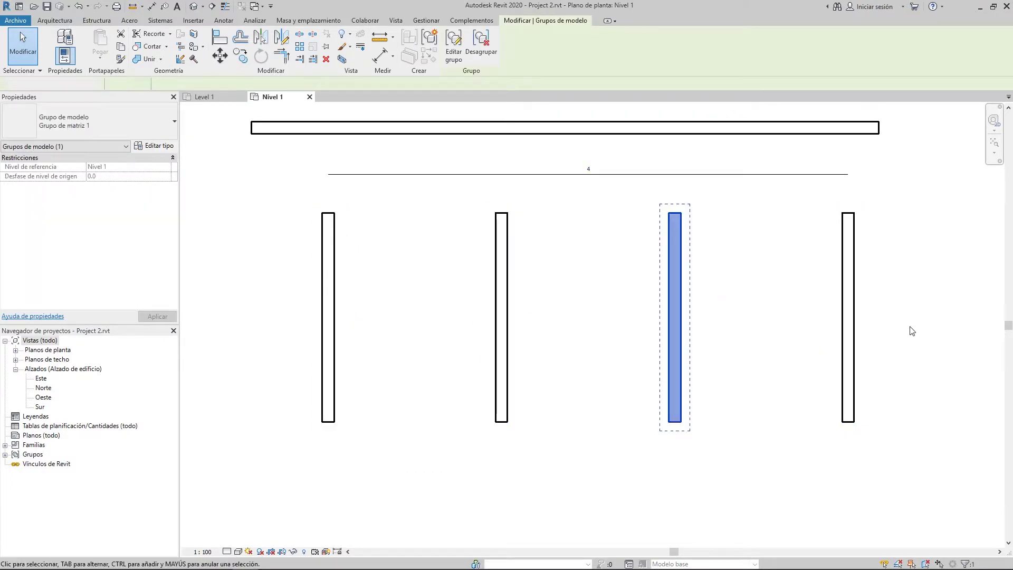
left_click_drag(911, 328, 829, 279)
left_click_drag(403, 365, 312, 327)
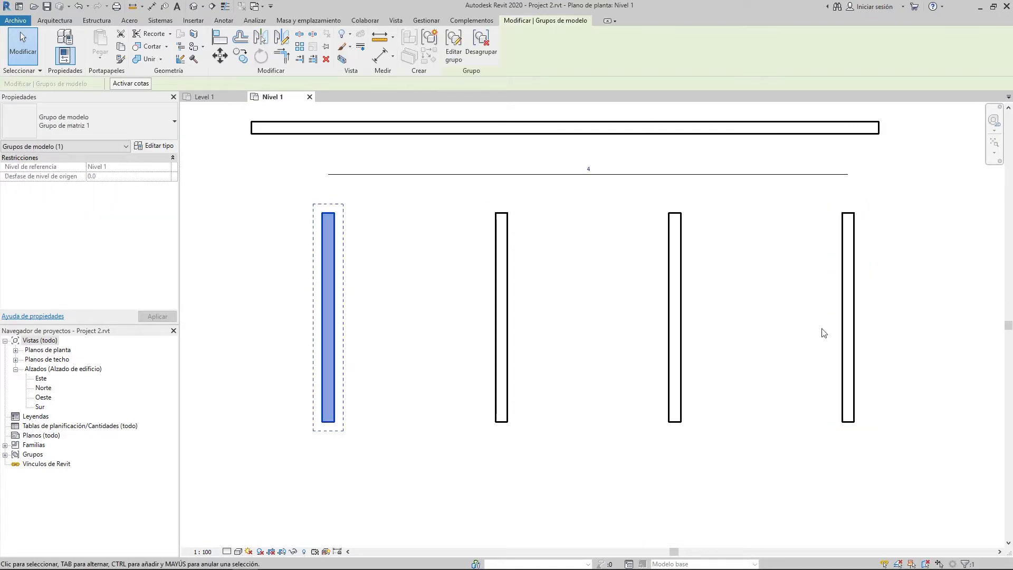
left_click(854, 349)
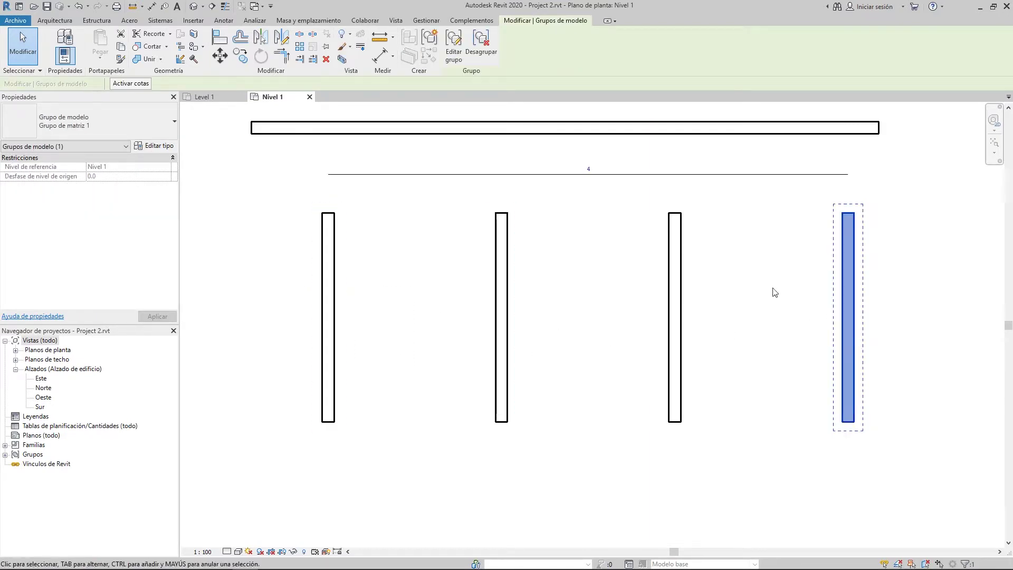
- Edit the rightmost array group, adding a horizontal wall about 1200 mm long to the left of its vertical wall
double_click(853, 310)
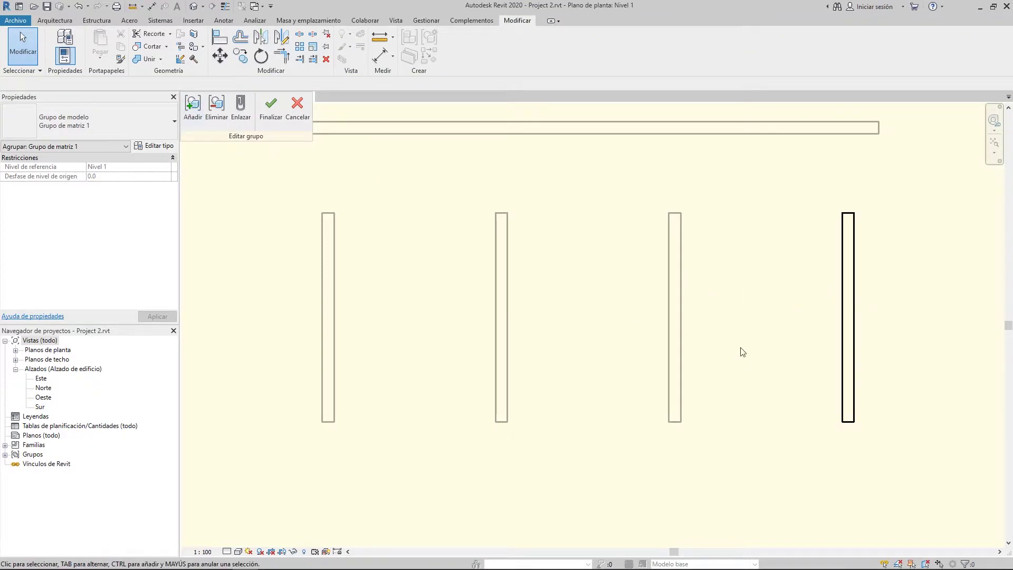
key("w")
key("a")
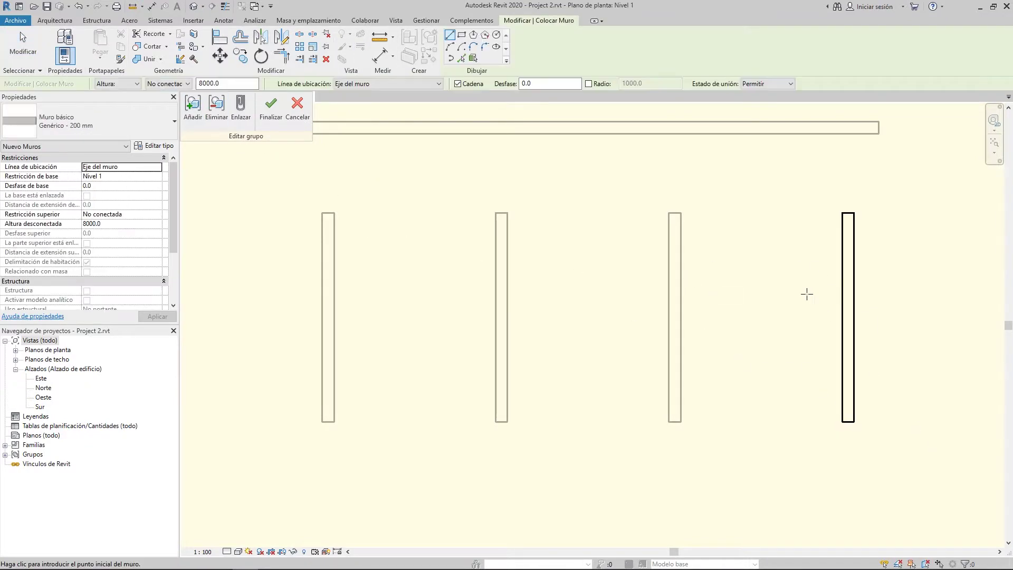
left_click(825, 323)
left_click(752, 323)
key("Escape")
key("Escape")
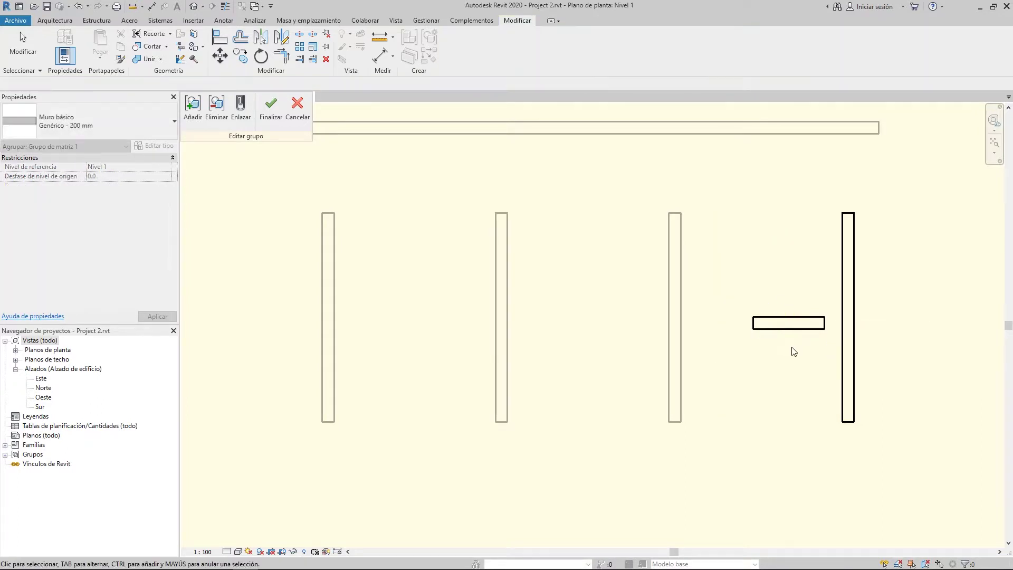
left_click(271, 108)
left_click(732, 452)
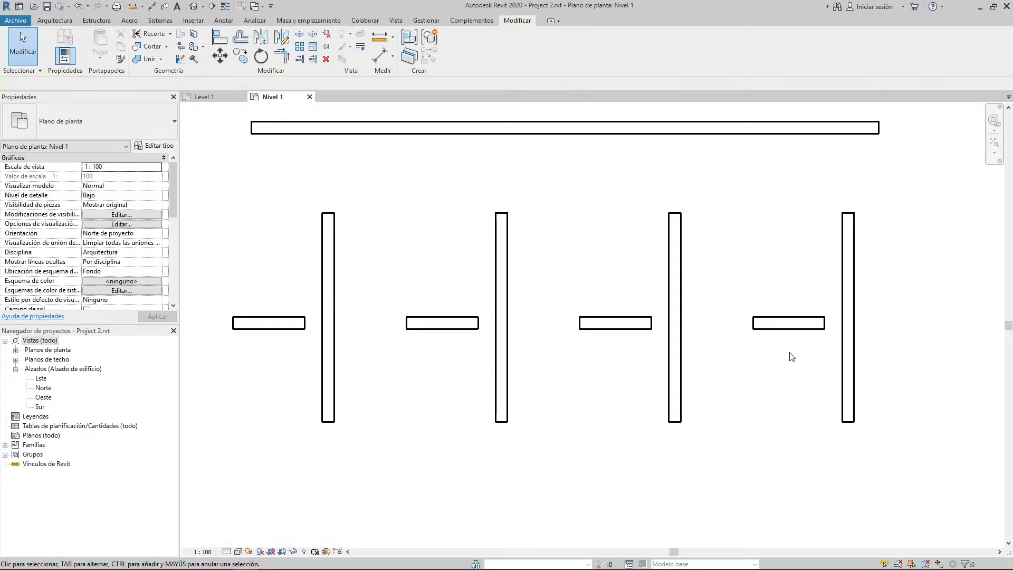
- Select the four array groups one by one to examine how the added wall and the array count apply to each
left_click(668, 361)
left_click(517, 386)
left_click(333, 385)
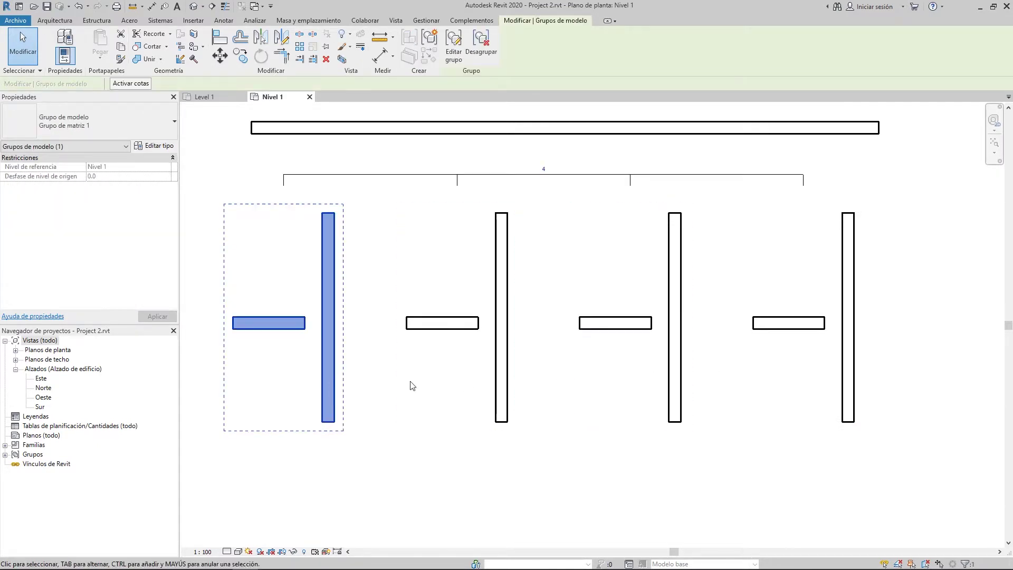
left_click(506, 384)
left_click(674, 376)
left_click(858, 386)
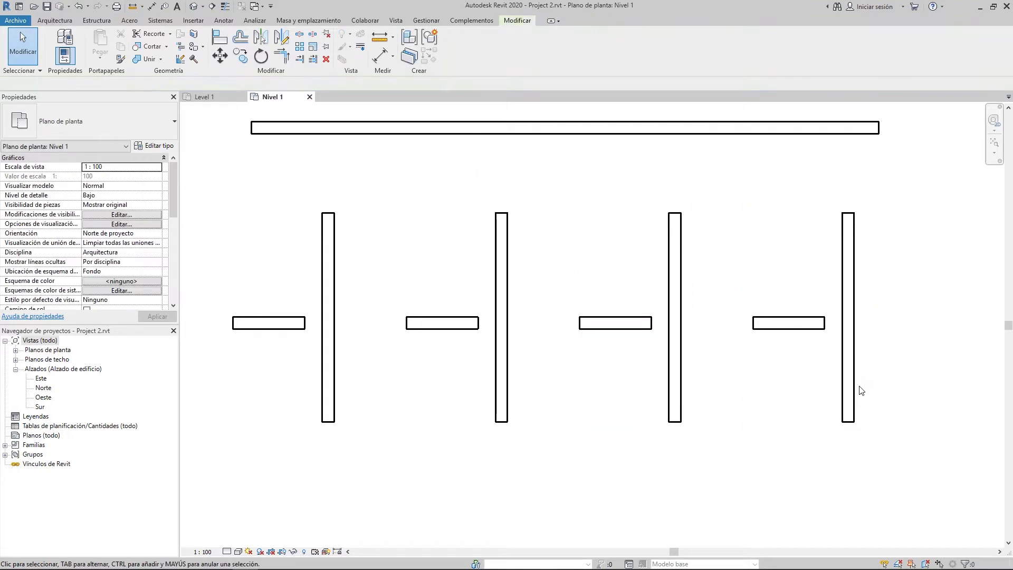
left_click(853, 386)
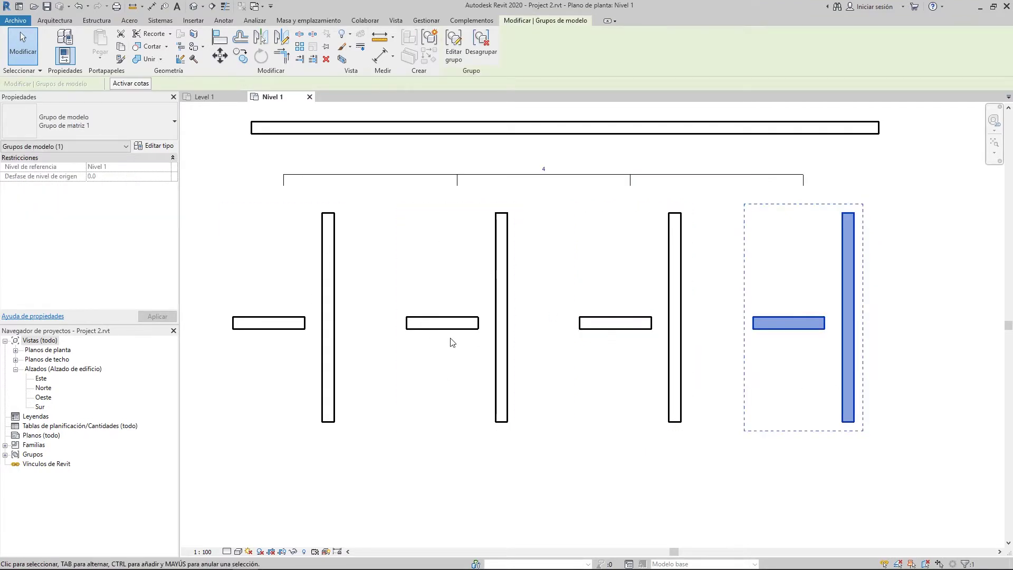
middle_click_drag(476, 376, 433, 378)
middle_click_drag(280, 289, 370, 302)
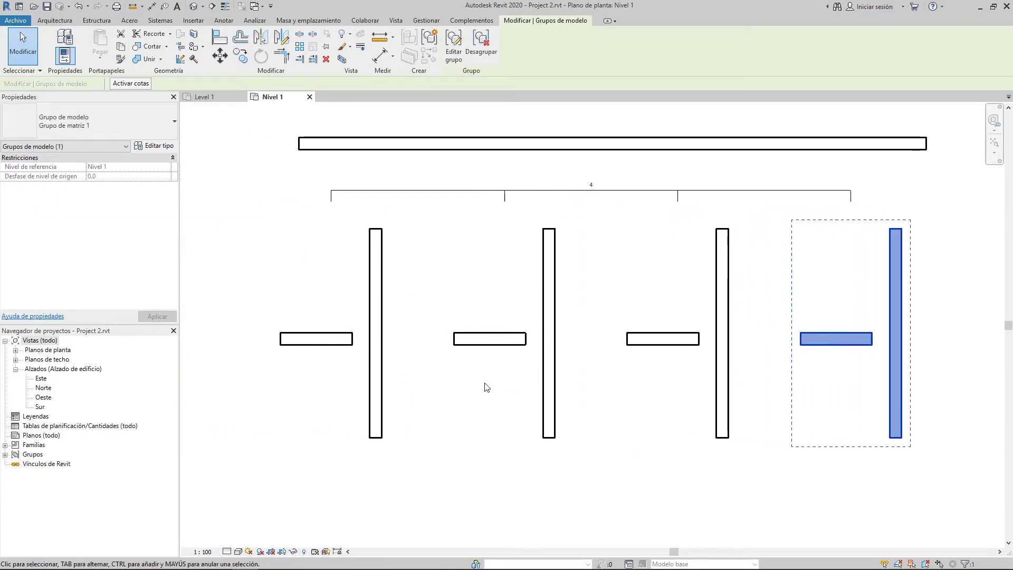
middle_click_drag(741, 361, 699, 367)
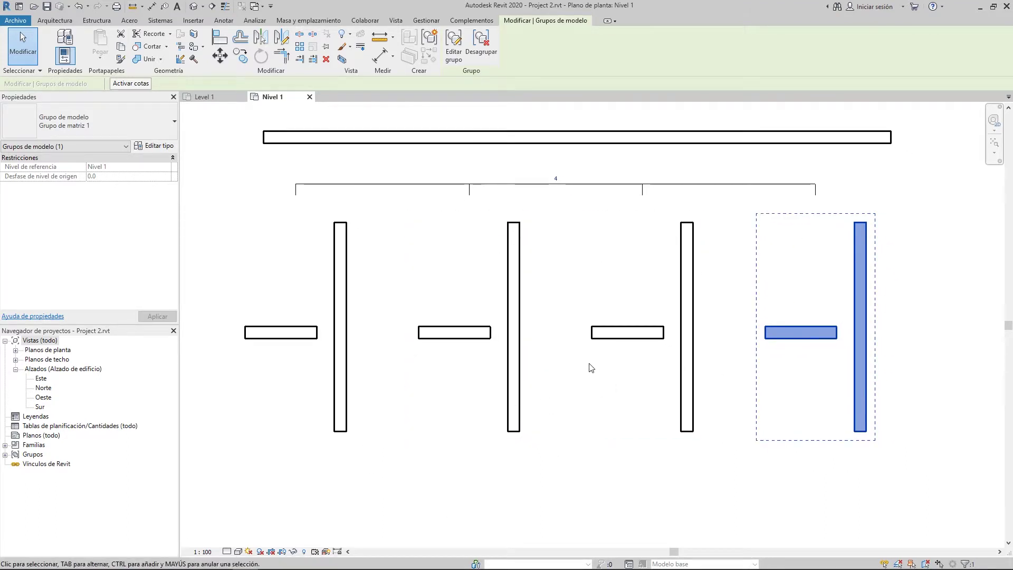
left_click(649, 333)
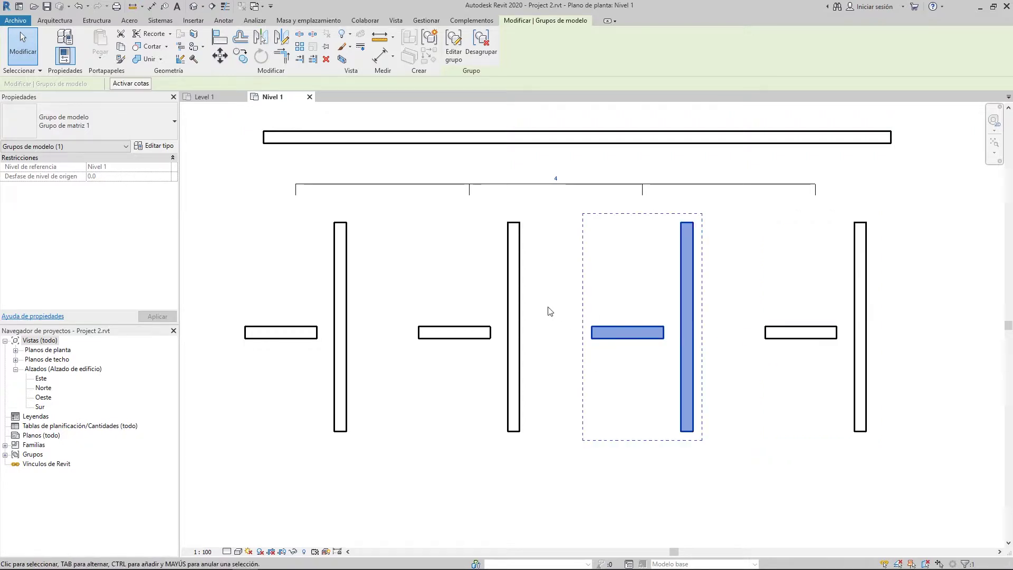
left_click(519, 343)
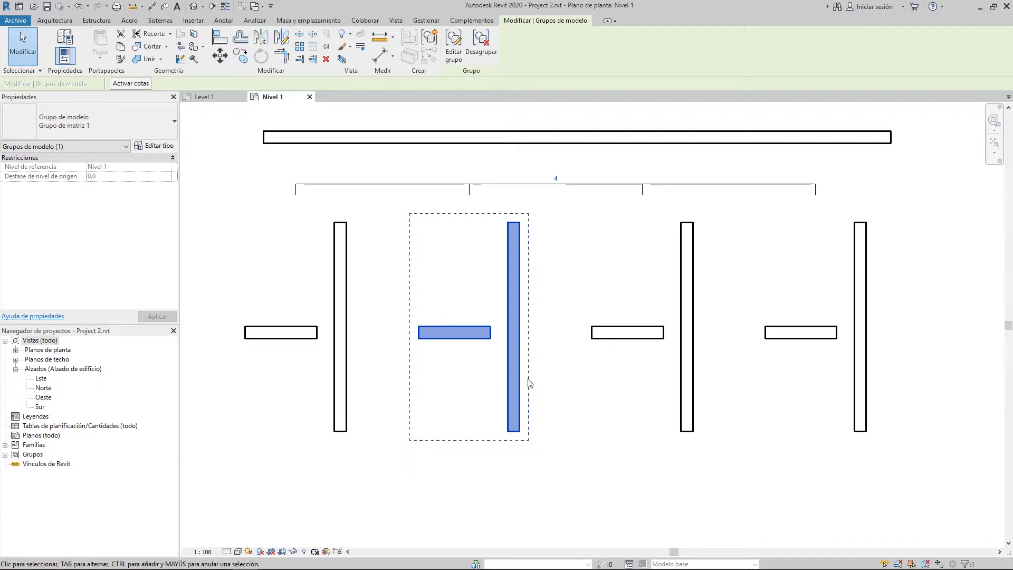
key("Escape")
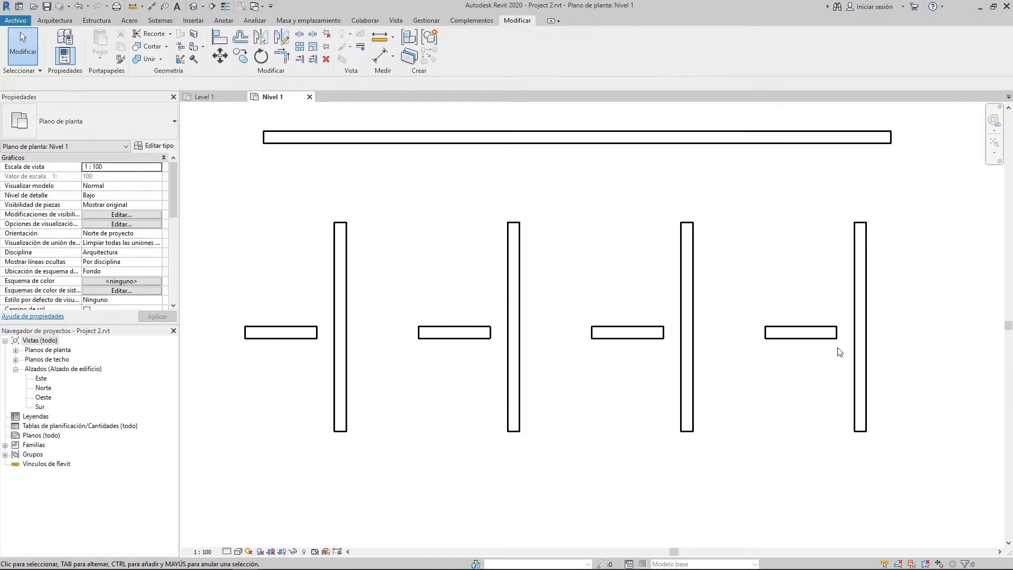
left_click(837, 350)
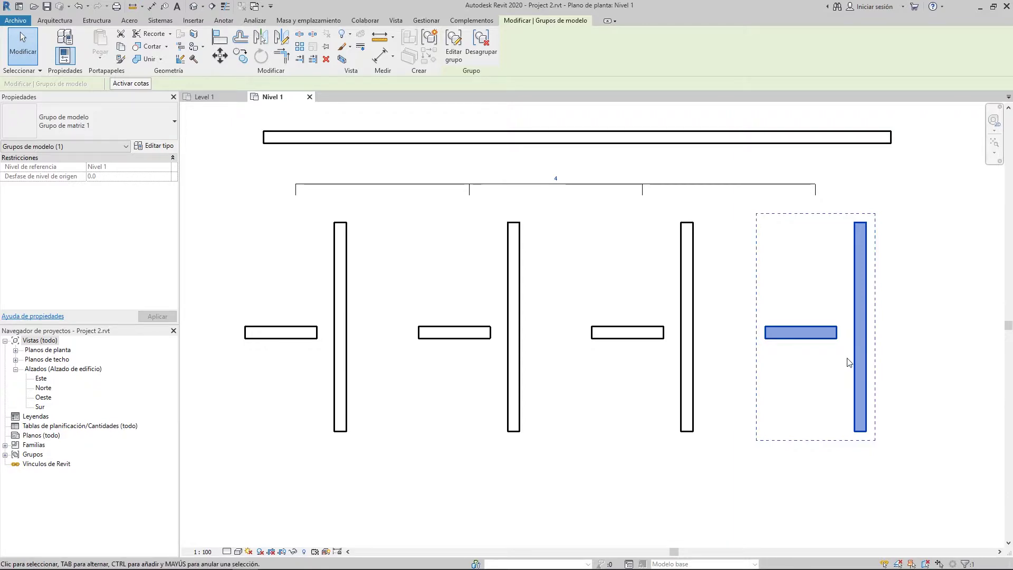
- Ungroup all four array groups into independent walls
left_click(923, 464)
left_click_drag(923, 464, 290, 321)
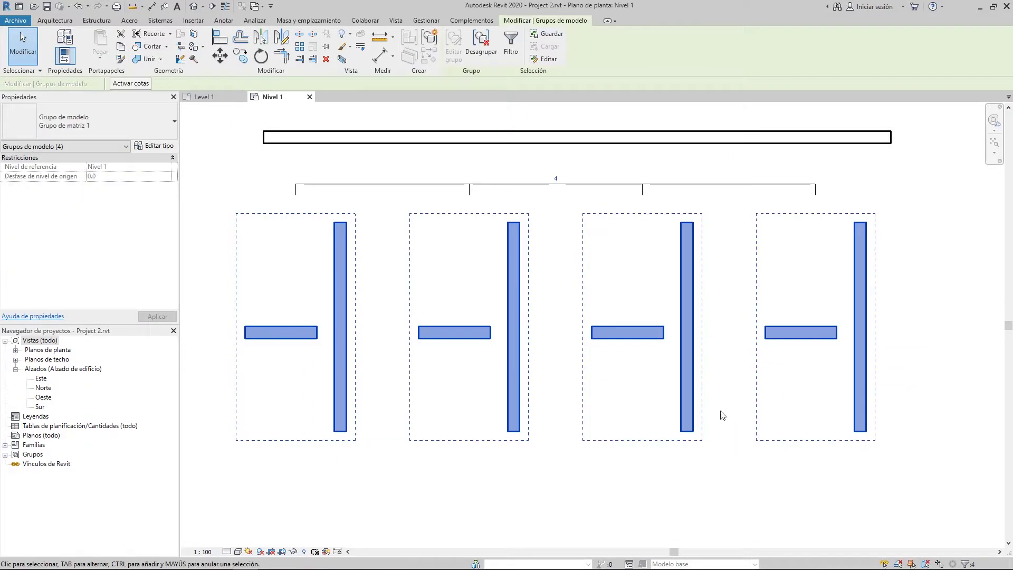
left_click(477, 49)
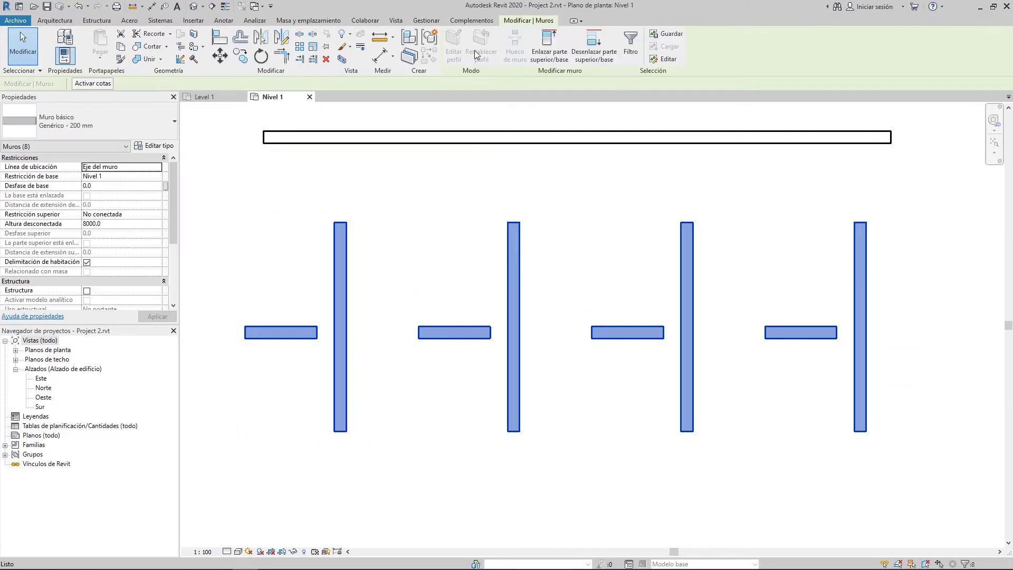
left_click(474, 403)
- Delete the four short horizontal walls and the three vertical copies, keeping only the leftmost vertical wall
left_click(281, 334)
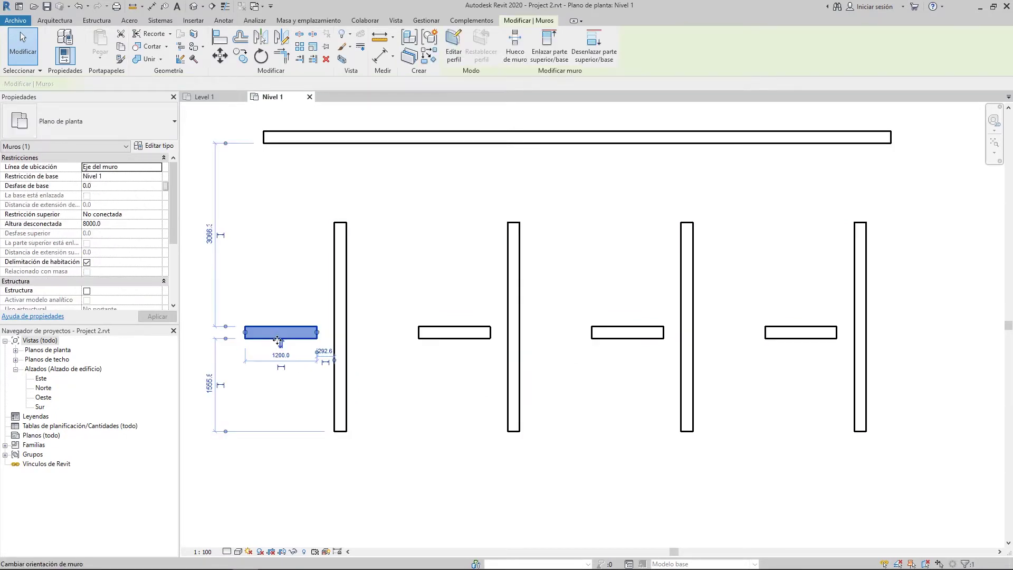
key("Delete")
left_click(454, 332)
key("Delete")
left_click(614, 332)
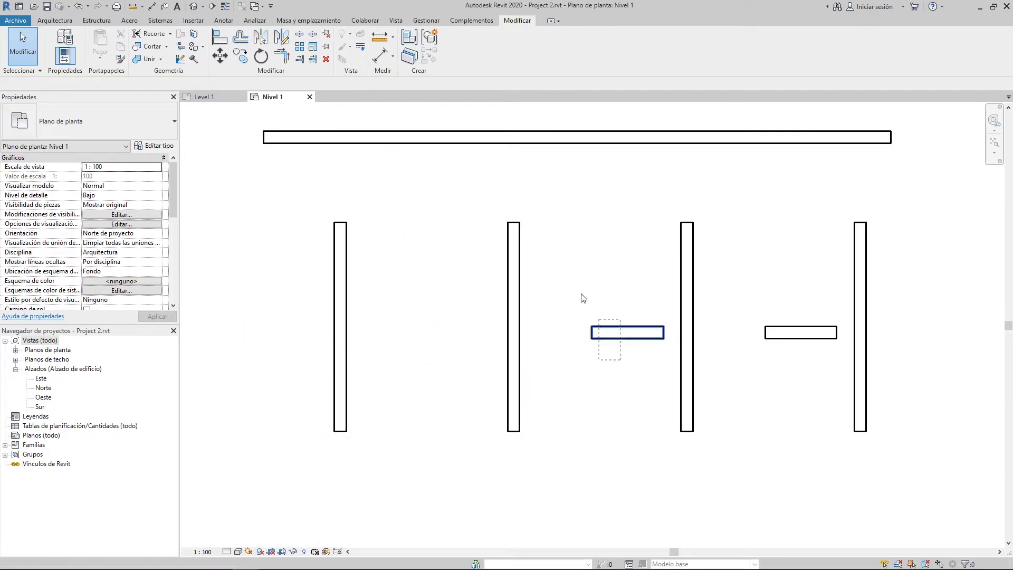
key("Delete")
left_click(800, 333)
key("Delete")
left_click_drag(914, 402, 492, 329)
key("Delete")
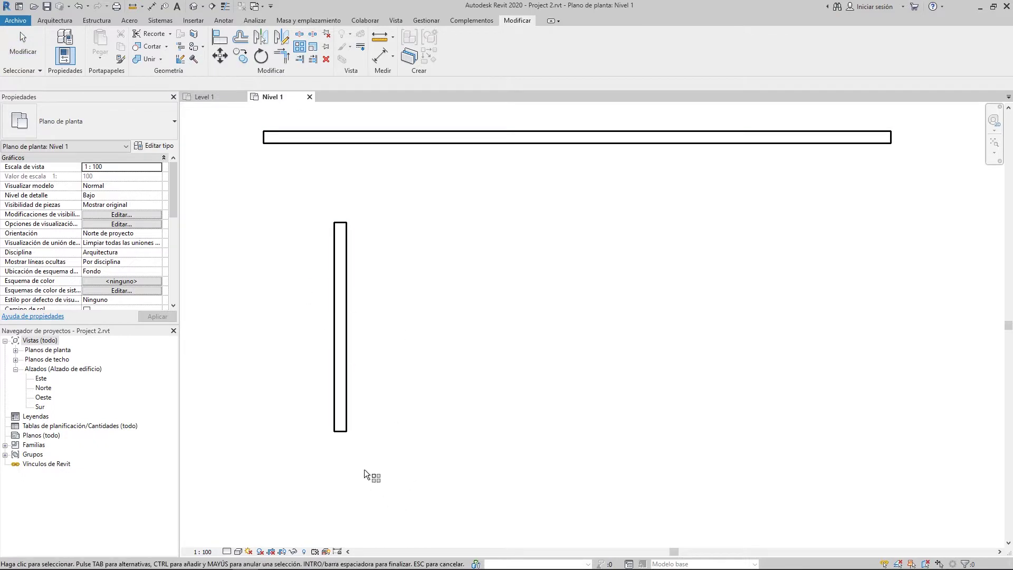
- Array the vertical wall 8000 mm to the right with Agrupar y asociar disabled, Número 2 and Mover a Último
left_click(340, 429)
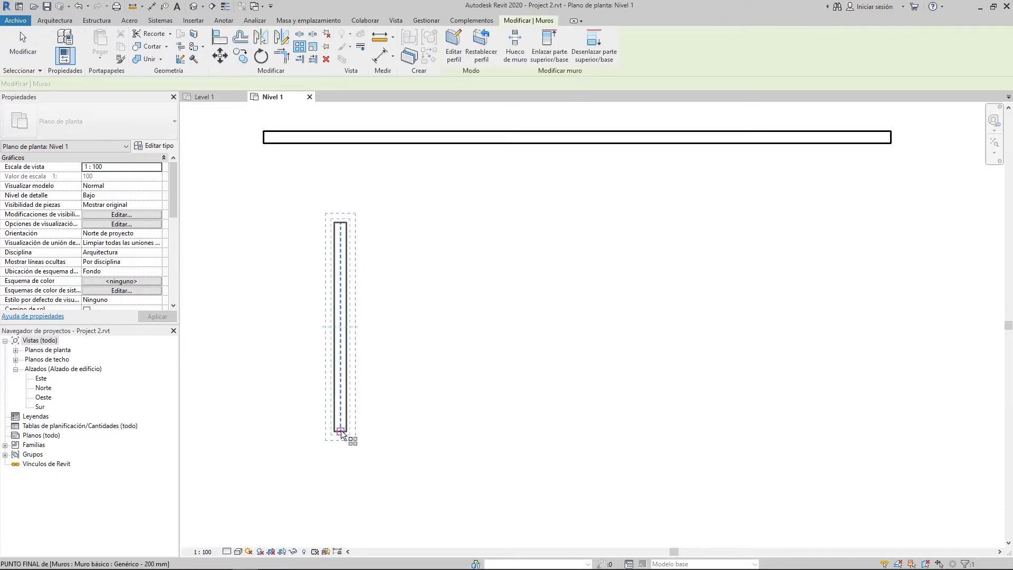
key("a")
key("r")
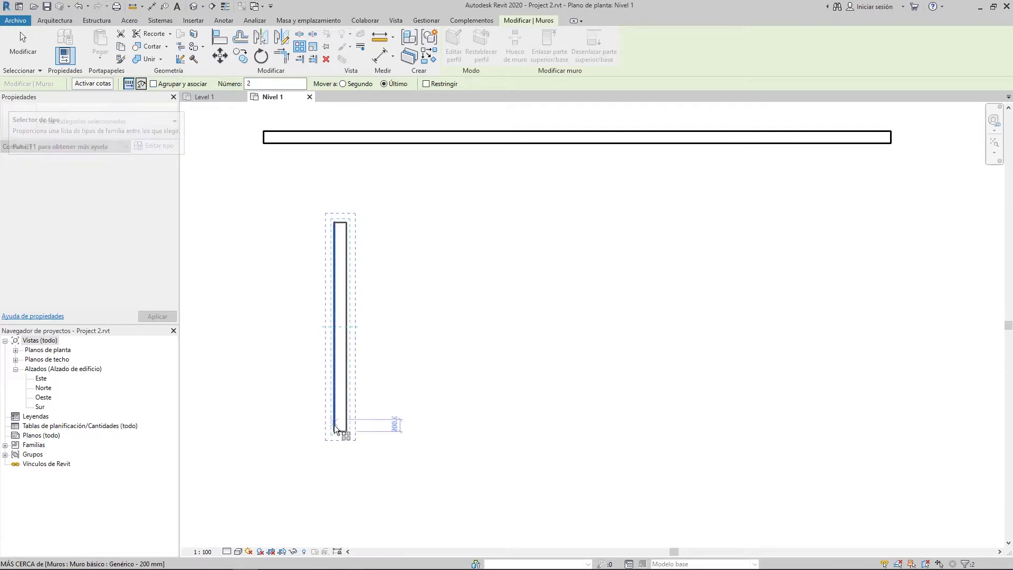
left_click(337, 429)
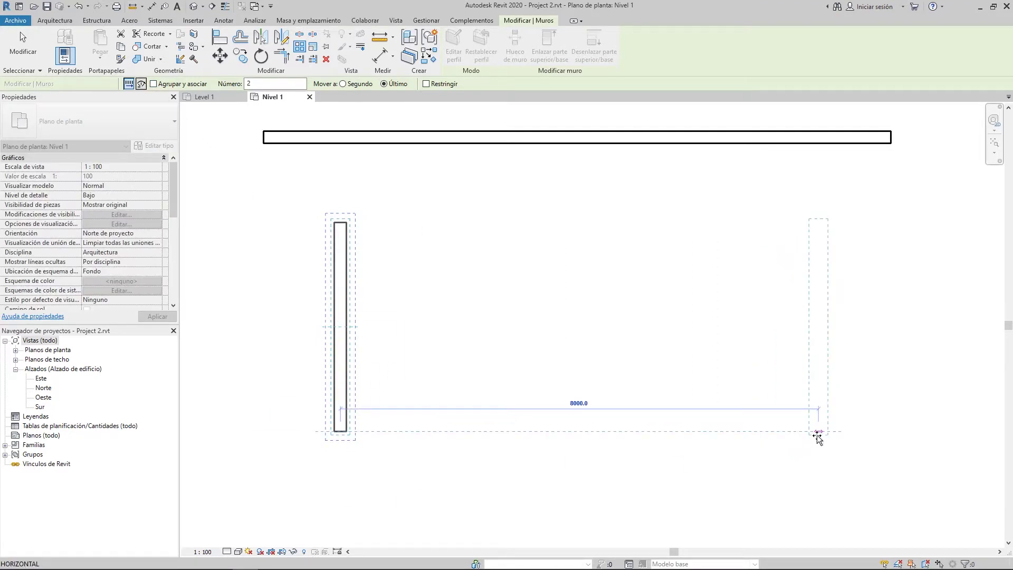
left_click(817, 434)
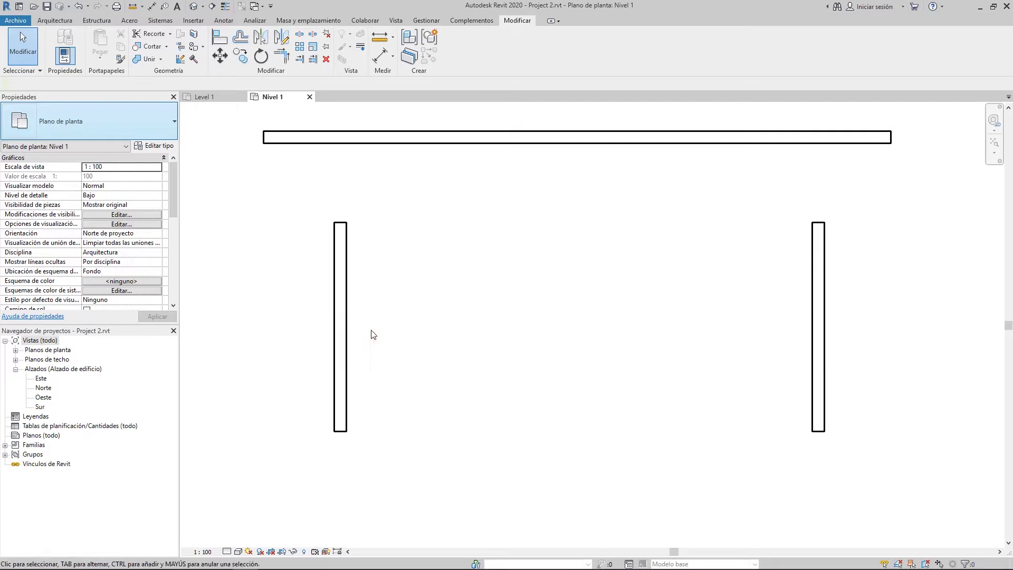
- Select the original vertical wall and its arrayed copy in turn to examine whether they are independent
left_click(345, 339)
left_click(820, 356)
left_click(793, 352)
left_click(338, 257)
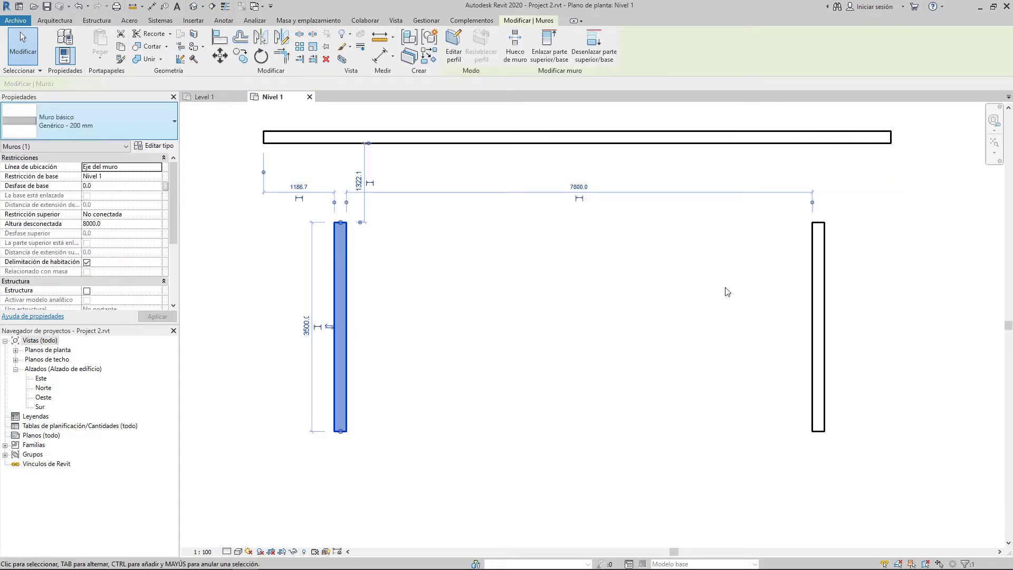
left_click(814, 303)
left_click(675, 323)
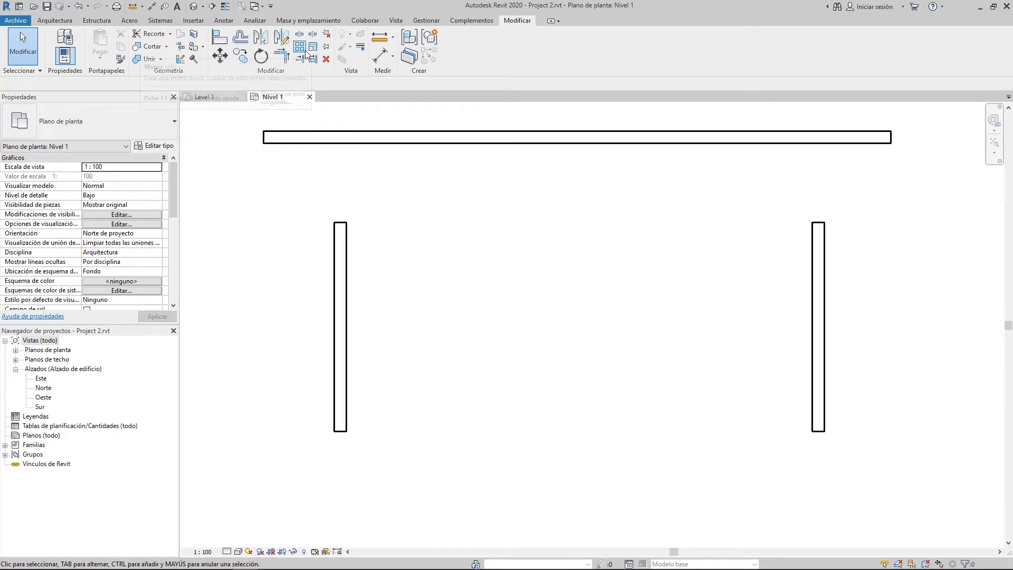
left_click(346, 277)
key("a")
key("r")
middle_click_drag(386, 267, 651, 303)
key("Escape")
key("Escape")
- Move one M_Escritorio desk away from the other desks into the clear area on its right
middle_click_drag(387, 305, 687, 304)
scroll(679, 306, "down", 2)
scroll(687, 303, "down", 1)
scroll(496, 301, "up", 5)
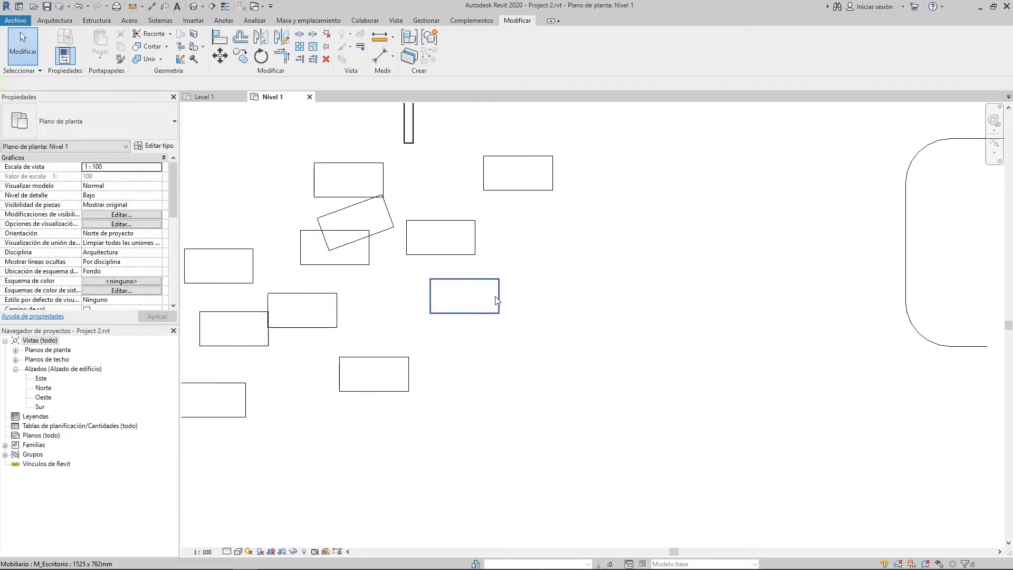
left_click_drag(486, 331, 690, 366)
middle_click_drag(690, 366, 500, 262)
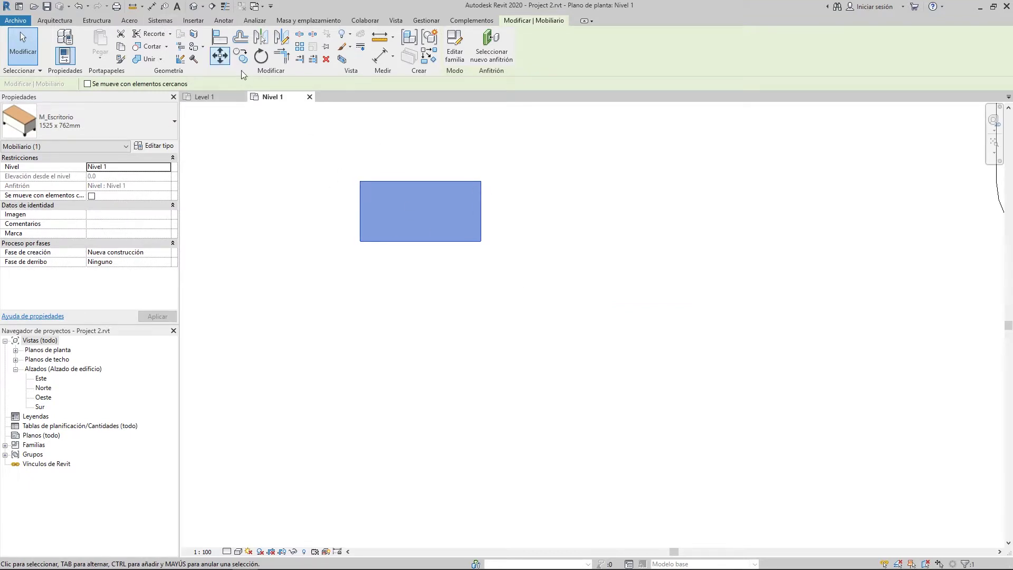
- Array the desk radially about a centre below it, with Agrupar y asociar disabled, Número 4 and Mover a Último, sweeping counterclockwise to the lower left
left_click(299, 47)
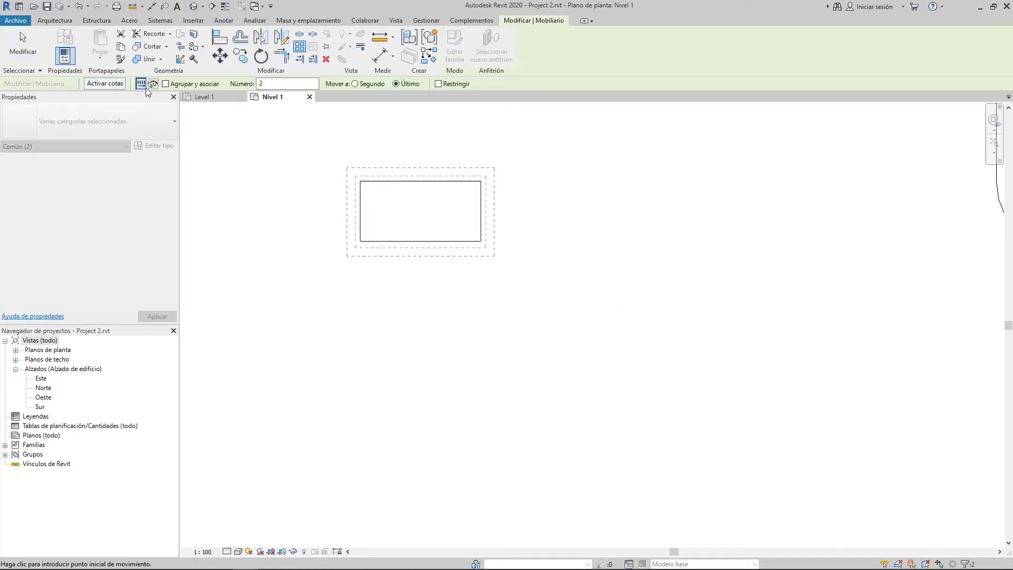
left_click(153, 84)
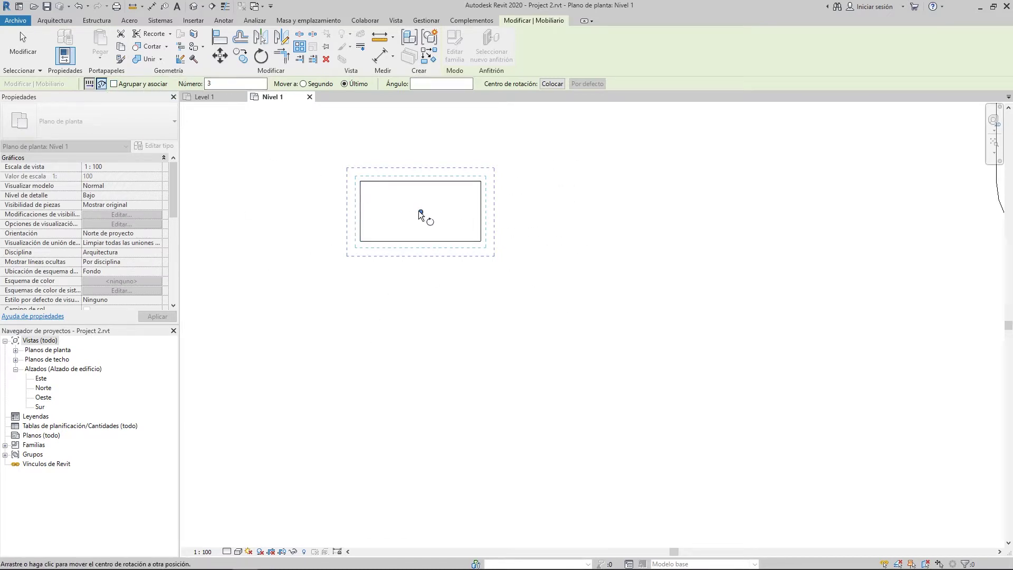
left_click_drag(418, 211, 430, 328)
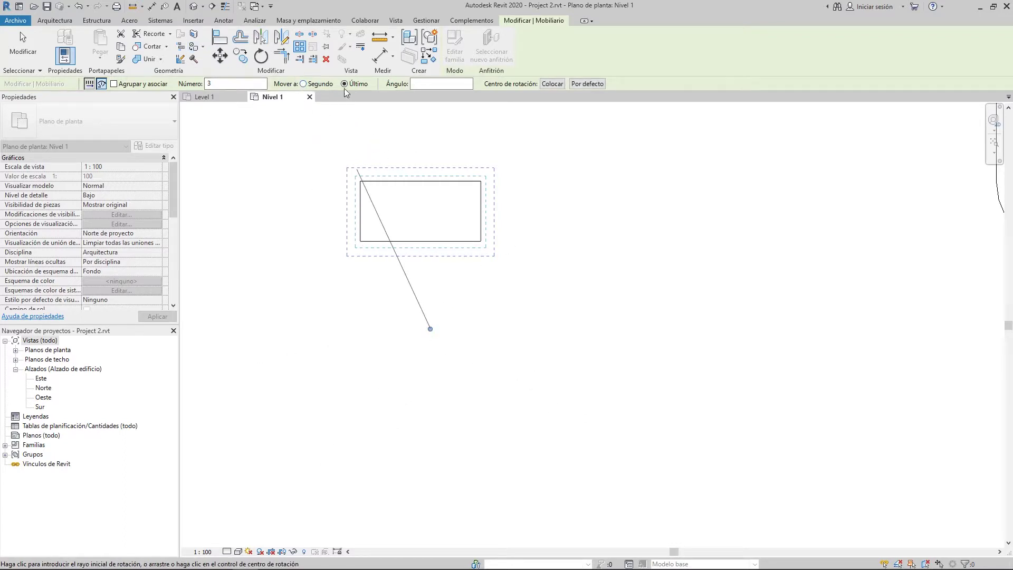
left_click(426, 86)
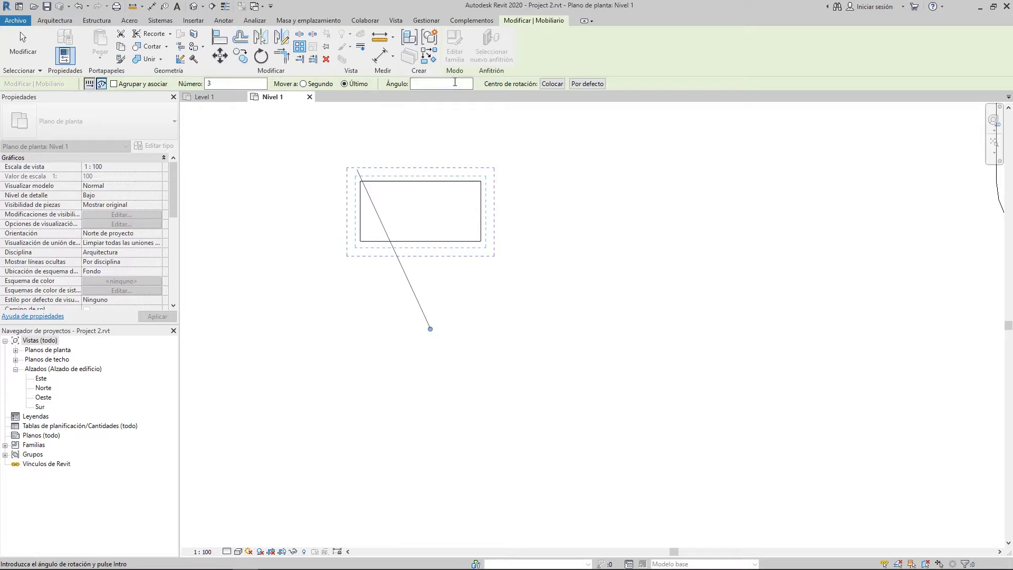
double_click(213, 84)
type("4")
middle_click_drag(421, 186, 410, 183)
left_click(491, 174)
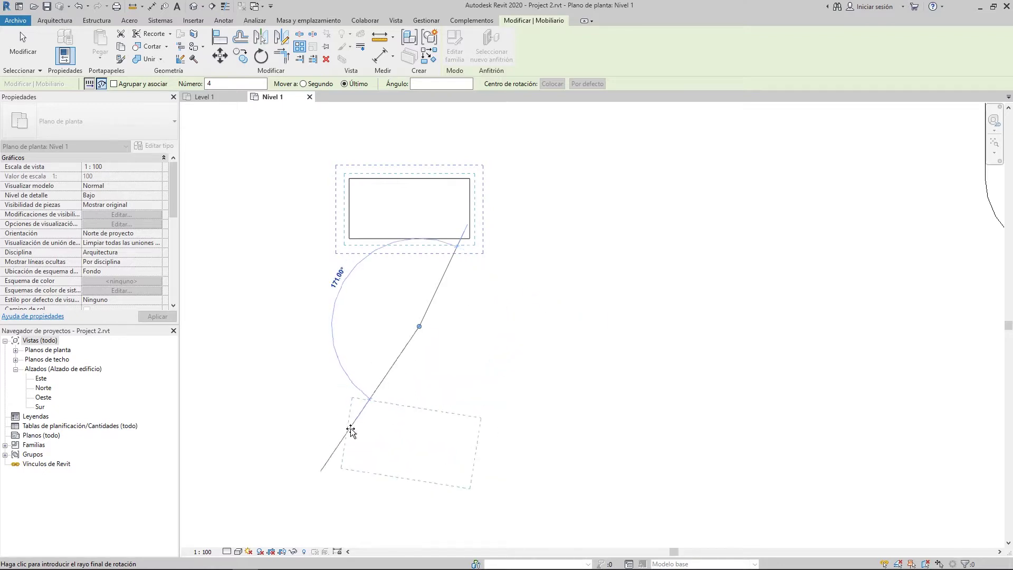
left_click(321, 416)
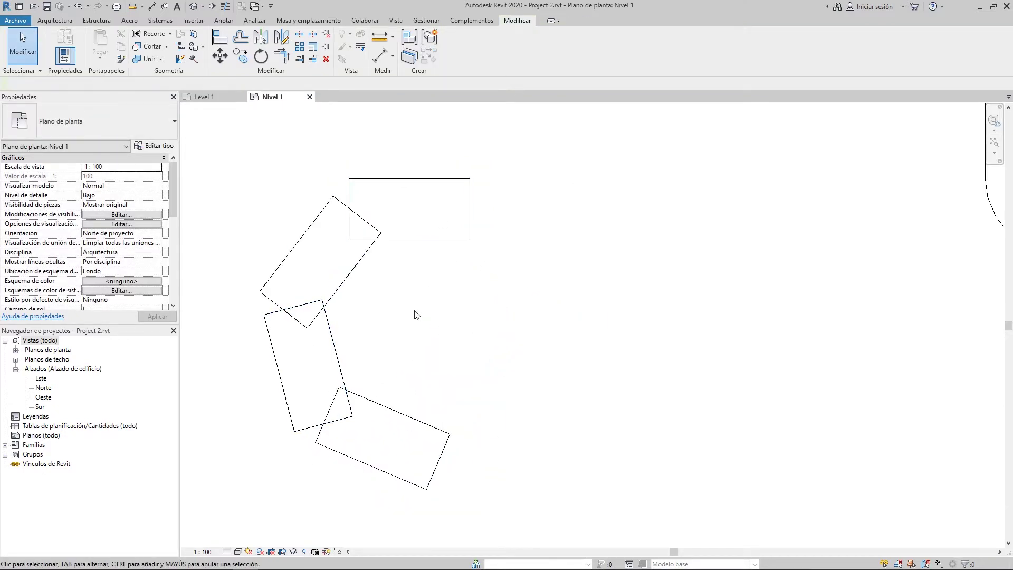
- Select one of the radially arrayed desks to examine whether it is independent of the others
scroll(346, 303, "up", 2)
left_click(339, 287)
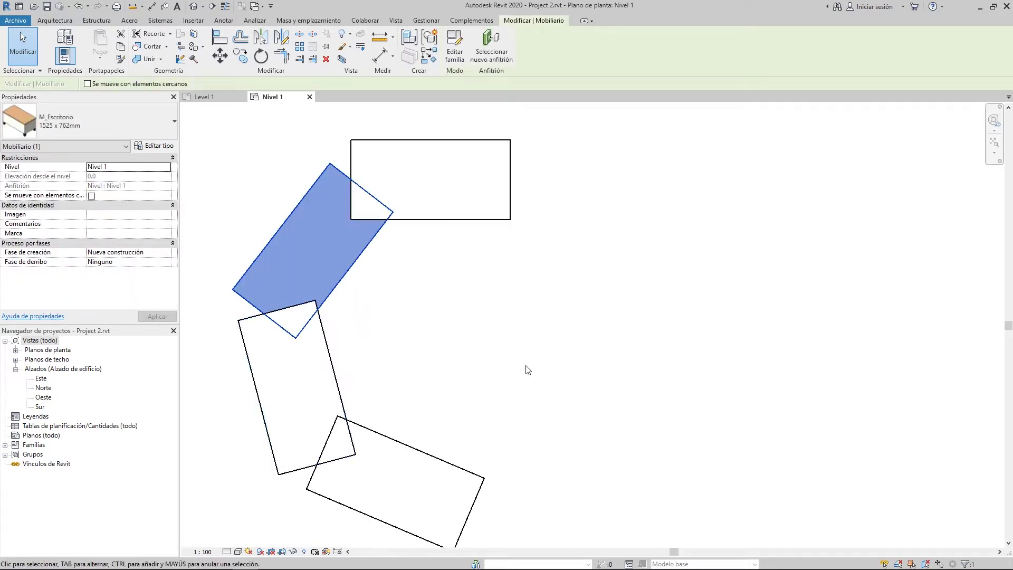
scroll(520, 374, "down", 2)
left_click(516, 379)
scroll(573, 396, "down", 2)
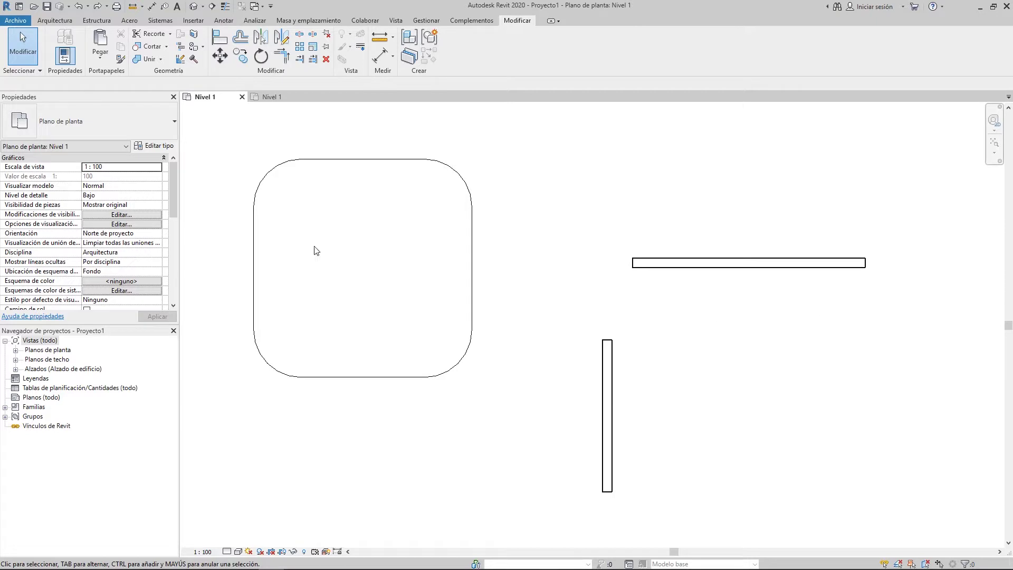
- Scale the whole rounded-square outline graphically from its centre by a factor of about 1.87 and undo the scaling
left_click(312, 46)
scroll(453, 254, "down", 3)
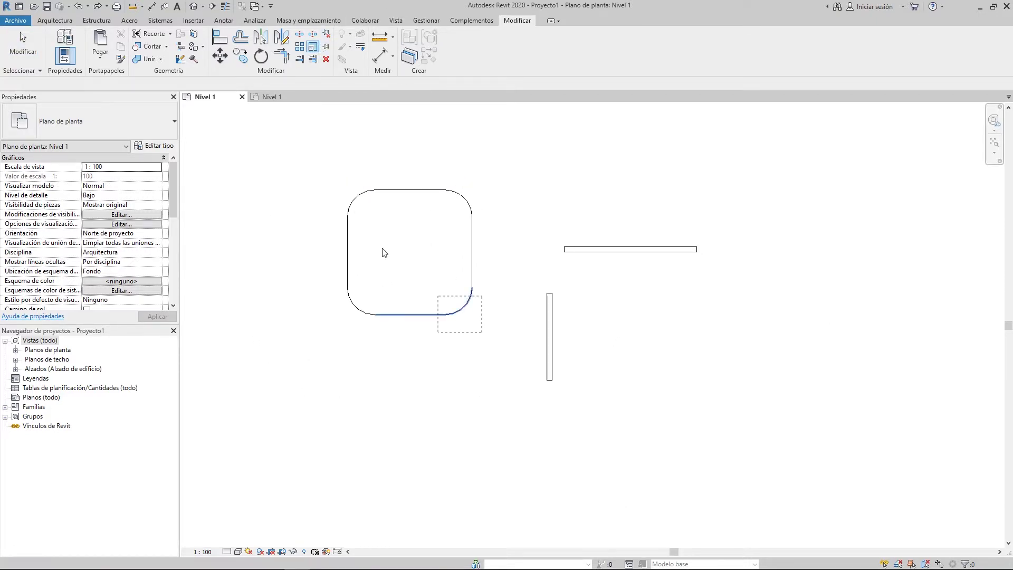
left_click(347, 189)
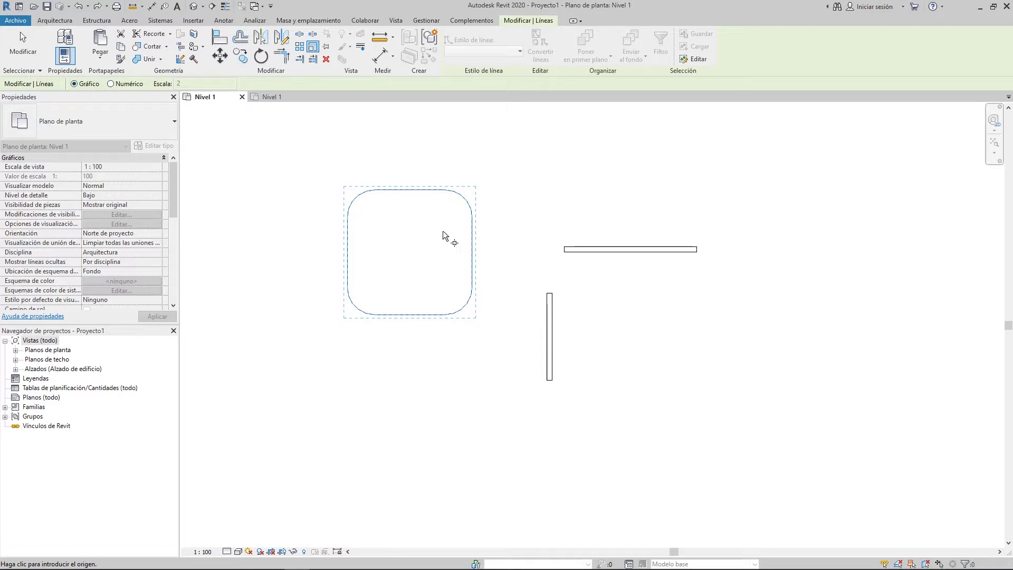
scroll(390, 295, "up", 2)
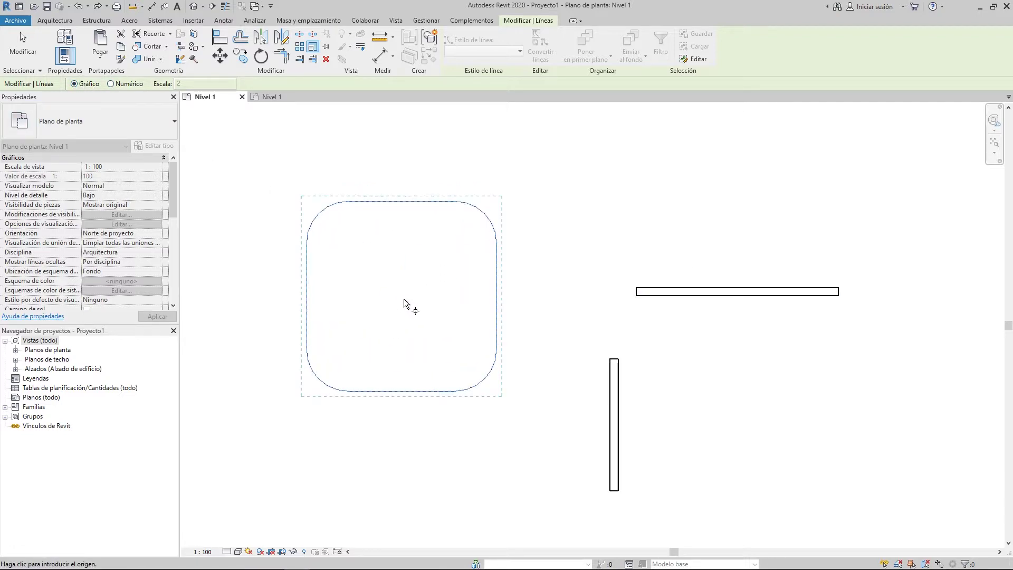
left_click(403, 296)
left_click(577, 295)
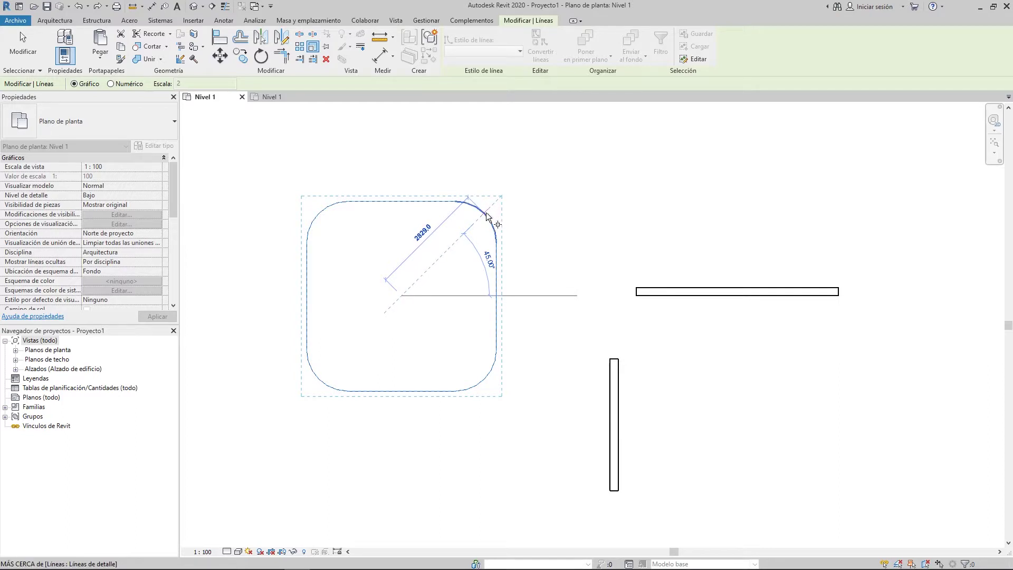
middle_click_drag(549, 188, 514, 211)
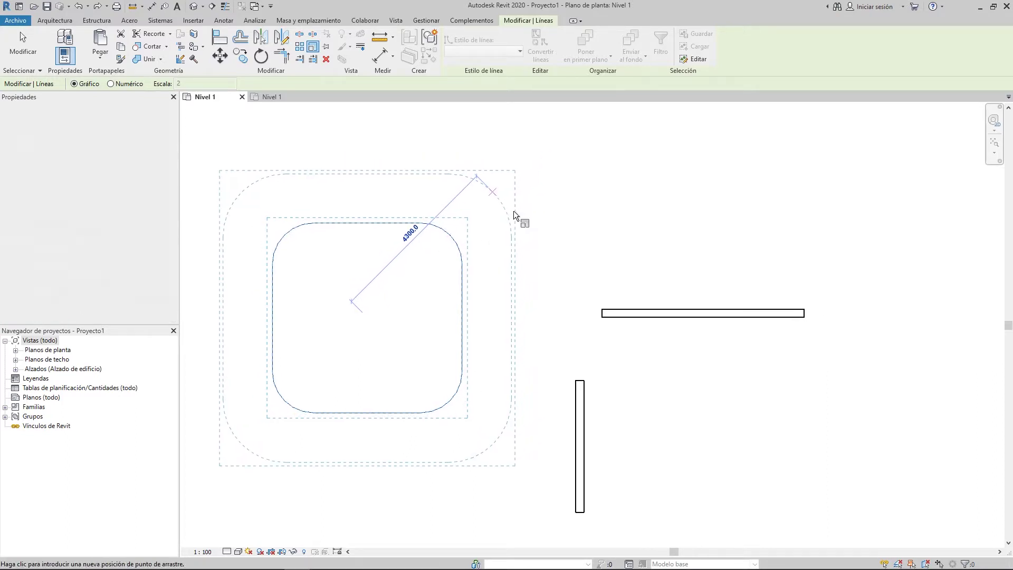
left_click(552, 196)
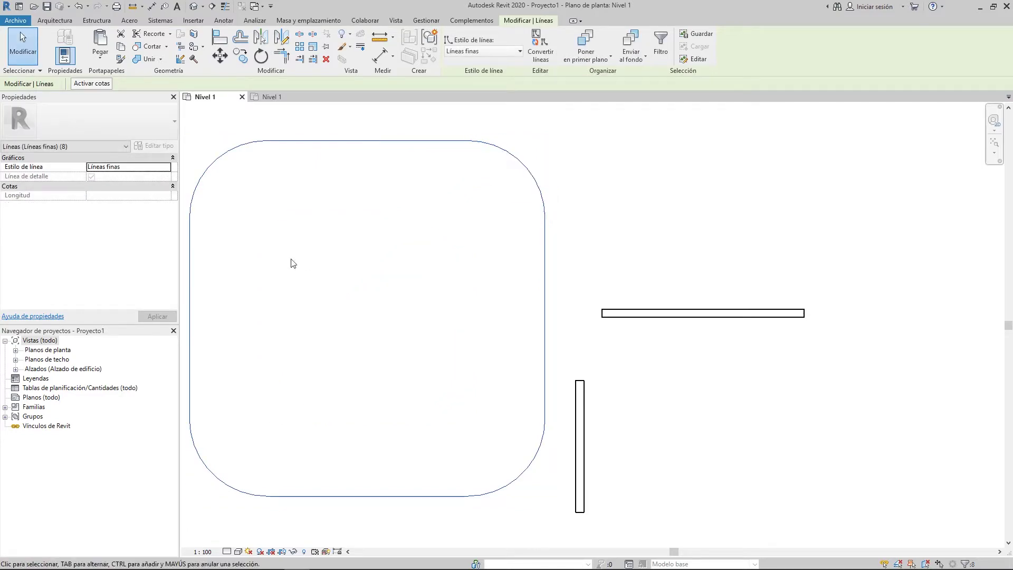
left_click(425, 182)
key("ctrl+z")
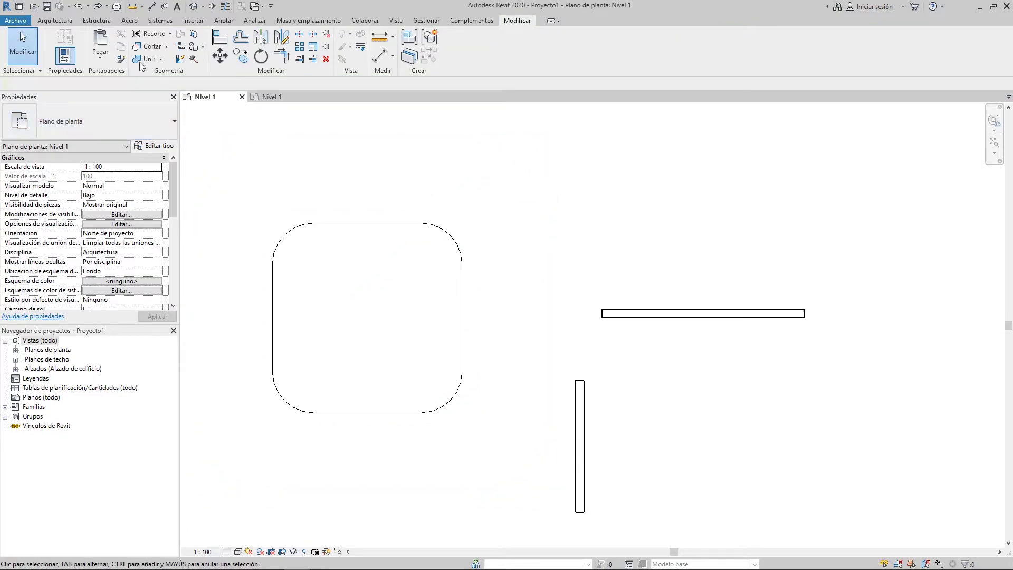
- Scale the rounded-square outline numerically by a factor of 2 from its upper-right corner arc and undo the scaling
left_click(313, 46)
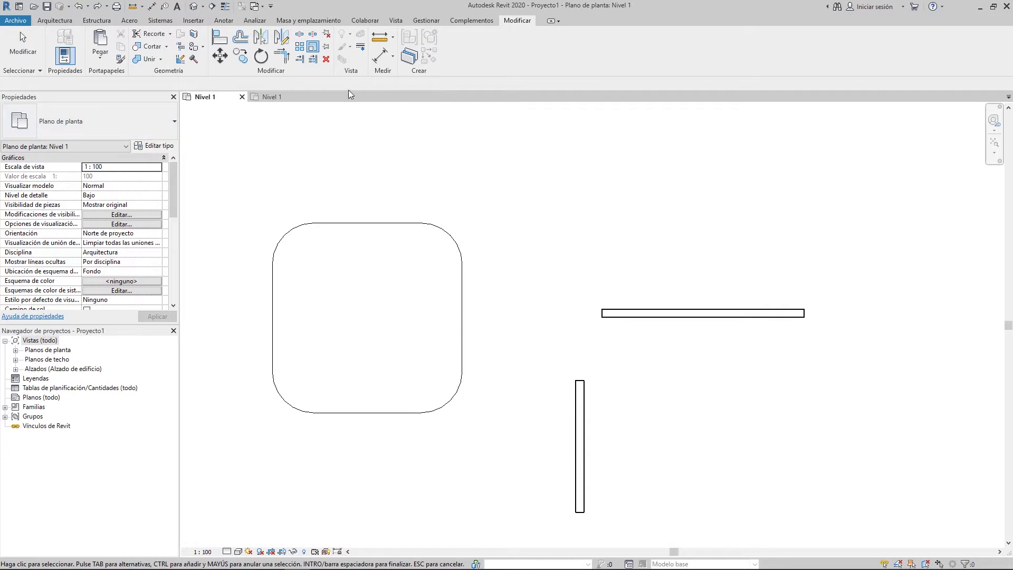
left_click_drag(244, 182, 484, 422)
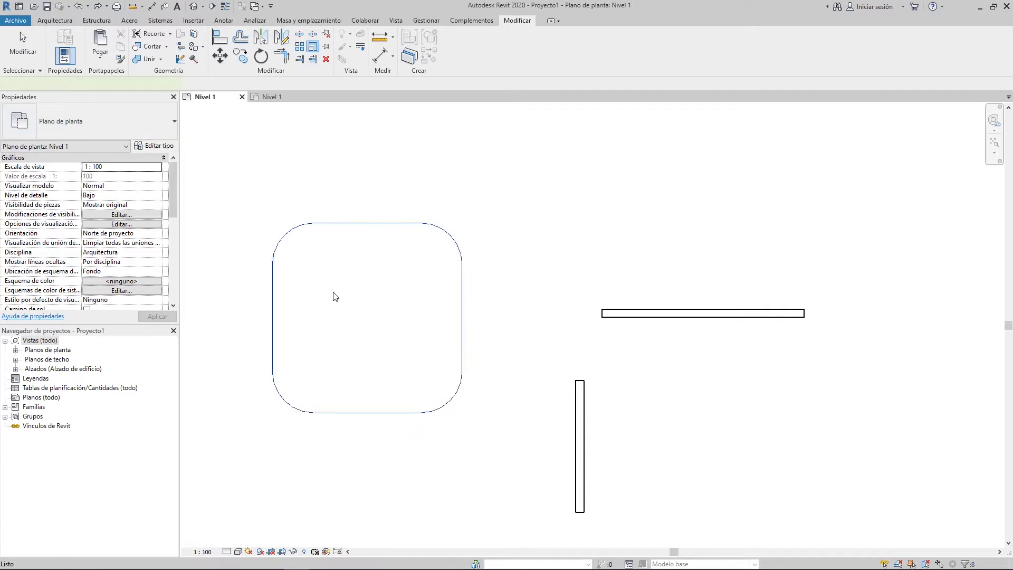
key("Return")
left_click(127, 85)
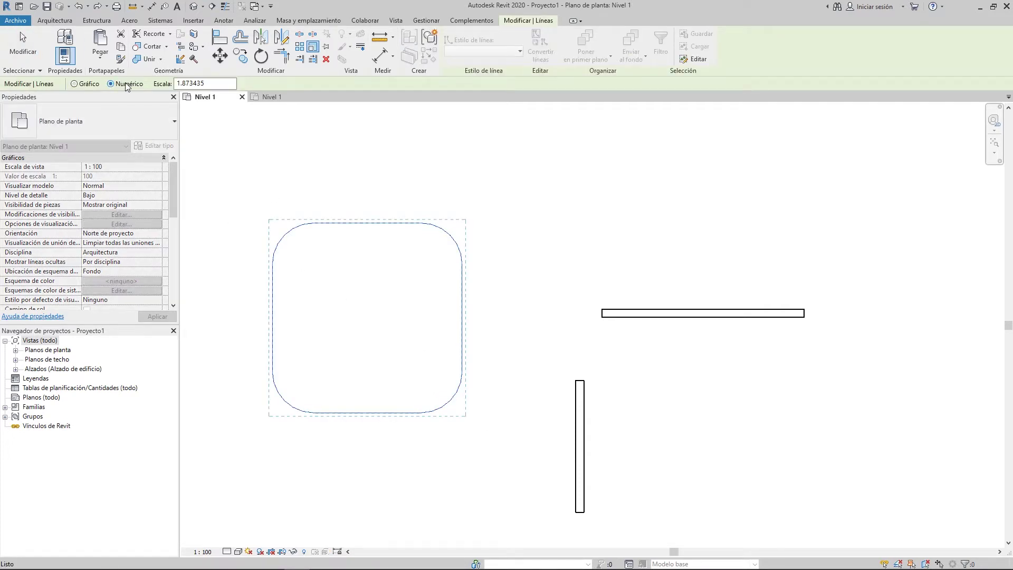
left_click_drag(215, 83, 142, 85)
middle_click_drag(378, 204, 368, 203)
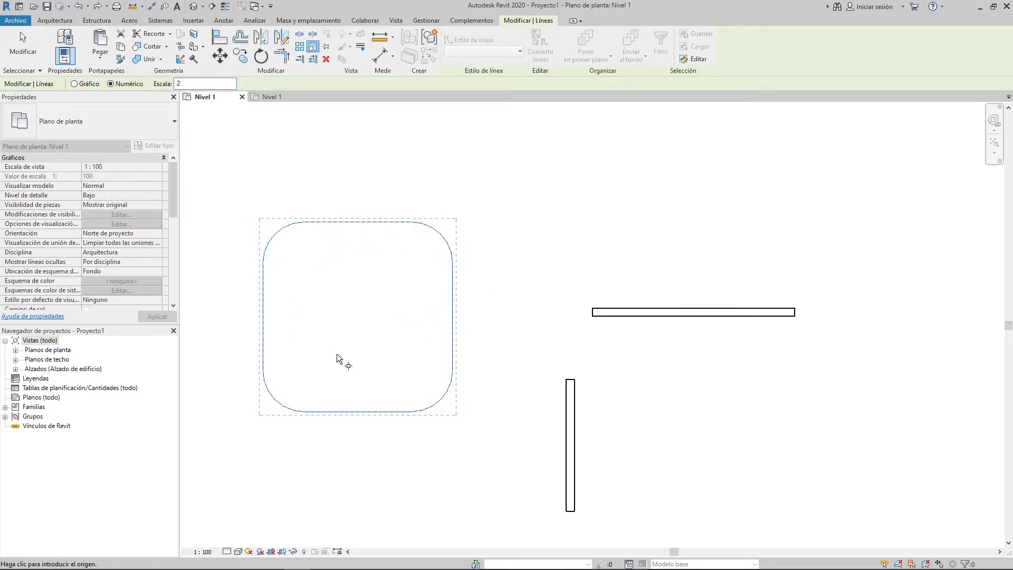
left_click(440, 232)
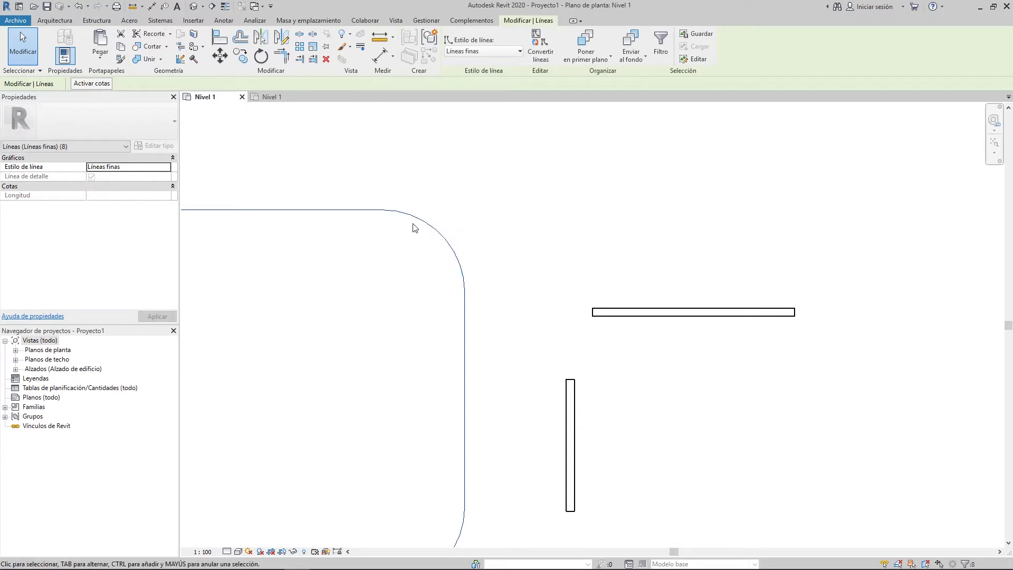
key("ctrl+z")
- Join the vertical and horizontal walls into an L-shaped corner with Trim/Extend to Corner
middle_click_drag(456, 253, 378, 236)
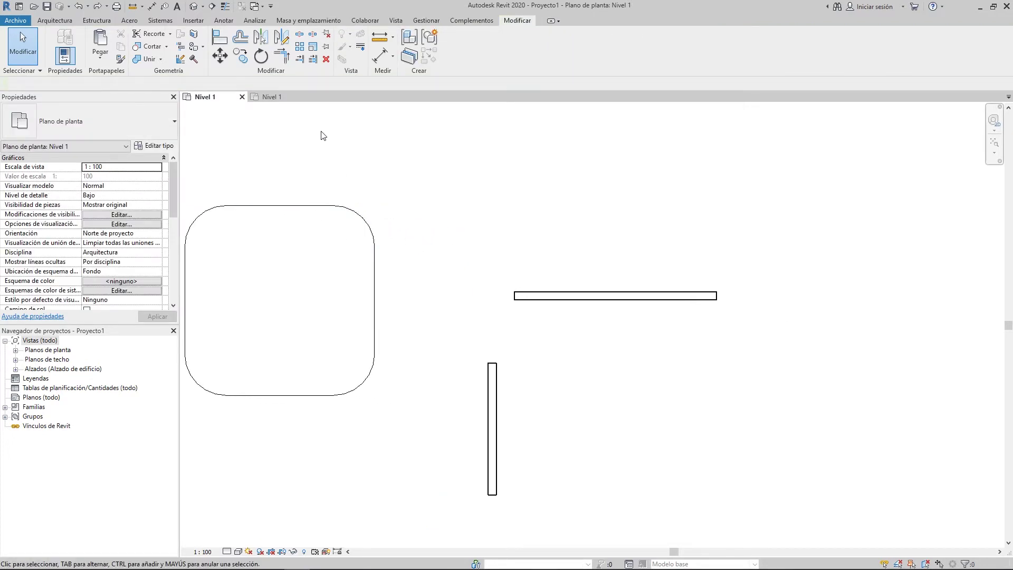
middle_click_drag(323, 135, 241, 127)
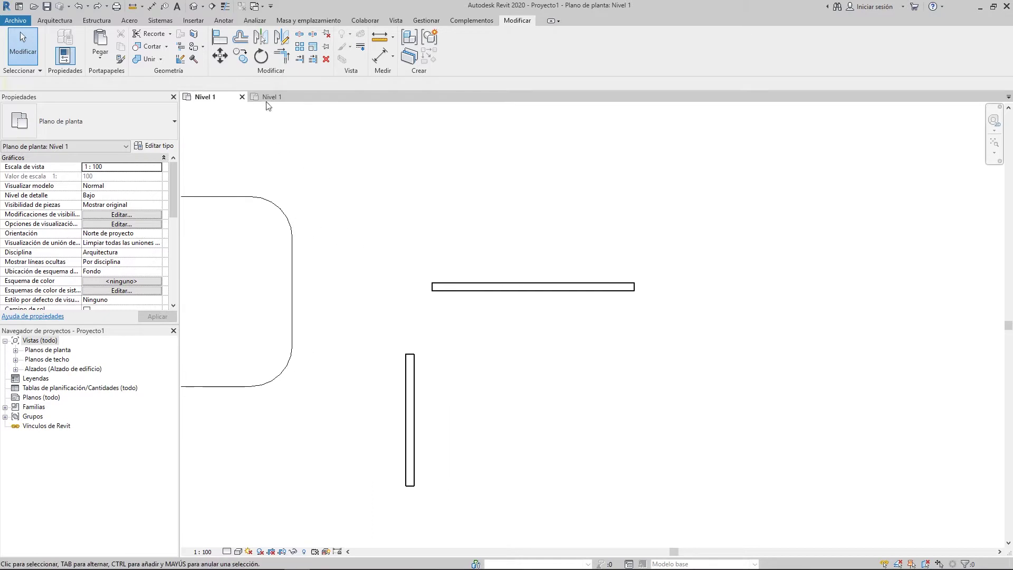
left_click(283, 55)
middle_click_drag(559, 343, 518, 322)
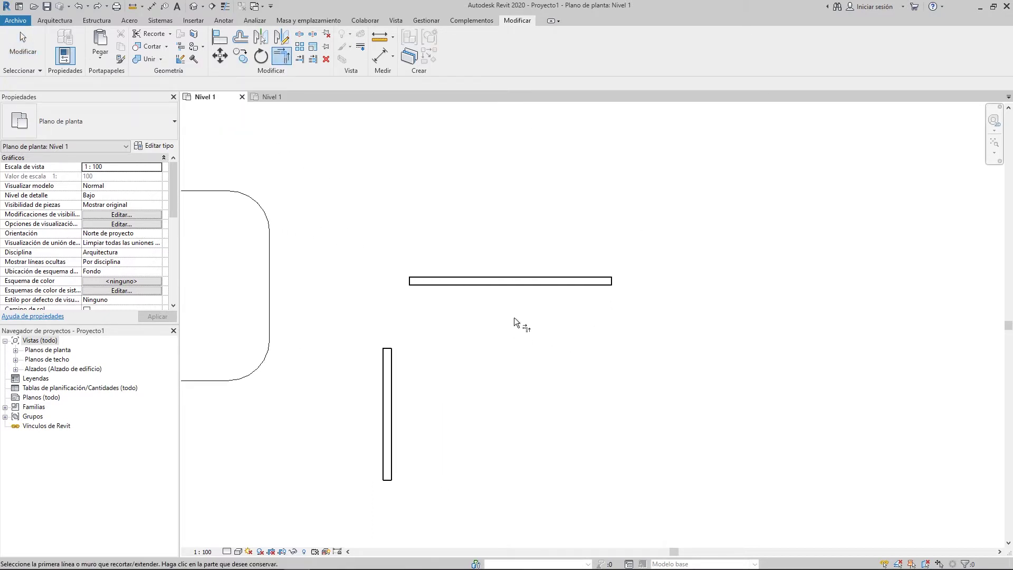
scroll(501, 314, "up", 1)
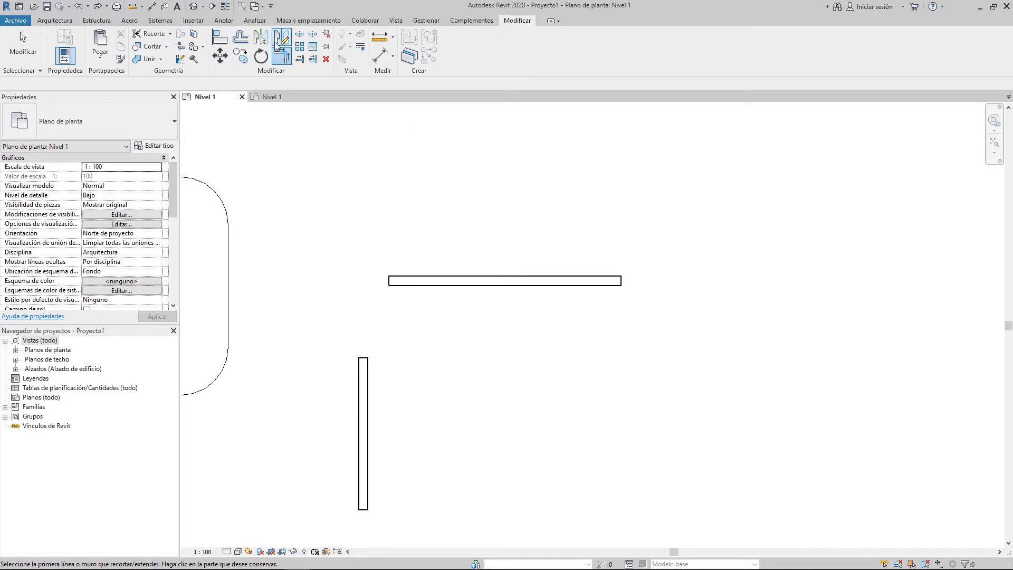
left_click(364, 392)
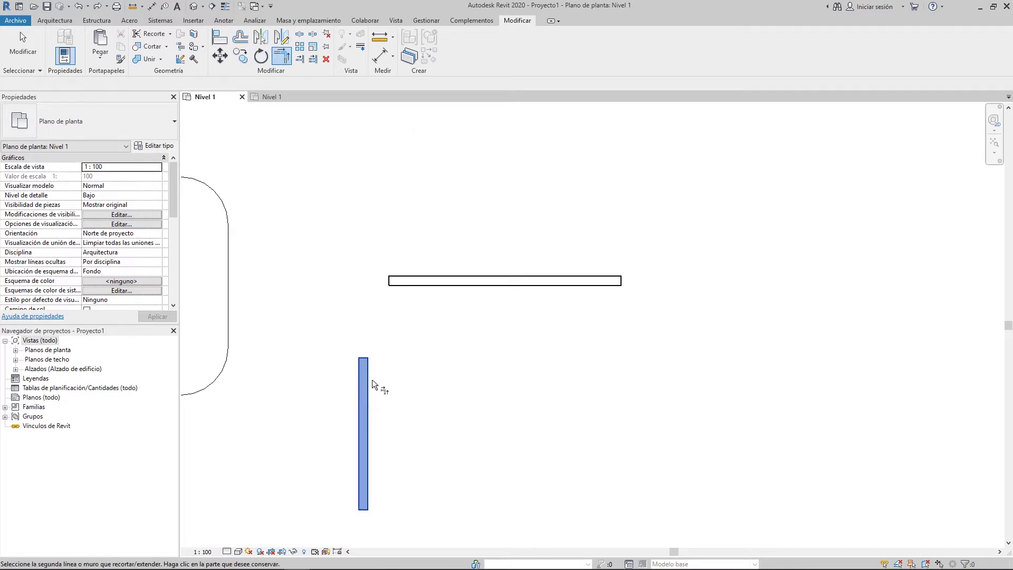
left_click(422, 280)
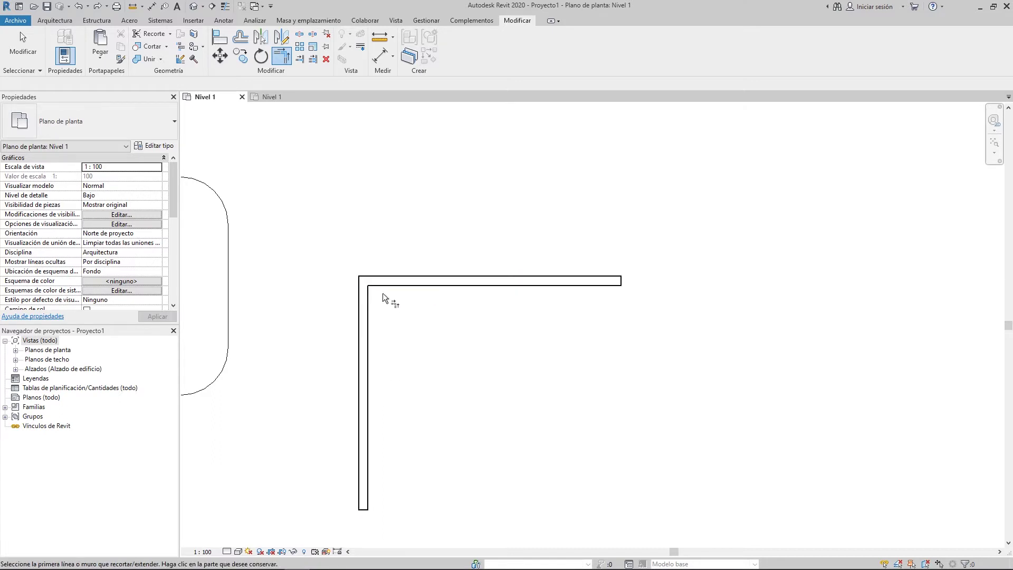
middle_click_drag(207, 260, 236, 270)
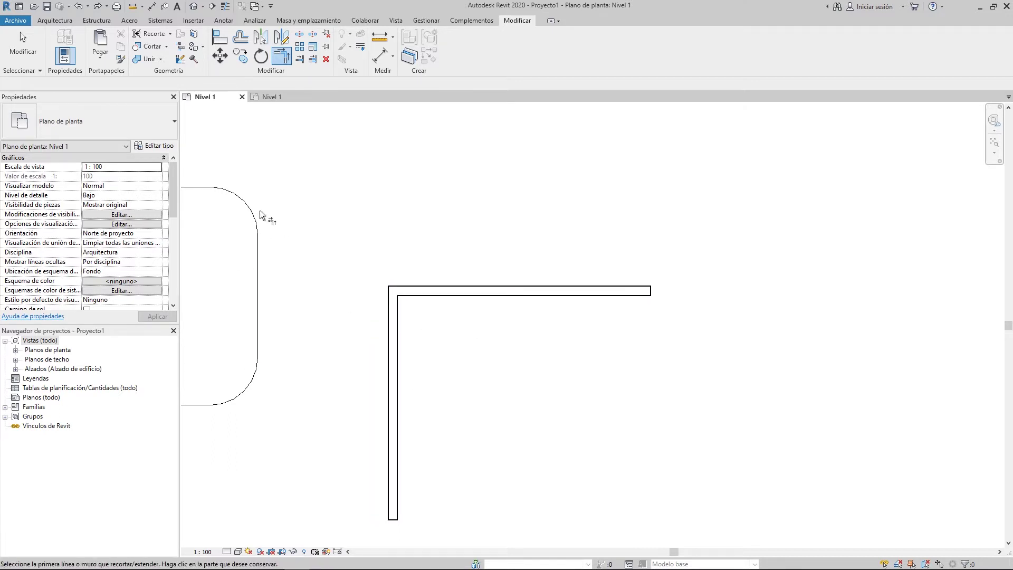
middle_click_drag(364, 234, 438, 252)
middle_click_drag(449, 296, 443, 295)
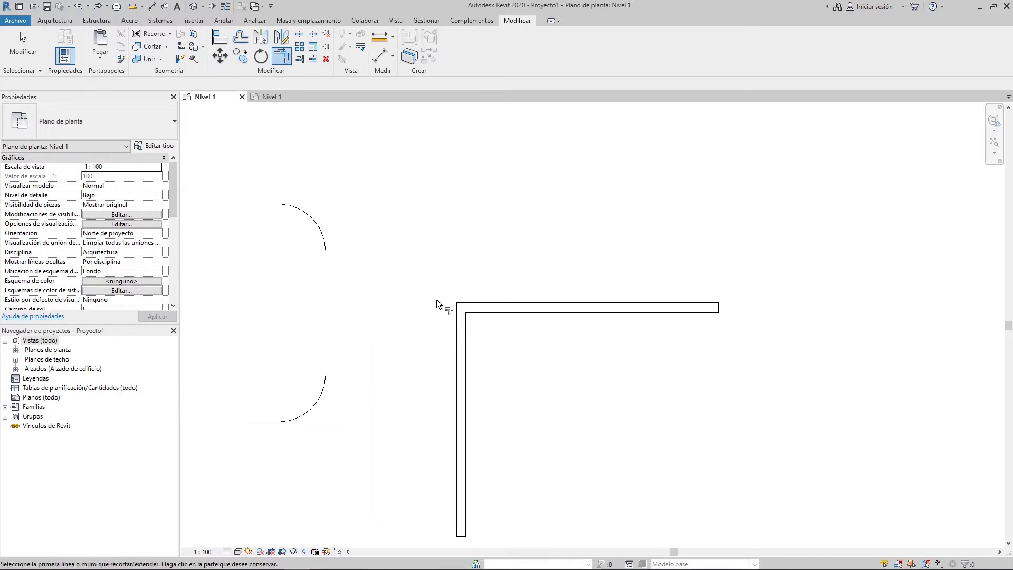
key("Escape")
- Pull the vertical wall free of the corner, leaving it about 3500 mm long and about 1400 mm below the horizontal wall
middle_click_drag(510, 335, 440, 312)
scroll(439, 311, "up", 1)
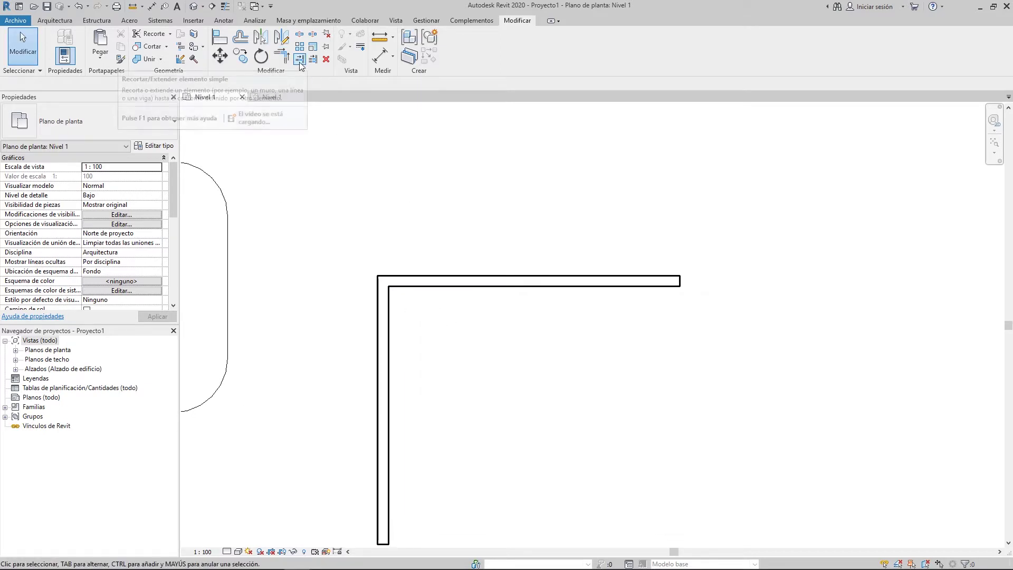
middle_click_drag(422, 213, 420, 136)
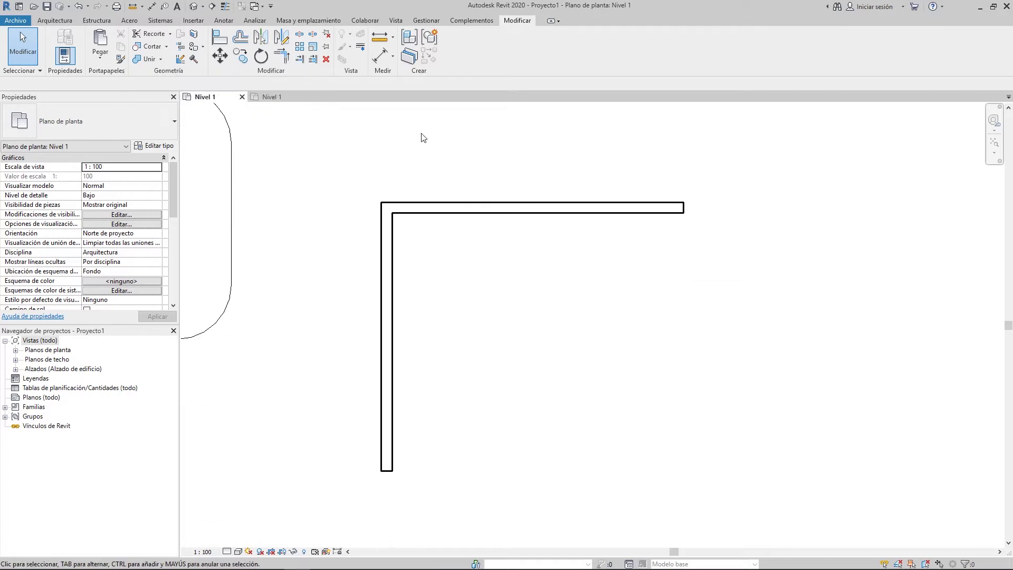
left_click(394, 263)
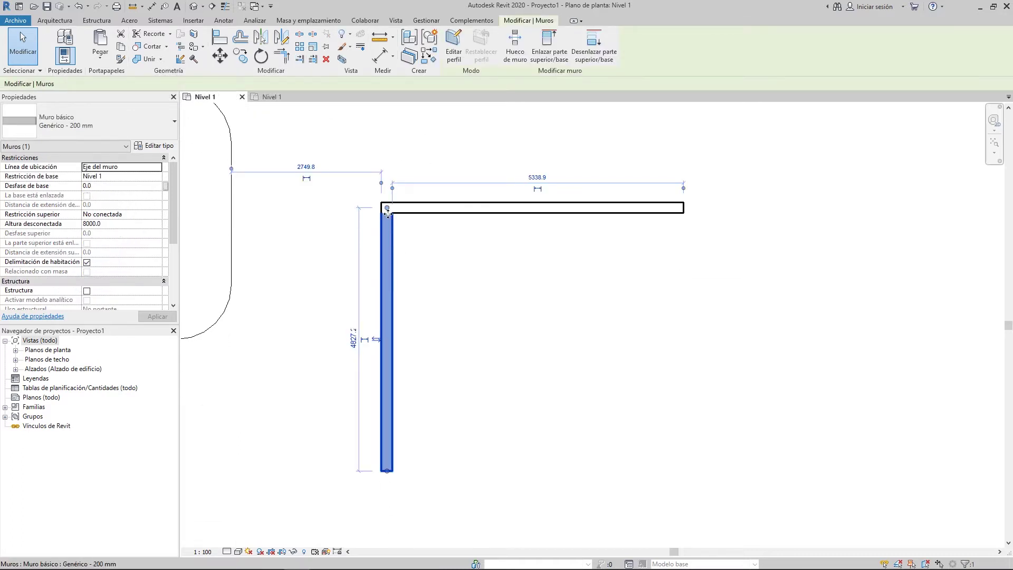
left_click_drag(387, 208, 488, 314)
left_click(530, 307)
left_click(488, 317)
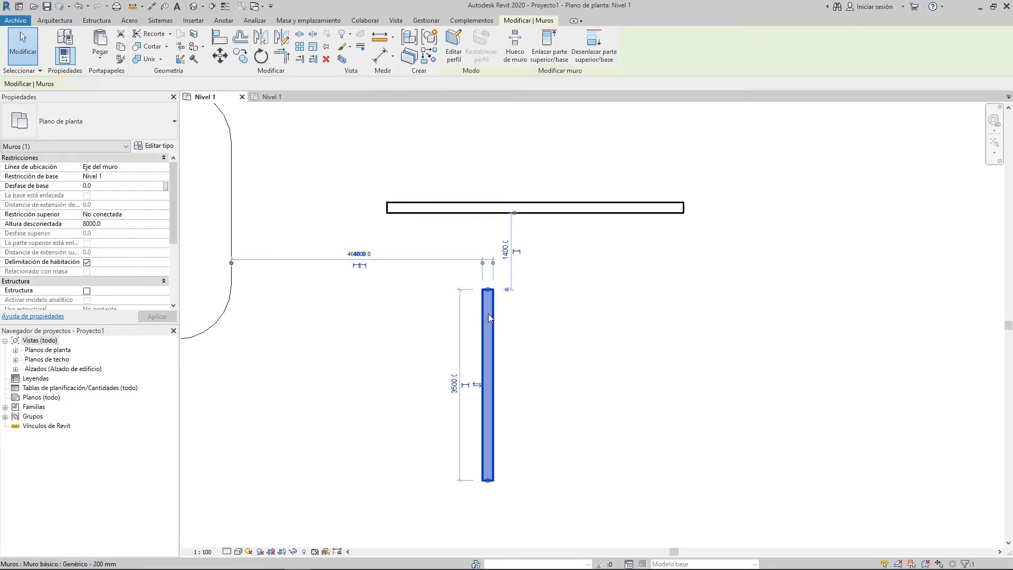
left_click(534, 327)
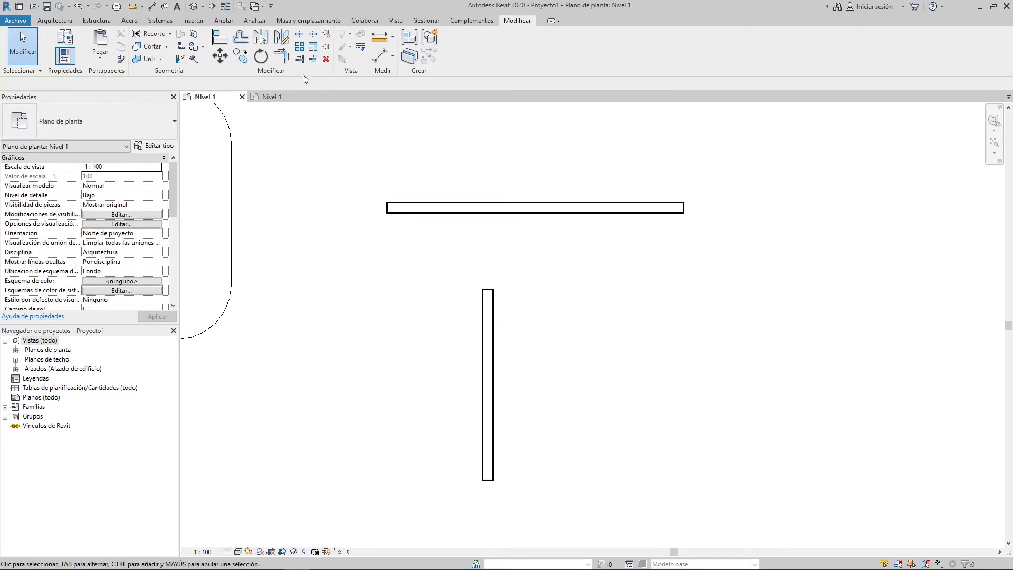
- Extend the vertical wall up to the horizontal wall's lower face with Trim/Extend Single Element, forming a T
left_click(299, 60)
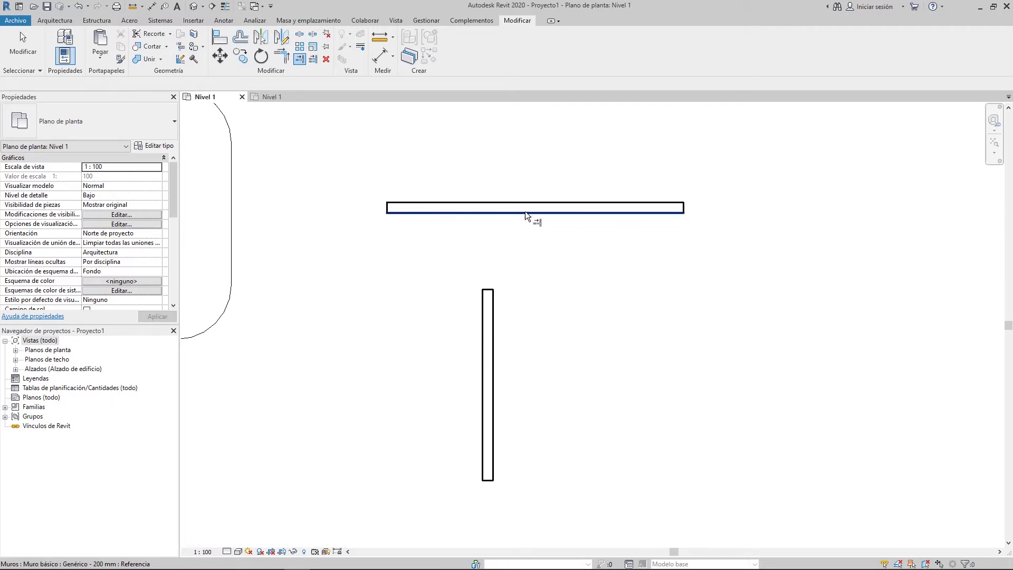
left_click(610, 214)
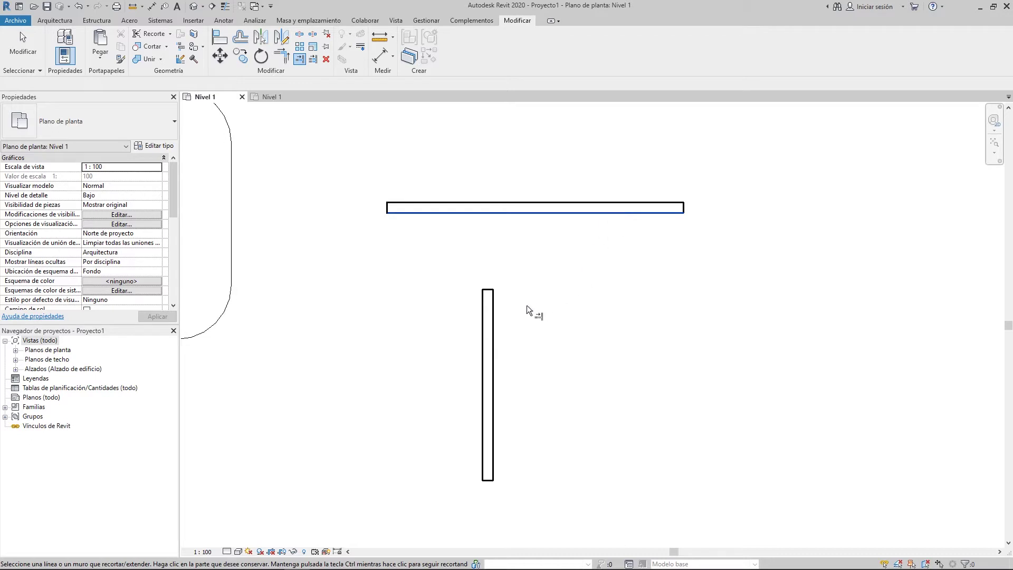
left_click(484, 304)
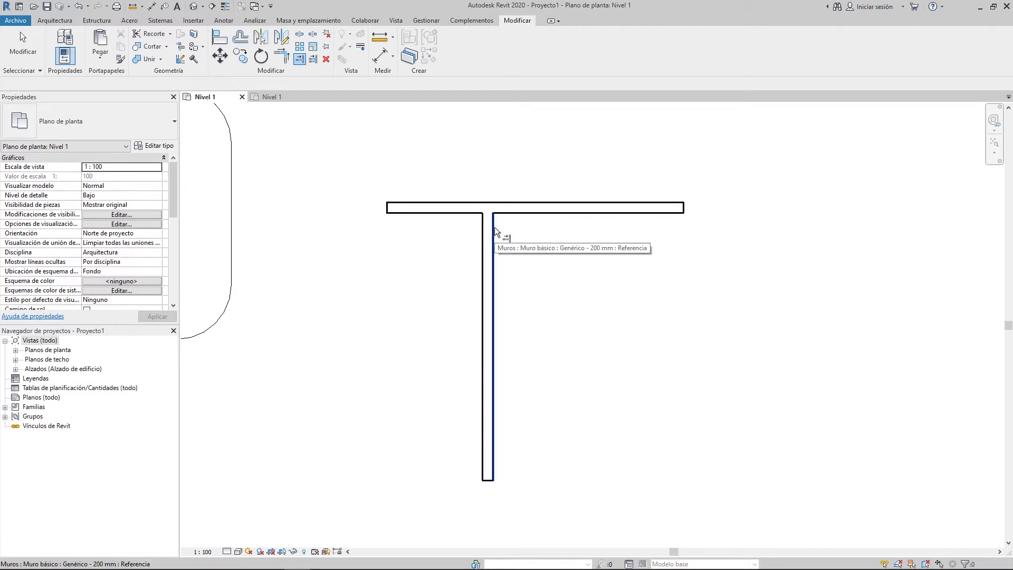
key("Escape")
- Move the vertical wall to about 1700 mm below the horizontal wall's left part and lengthen the horizontal wall to about 8800 mm
left_click(493, 255)
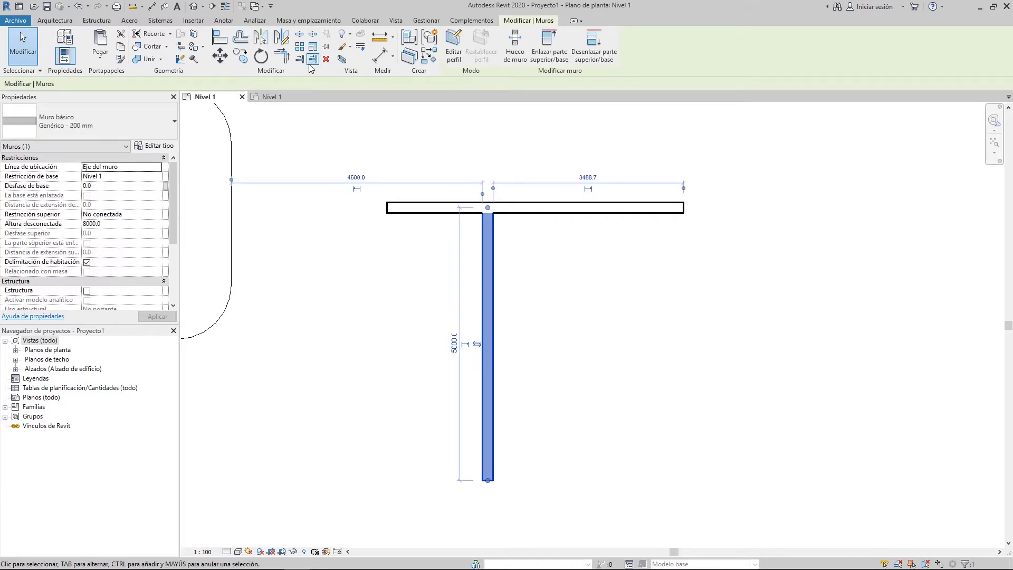
left_click_drag(492, 277, 417, 314)
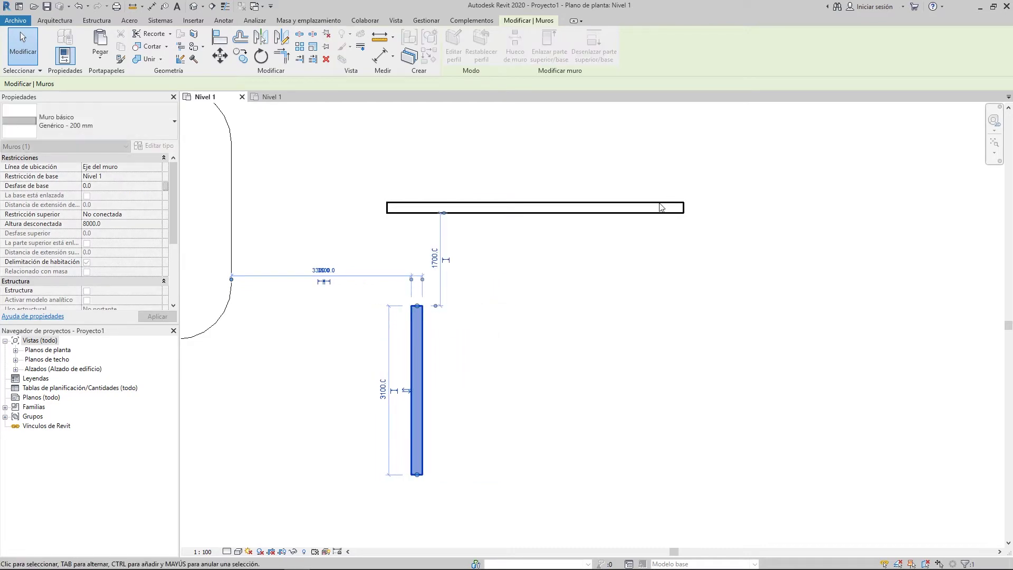
left_click(682, 209)
left_click_drag(684, 207, 866, 210)
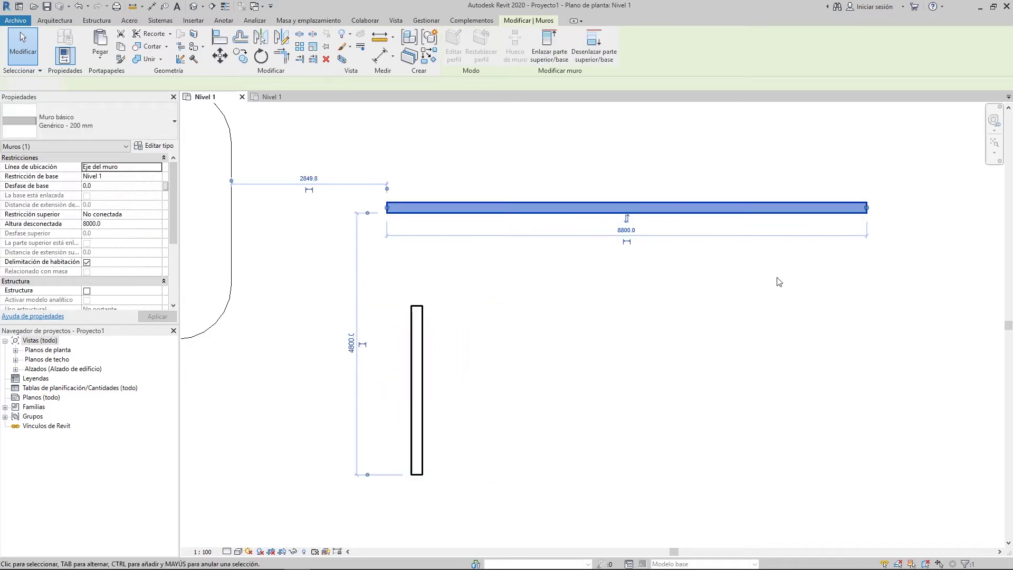
left_click(715, 280)
- Array the vertical wall linearly to the right as 5 ungrouped walls, using Move To Last, with about 1650 mm between neighbours
left_click(418, 380)
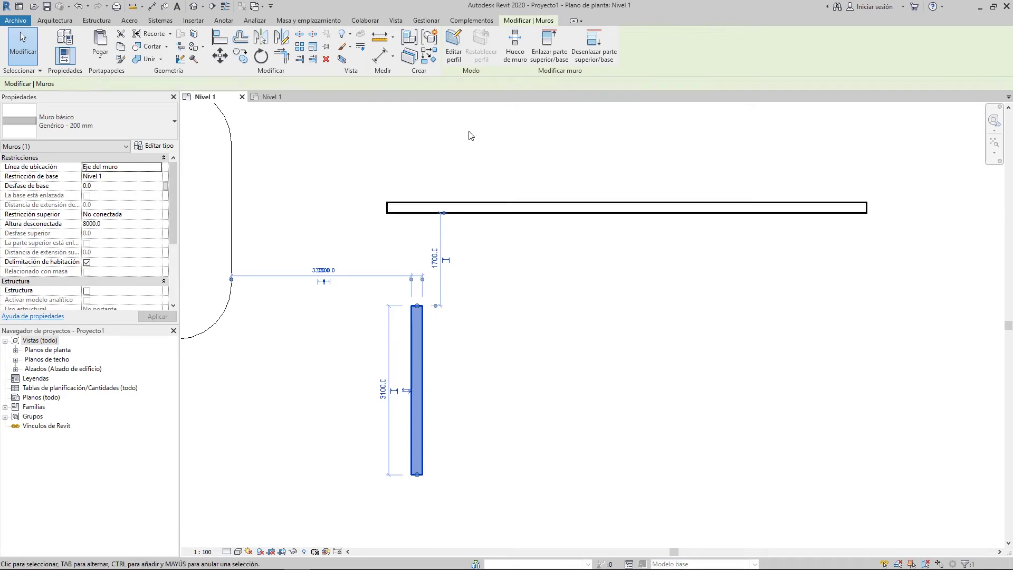
left_click(299, 47)
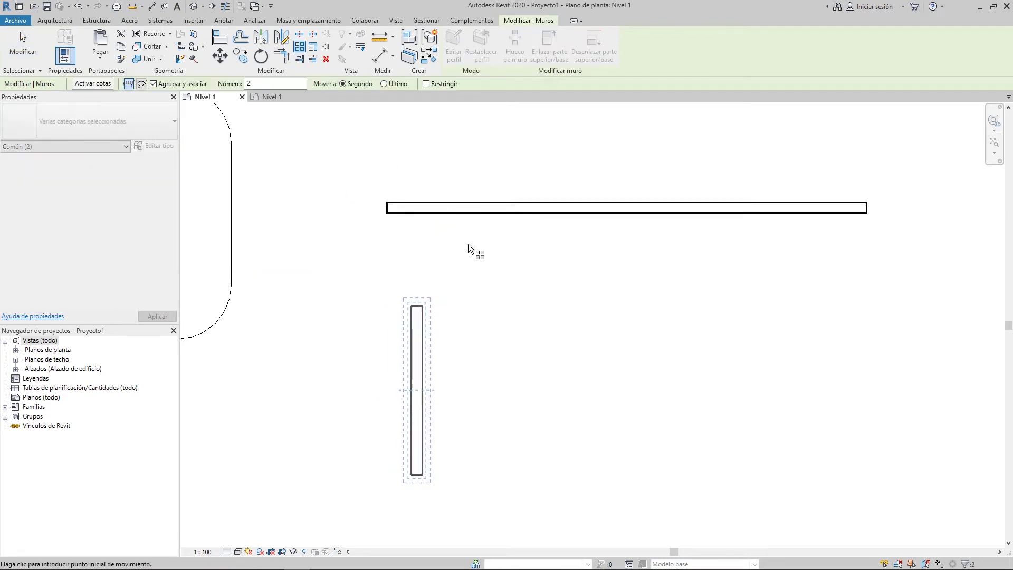
double_click(284, 83)
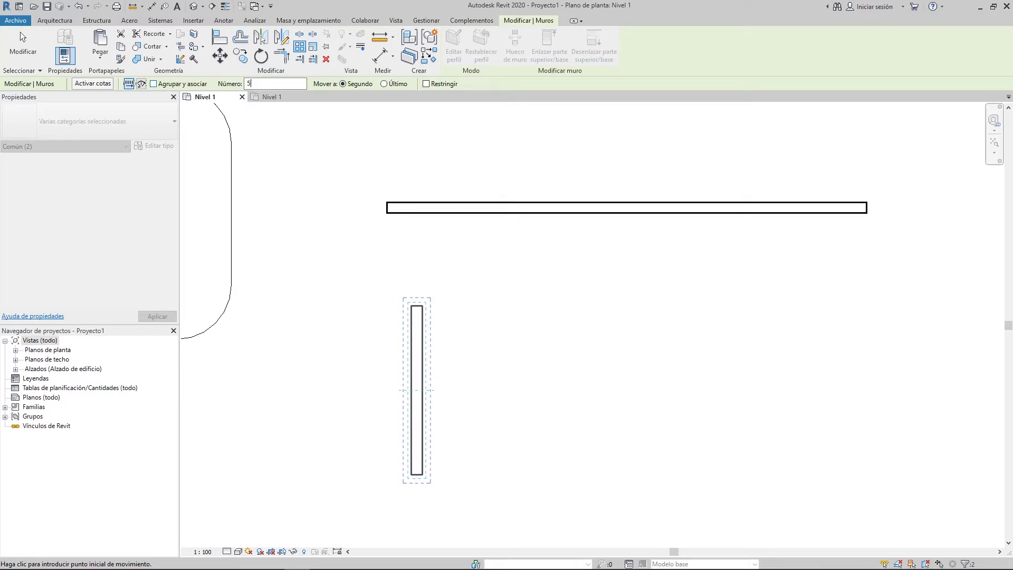
middle_click_drag(423, 399, 343, 362)
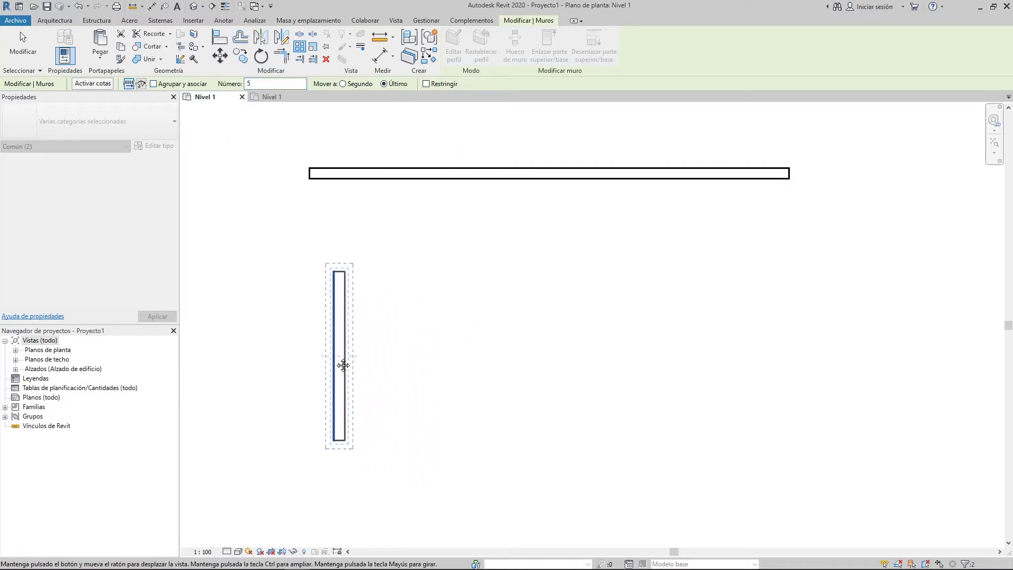
left_click(339, 445)
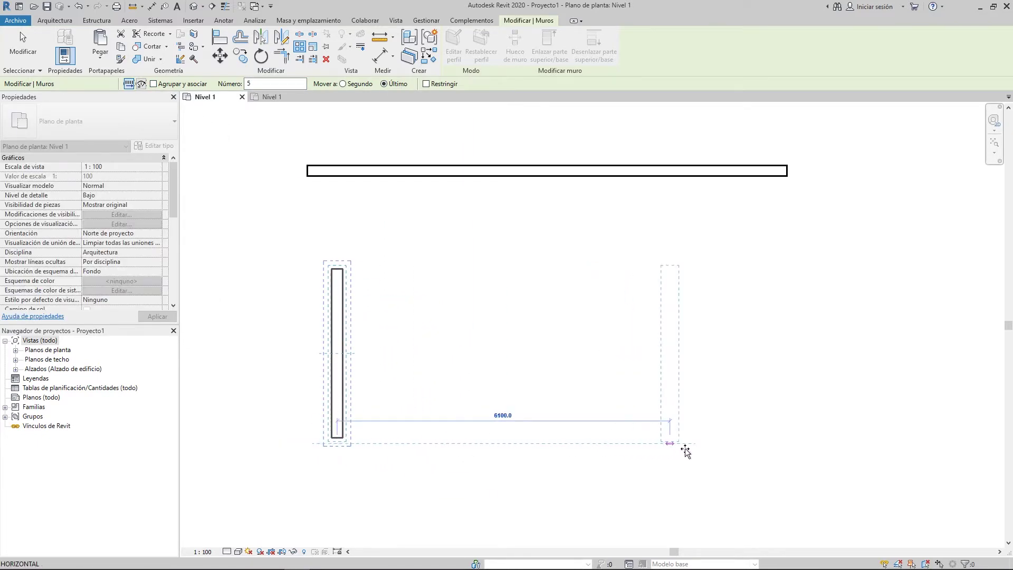
left_click(740, 448)
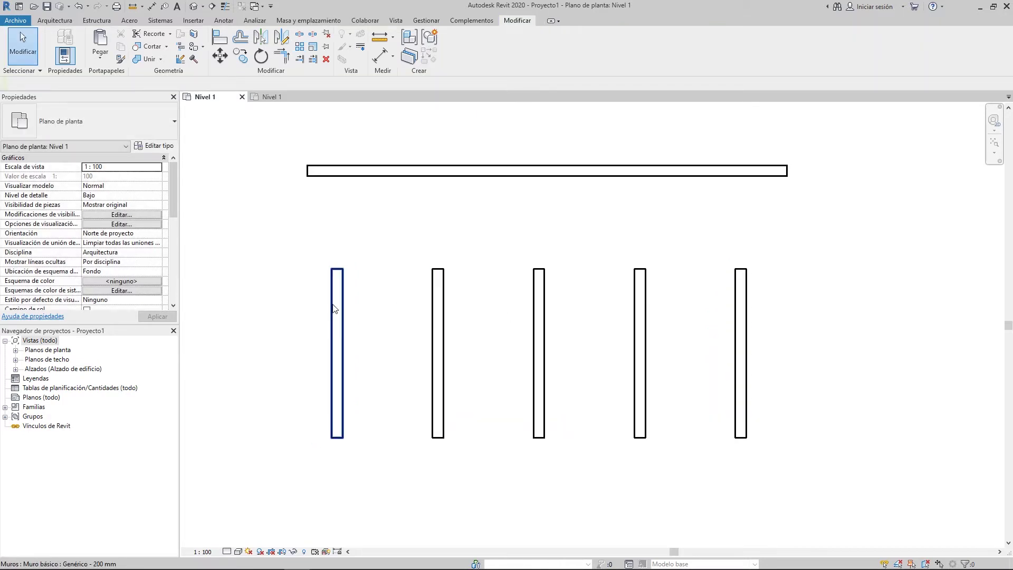
- Try to extend the five vertical walls to the horizontal wall with Trim/Extend Multiple Elements, using a crossing selection across their upper parts
left_click(452, 176)
left_click(389, 224)
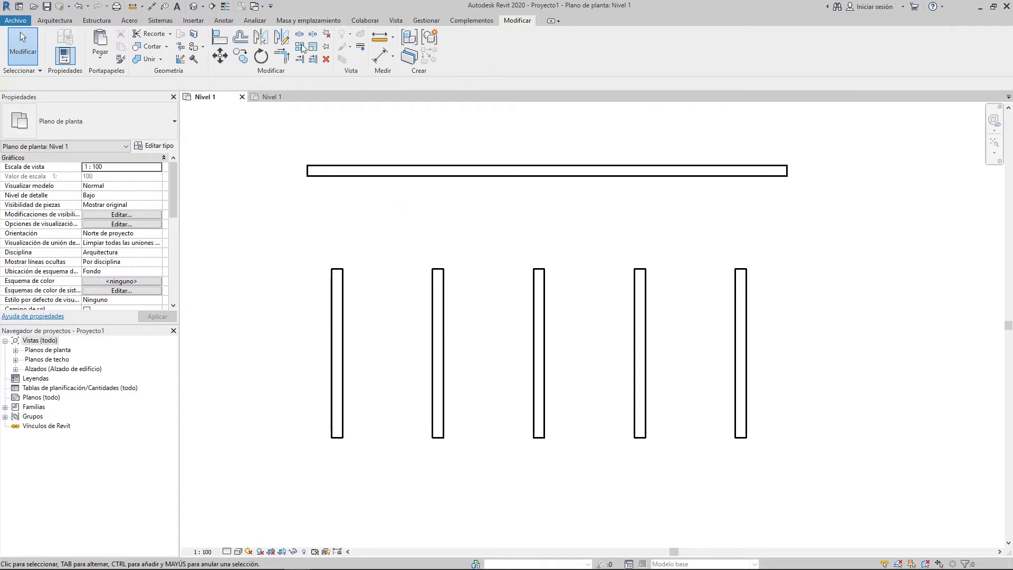
left_click(312, 60)
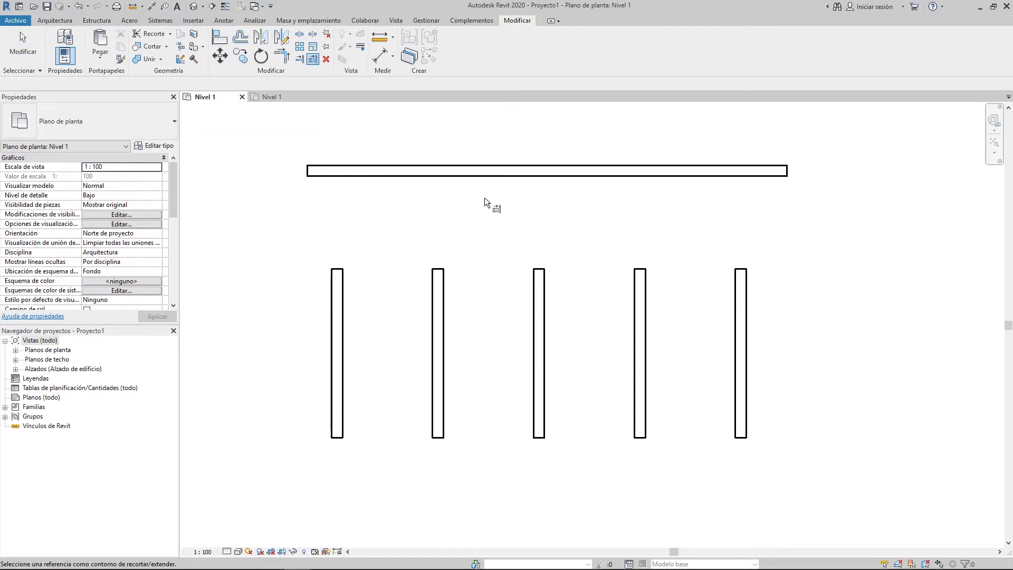
left_click(531, 179)
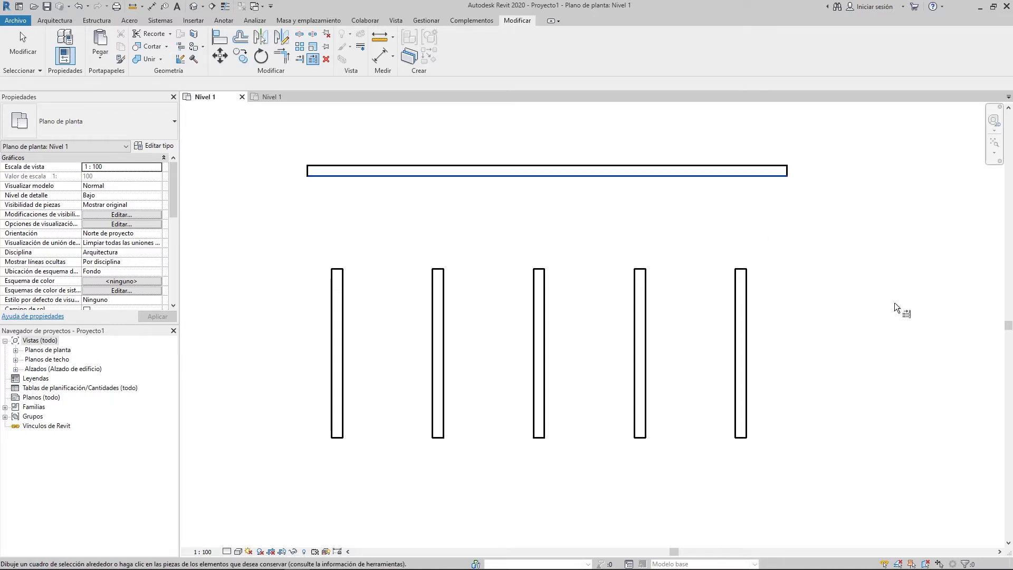
left_click_drag(847, 309, 297, 285)
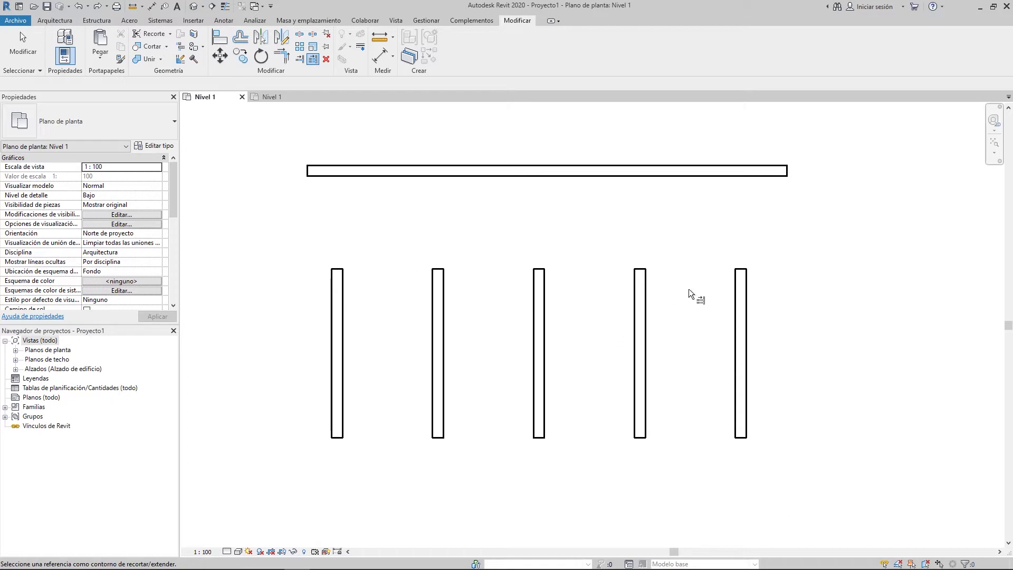
key("Escape")
- Compare crossing and enclosing window selections on the five vertical walls, then clear the selection
left_click_drag(872, 327, 288, 260)
left_click_drag(212, 248, 844, 305)
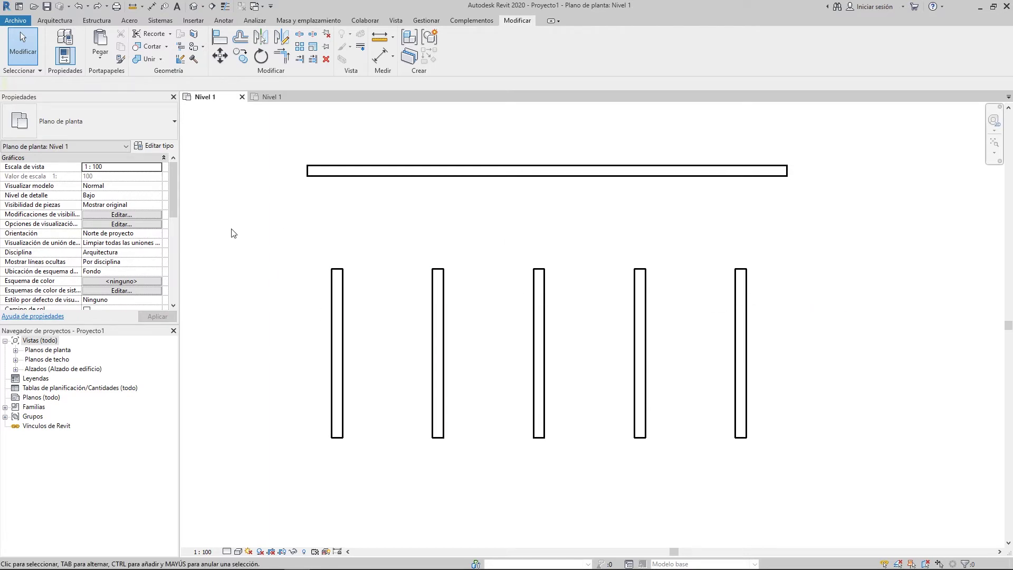
left_click_drag(220, 240, 789, 486)
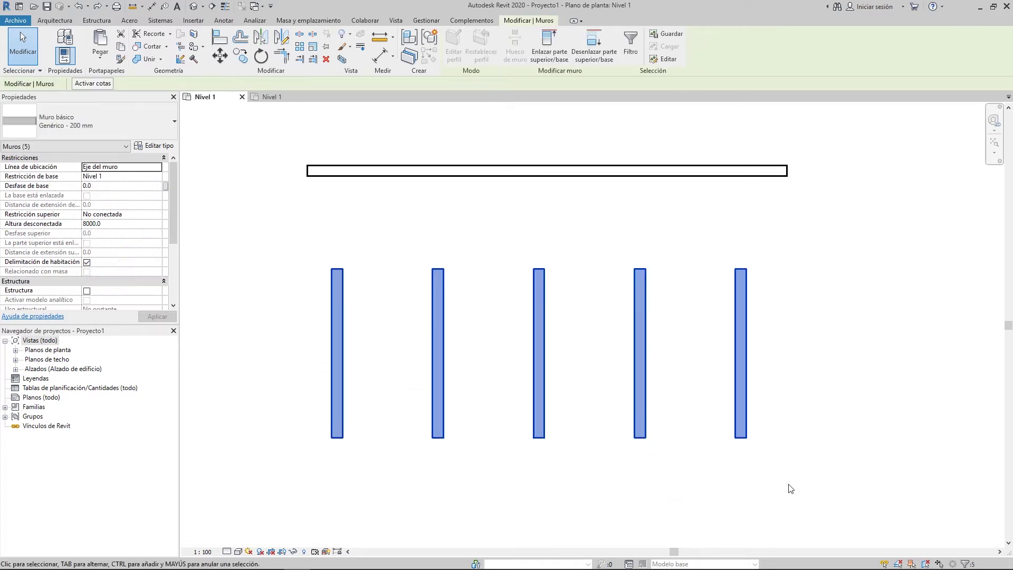
left_click(839, 391)
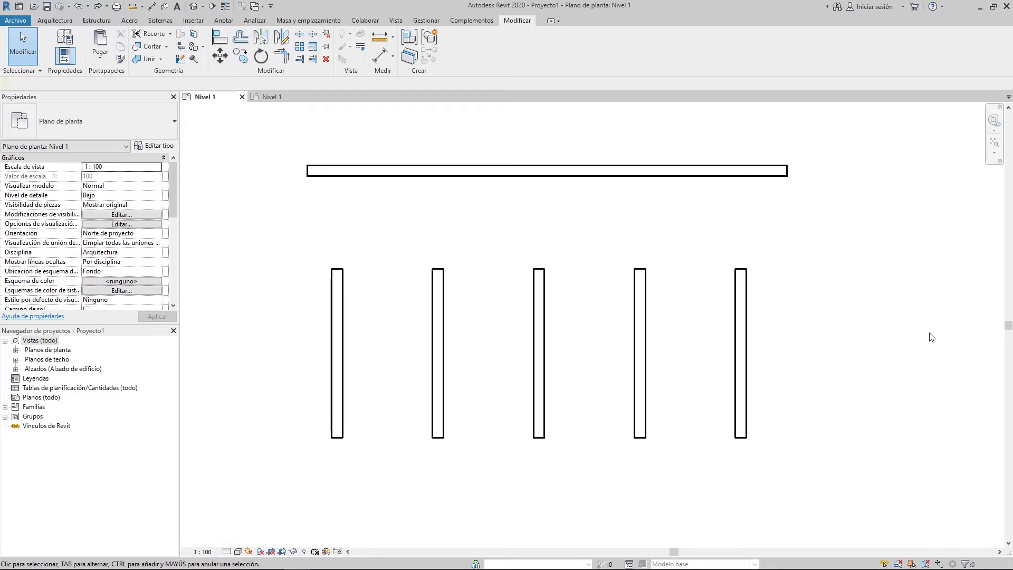
left_click_drag(902, 319, 285, 295)
left_click(380, 244)
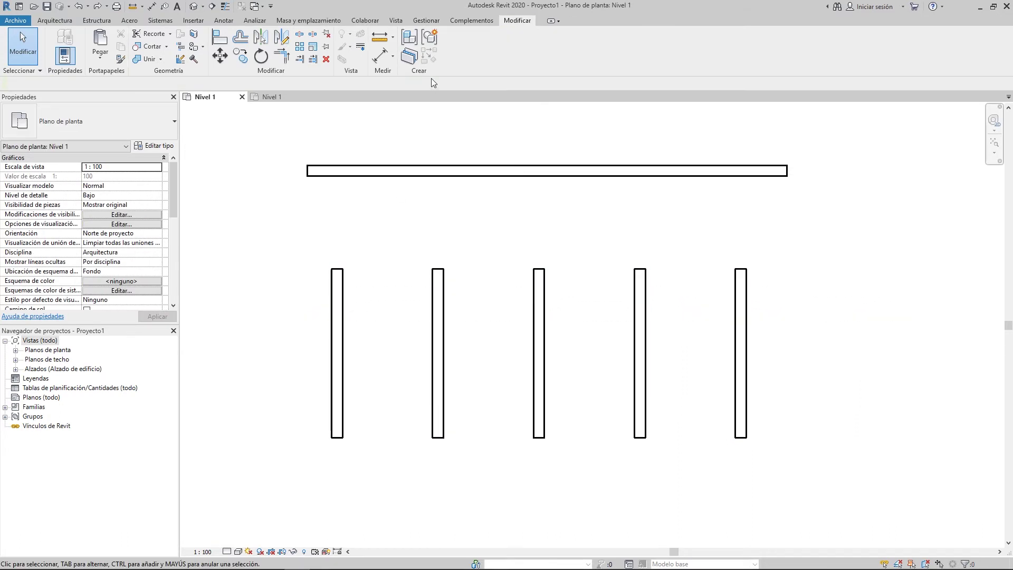
- Extend all five vertical walls together to the horizontal wall's lower face with Trim/Extend Multiple Elements
left_click(311, 59)
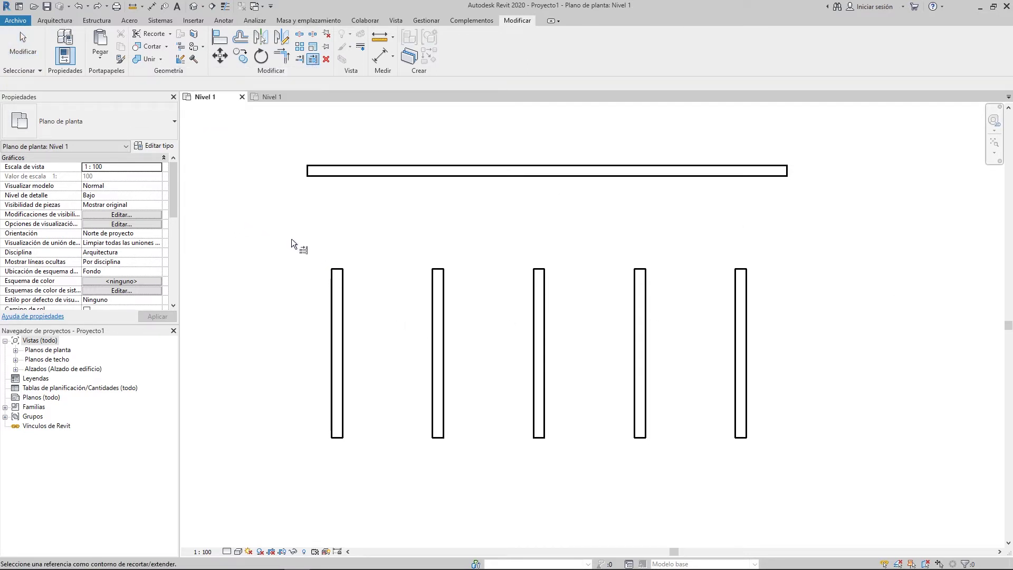
left_click(373, 174)
left_click_drag(230, 229, 800, 464)
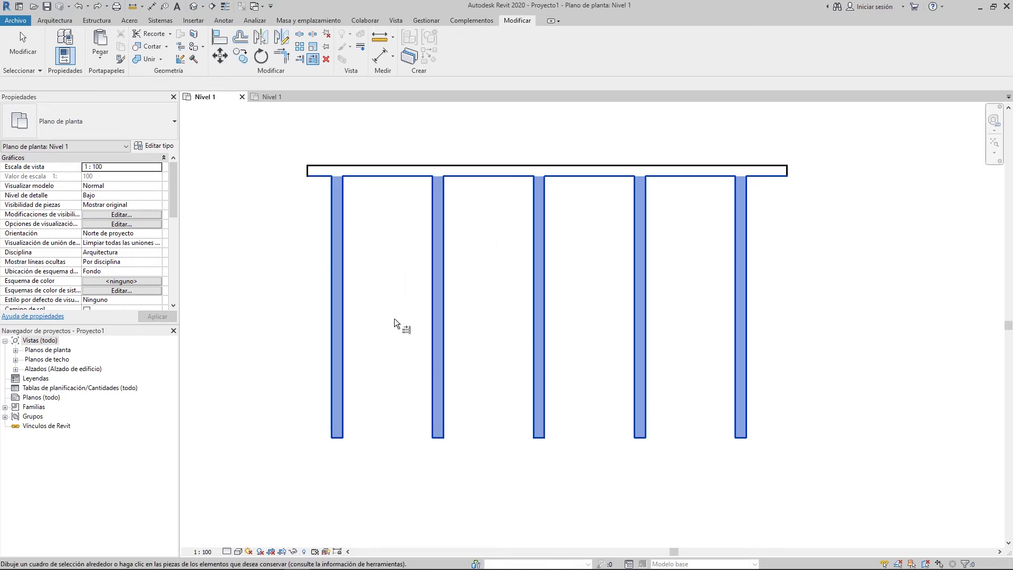
left_click(313, 59)
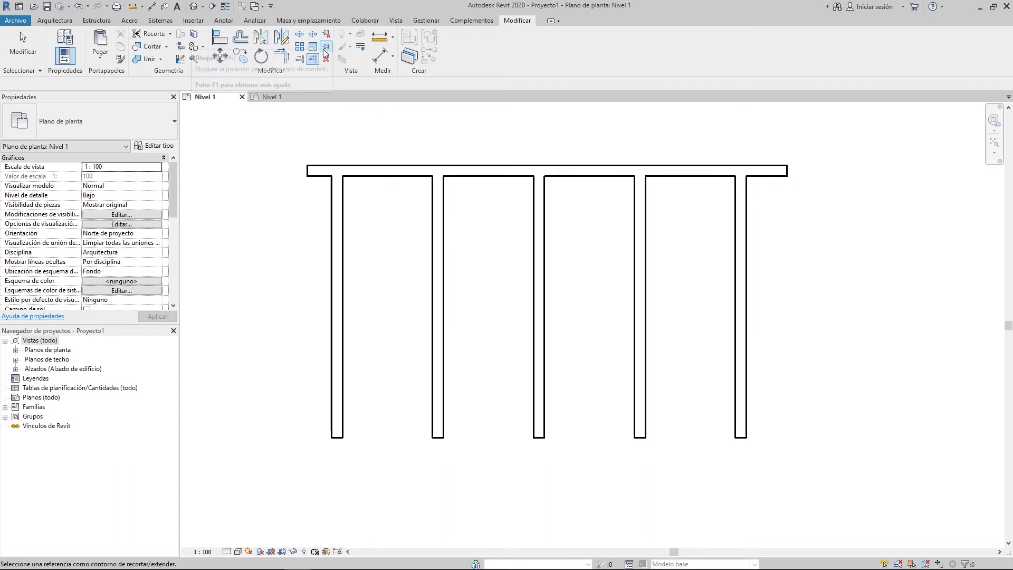
key("Escape")
key("Escape")
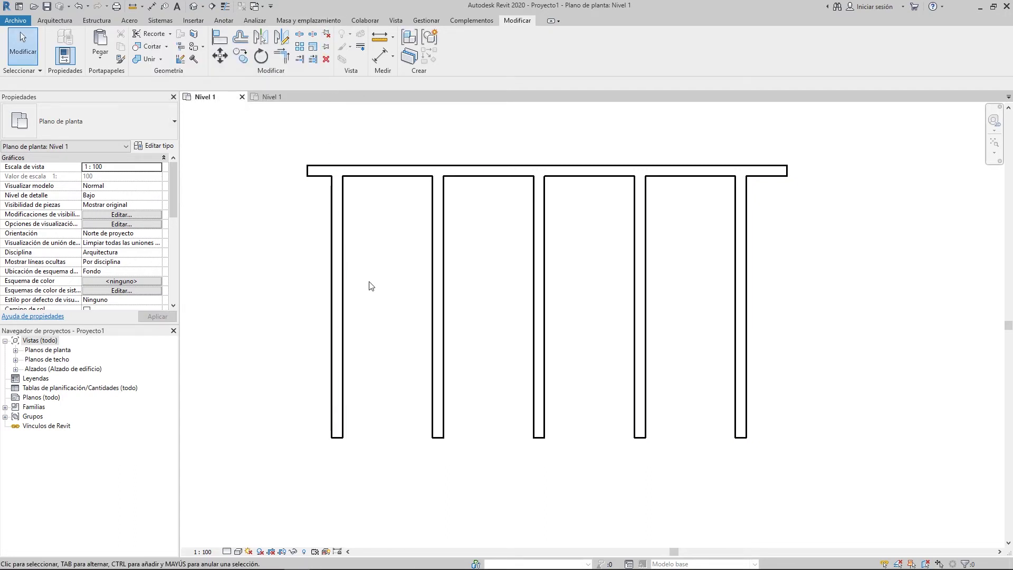
- Pin the leftmost vertical wall in place and reselect it to check its pin
left_click(338, 276)
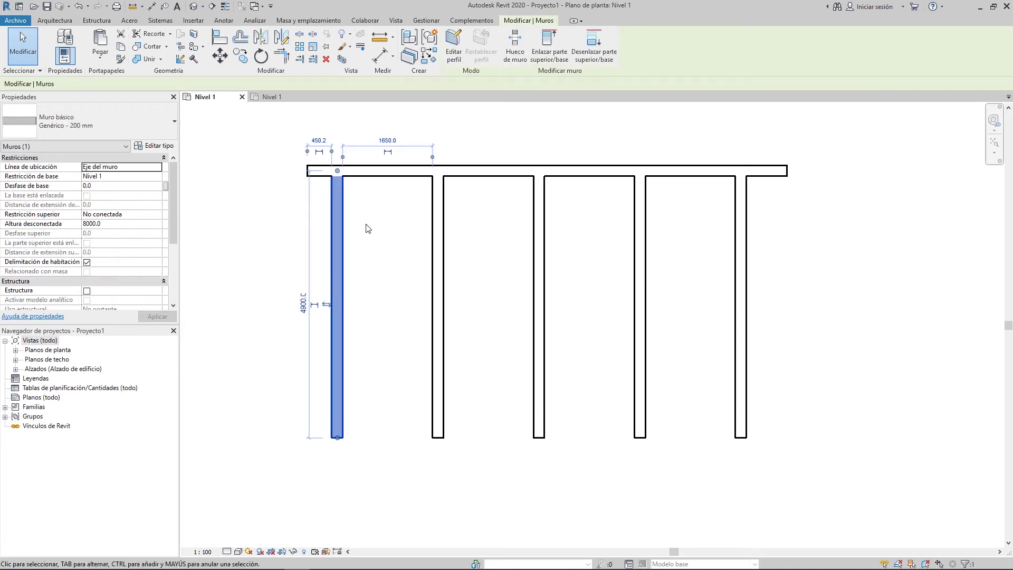
left_click(326, 48)
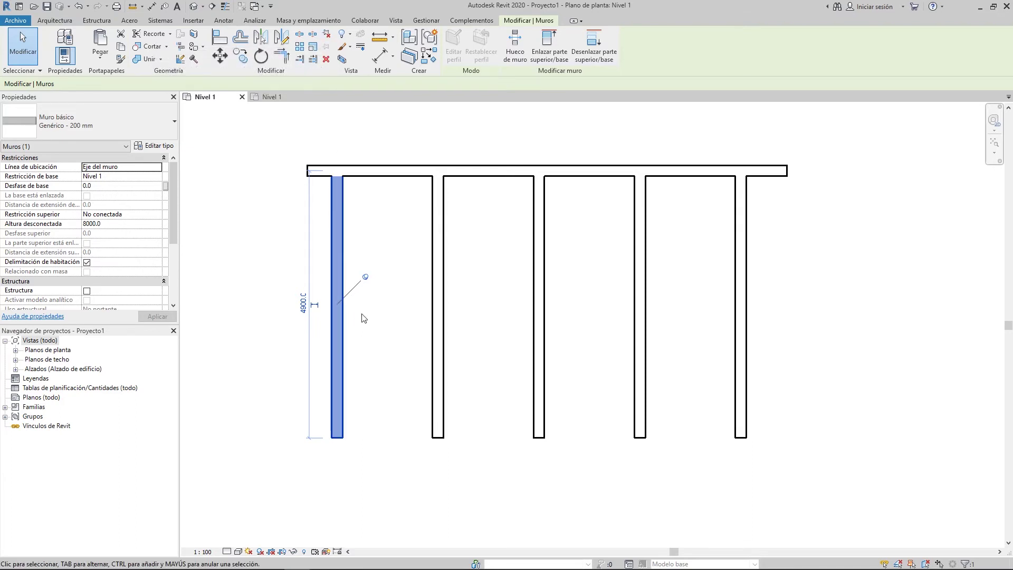
key("Escape")
left_click(343, 336)
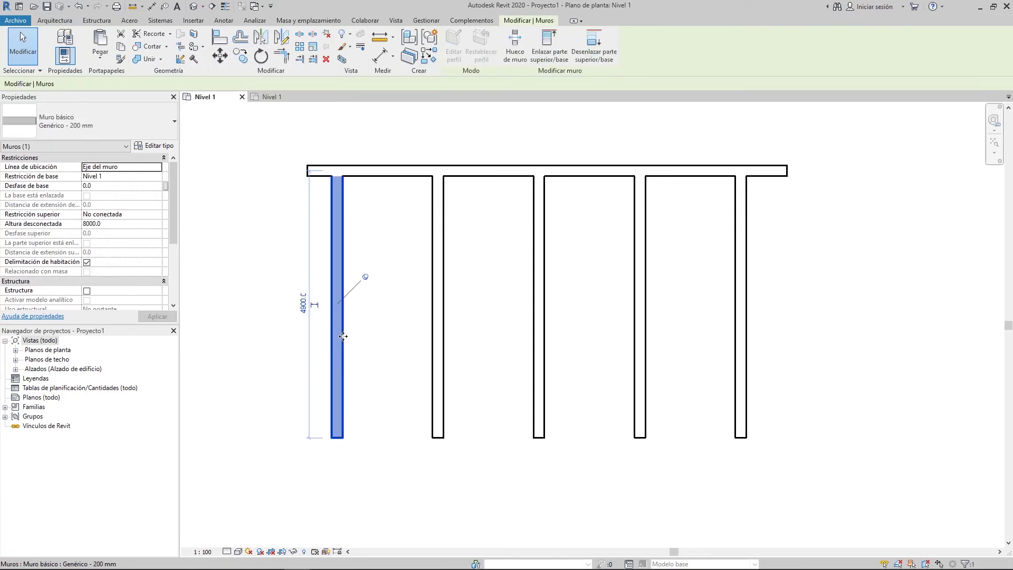
- Pin all the lines and arcs of the rounded-square outline and clear the selection
scroll(330, 310, "down", 4)
middle_click_drag(276, 249, 522, 284)
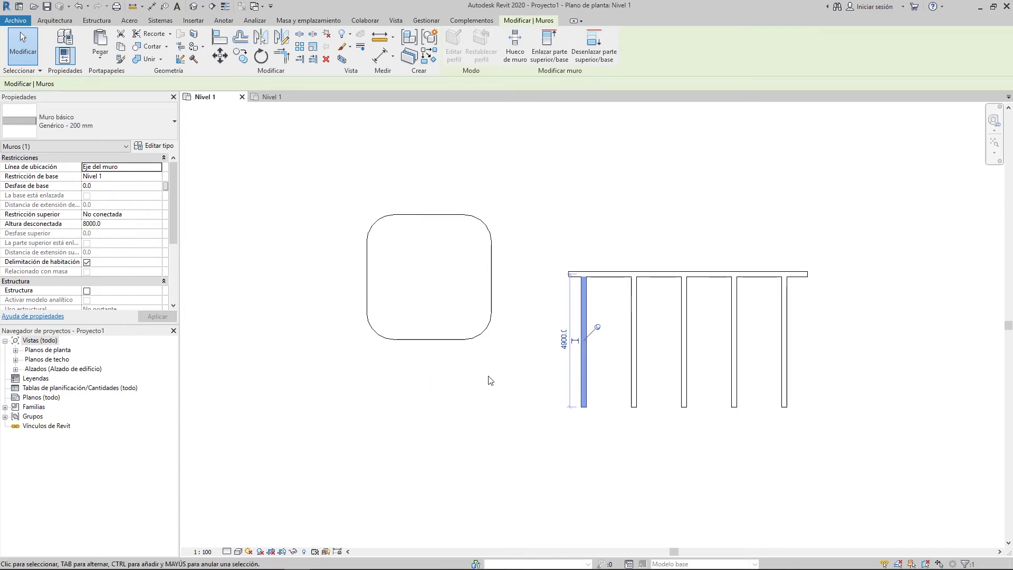
left_click_drag(533, 376, 313, 151)
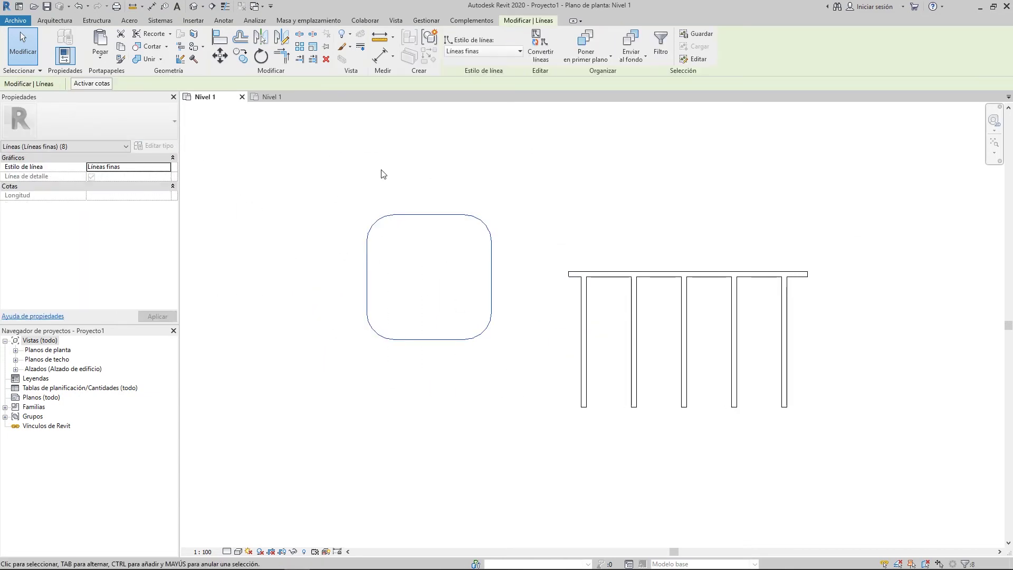
left_click(326, 47)
key("Escape")
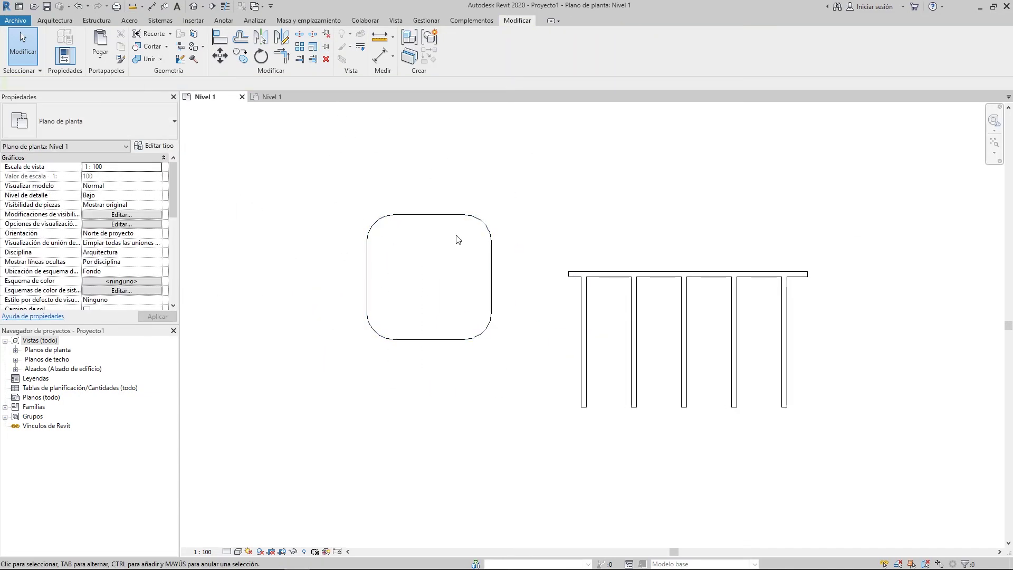
- Check the pins on individual segments of the rounded-square outline and unpin only its left vertical line
left_click(431, 215)
left_click(439, 339)
left_click(378, 333)
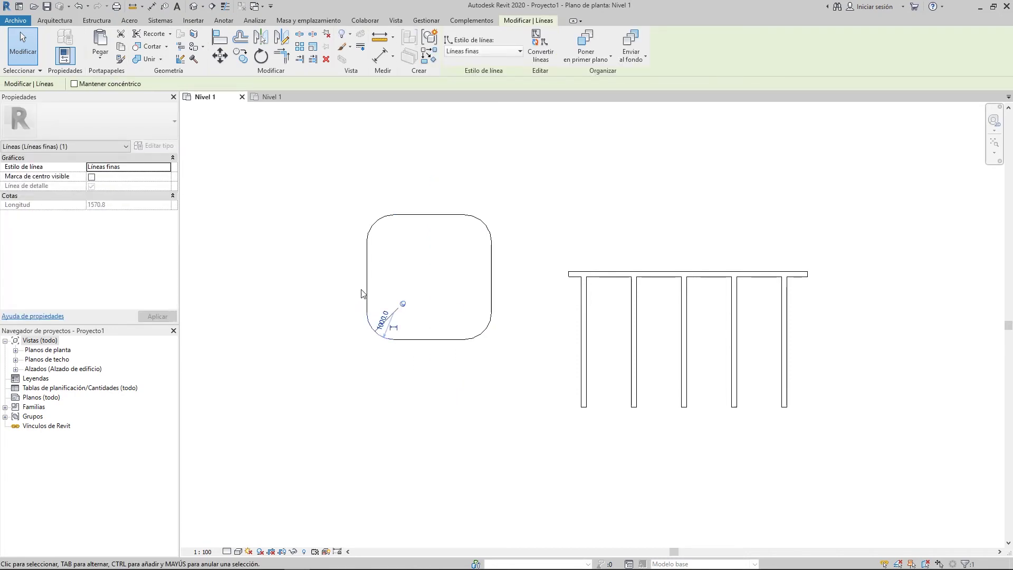
left_click(362, 289)
left_click(364, 291)
left_click(411, 317)
left_click(367, 302)
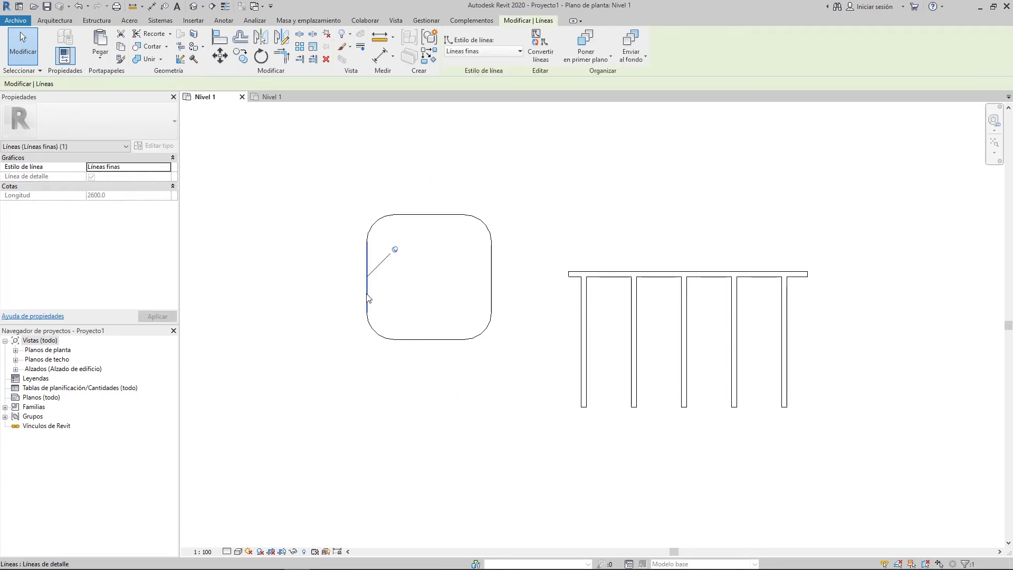
left_click(395, 251)
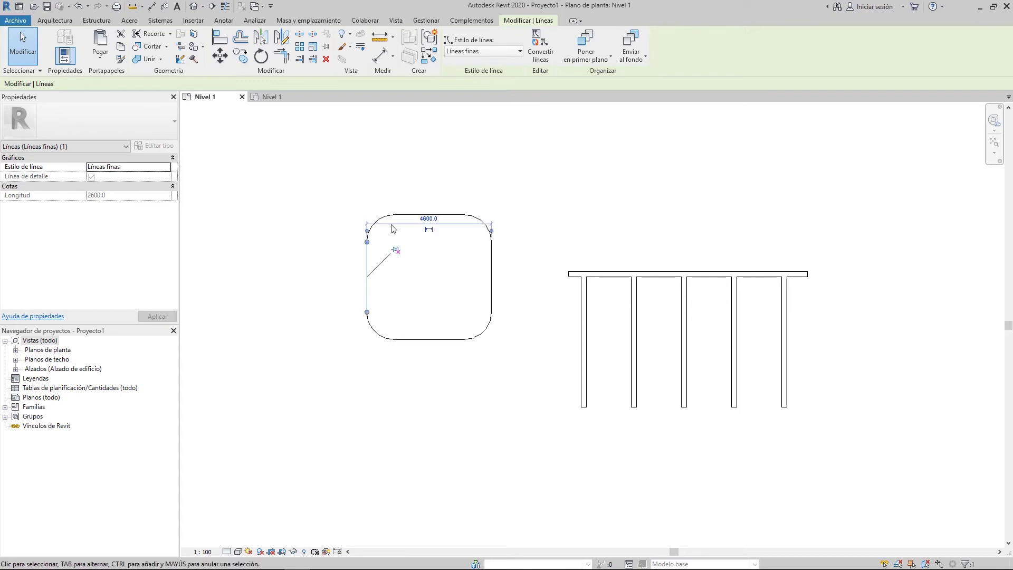
- Move the unpinned left line outward to about 7200 from the opposite vertical line, and undo the move
left_click(350, 294)
left_click_drag(371, 295, 295, 296)
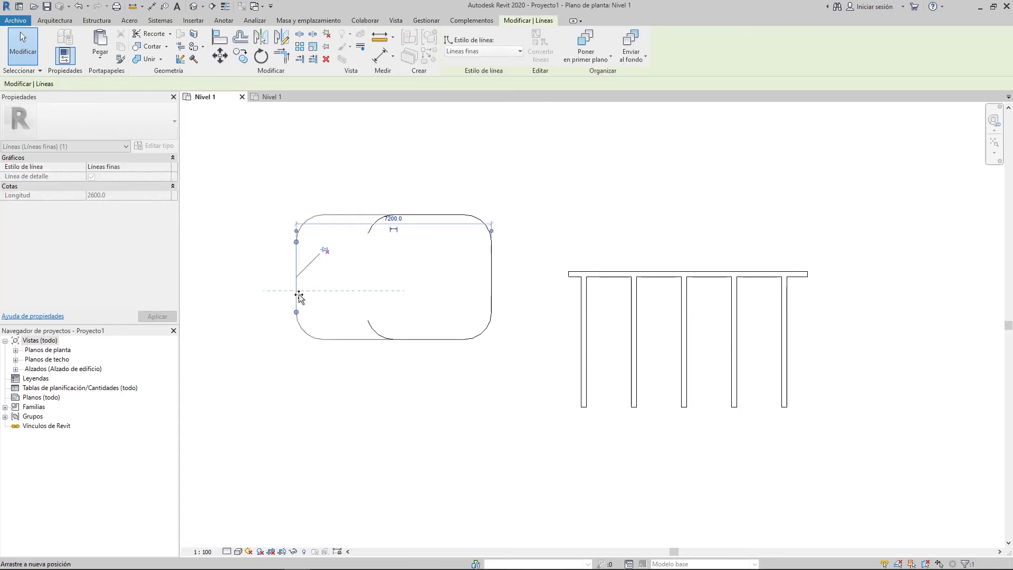
left_click(316, 328)
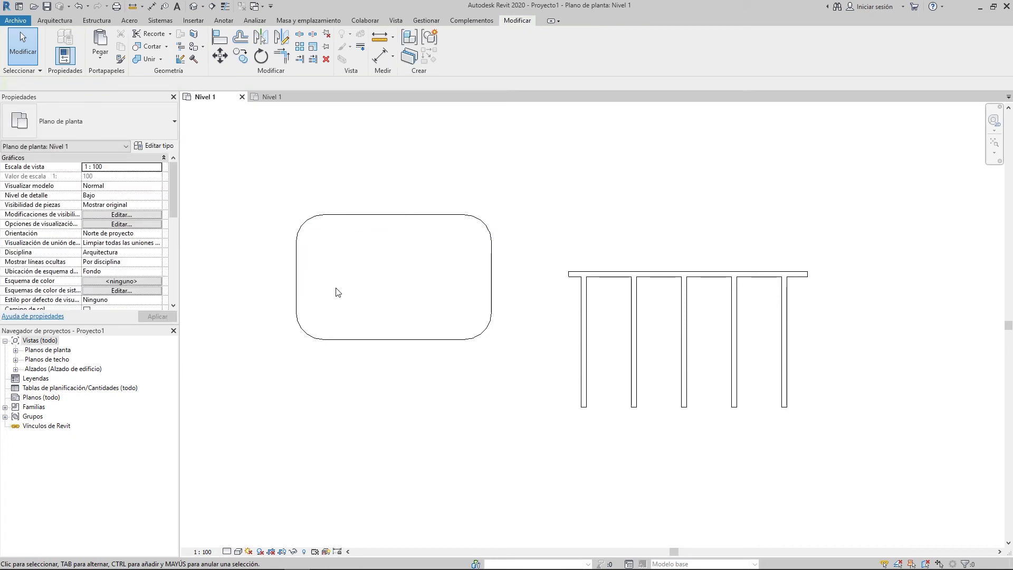
key("ctrl+z")
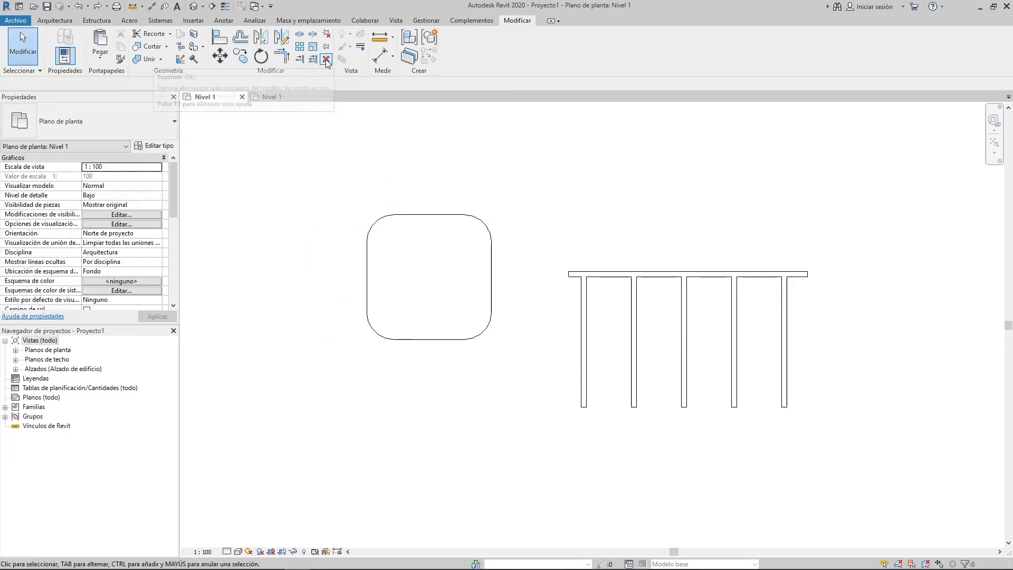
- Try to delete all lines and arcs of the rounded-square outline together, both pinned and unpinned
left_click_drag(503, 372, 311, 197)
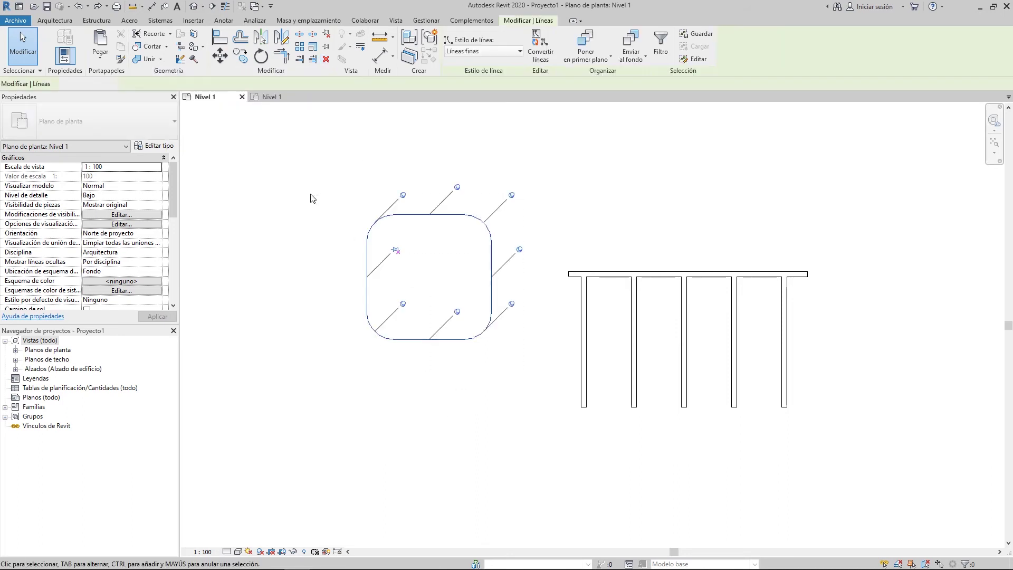
left_click(325, 60)
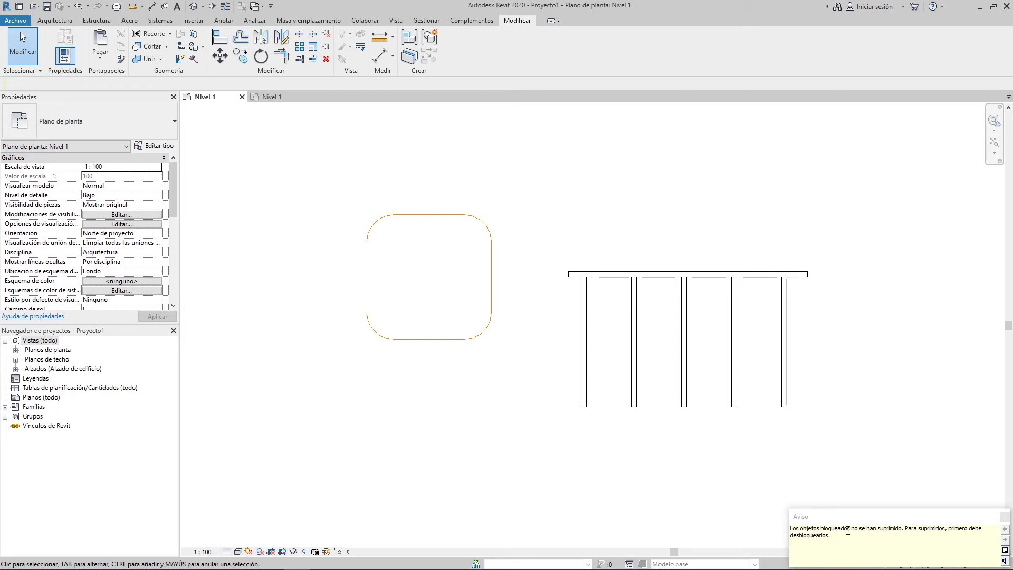
left_click_drag(842, 530, 903, 530)
left_click(467, 348)
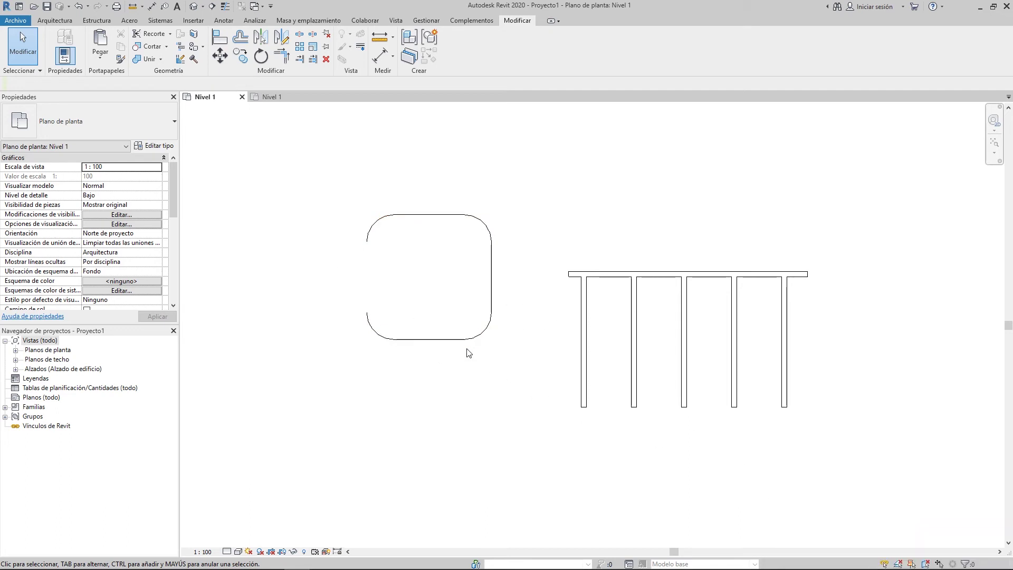
- Select the outline's right vertical line to check its pin and clear the selection
scroll(466, 354, "up", 2)
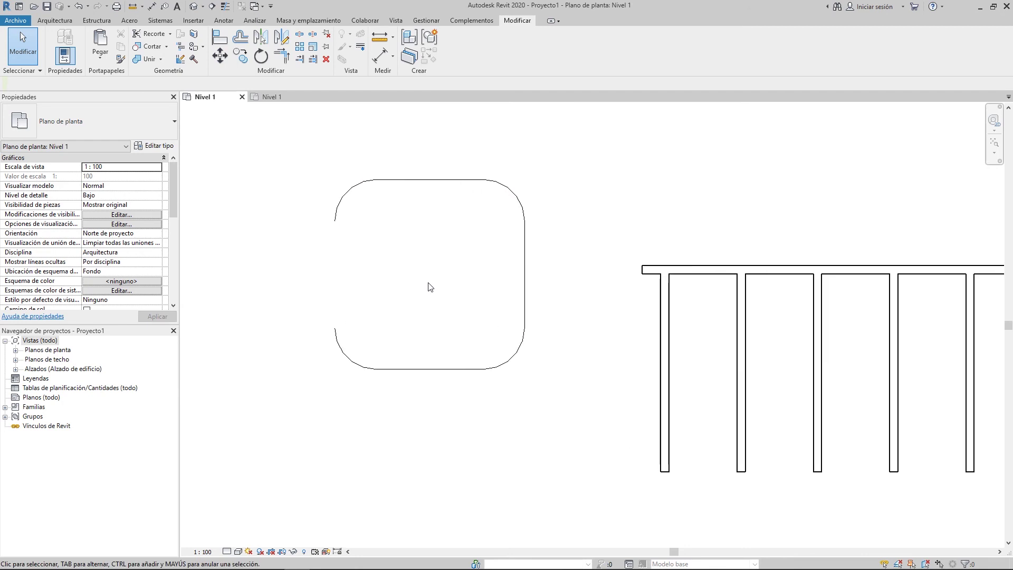
left_click(525, 326)
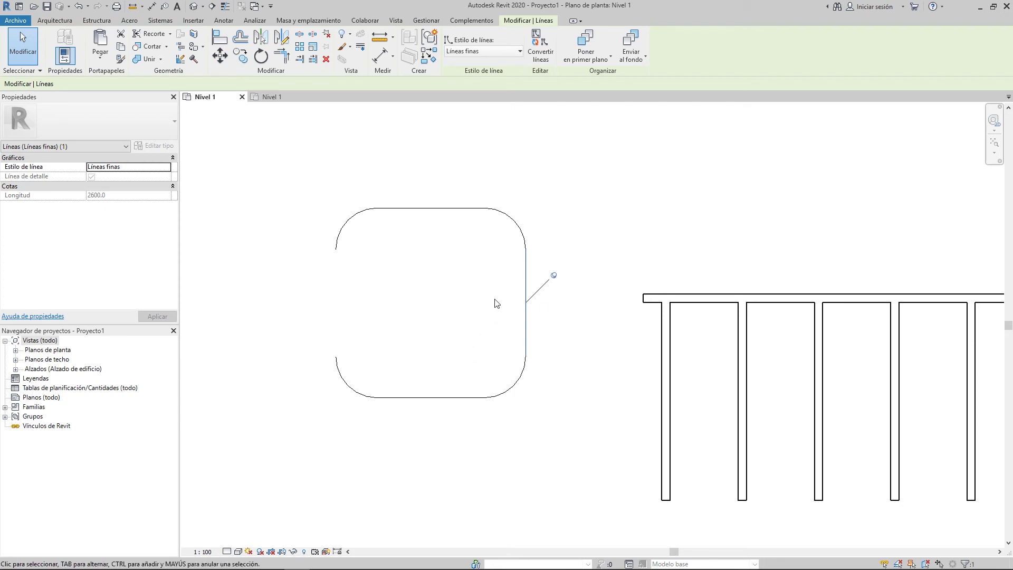
left_click(586, 338)
left_click(527, 321)
scroll(452, 309, "down", 2)
scroll(452, 312, "down", 1)
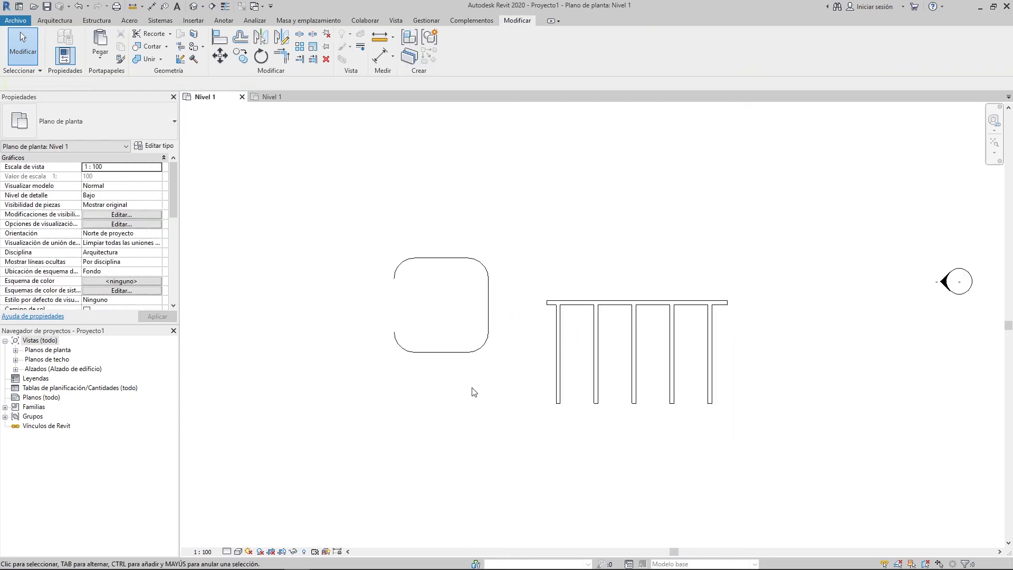
middle_click_drag(502, 305, 458, 314)
scroll(459, 314, "up", 1)
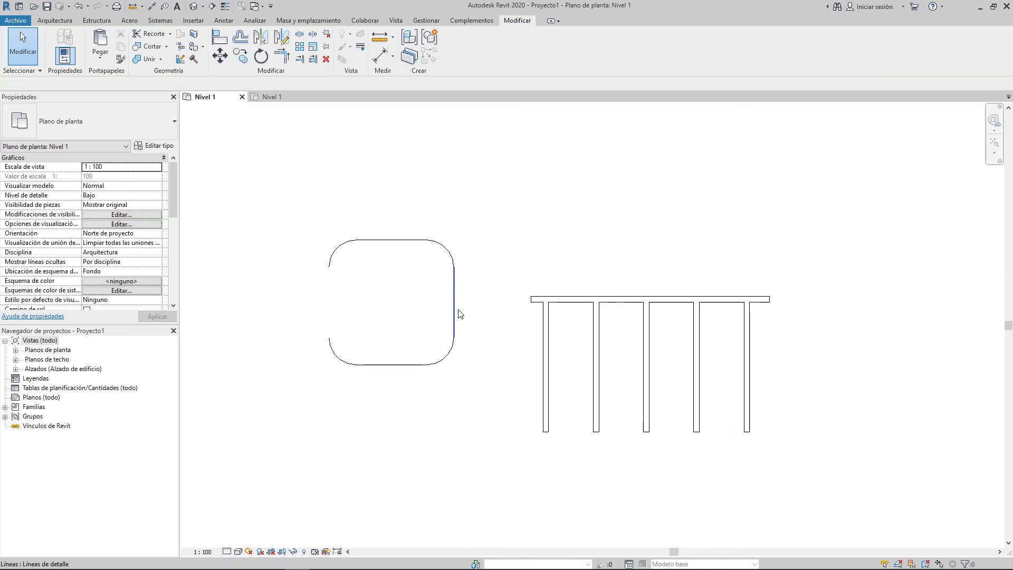